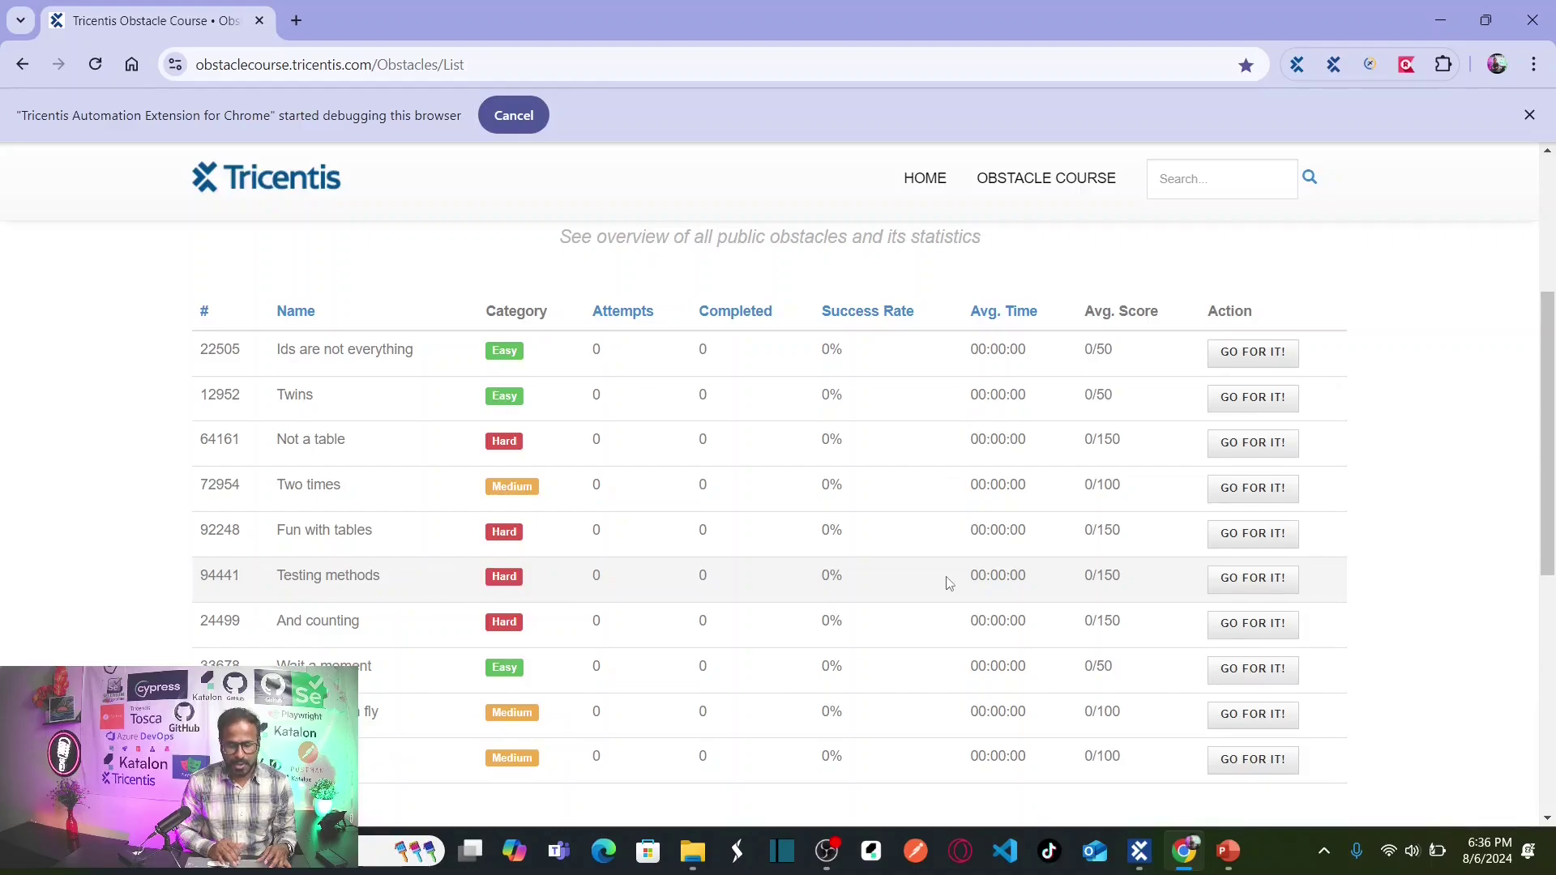
- Open the Testing methods obstacle and look through the testing options offered in its multiselect listbox
left_click(1291, 582)
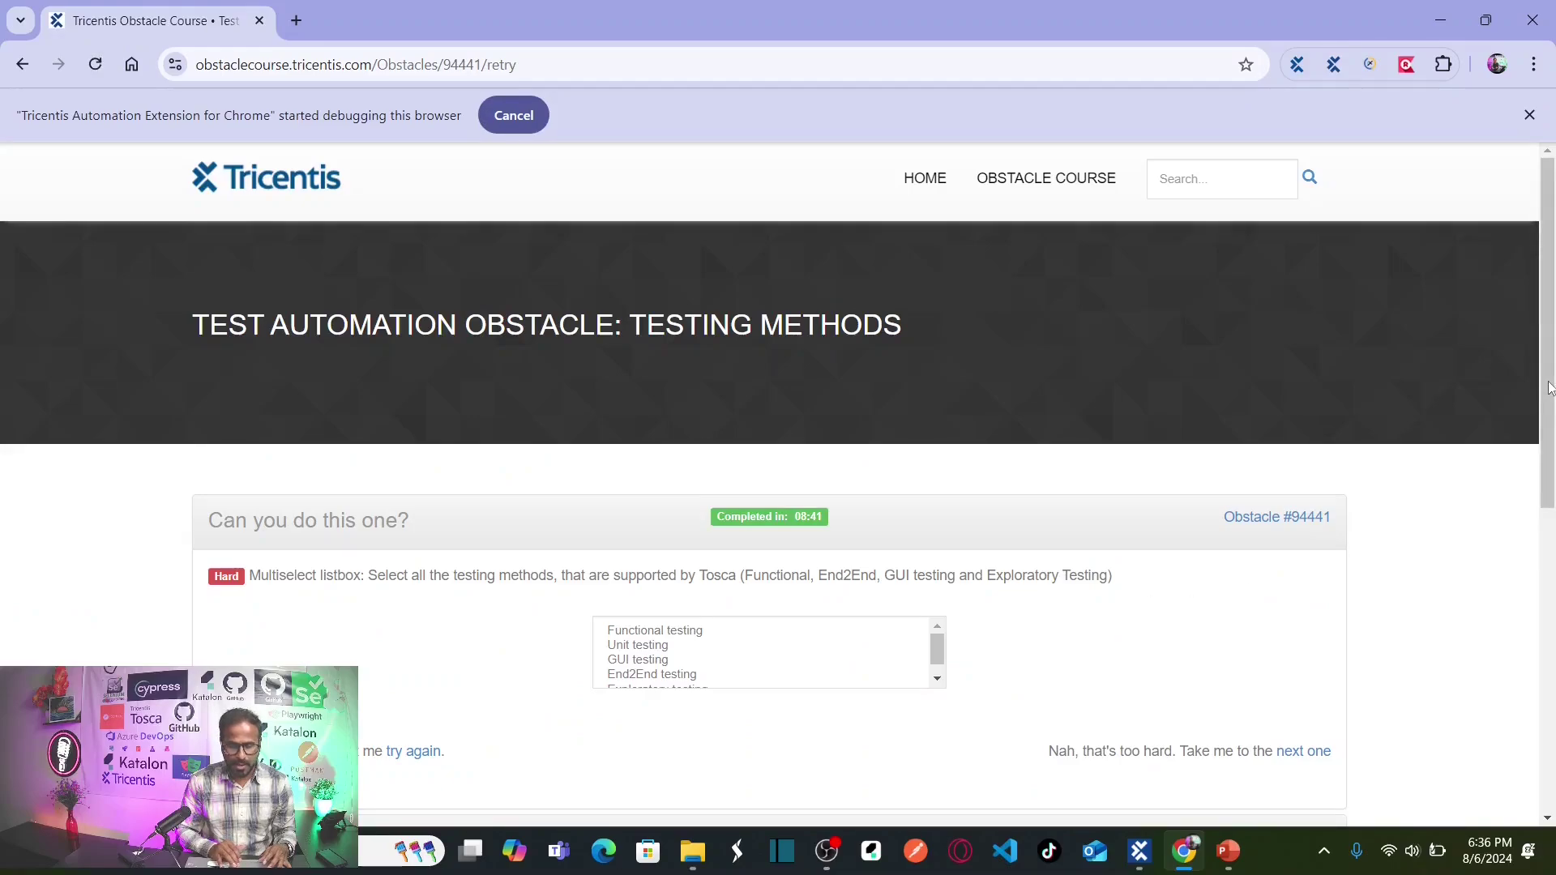
left_click_drag(1550, 388, 1551, 426)
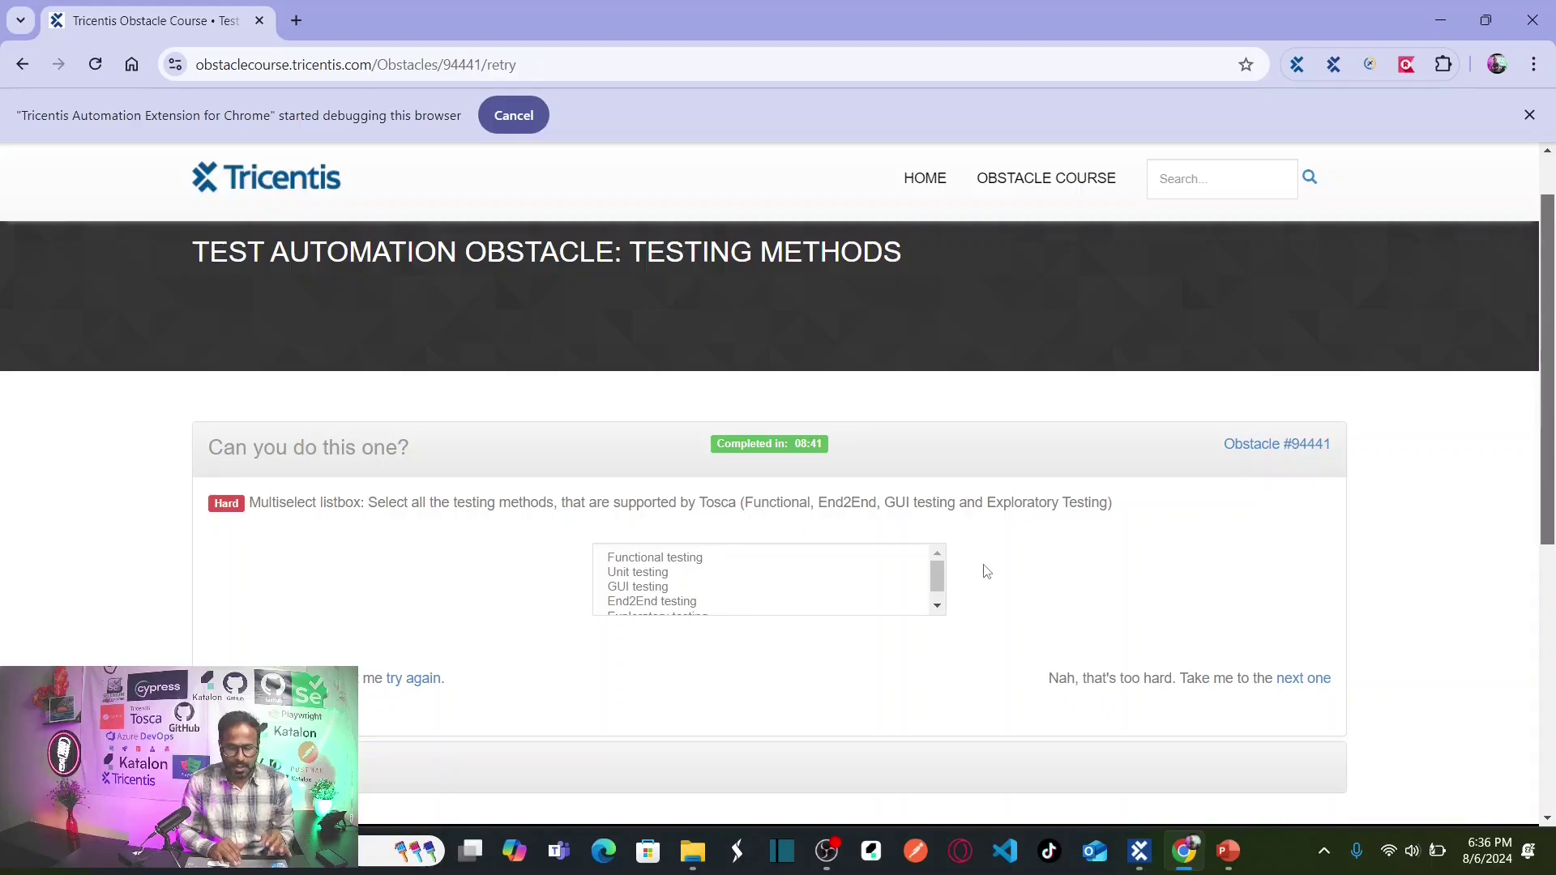
scroll(935, 568, "down", 1)
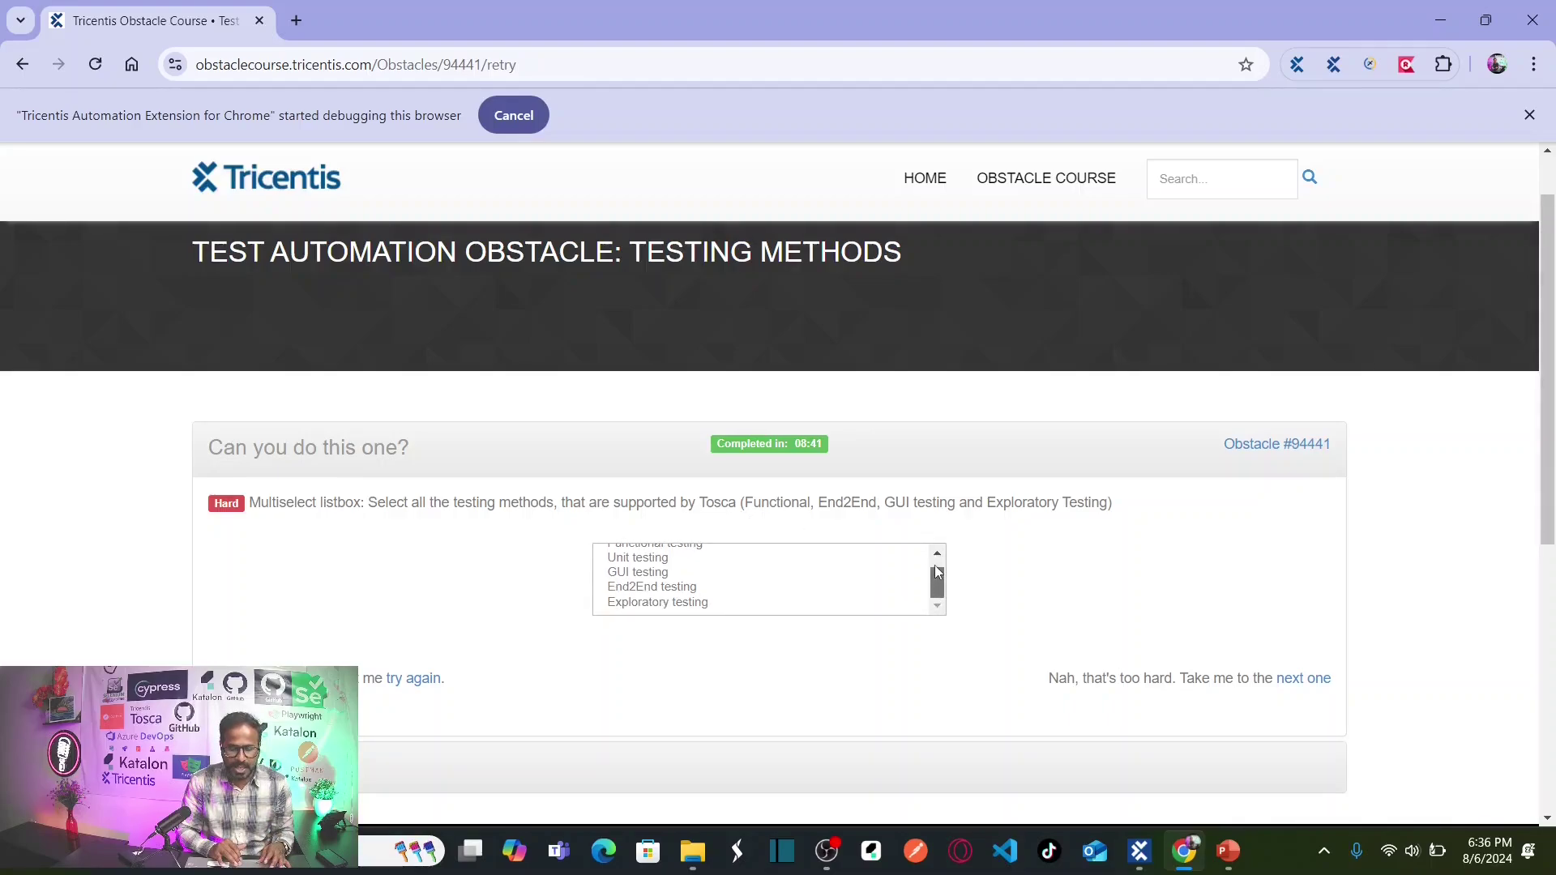
scroll(937, 572, "up", 1)
- Try selecting the listbox options one at a time, from Functional testing through Exploratory testing, and return to GUI testing
left_click(700, 559)
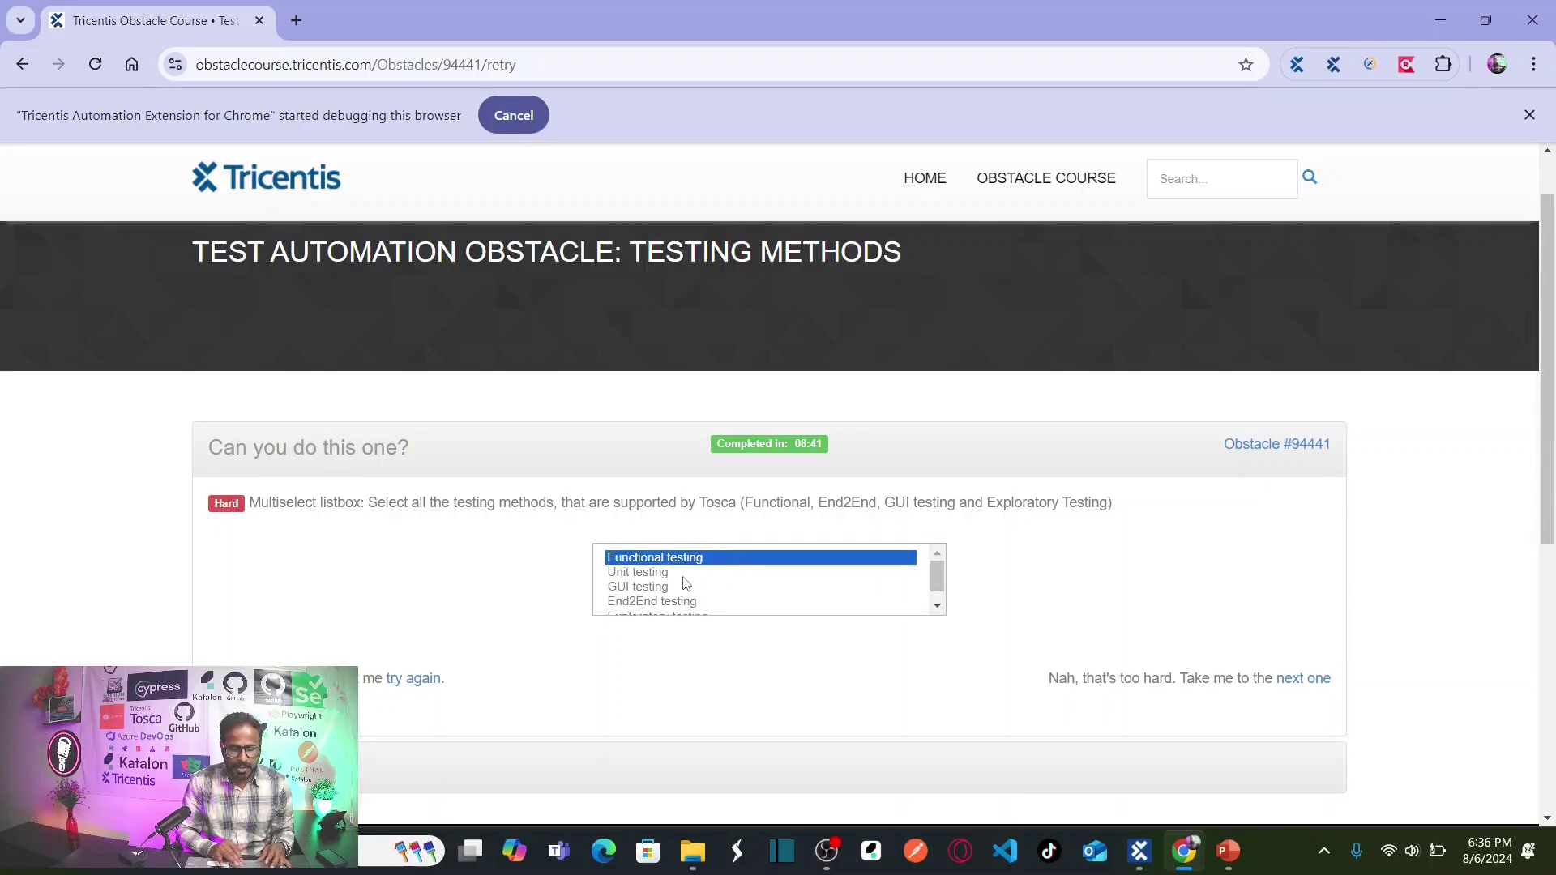
left_click(682, 573)
left_click(676, 586)
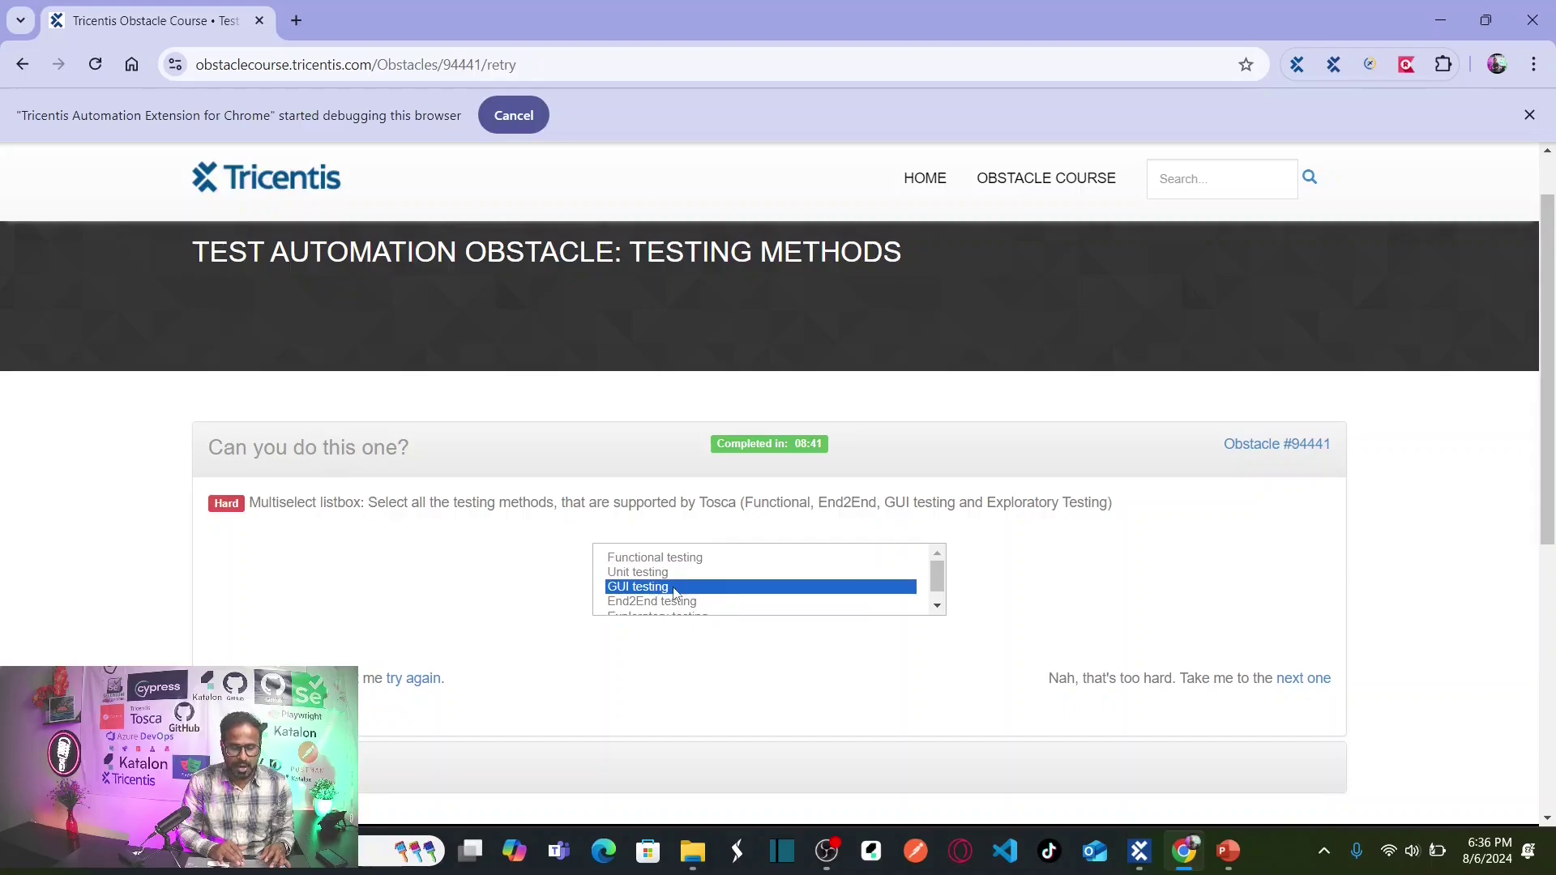
left_click(713, 602)
left_click(940, 606)
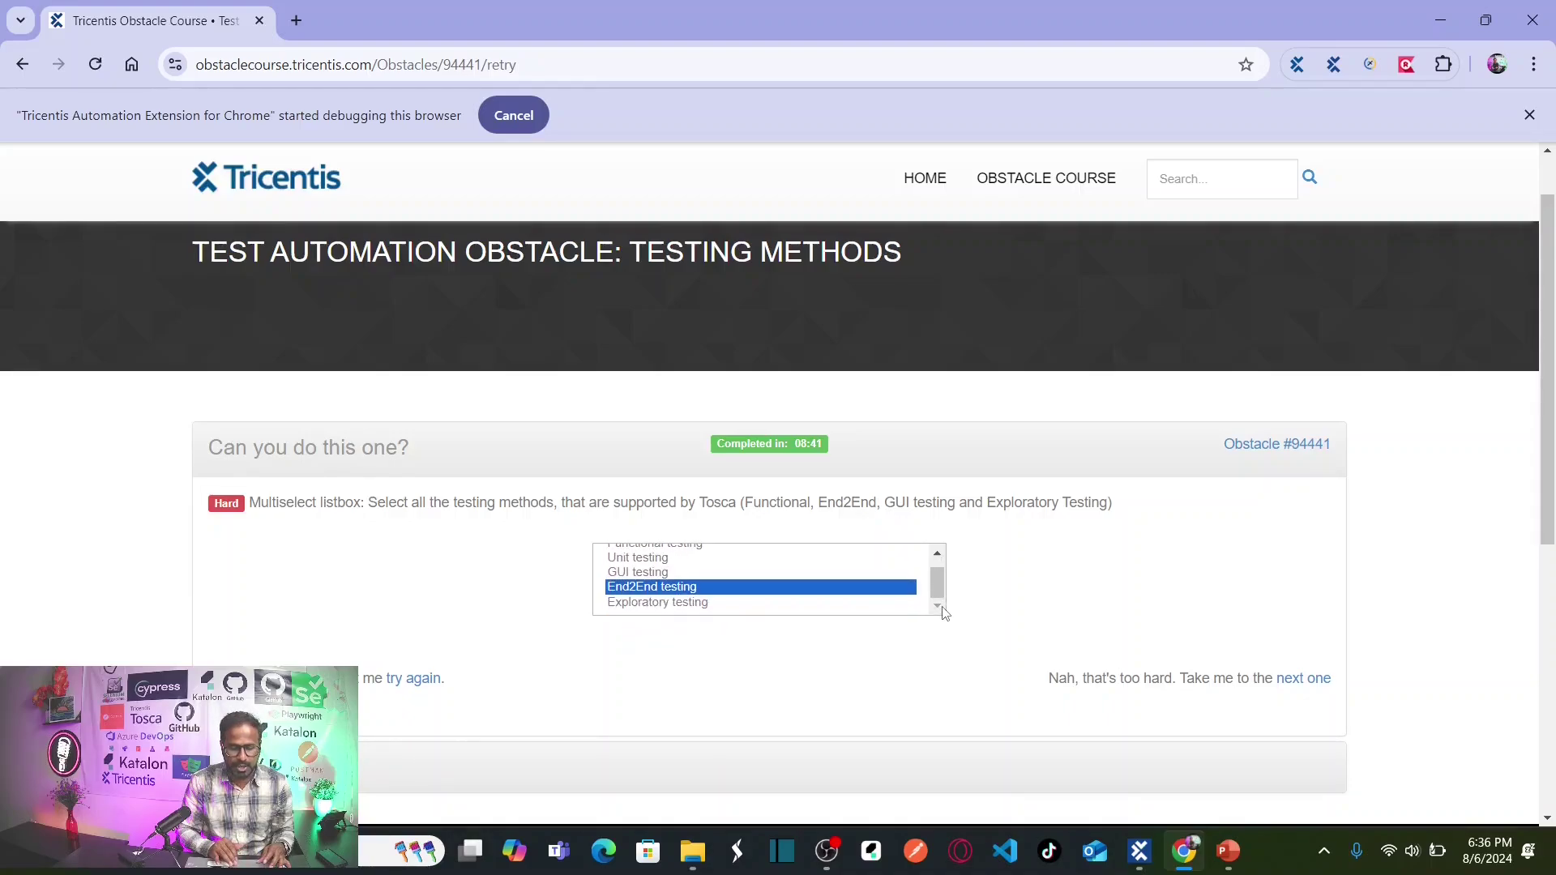
left_click(712, 603)
left_click(681, 573)
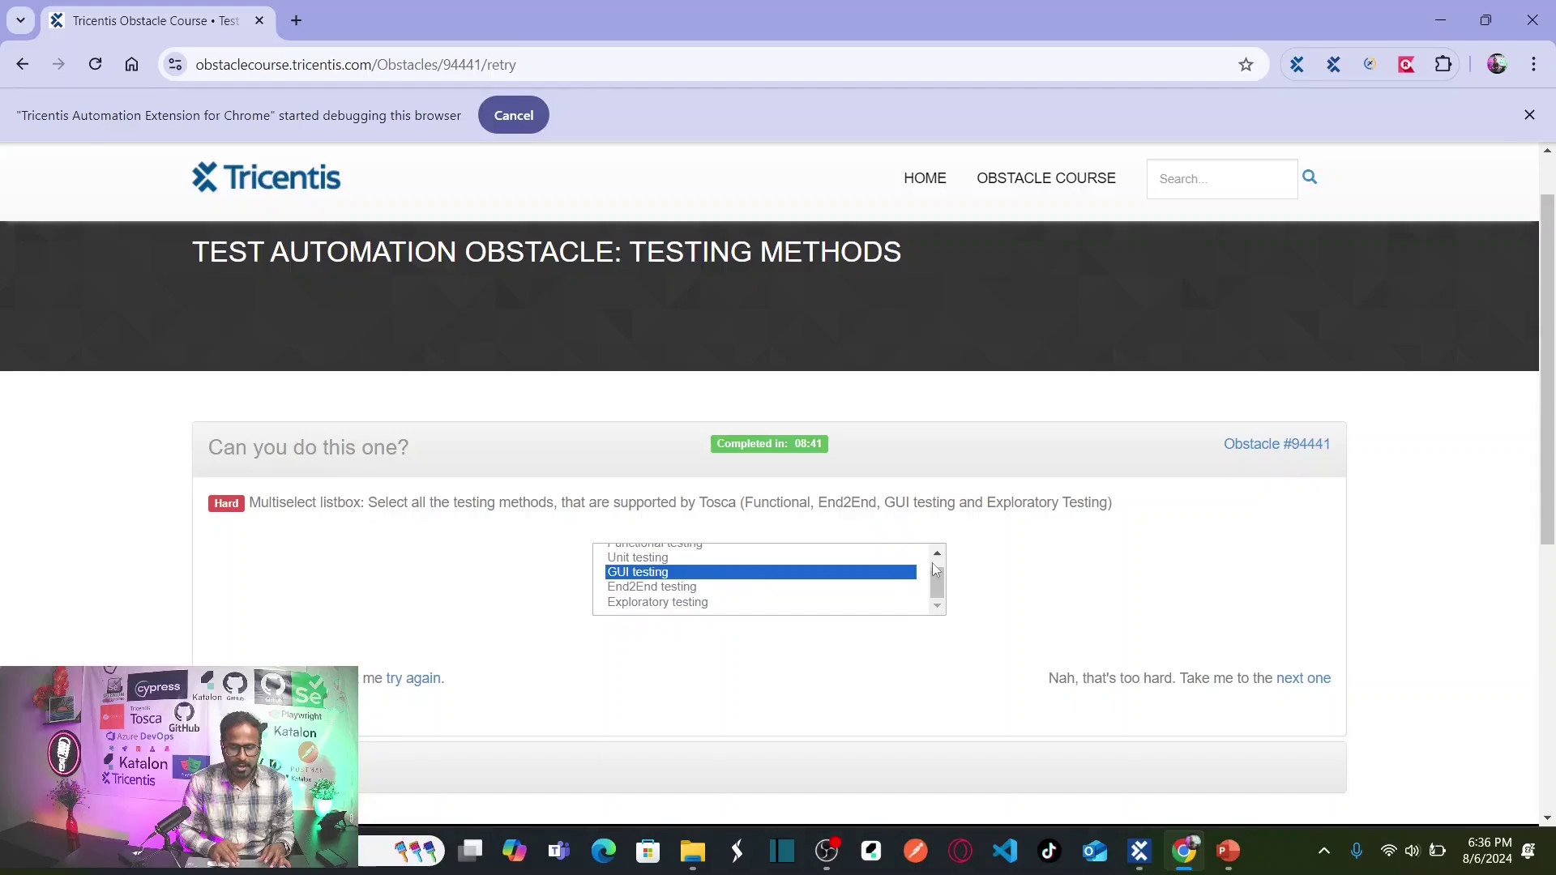
left_click(939, 556)
- Select Functional, GUI, Unit and Exploratory testing together in the listbox, and reduce the selection to Unit testing alone
left_click(713, 558)
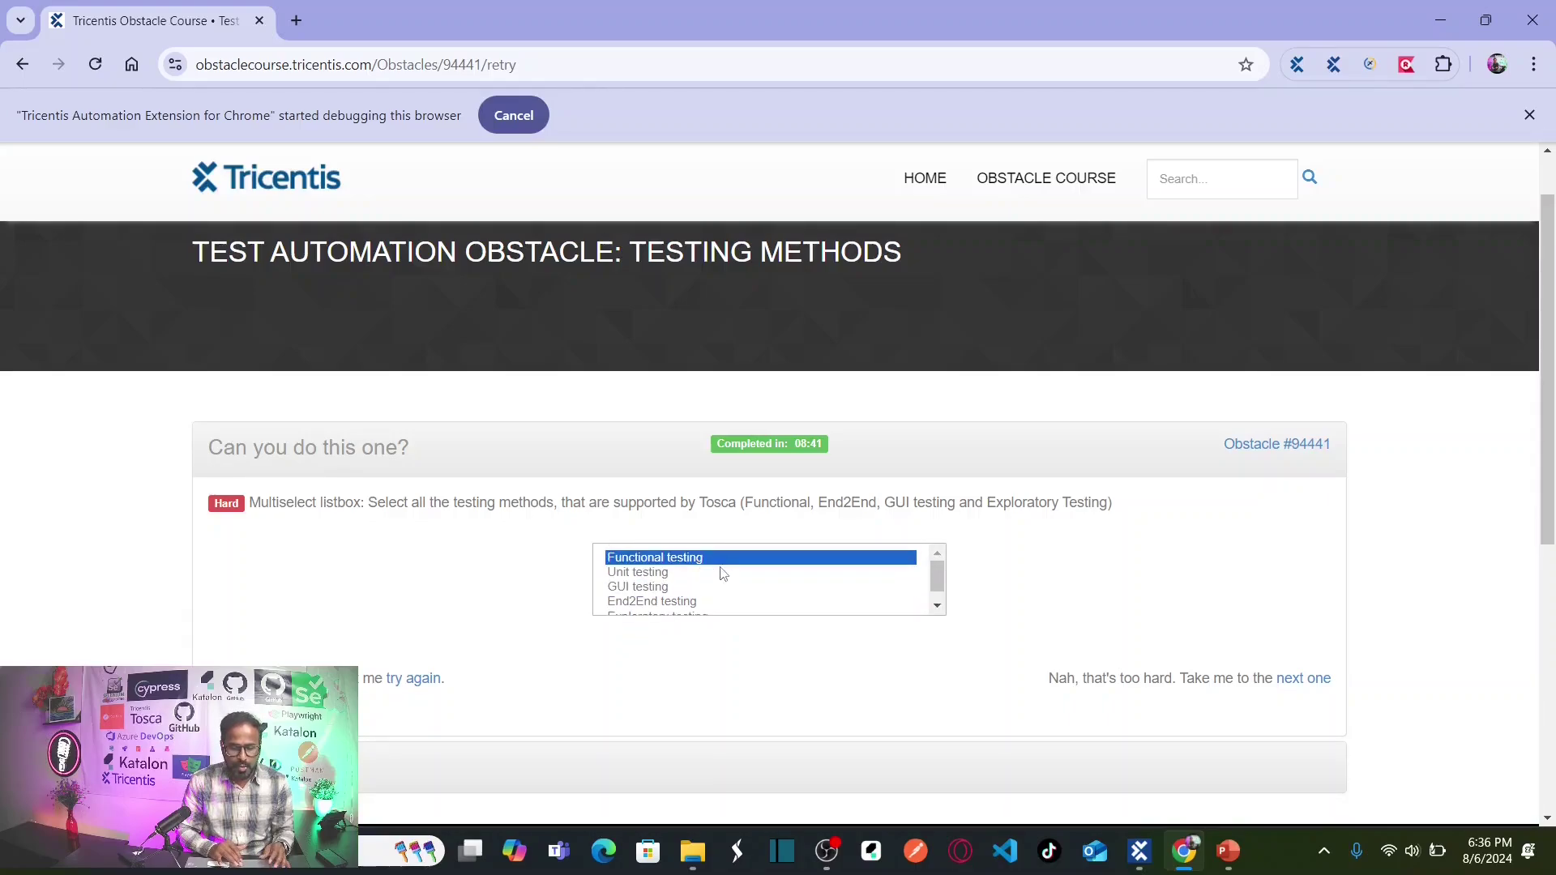
left_click(685, 585, "ctrl")
left_click(674, 571, "ctrl")
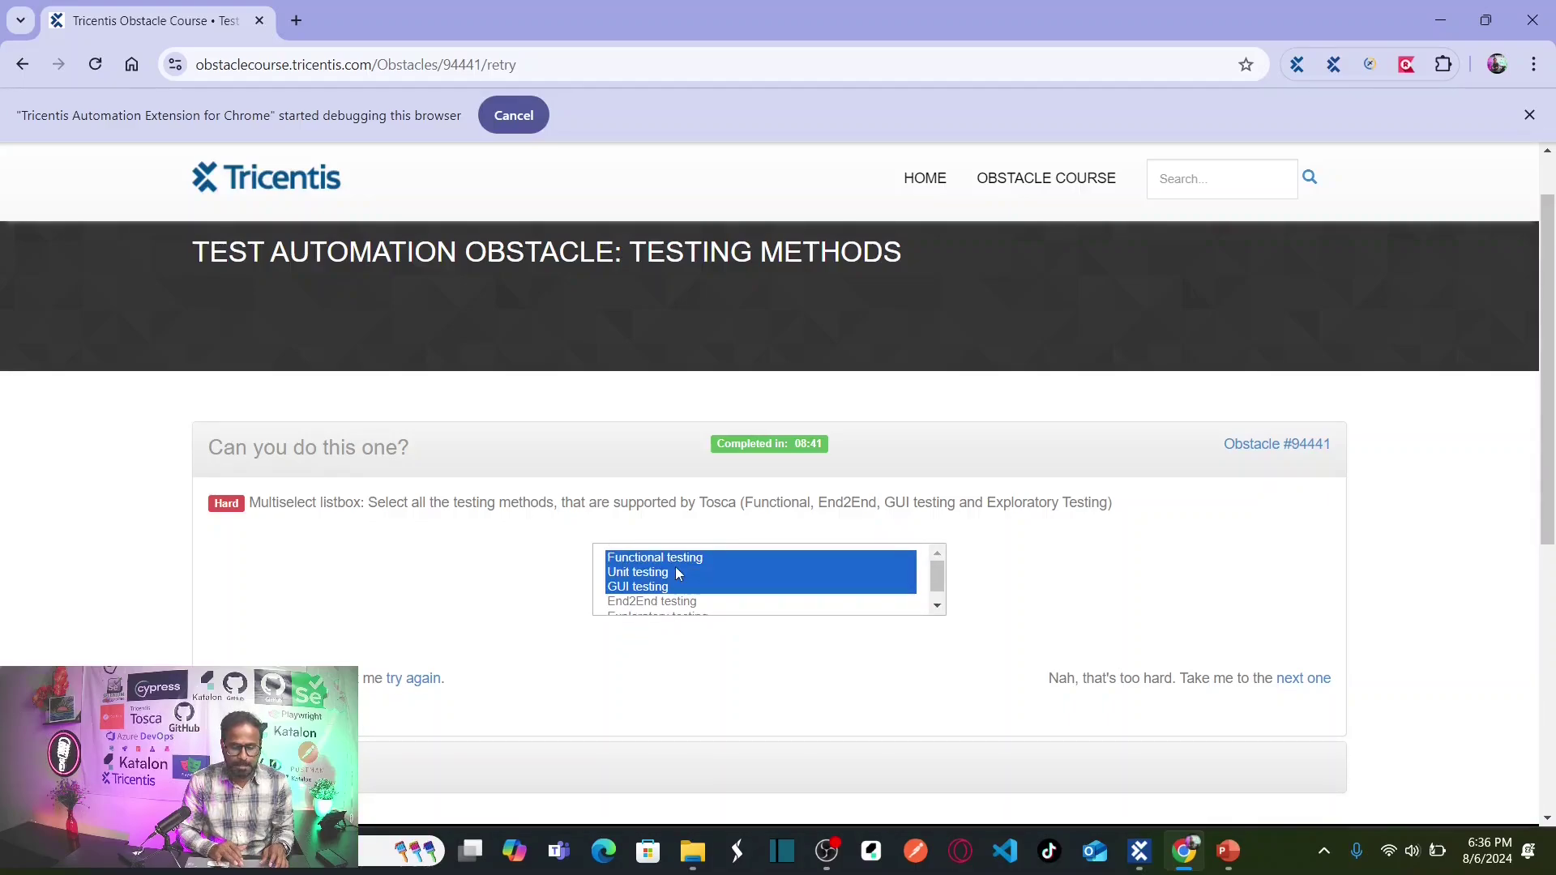
left_click(937, 605)
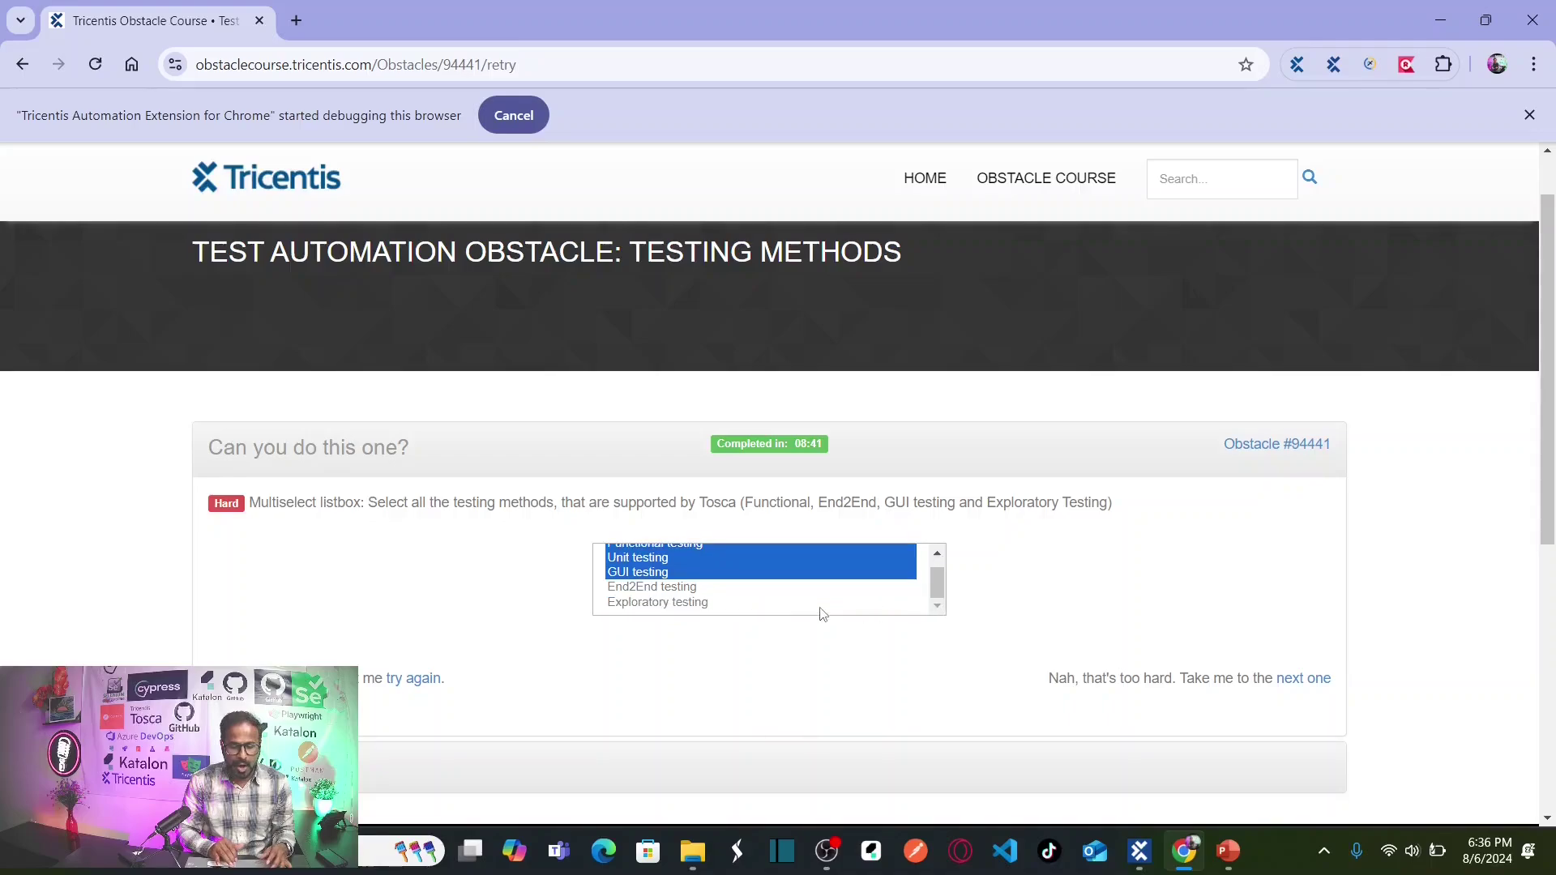
left_click(706, 602, "ctrl")
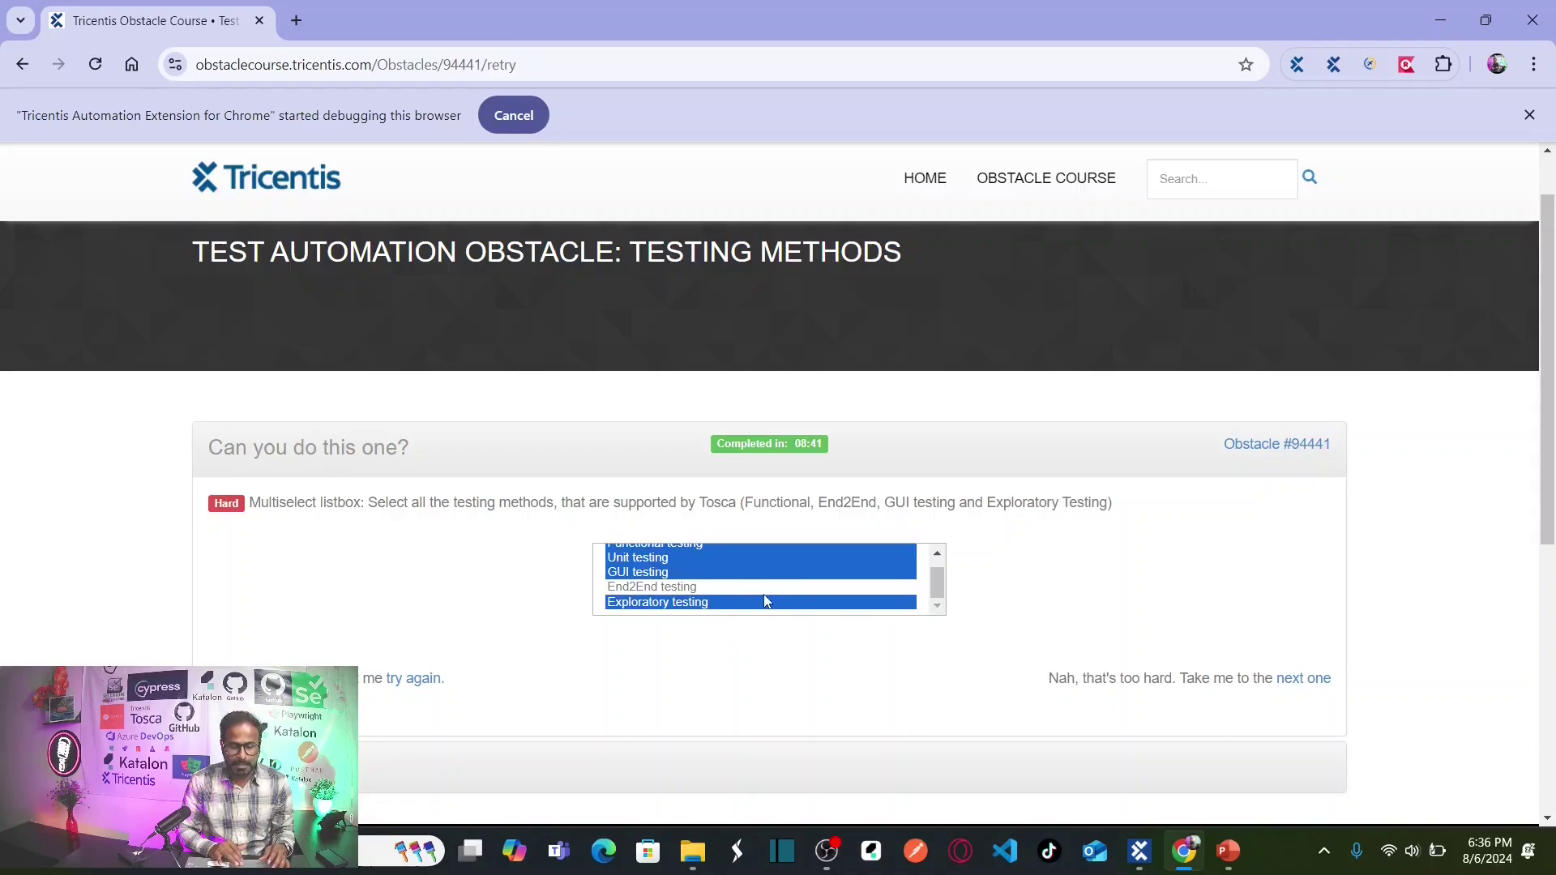
left_click(716, 561)
left_click(938, 554)
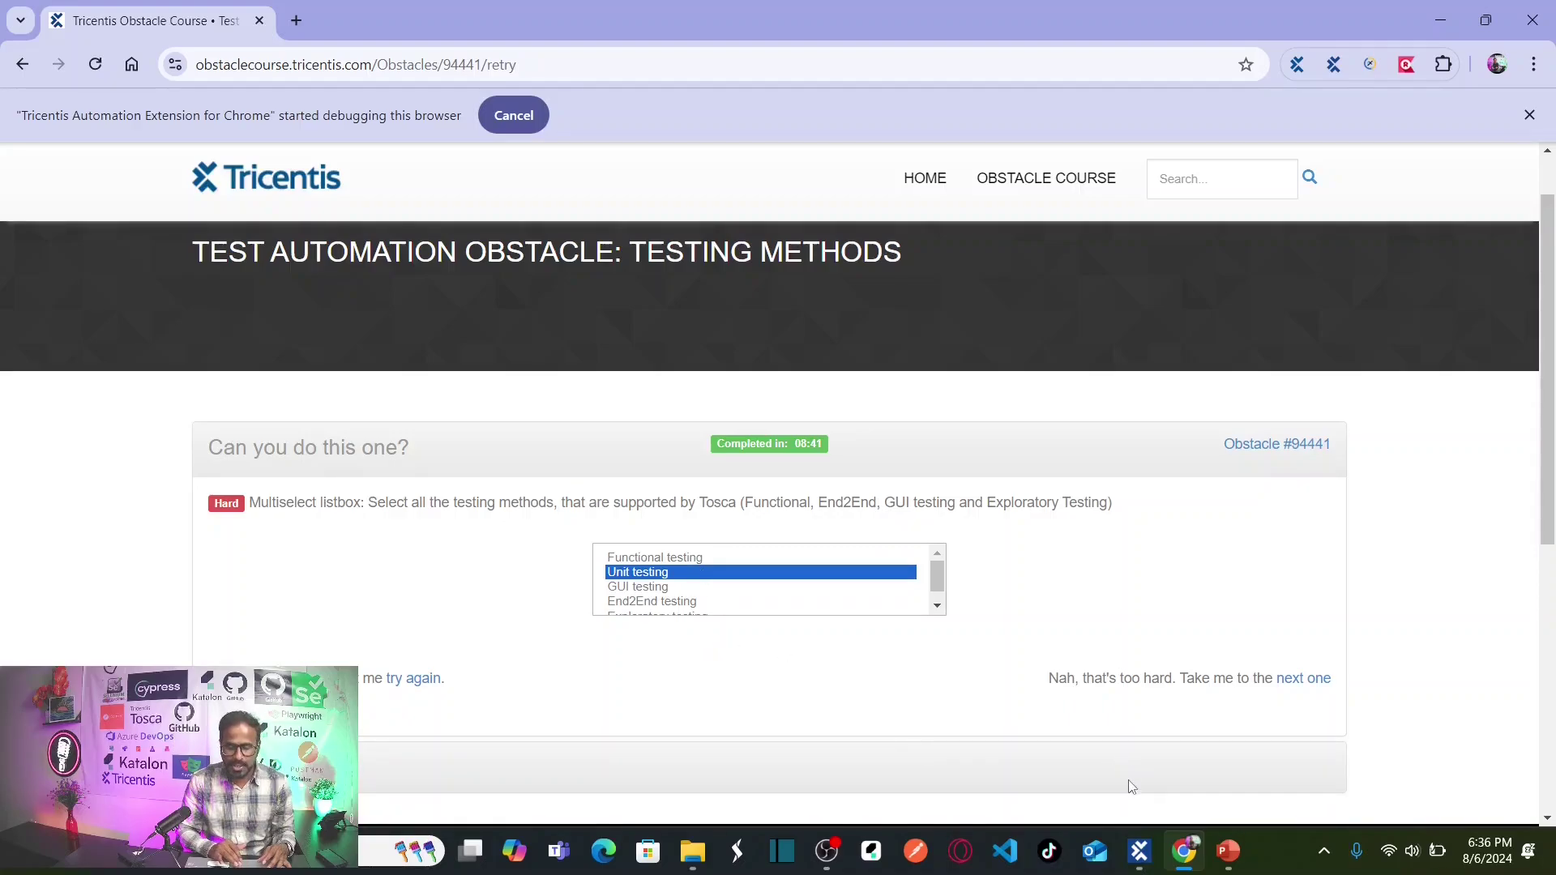
- Switch to Tosca Commander and start an application scan of the Tricentis Obstacle Course window from the Obstacles modules folder
left_click(1141, 857)
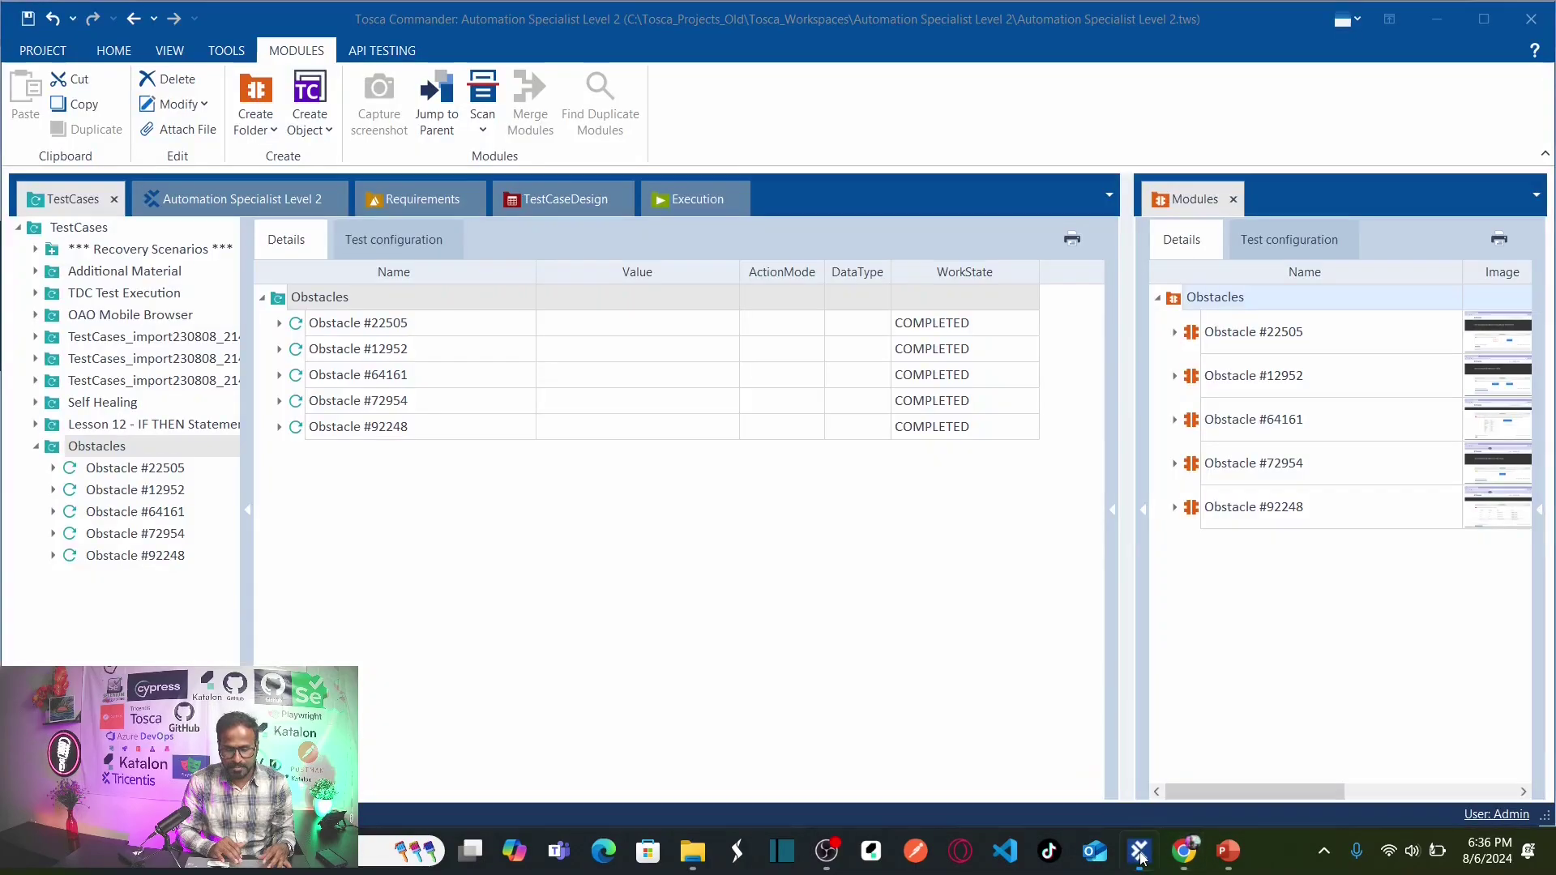
left_click_drag(1131, 560, 924, 566)
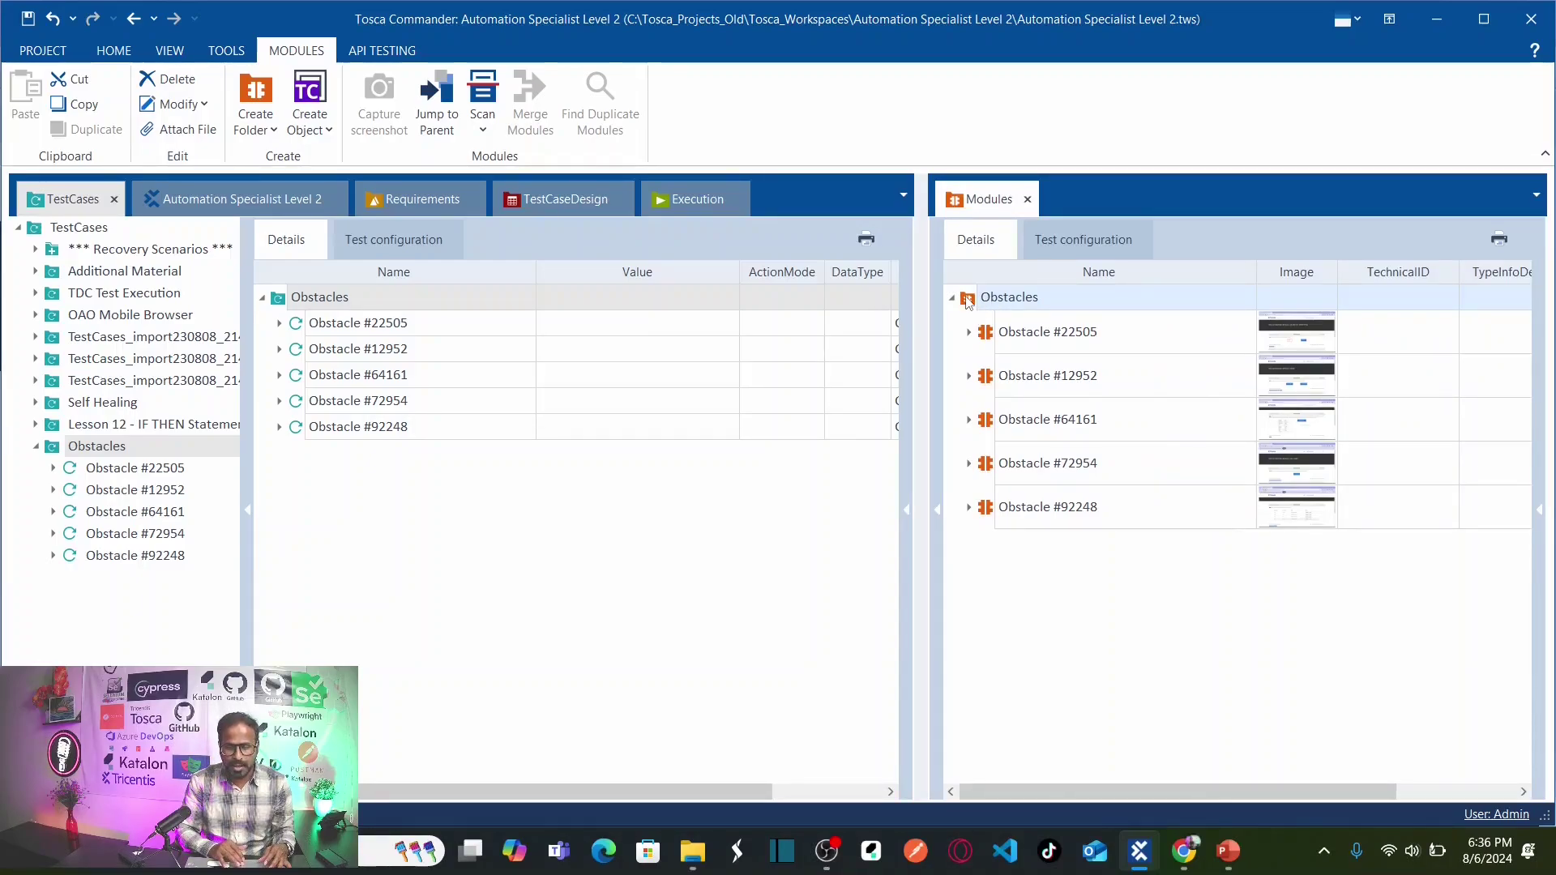
right_click(970, 304)
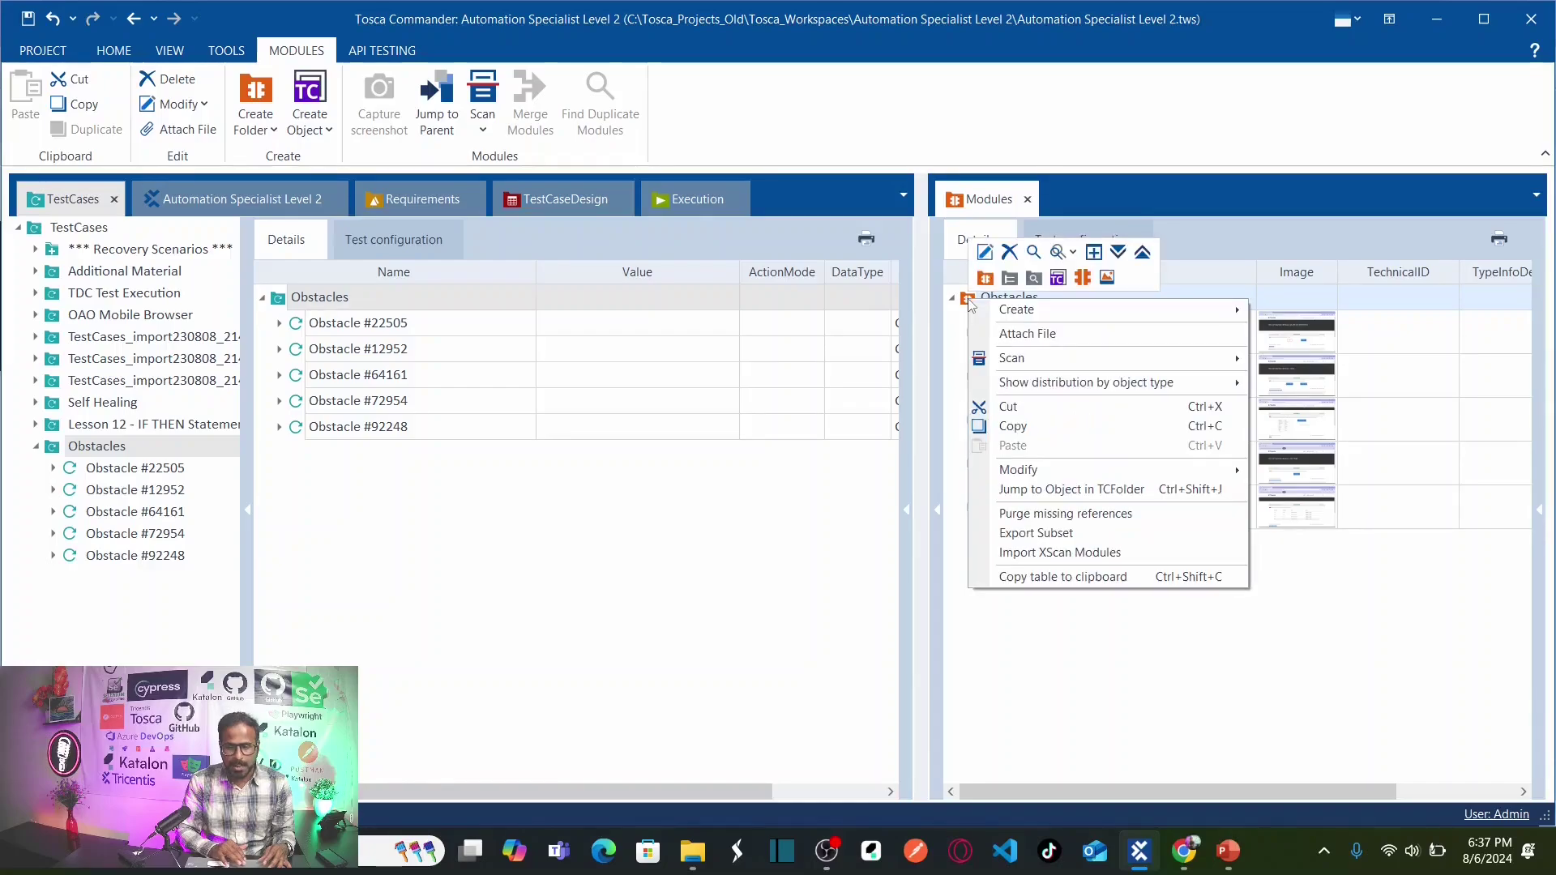
mouse_move(1196, 359)
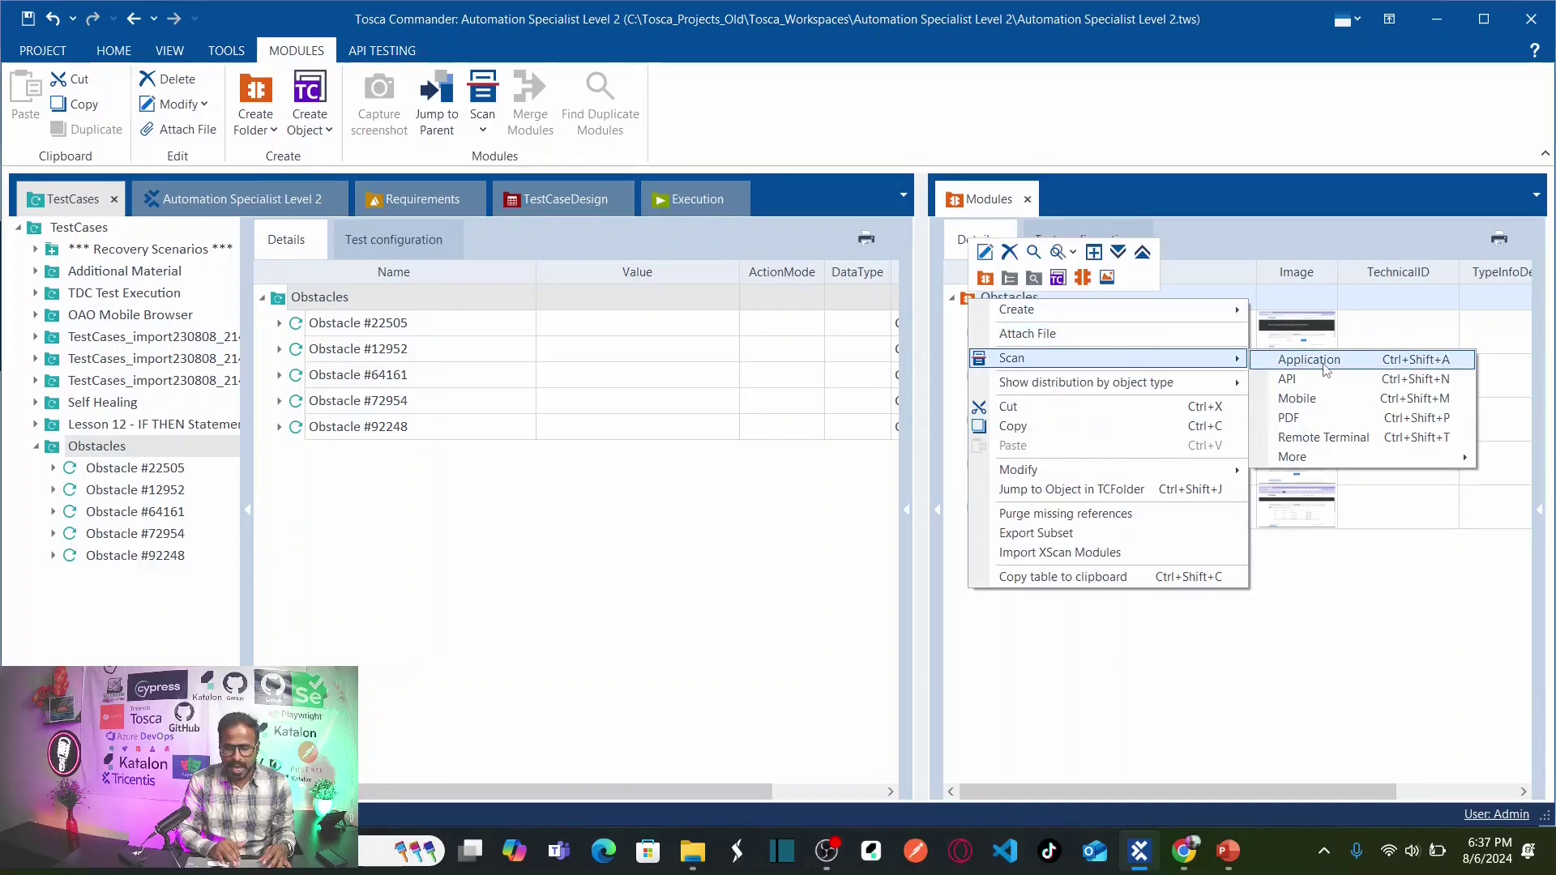
left_click(1326, 366)
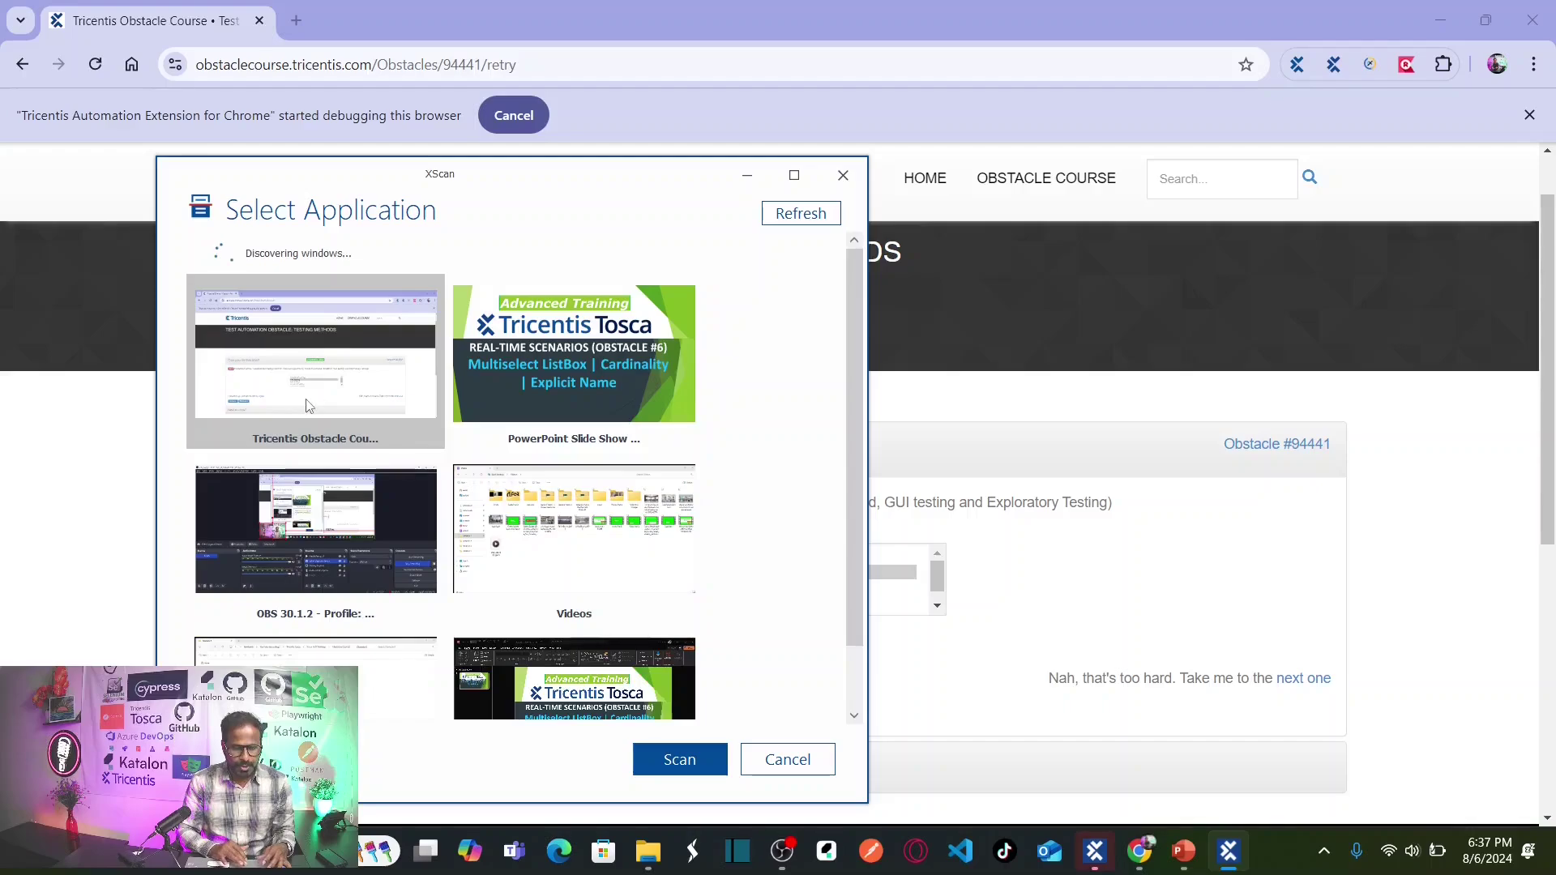
left_click(663, 764)
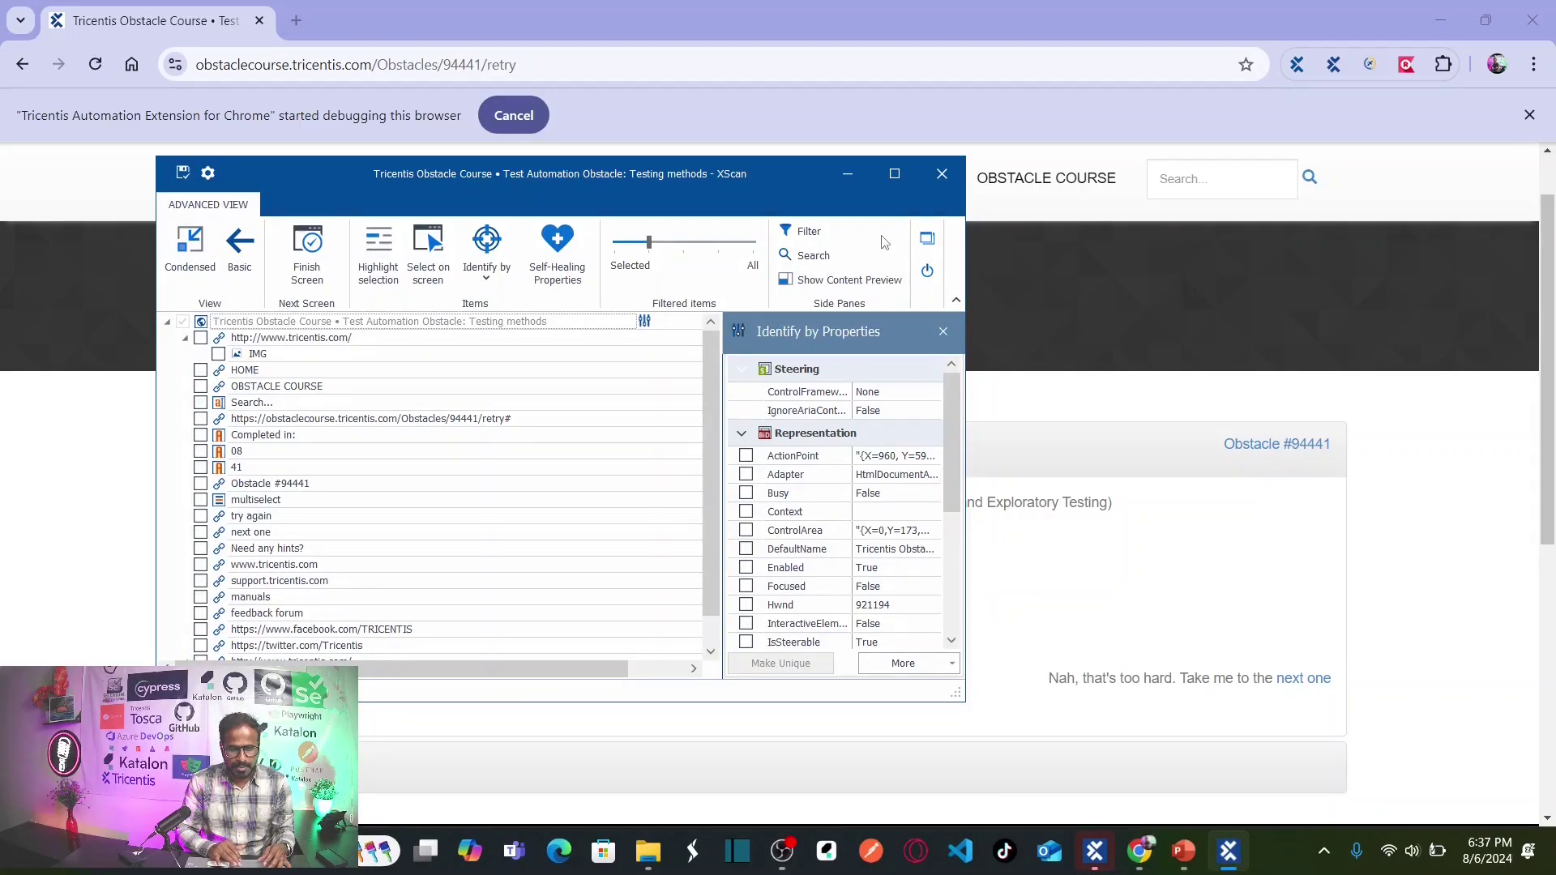
- Maximize the XScan window and select the multiselect control in the list of scanned items
left_click_drag(698, 183, 1161, 213)
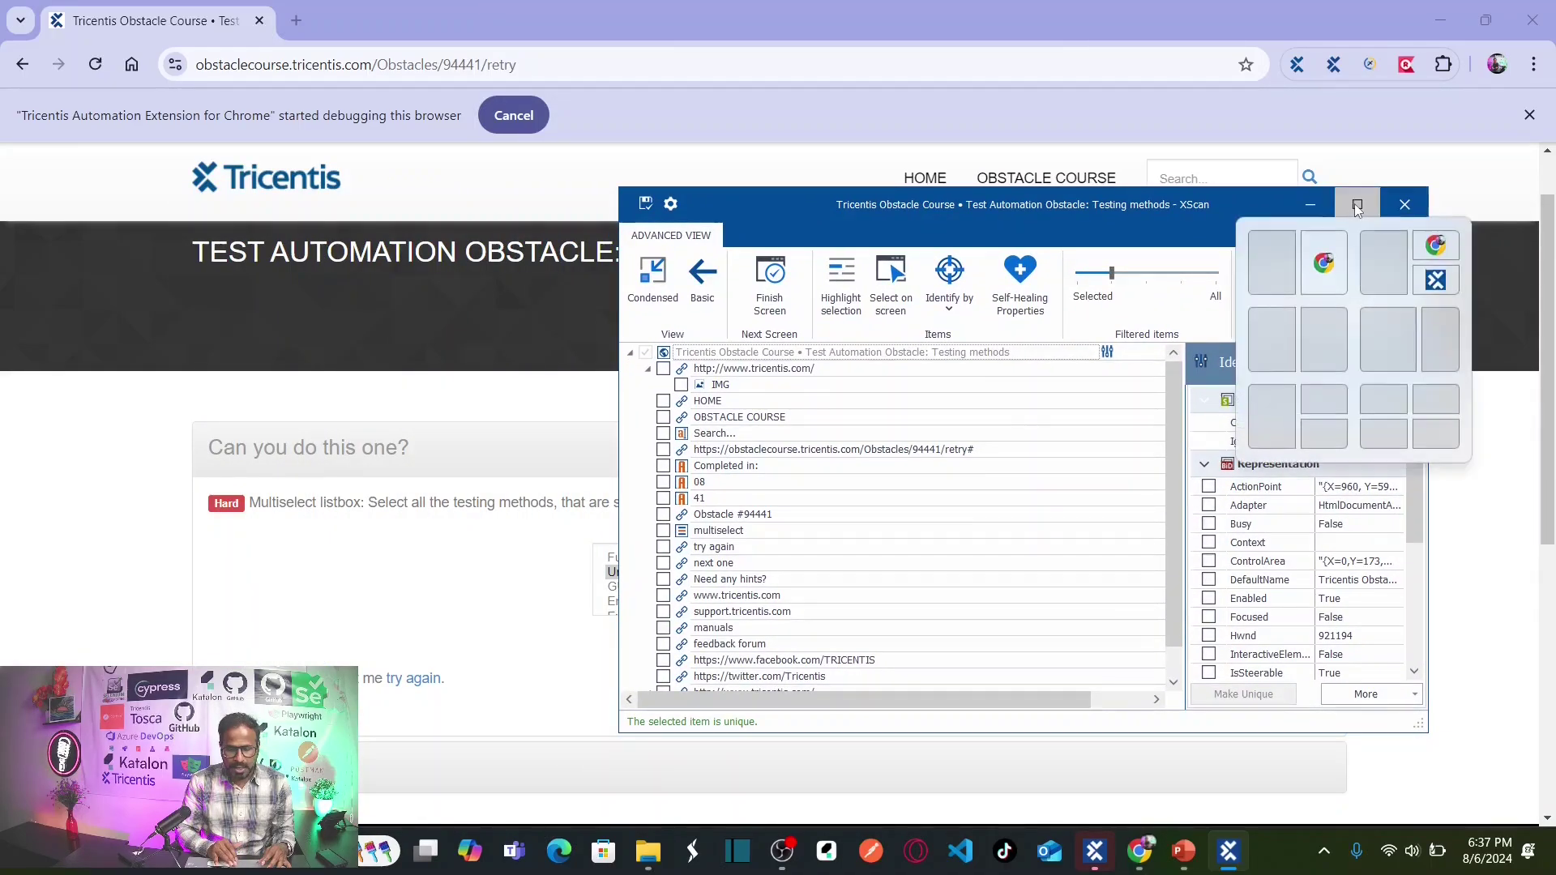
left_click(1357, 204)
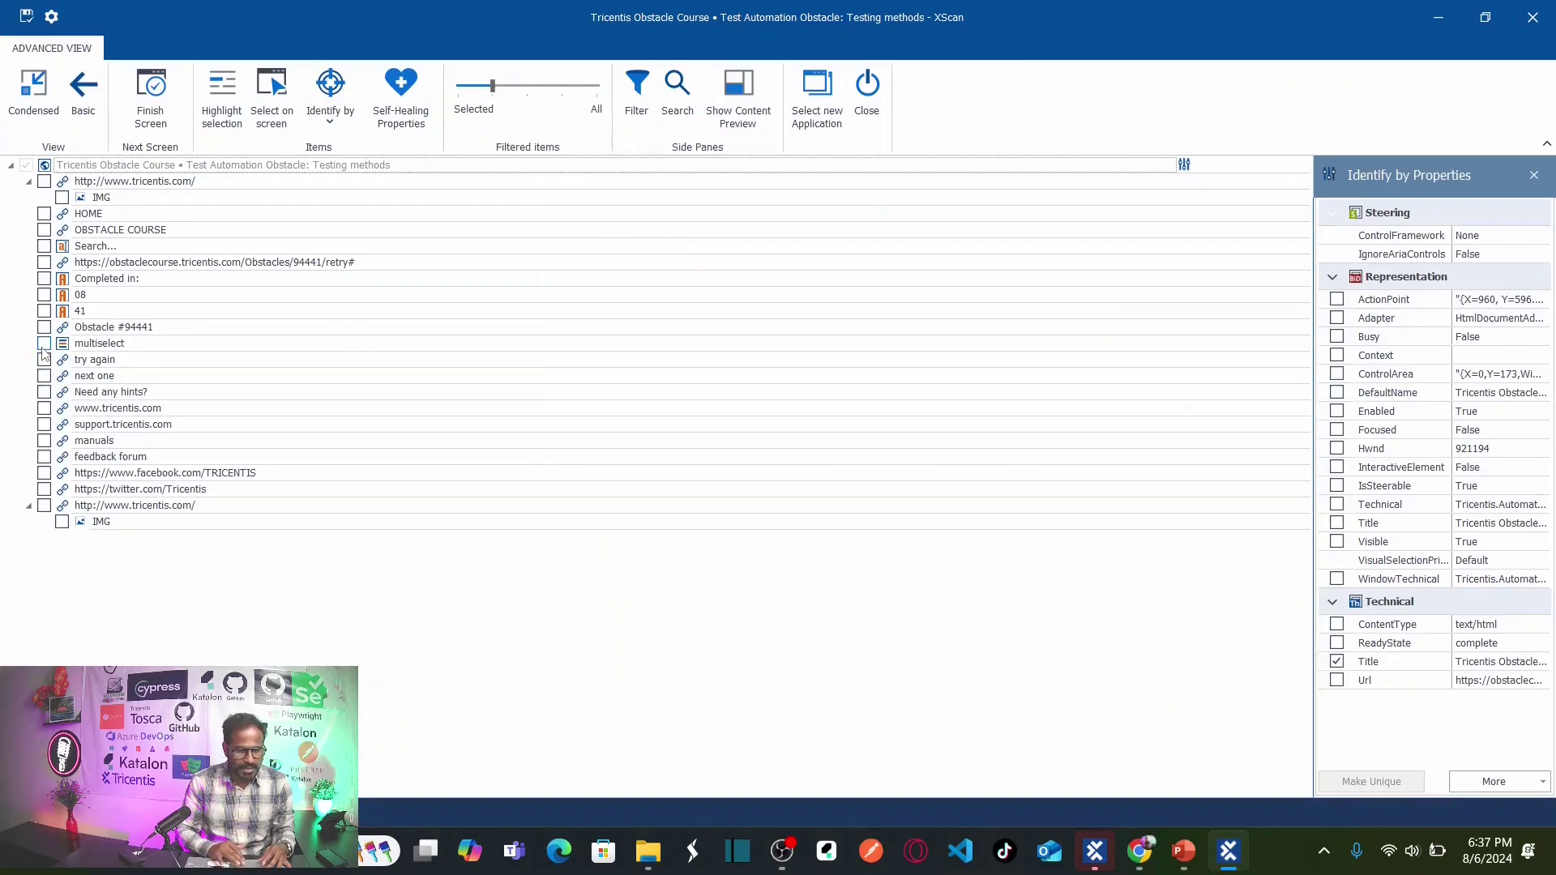
left_click(135, 347)
left_click(113, 346)
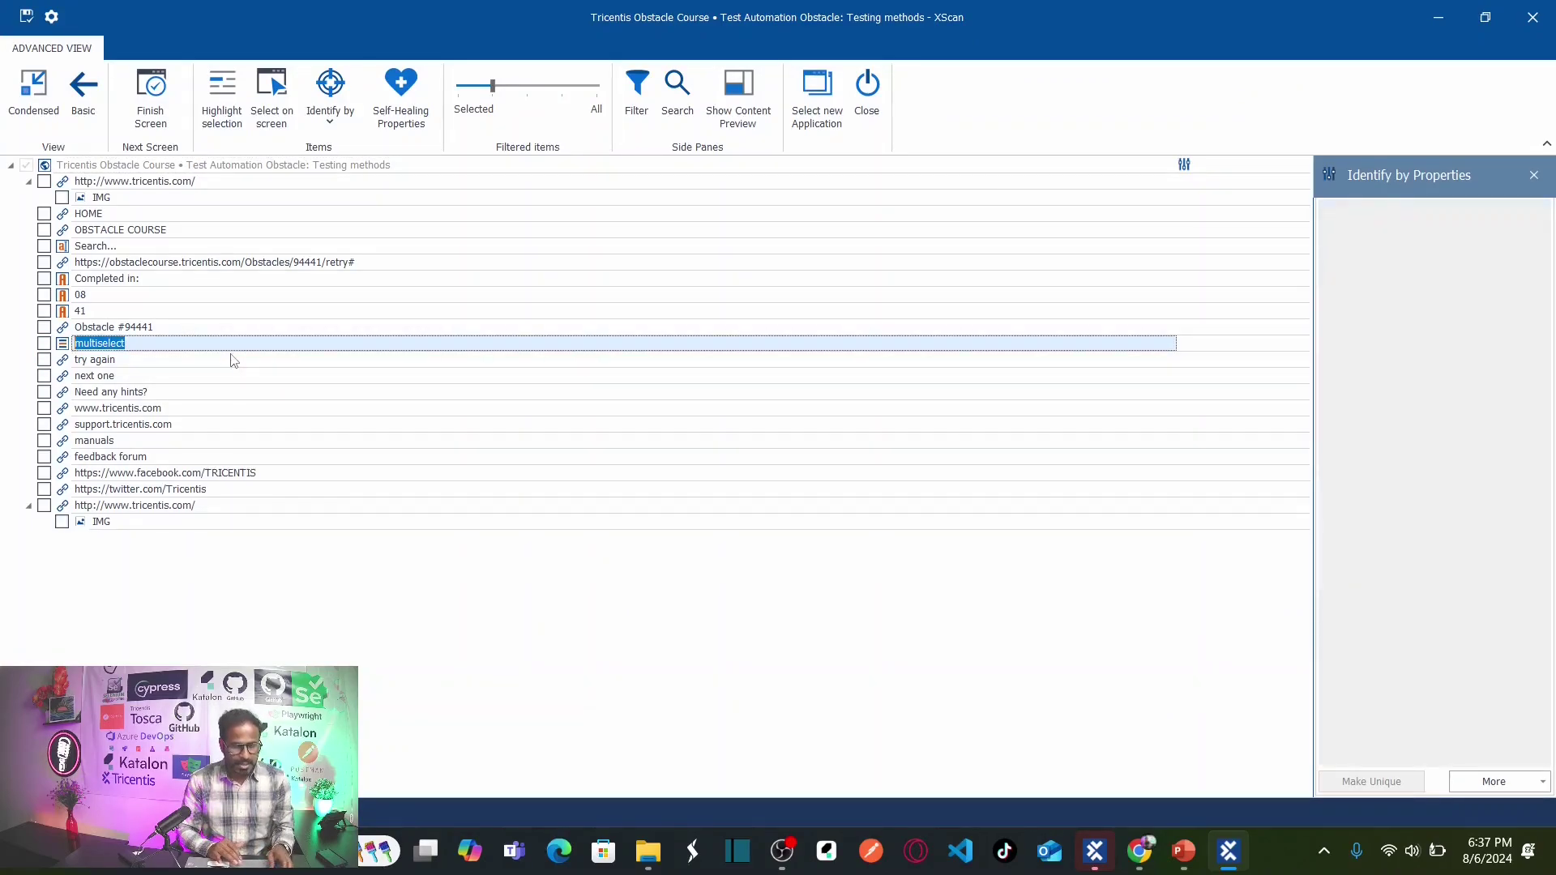
- Compare the scan with the web page and raise the item filter until the individual options are listed under multiselect
key("alt+Tab")
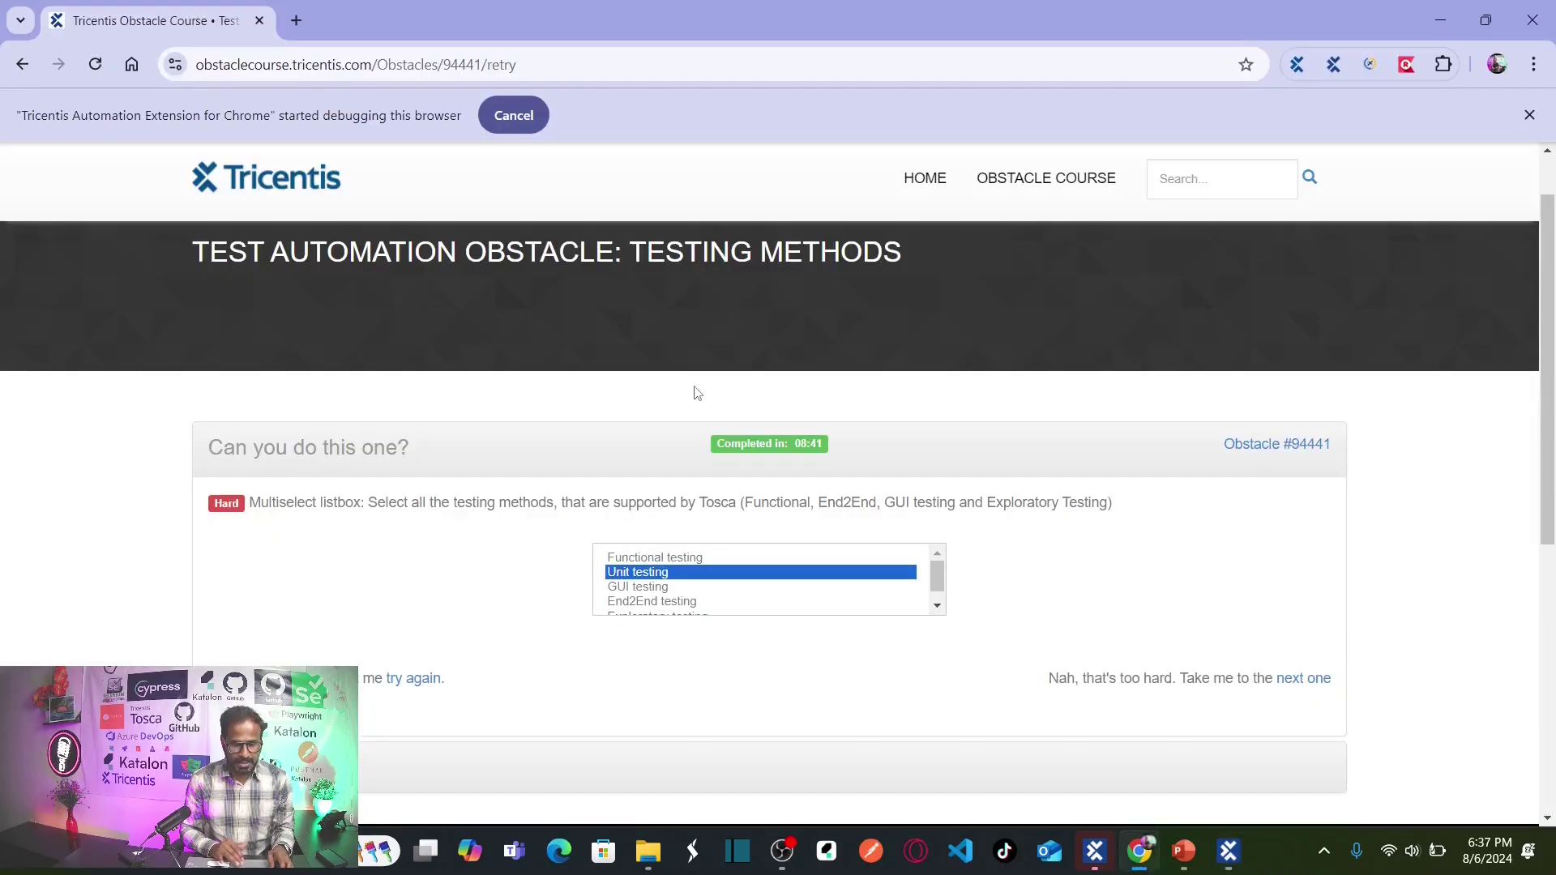
key("alt+Tab")
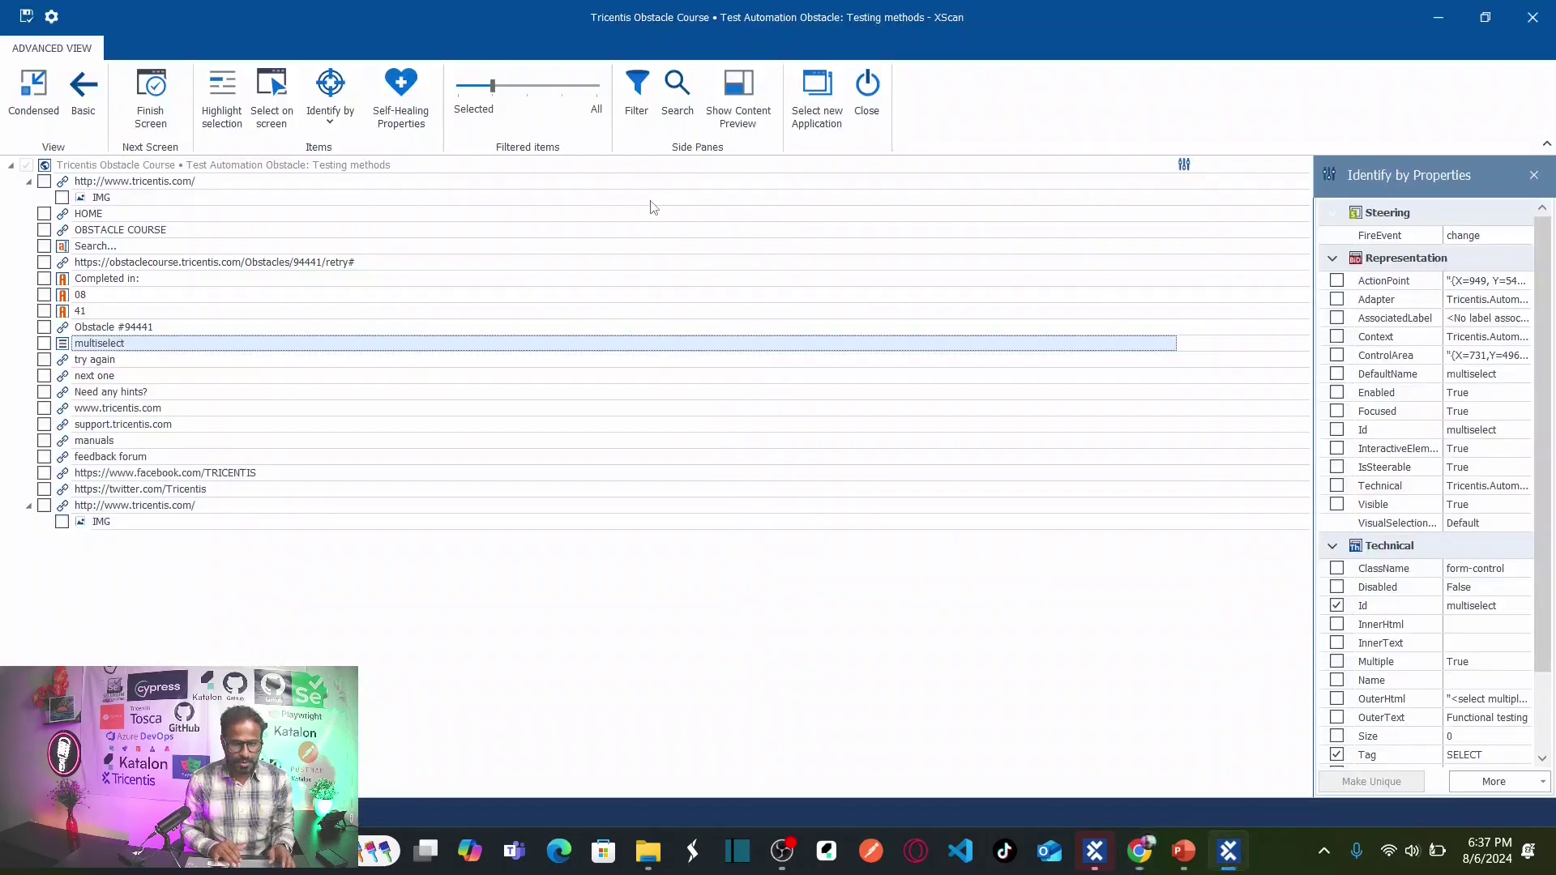
left_click(519, 91)
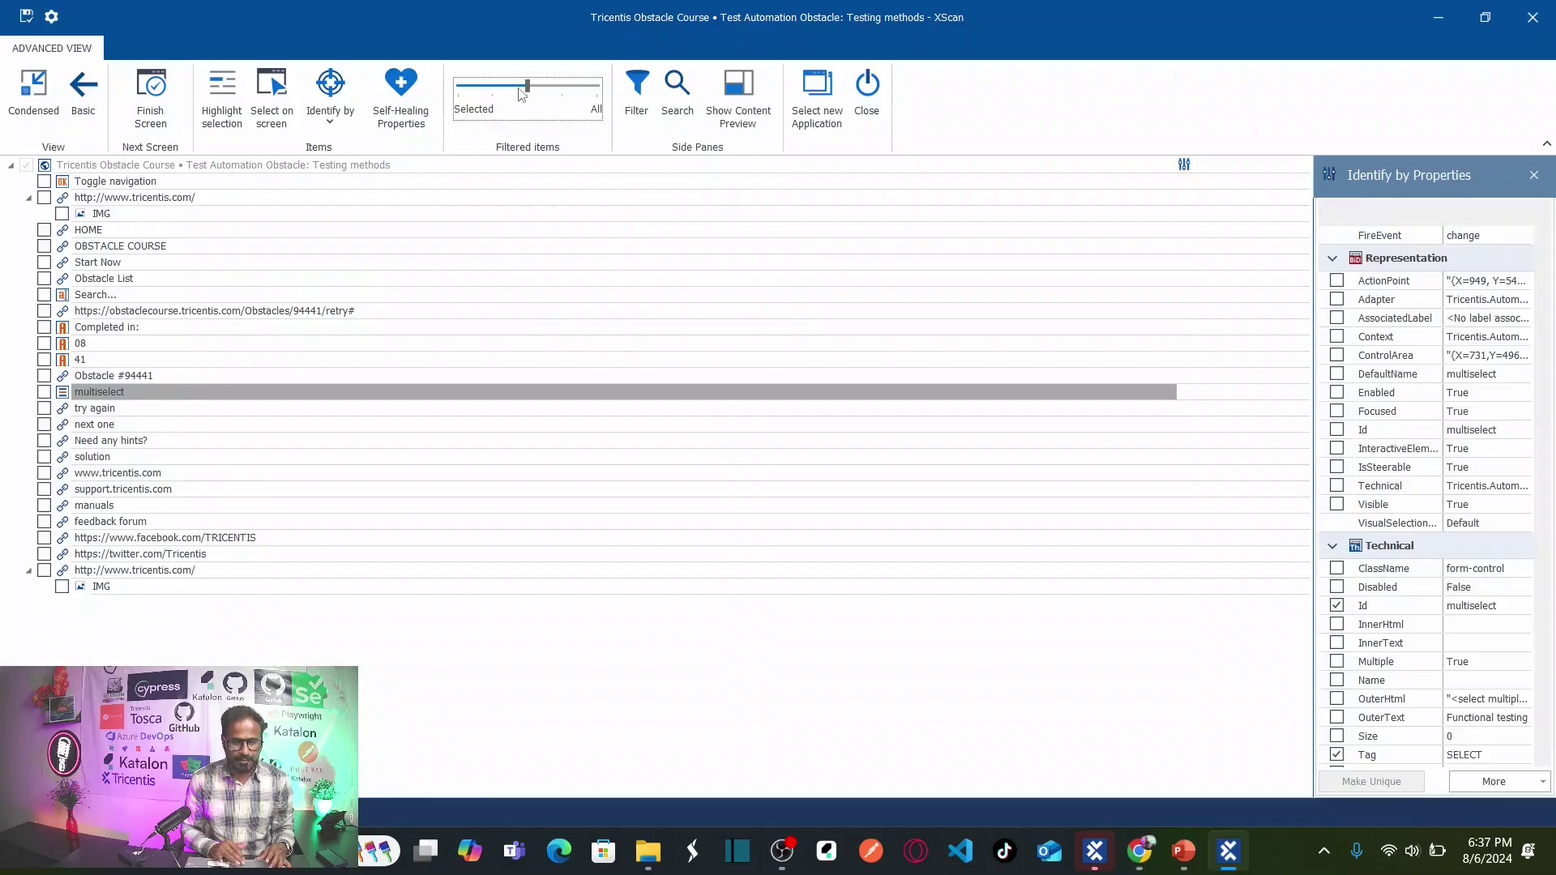
left_click(564, 95)
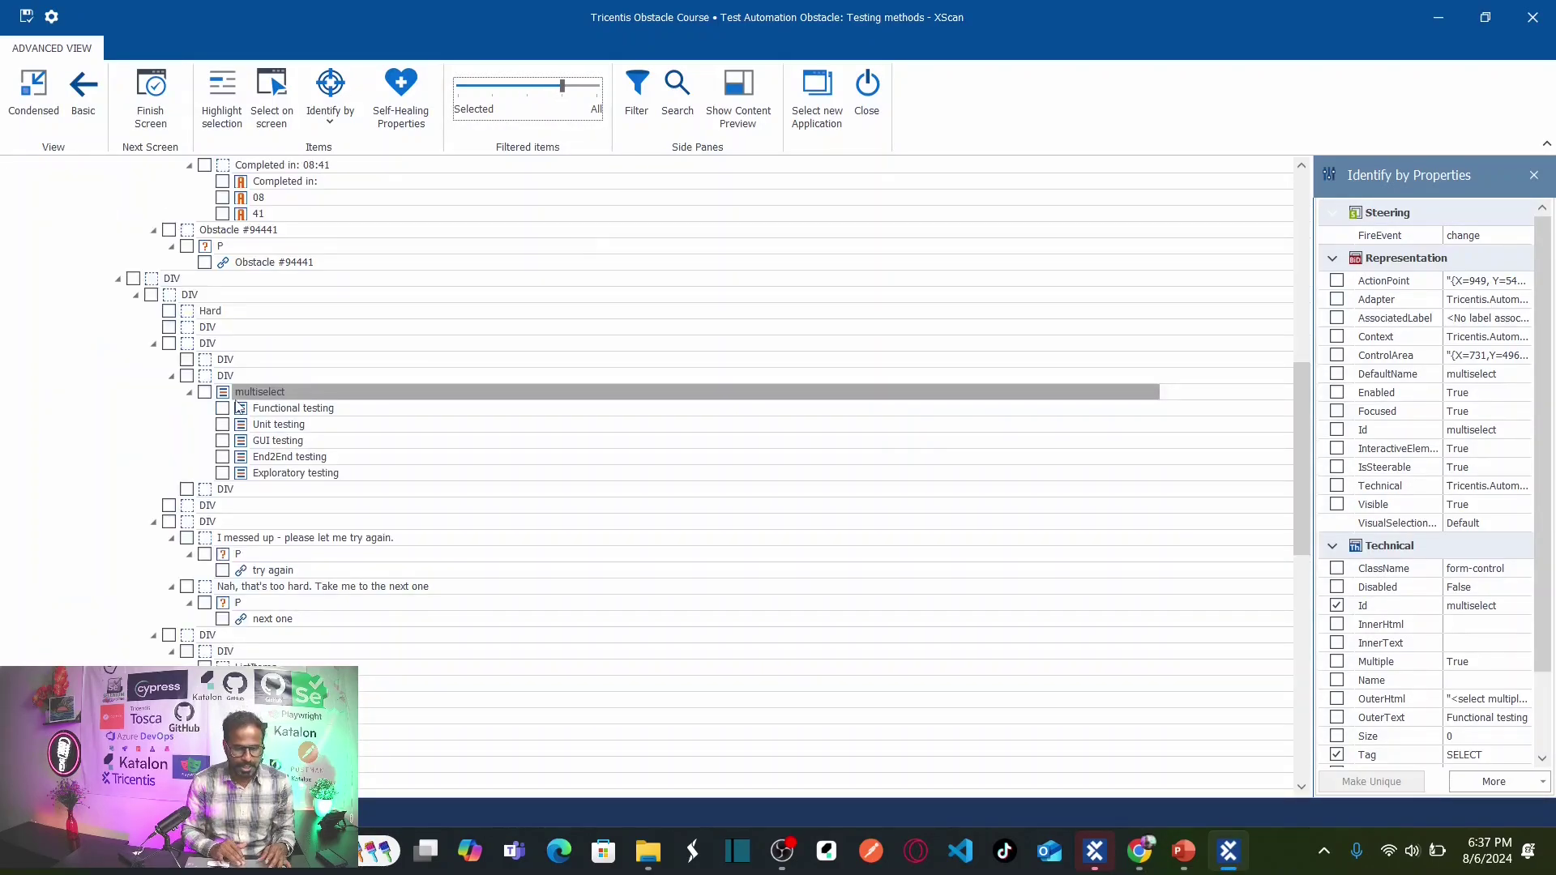
- Include the multiselect listbox in the module and review its identification properties in a widened properties pane
left_click(205, 392)
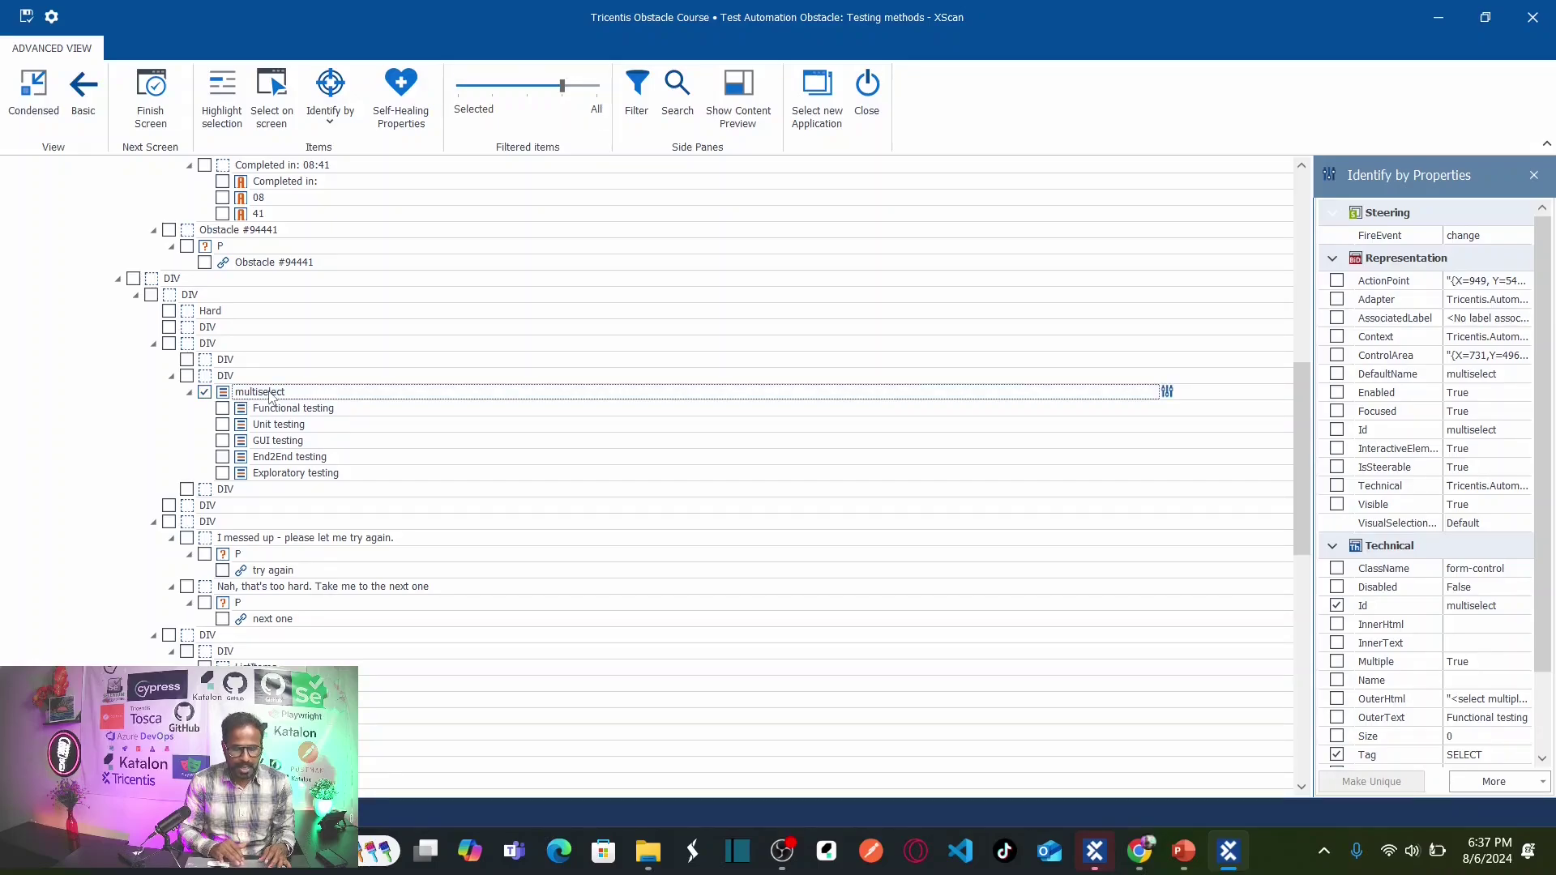
left_click(336, 394)
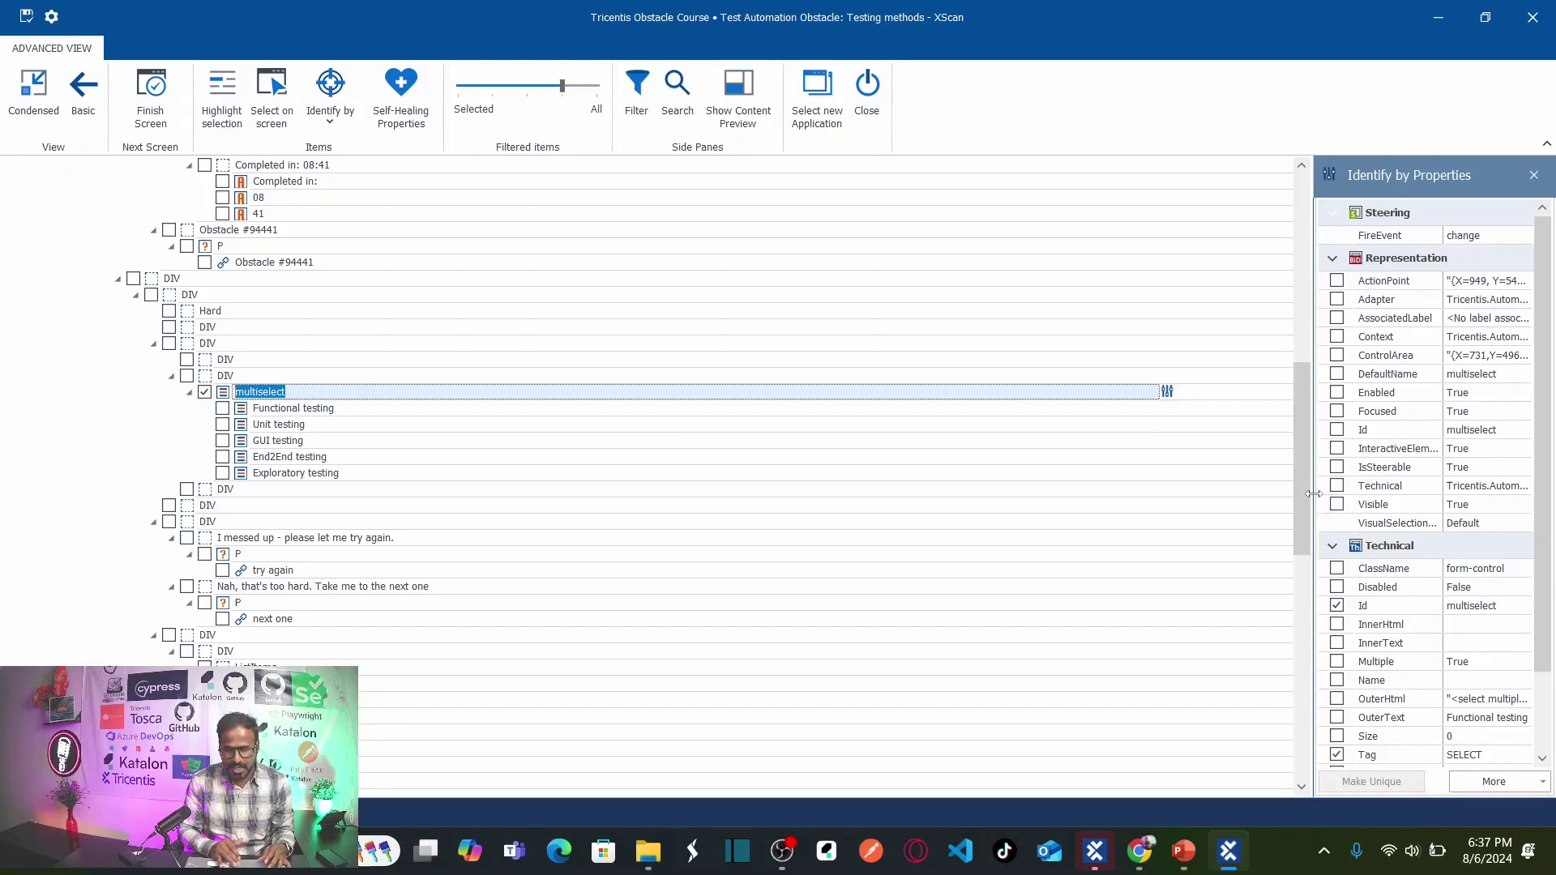
left_click_drag(1314, 494, 1132, 493)
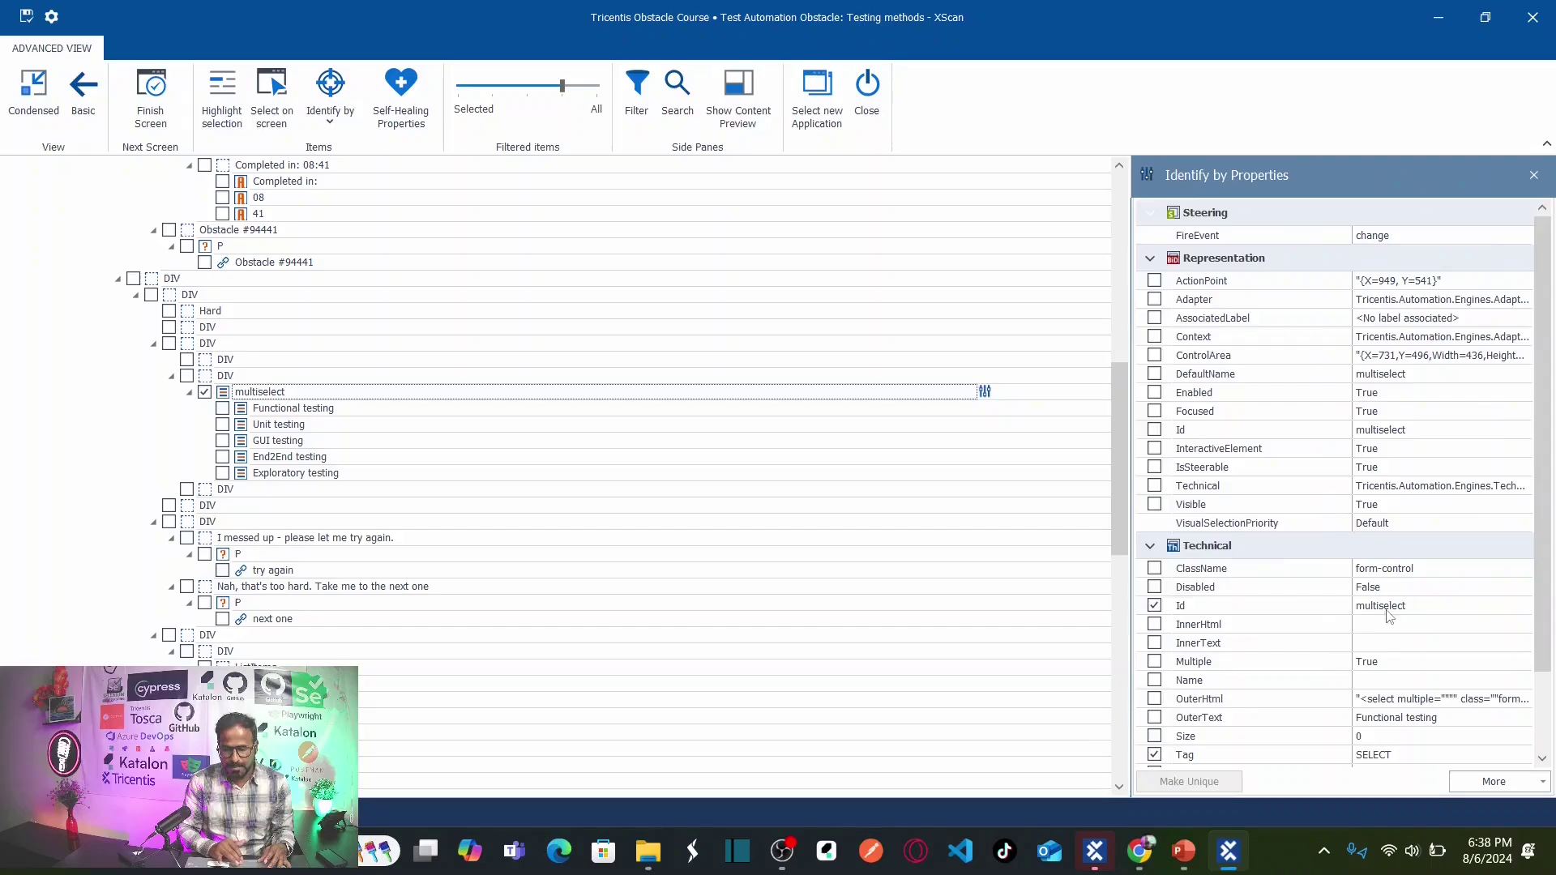
scroll(1438, 655, "down", 2)
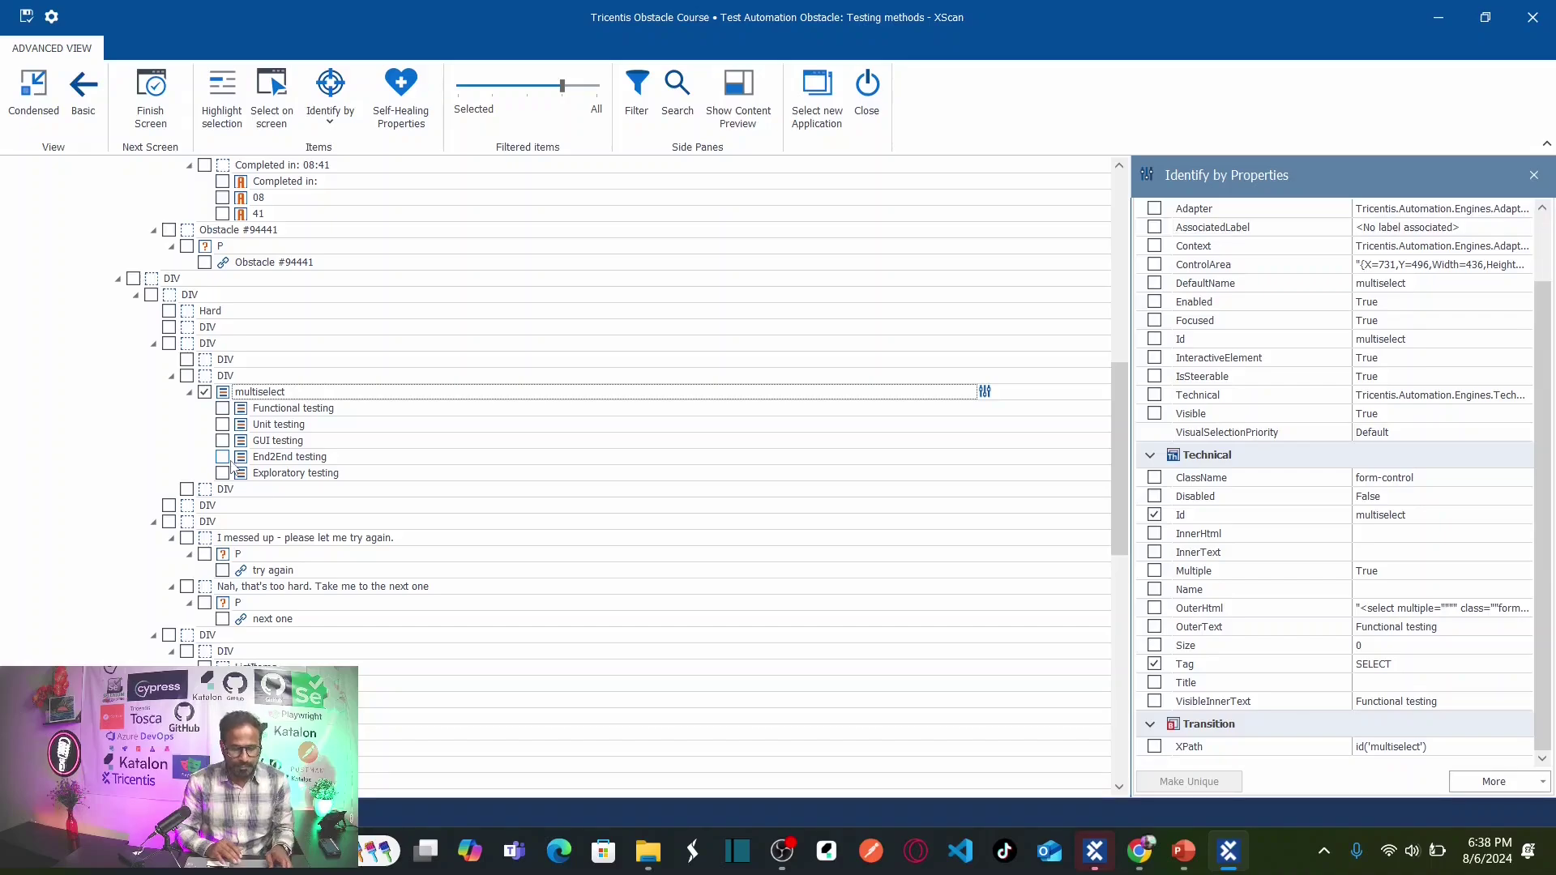
- Include the Functional testing option under multiselect and try InnerText as an additional identification property for it
left_click(292, 411)
left_click(226, 410)
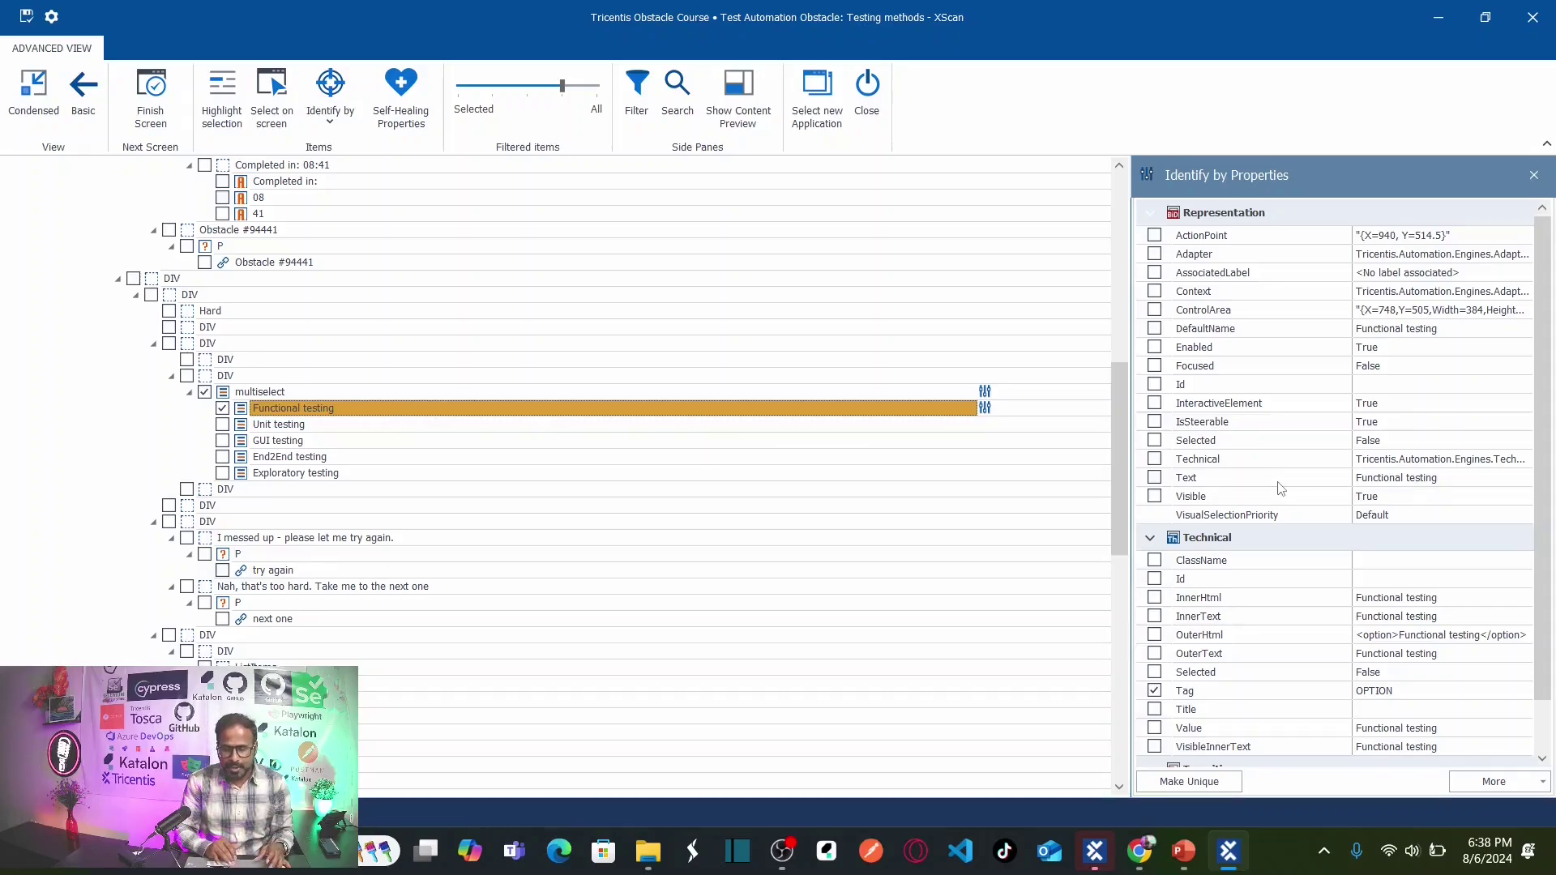
scroll(1545, 441, "down", 2)
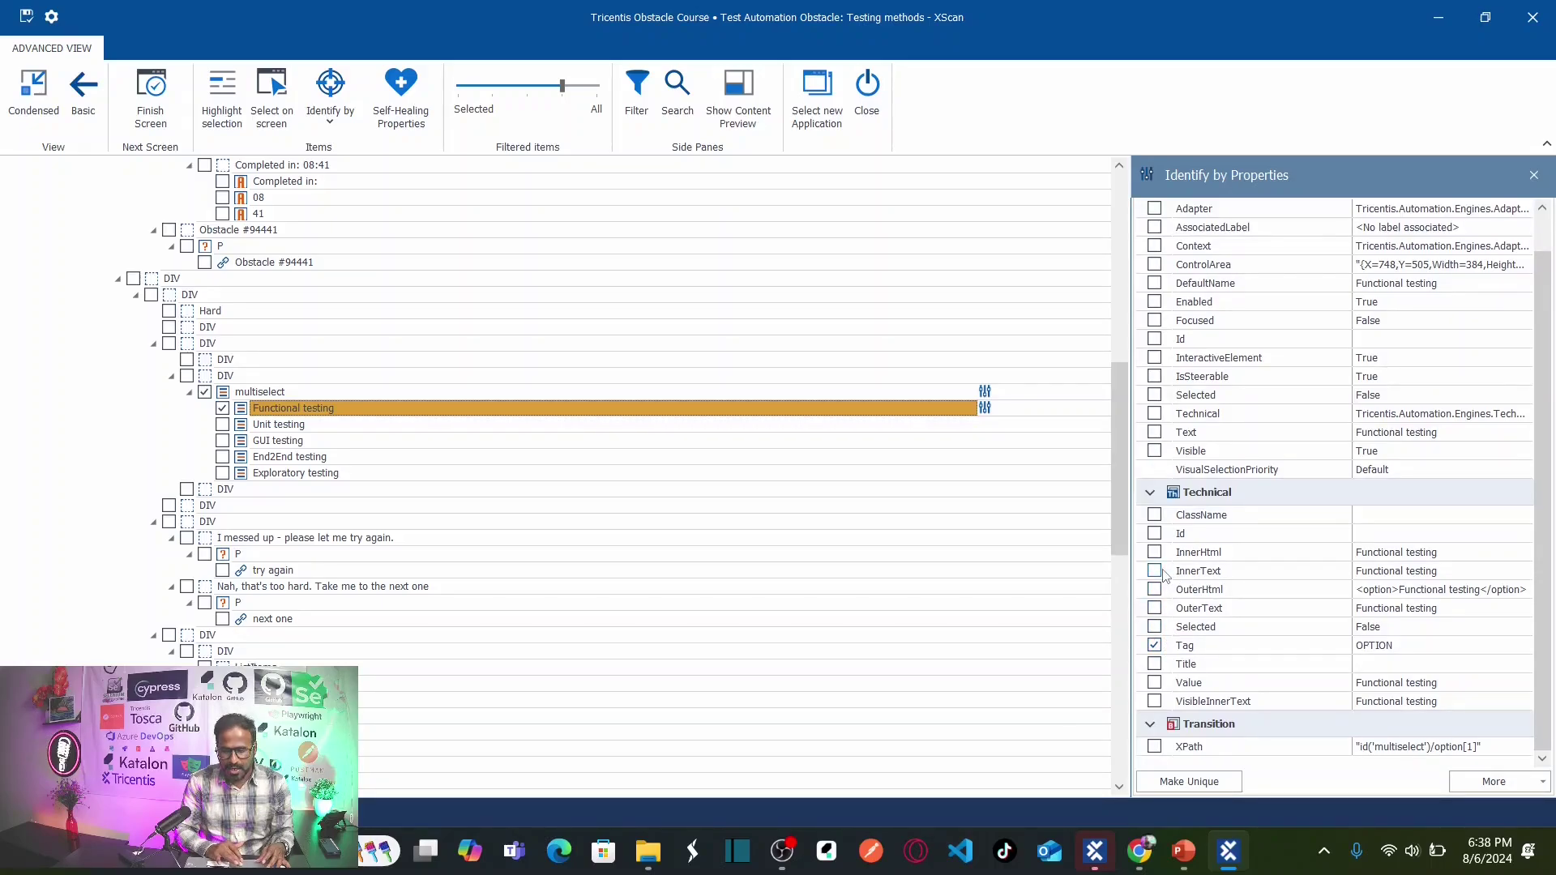
left_click(1163, 571)
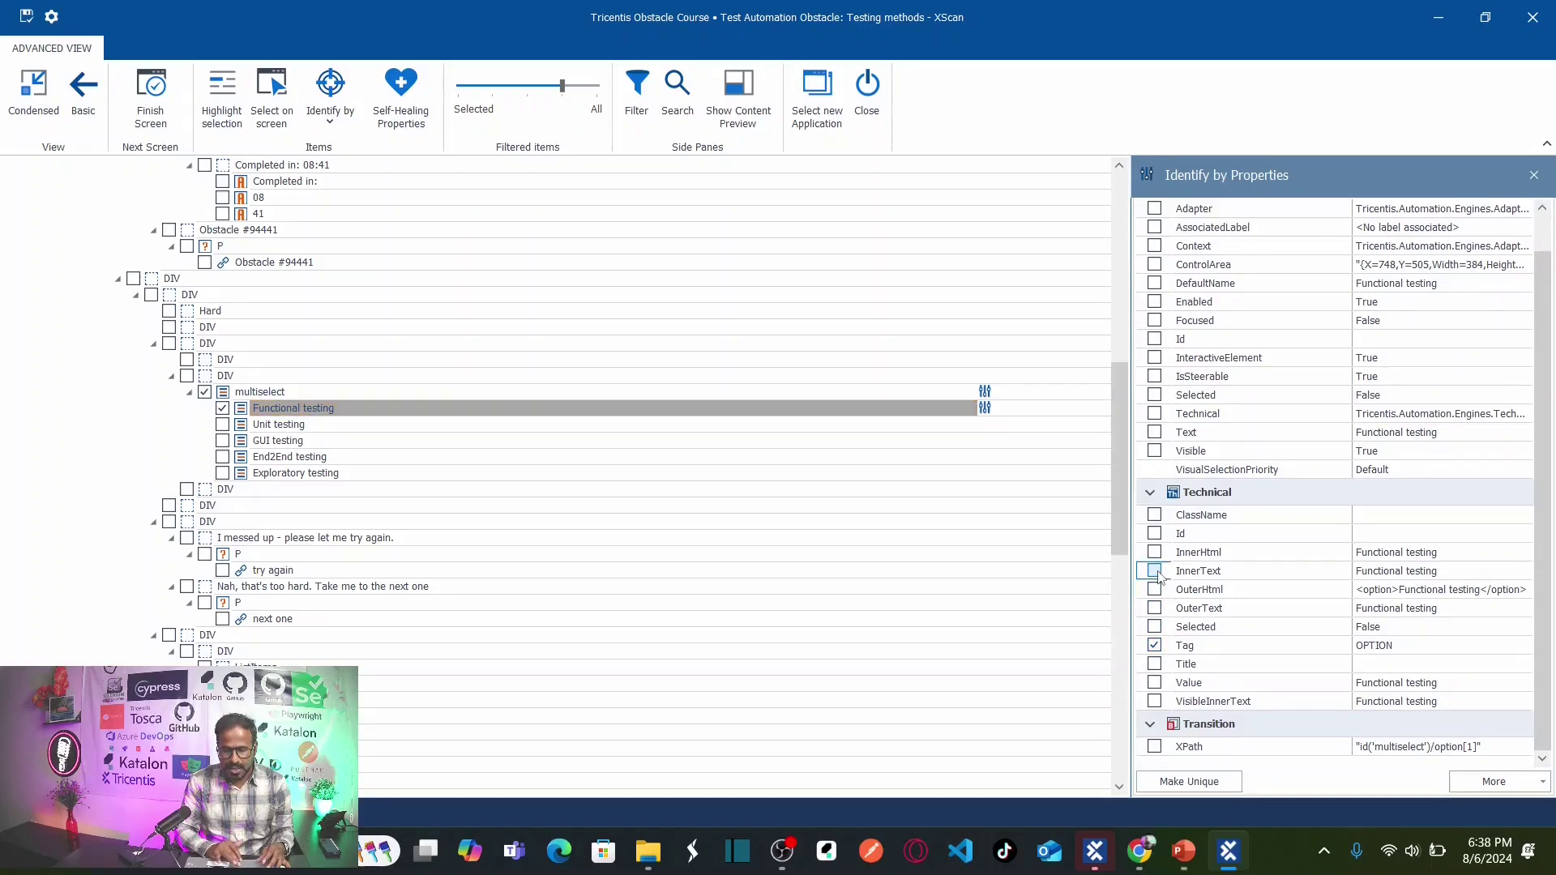
left_click(1156, 571)
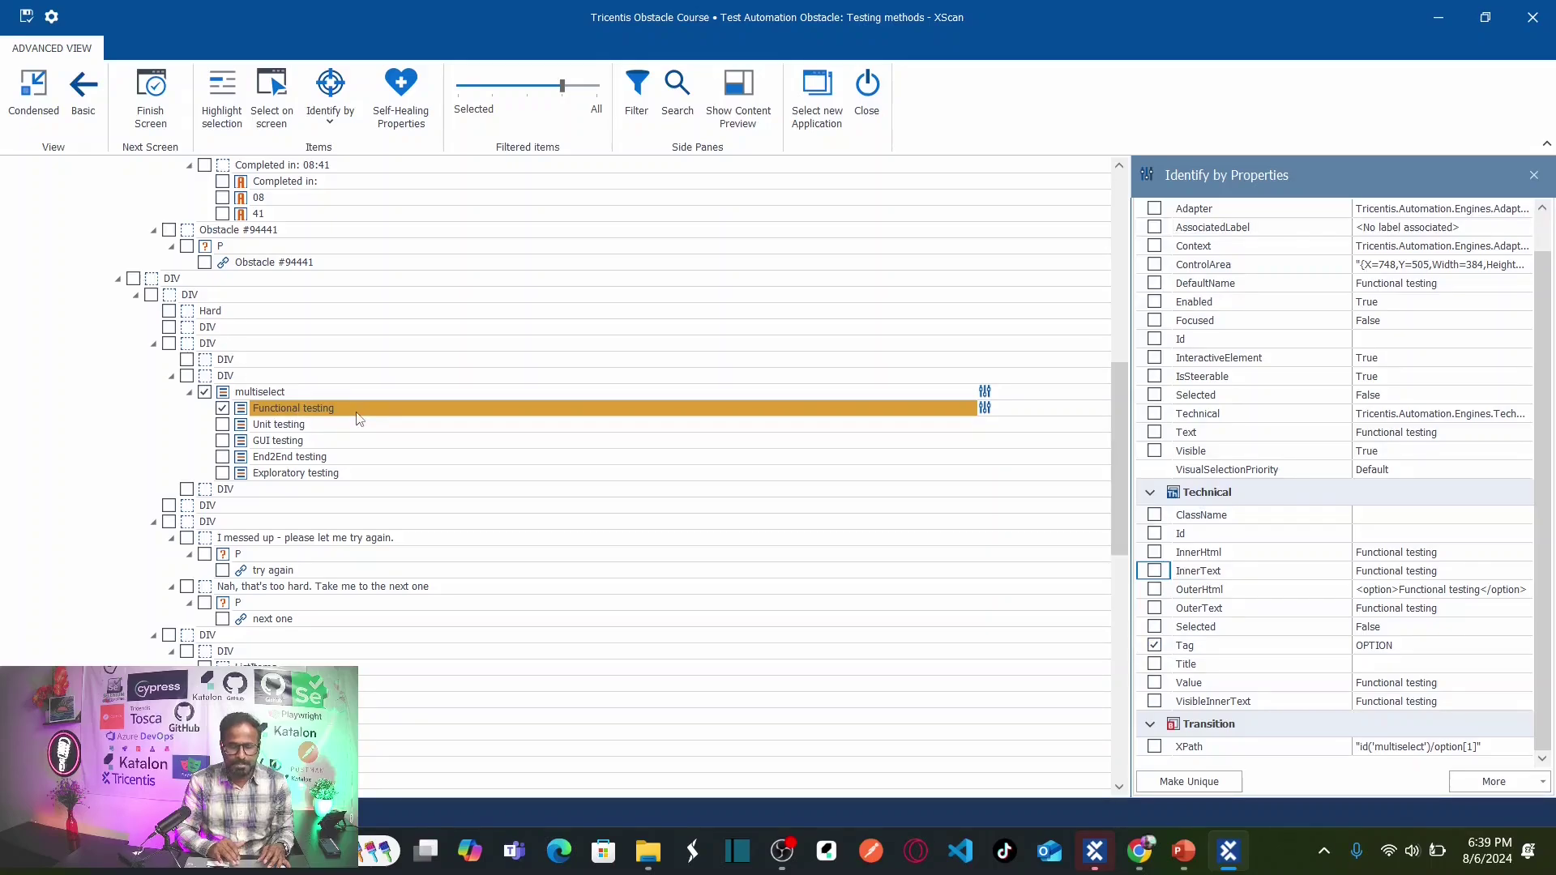
- Copy the text Obstacle #94441 from the web page and use it to rename the root item of the scan in XScan
left_click(282, 394)
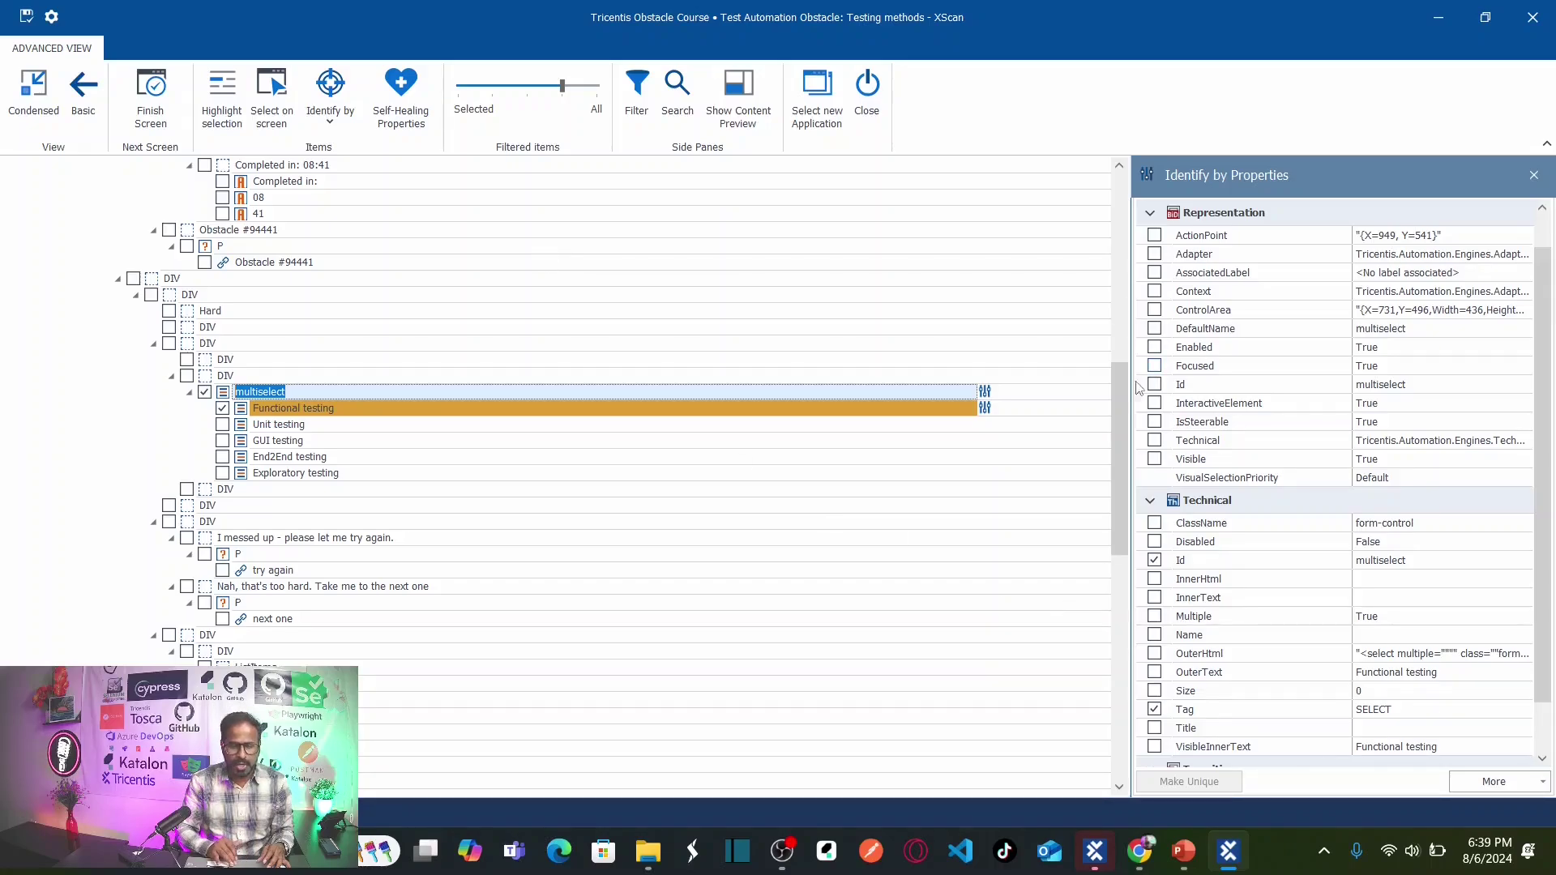
left_click_drag(1116, 356, 1112, 208)
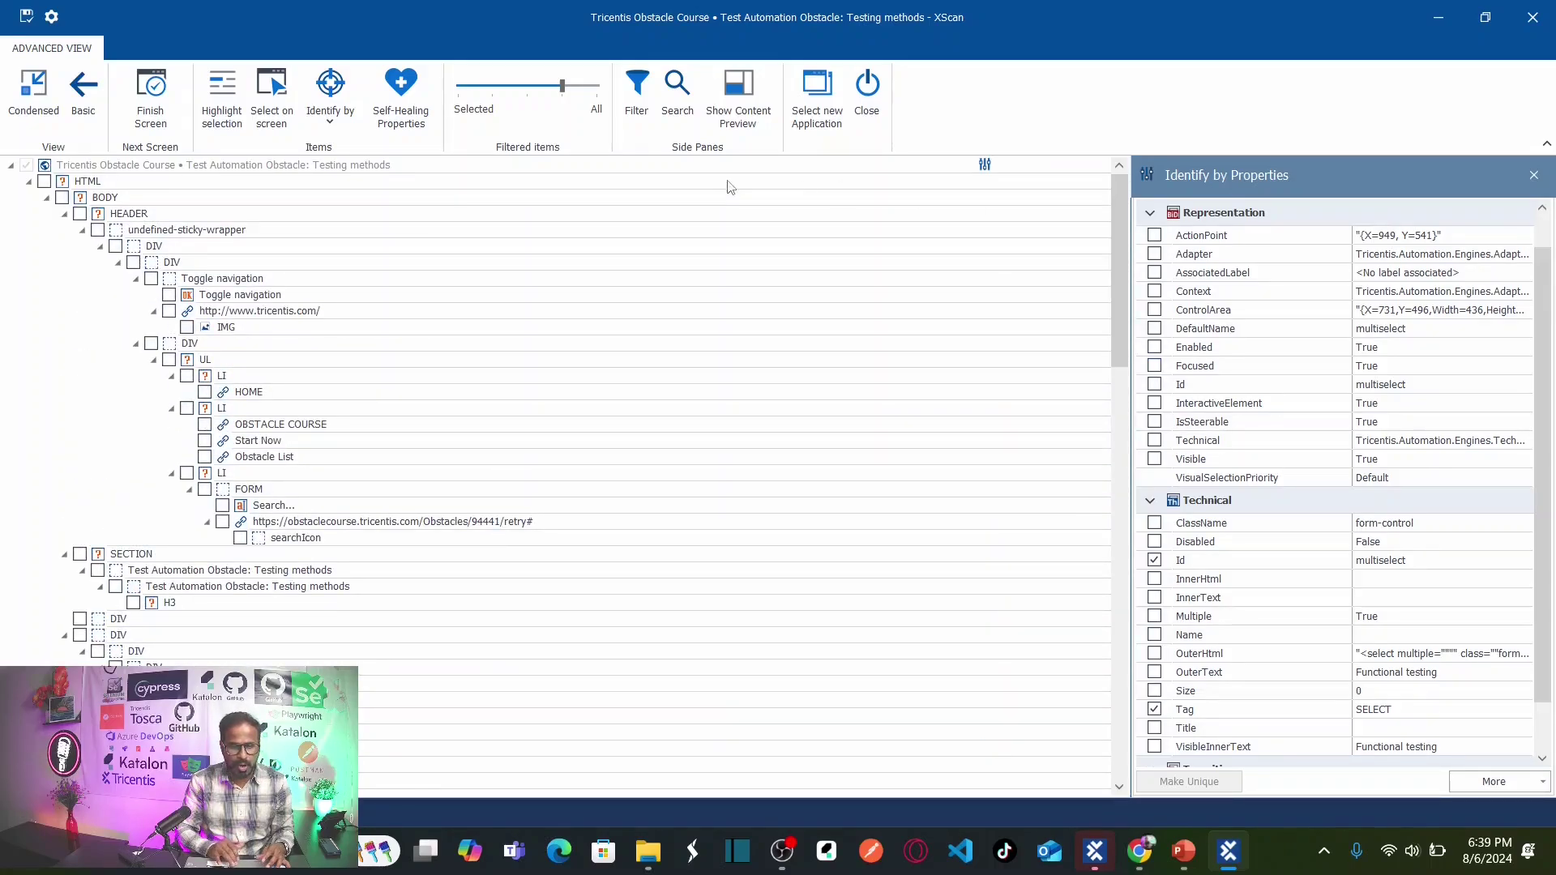
left_click(633, 168)
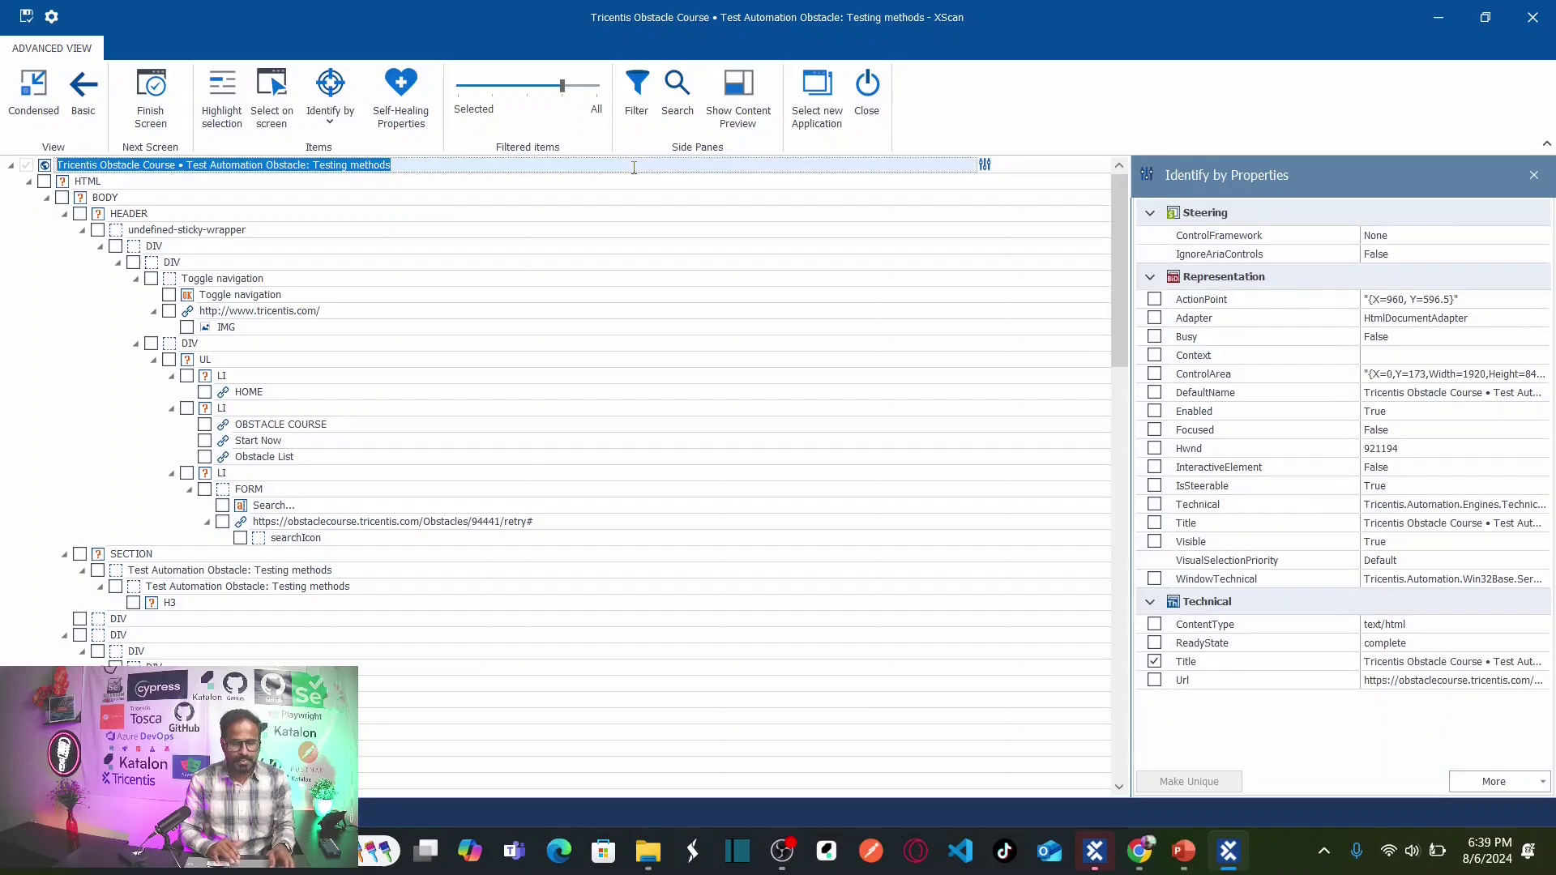
key("alt+Tab")
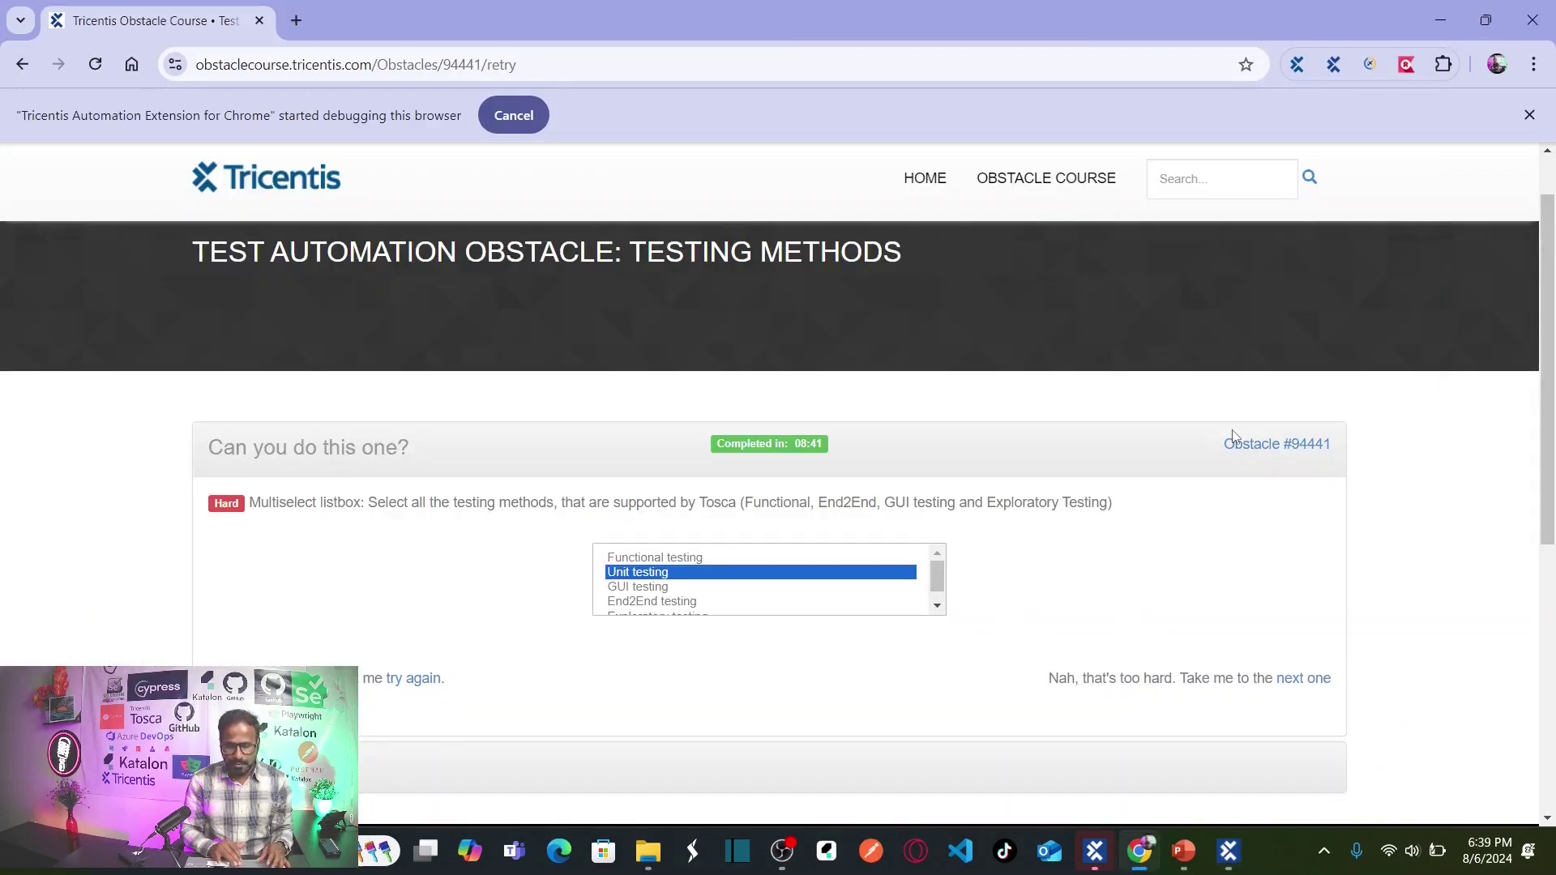
left_click(1222, 447)
left_click_drag(1221, 447, 1331, 459)
key("ctrl+c")
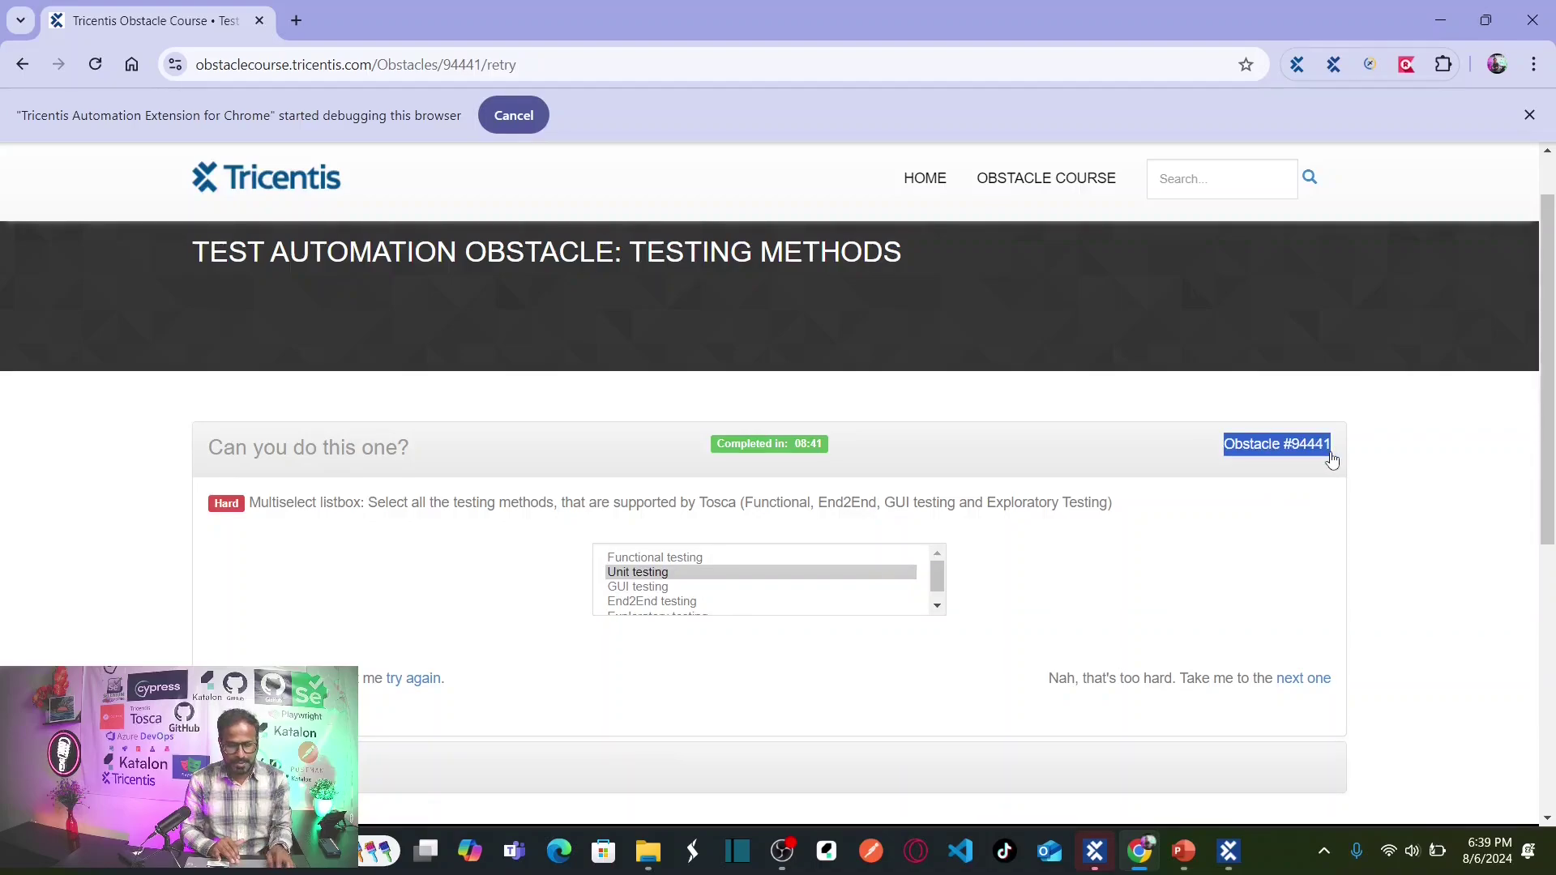
key("alt+Tab")
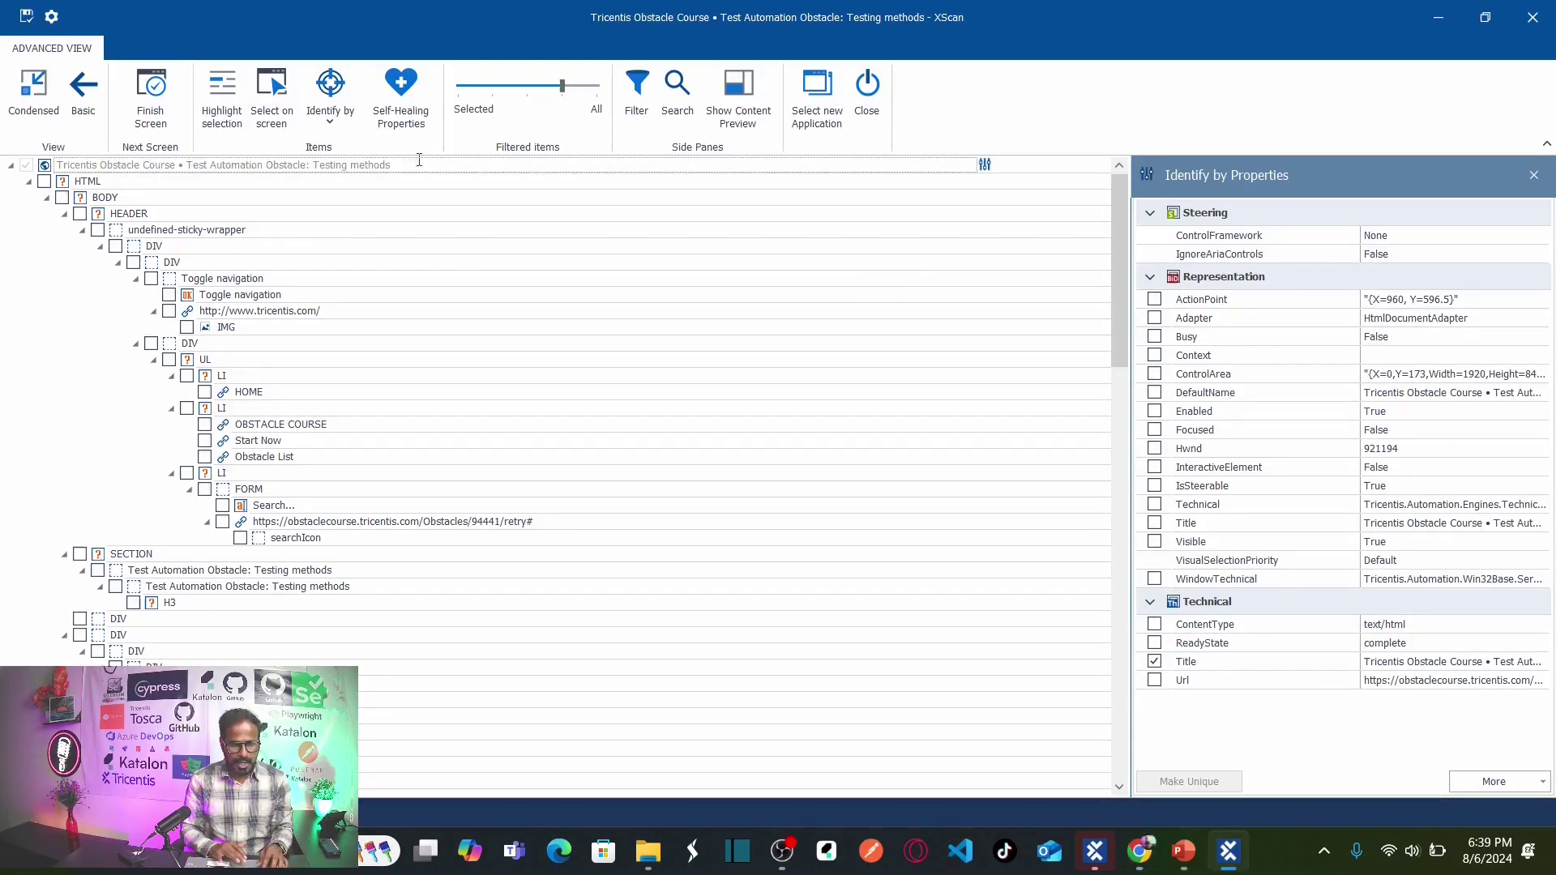
left_click(419, 160)
key("ctrl+v")
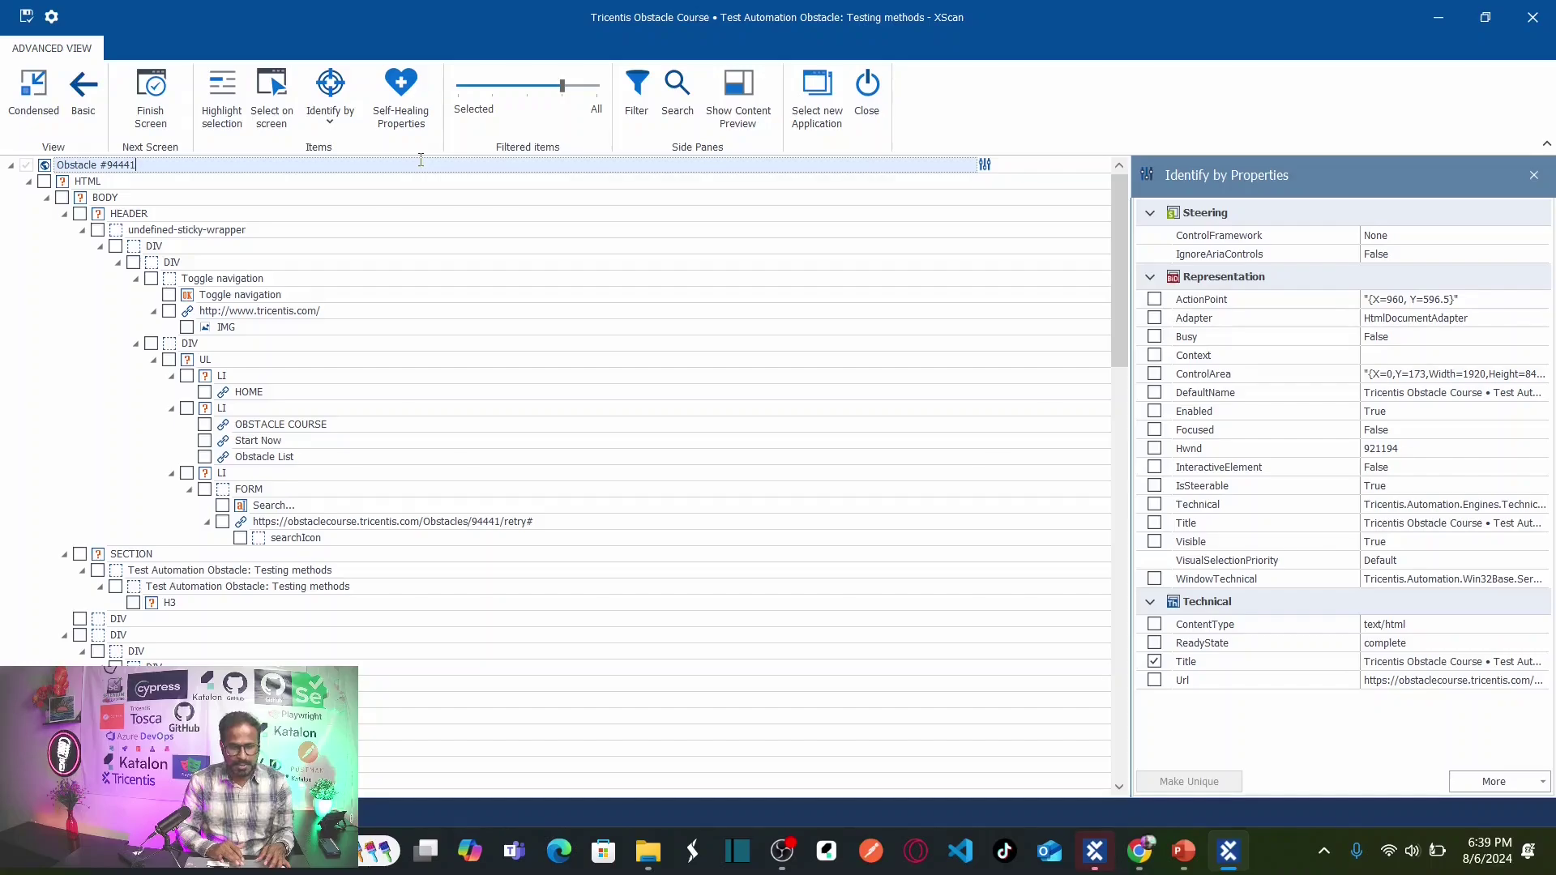
key("Return")
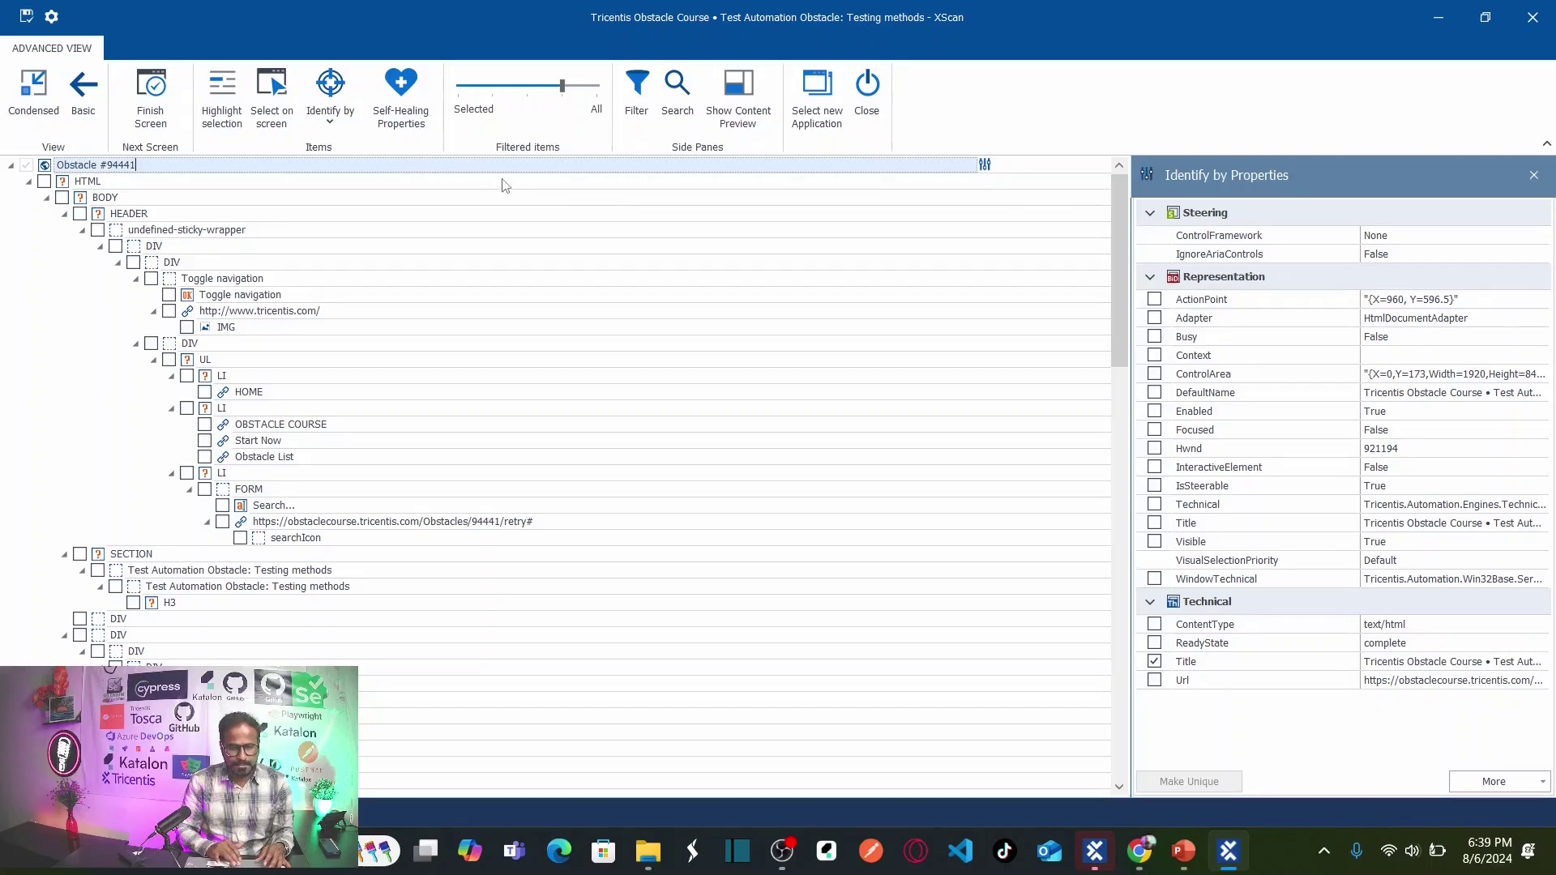
- Save the scanned module, close XScan and switch to Tosca Commander
left_click(28, 23)
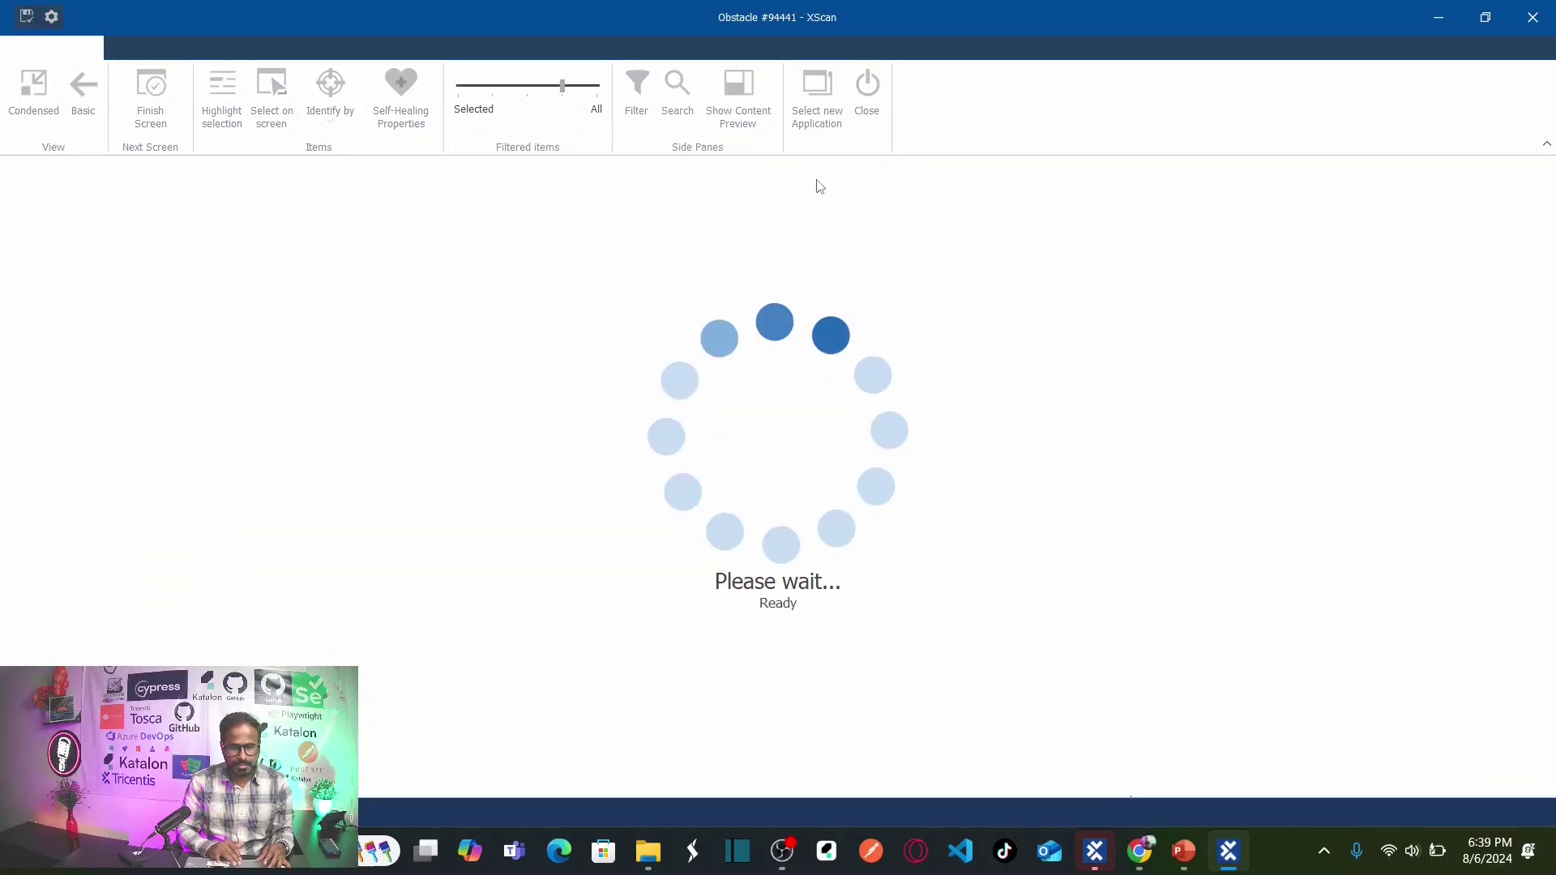
left_click(879, 95)
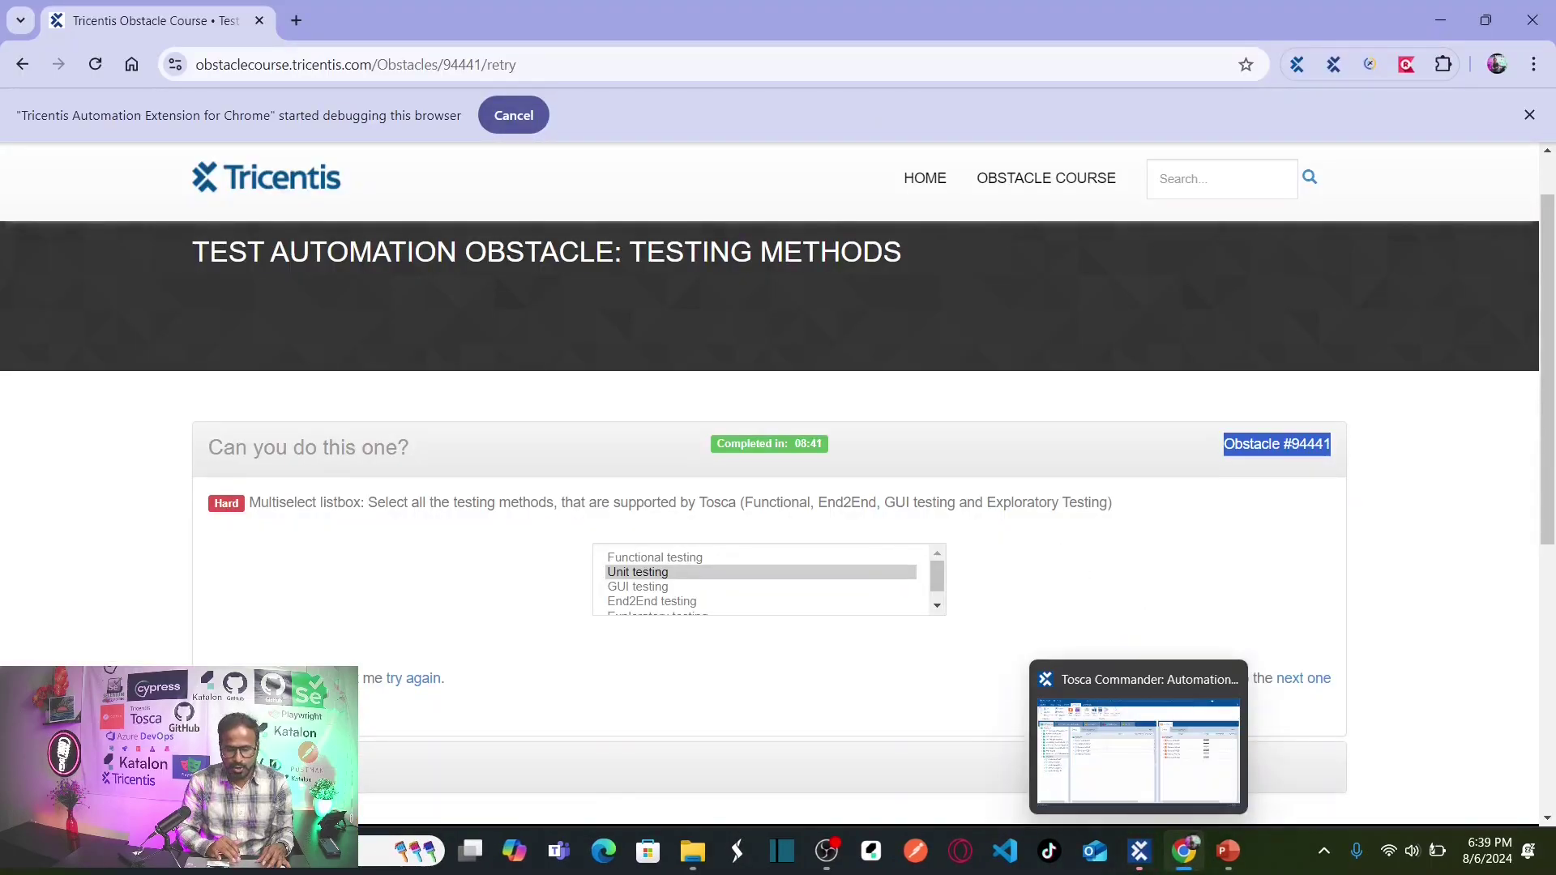
left_click(1141, 849)
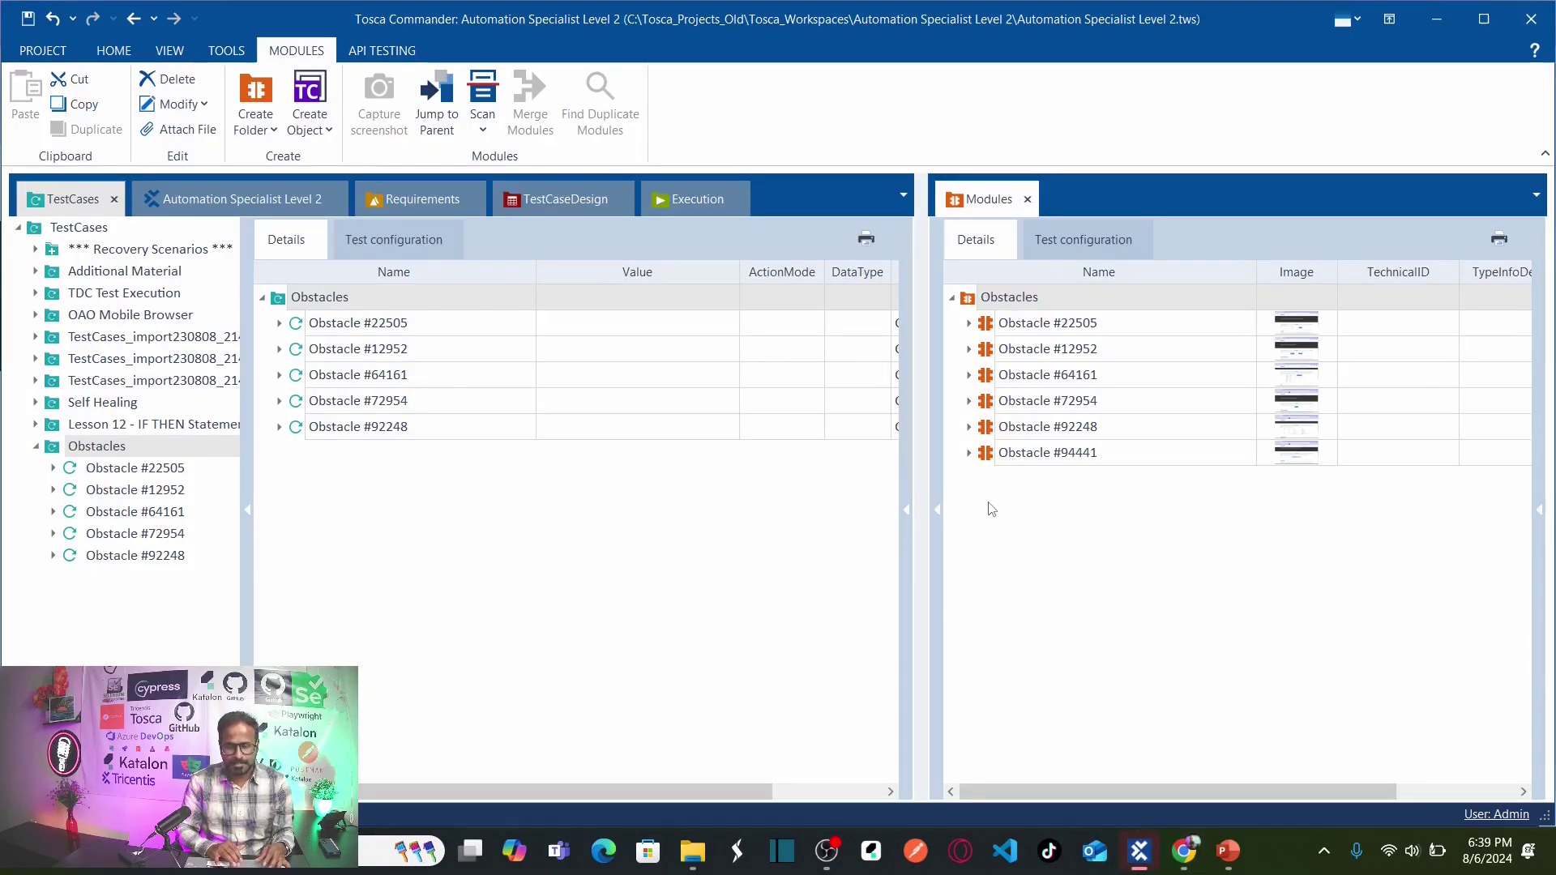
- Open the Obstacle #94441 module and expand its multiselect attribute
left_click(991, 458)
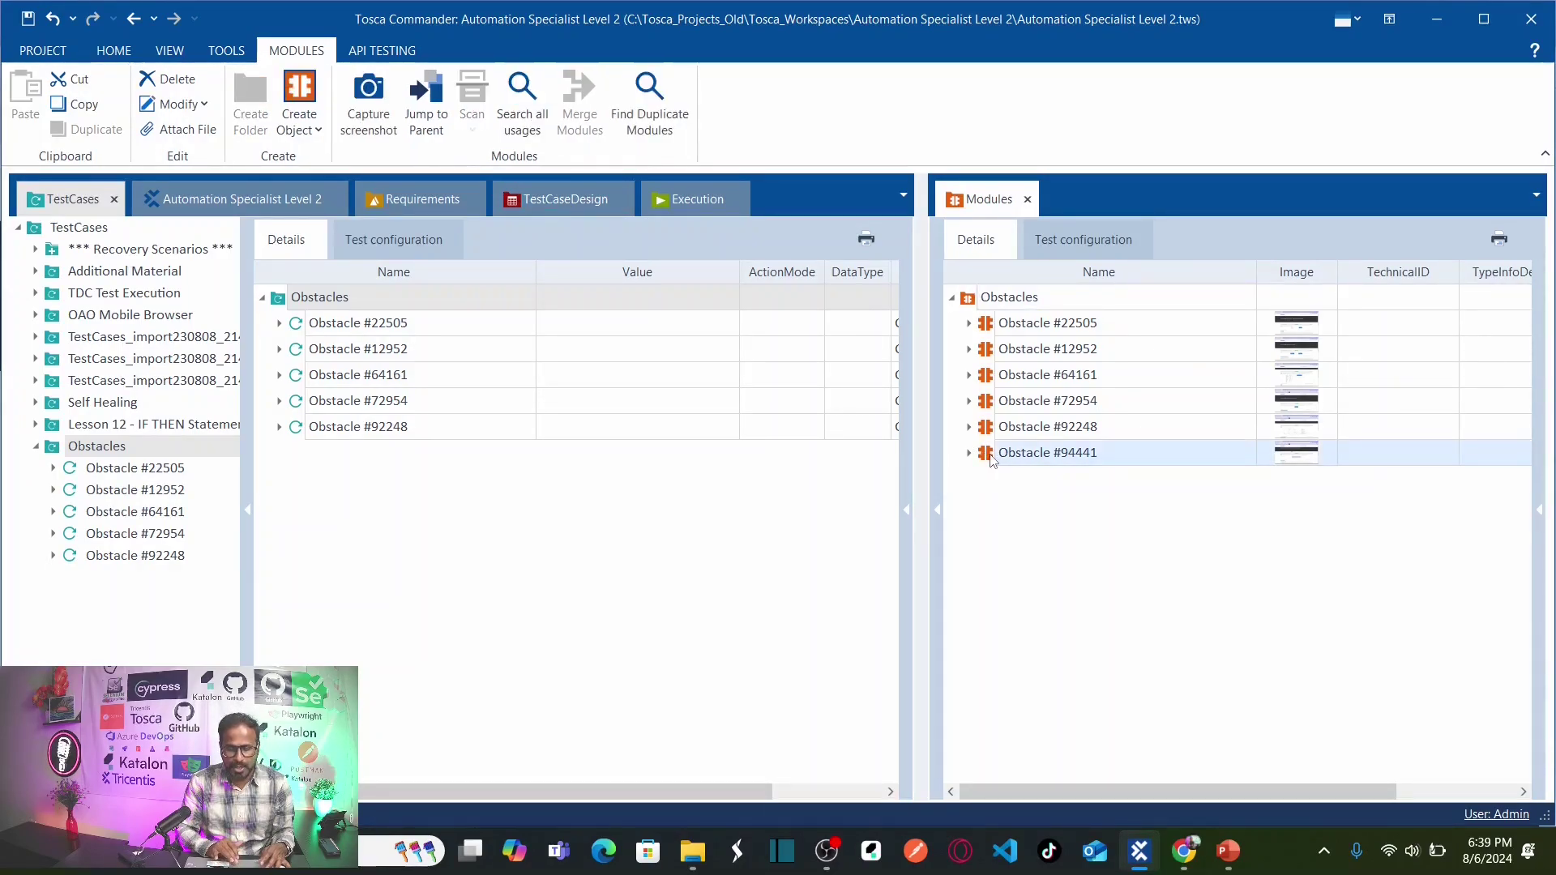
double_click(983, 461)
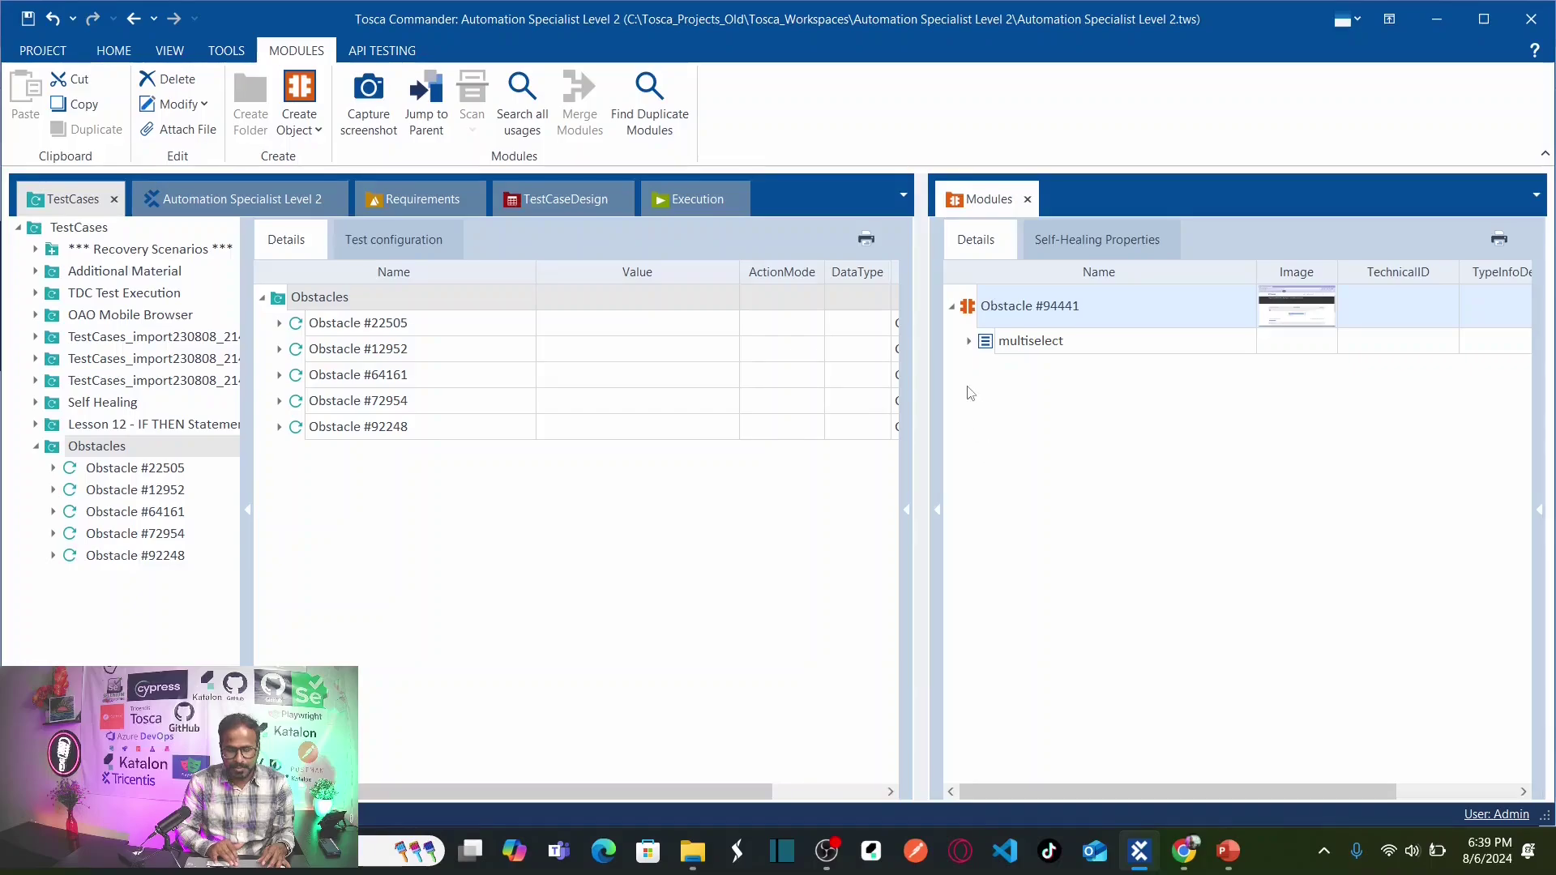
left_click(971, 342)
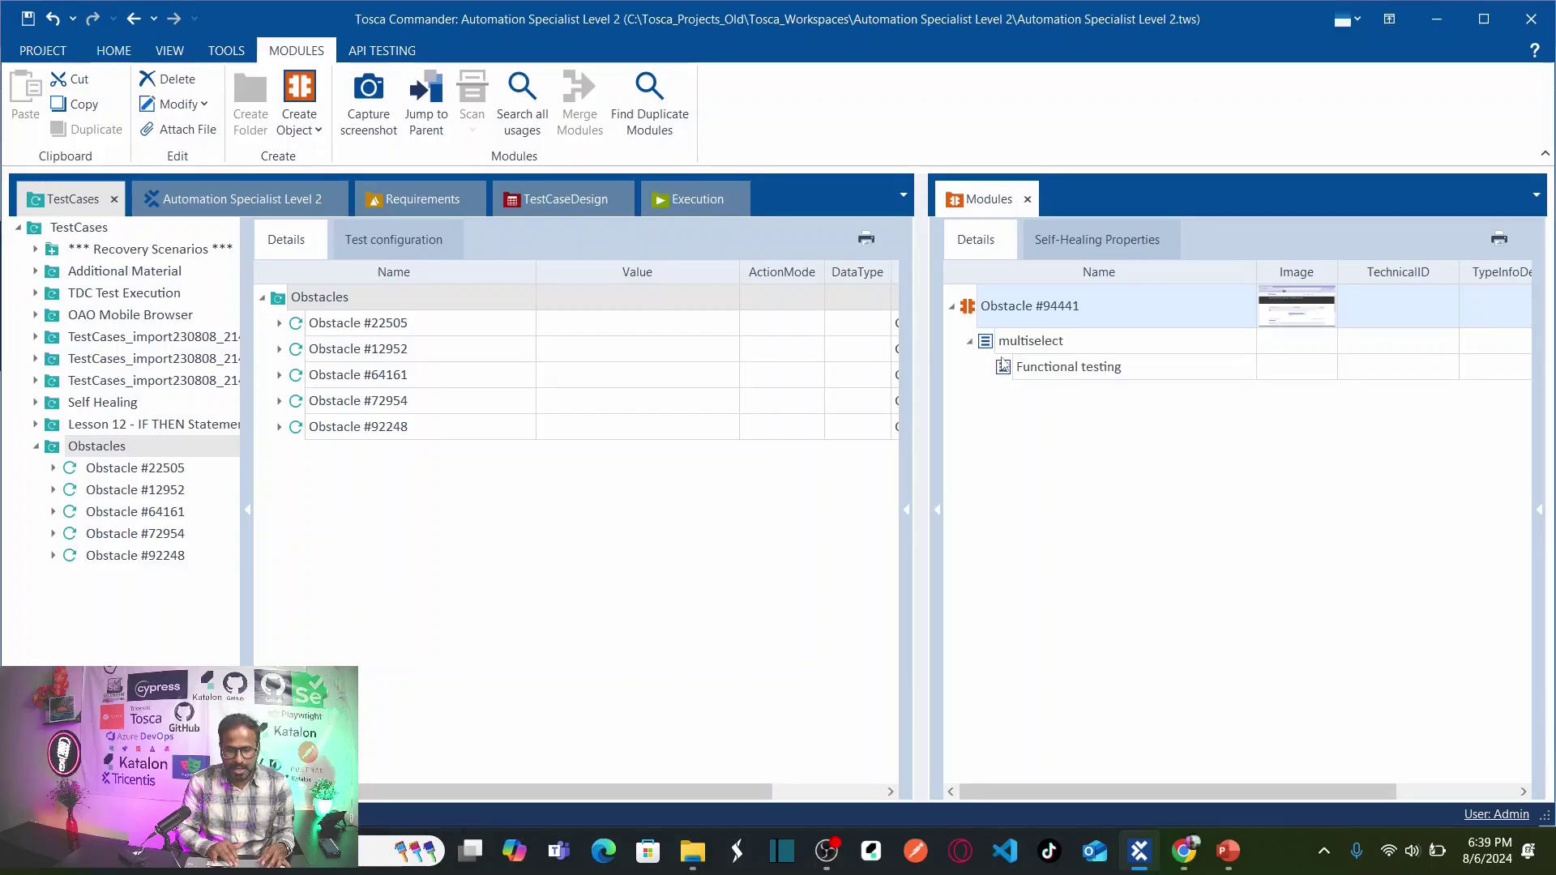
- Rename the Functional testing attribute under multiselect to Item
left_click(1138, 370)
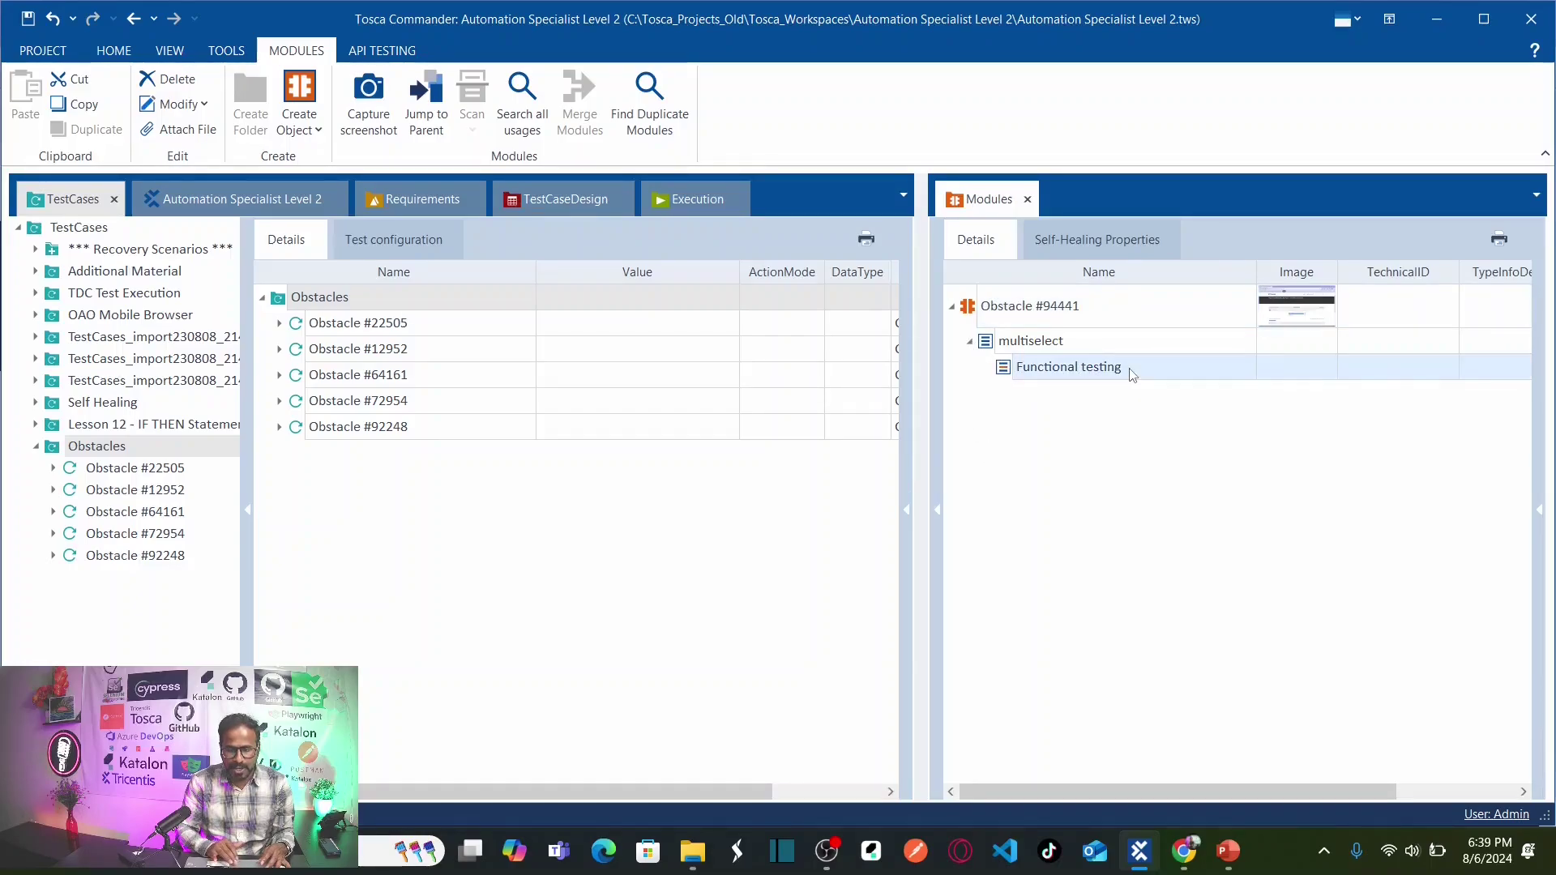
double_click(1145, 370)
key("shift+Home")
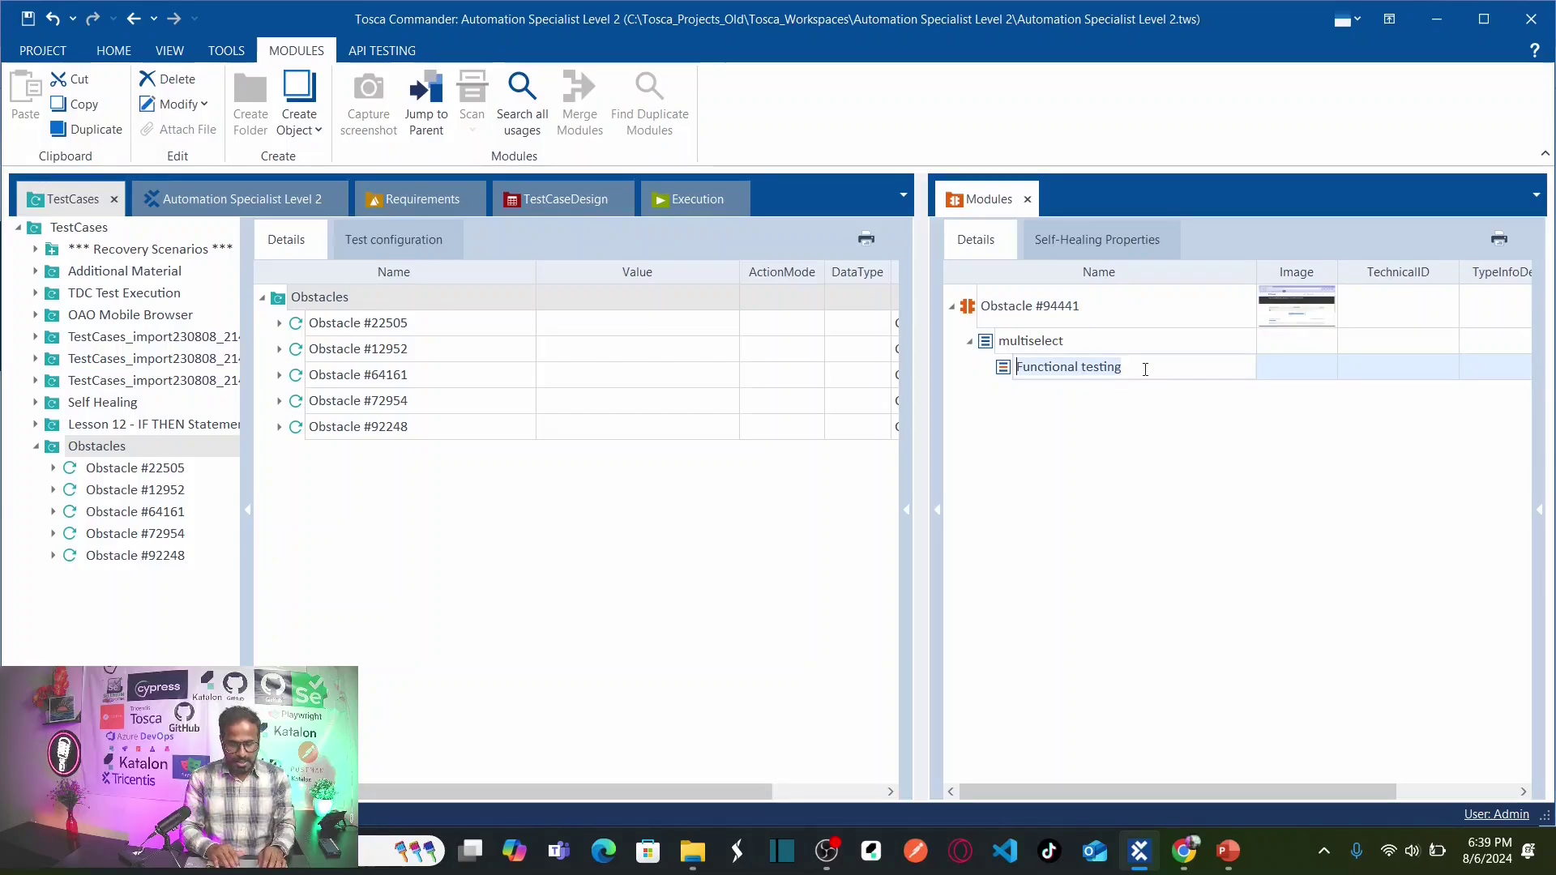
type("Item")
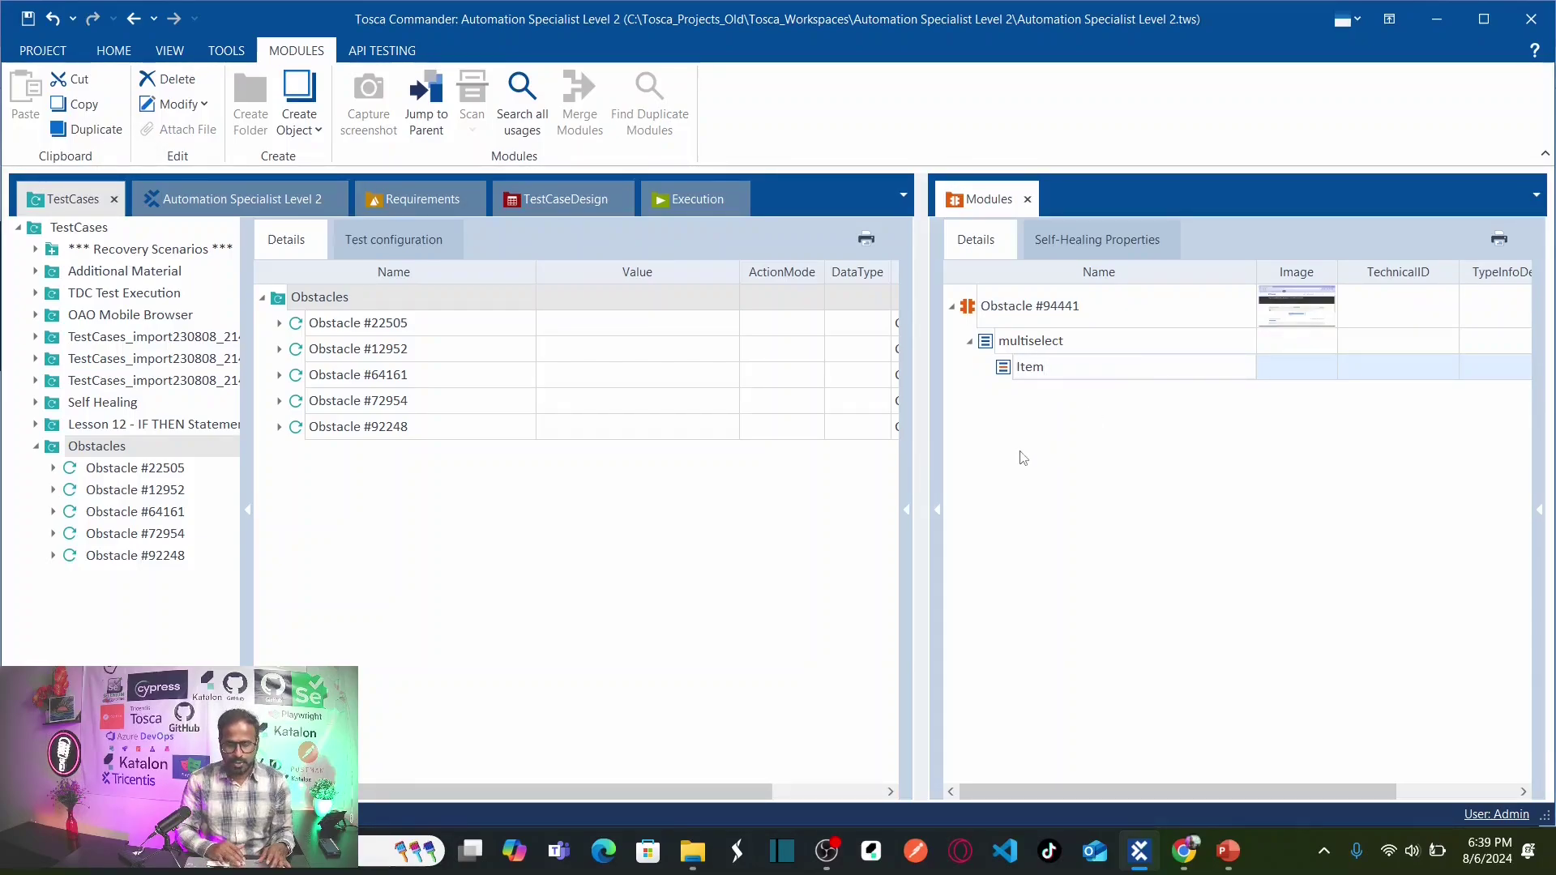
key("Return")
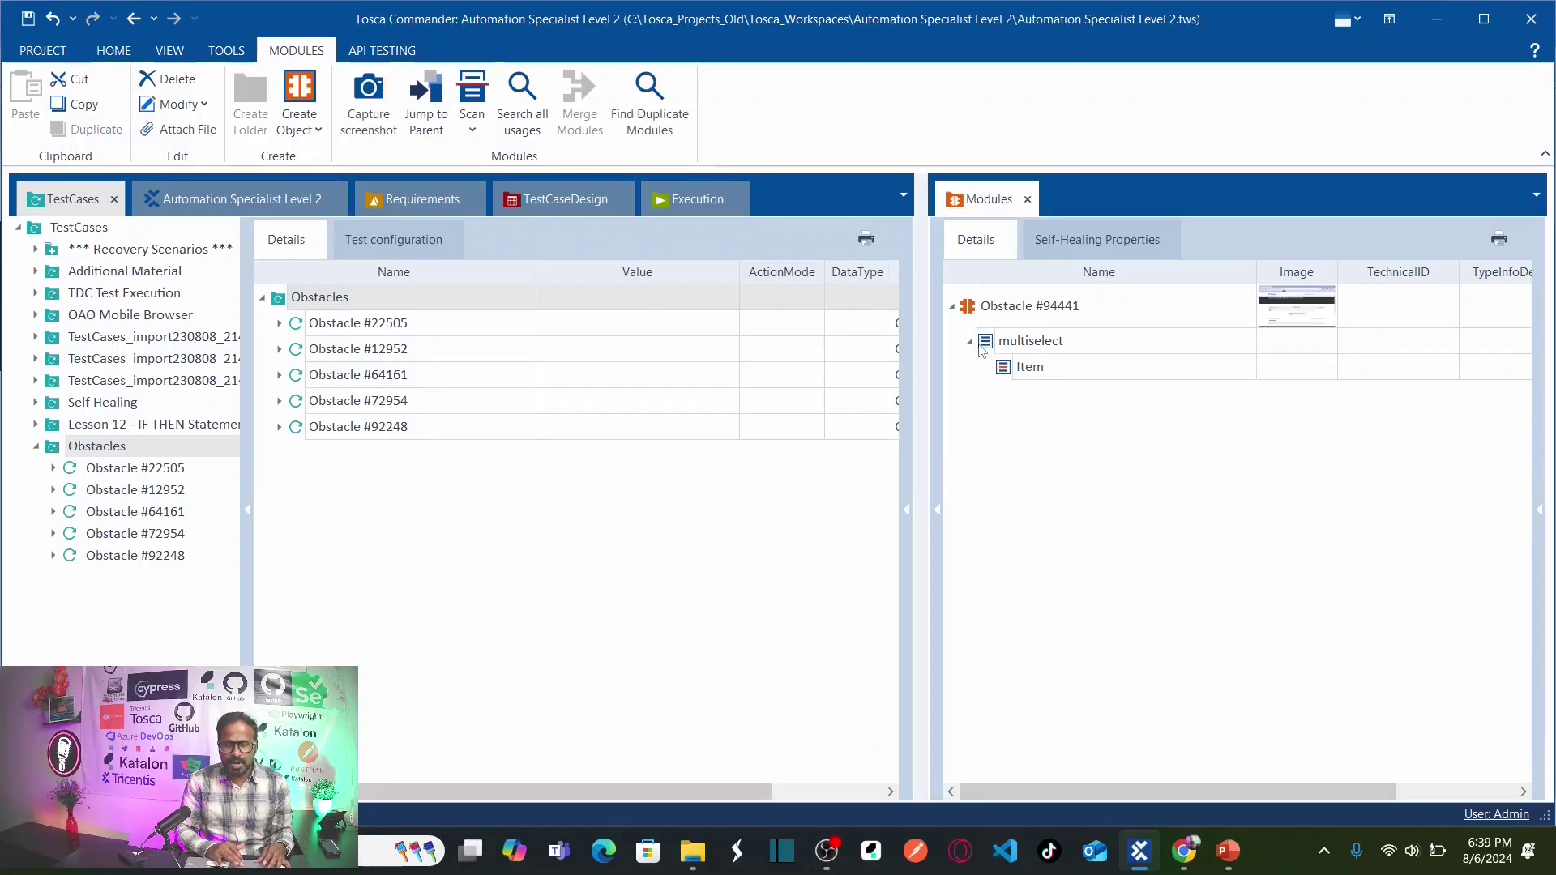
- Show the properties of Item in a widened pane and examine them together with the properties of multiselect
left_click(982, 347)
left_click(1027, 373)
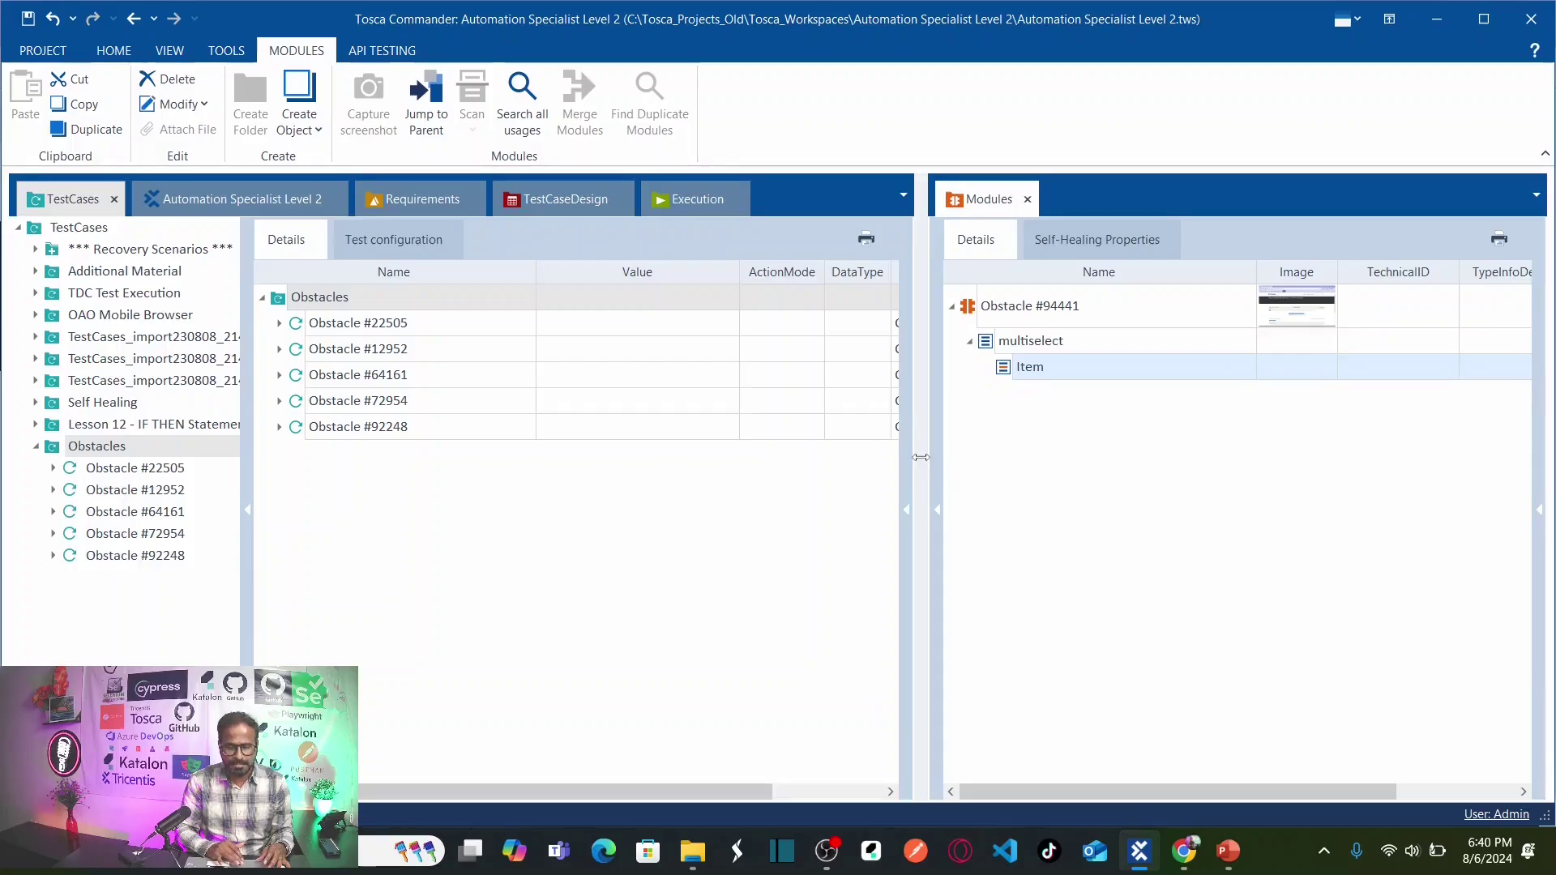
left_click_drag(914, 466, 805, 465)
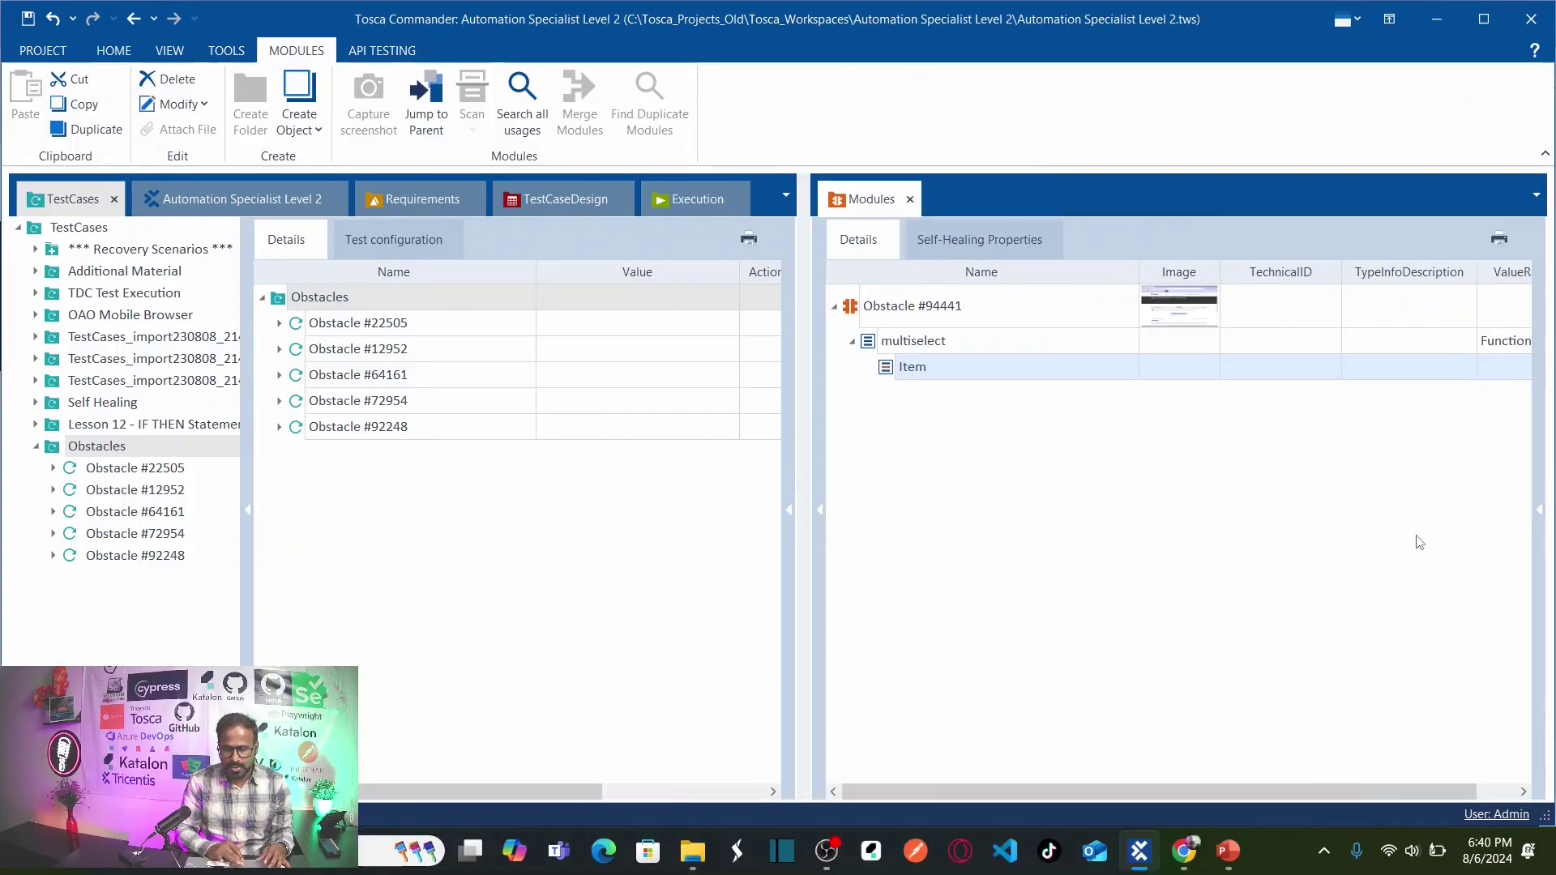
left_click(1541, 520)
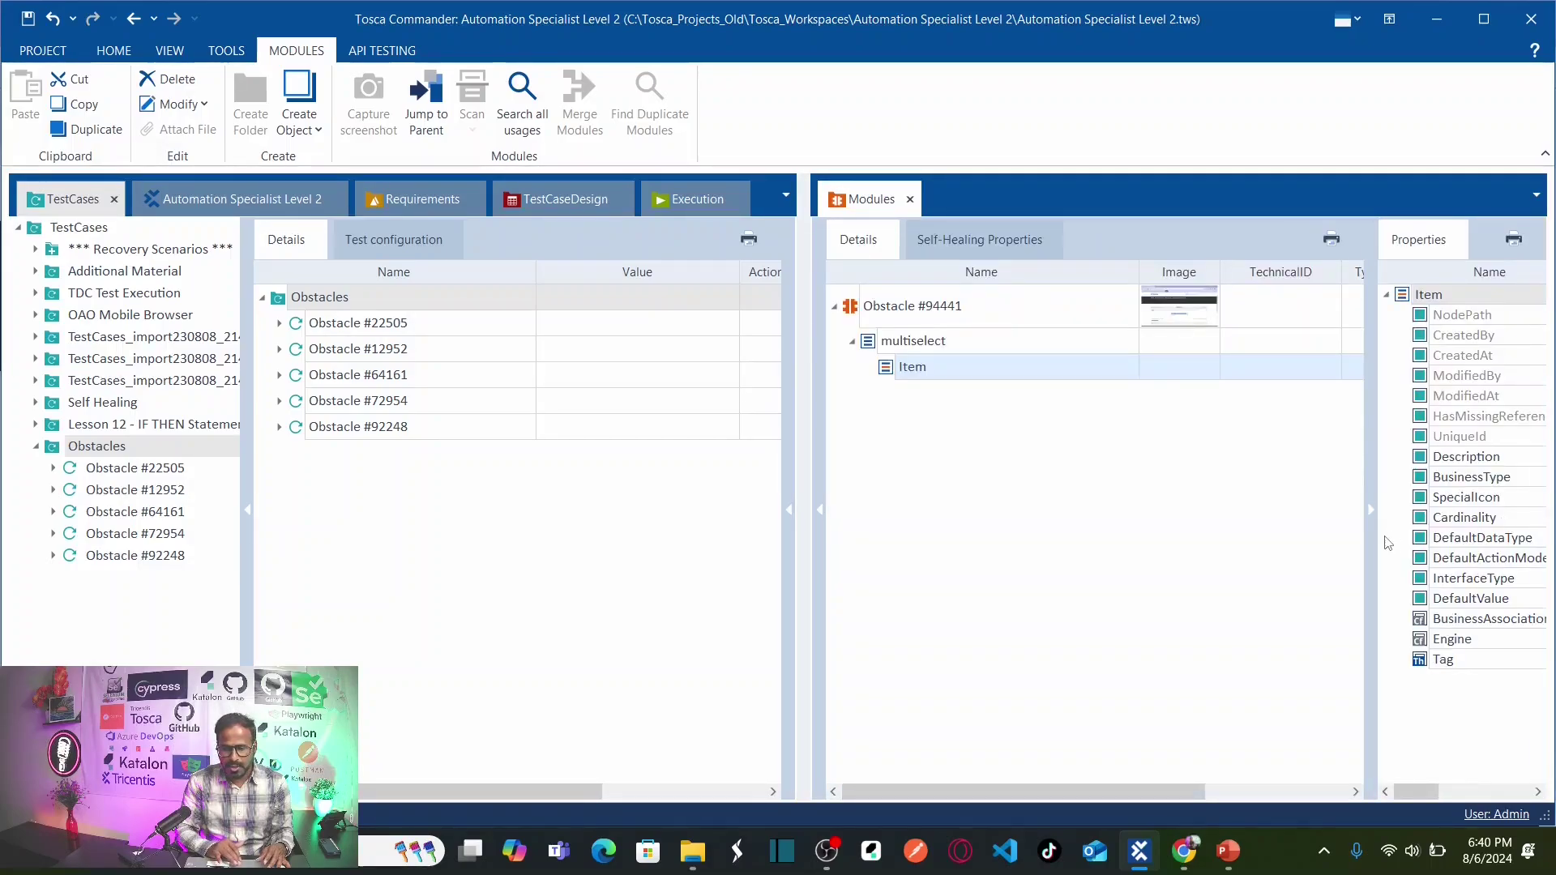
left_click_drag(1373, 535, 1160, 546)
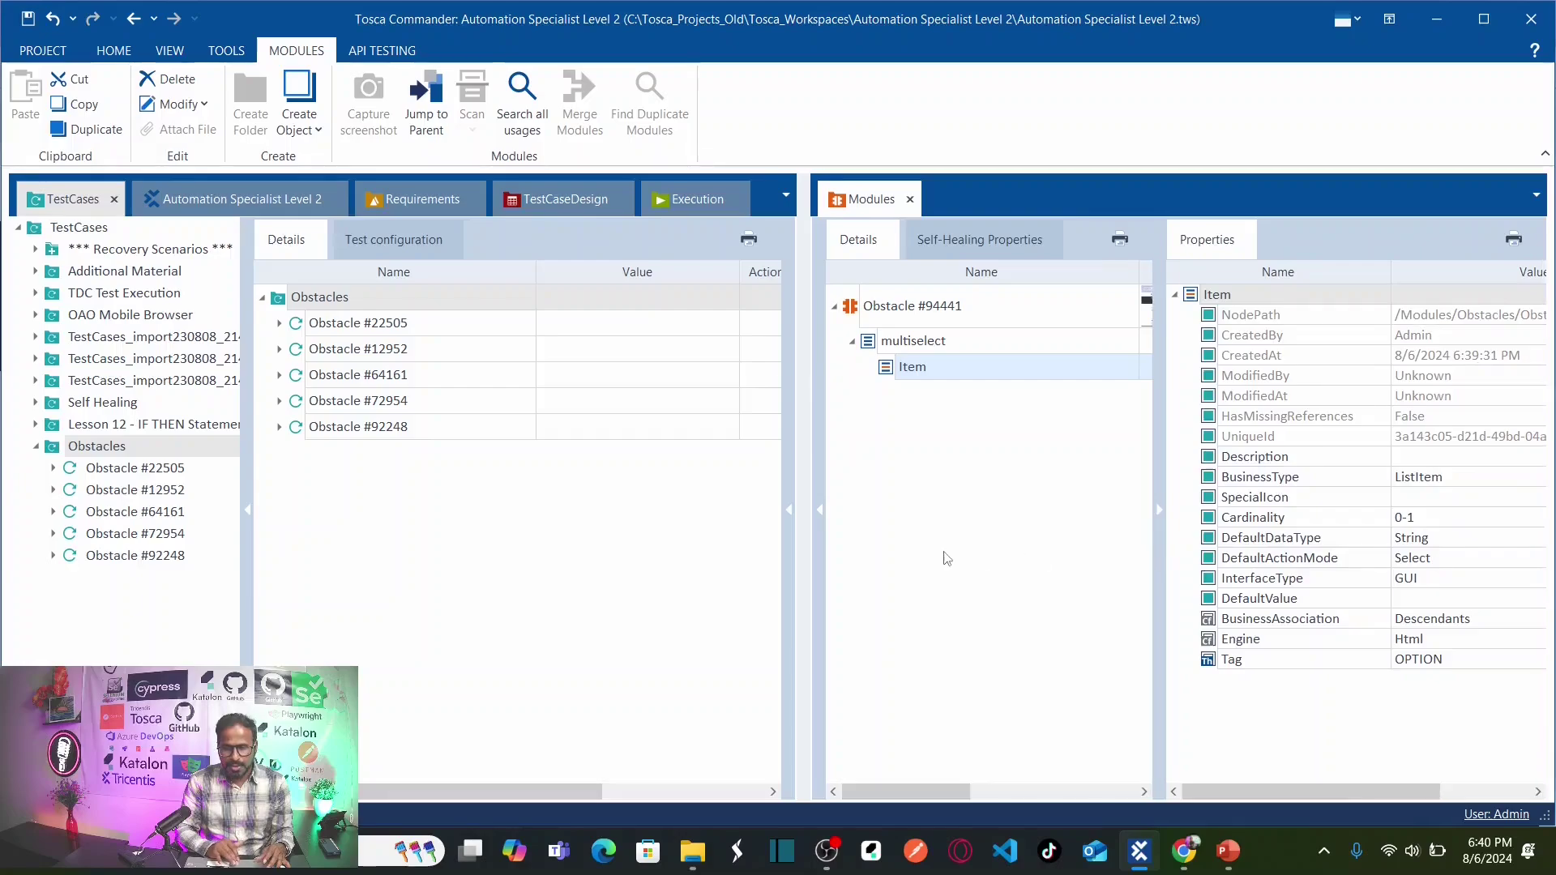
left_click_drag(798, 548, 615, 547)
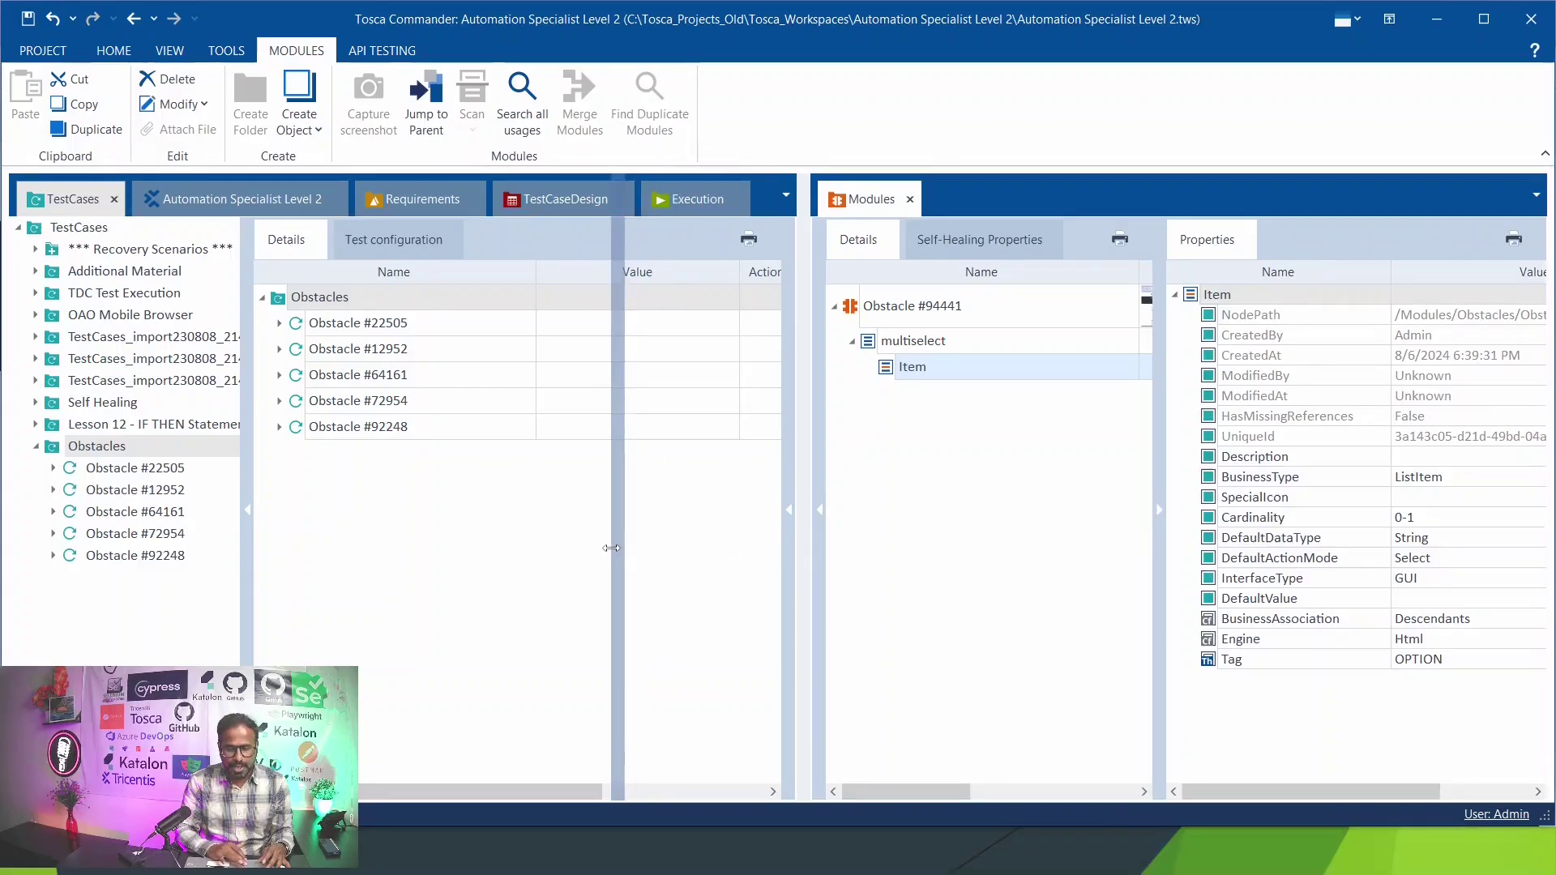
left_click(741, 343)
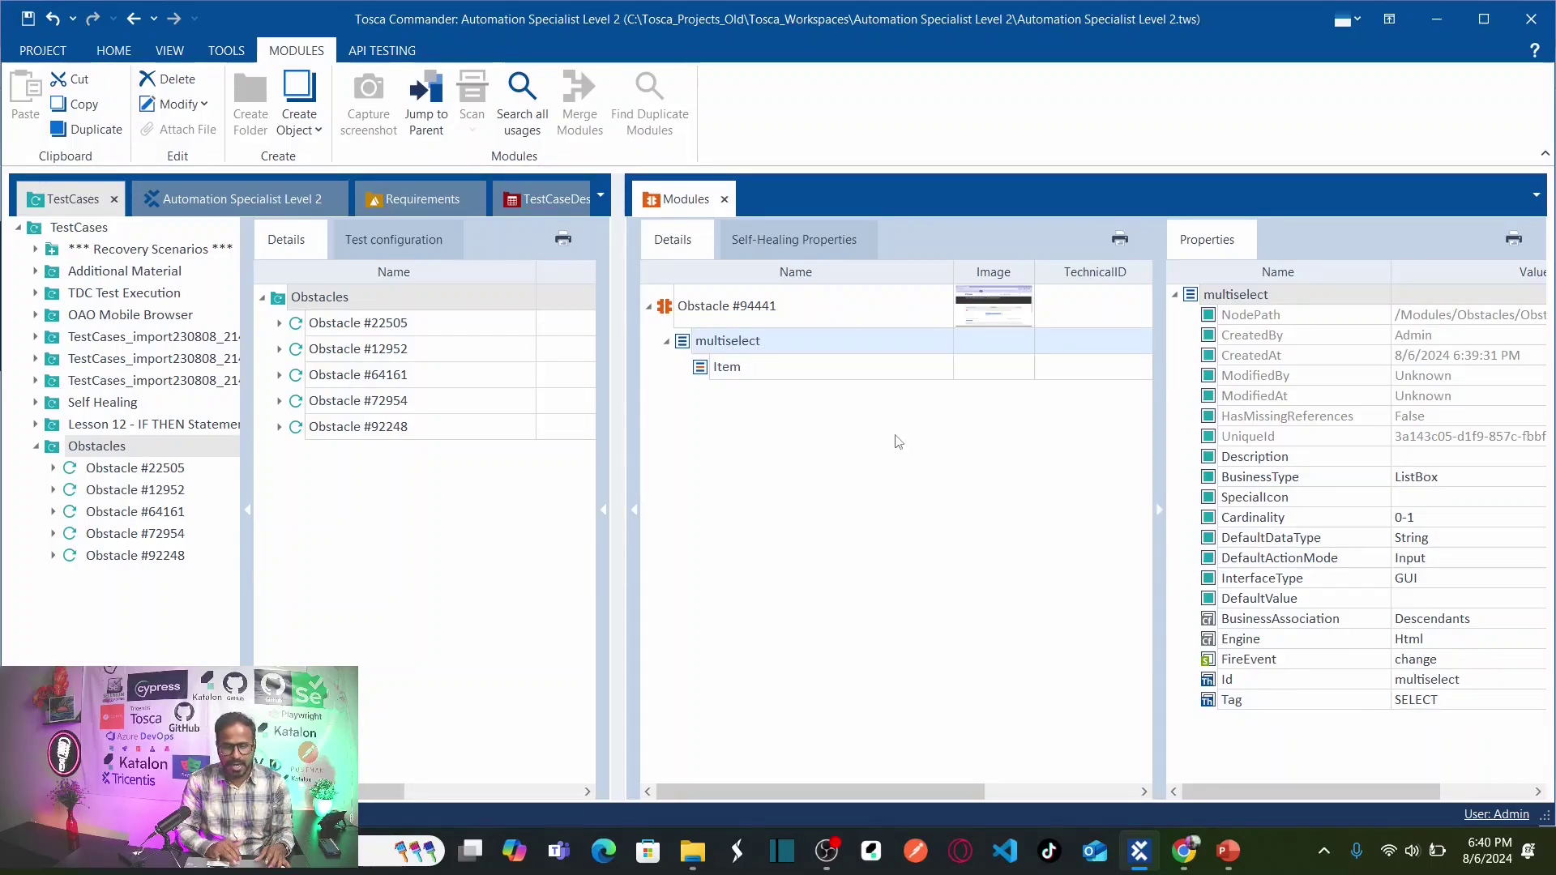
- Set the Cardinality of the Item attribute under multiselect to 0-n, checking the obstacle's multiple-selection task on the web page
left_click(707, 374)
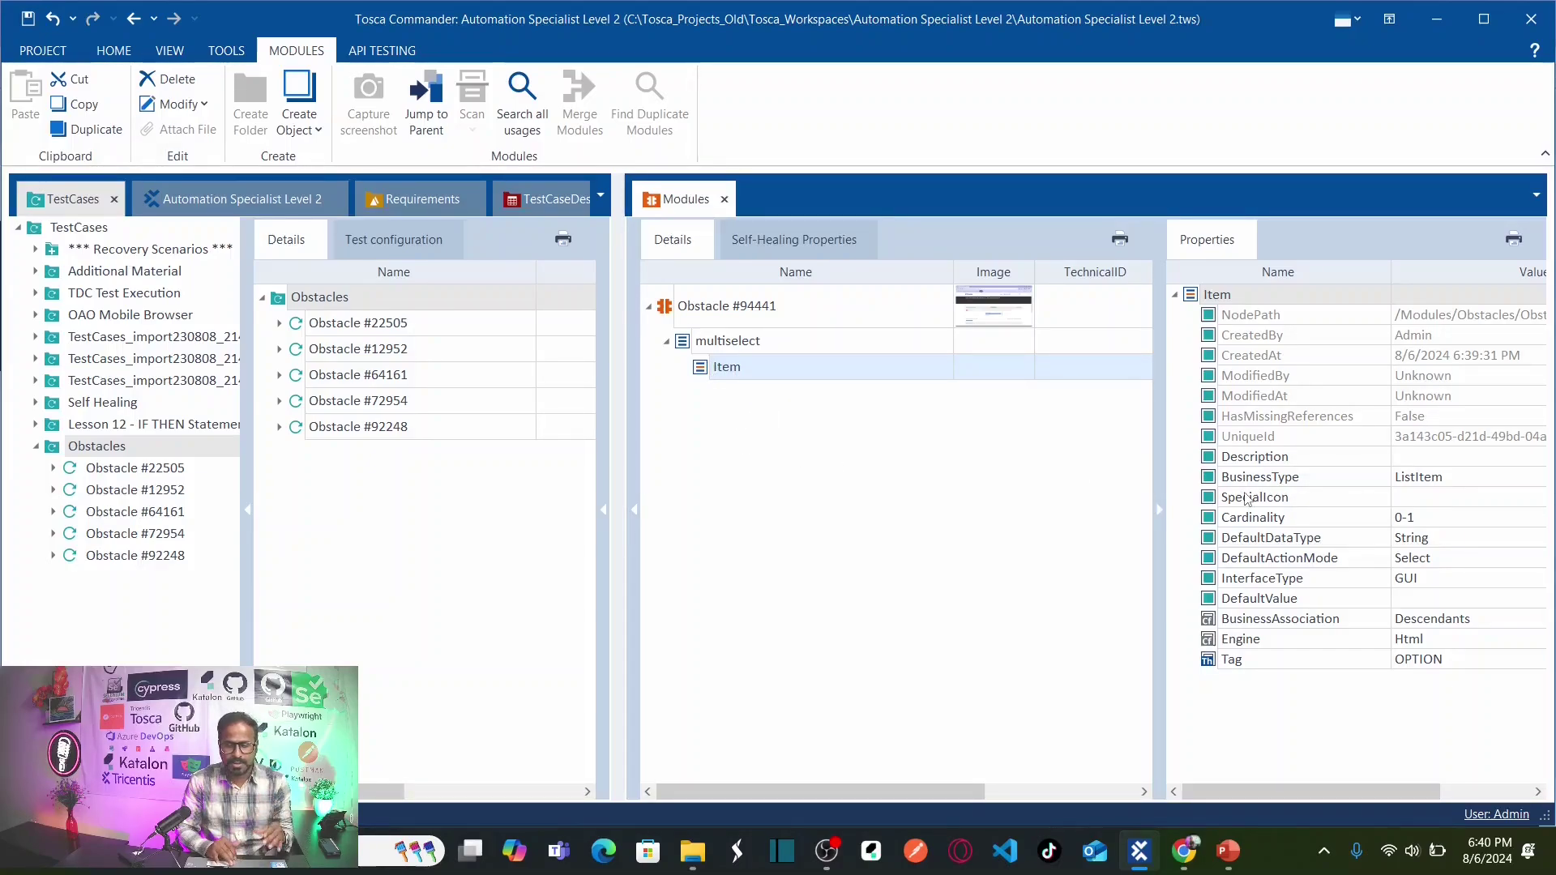
left_click(1434, 525)
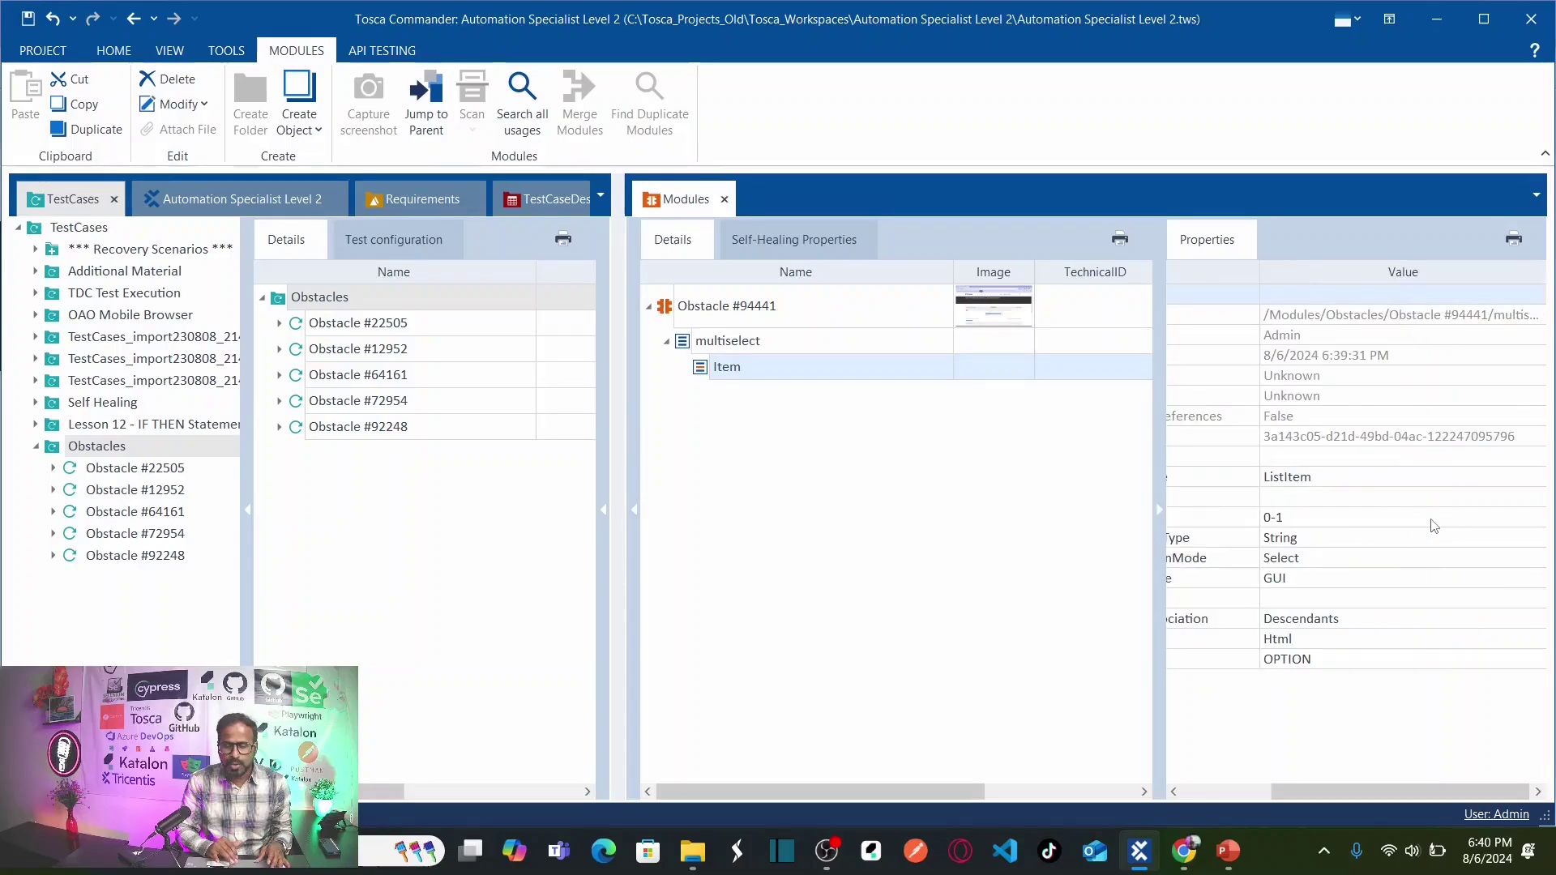
left_click_drag(1343, 798, 1241, 798)
left_click_drag(1159, 567, 969, 552)
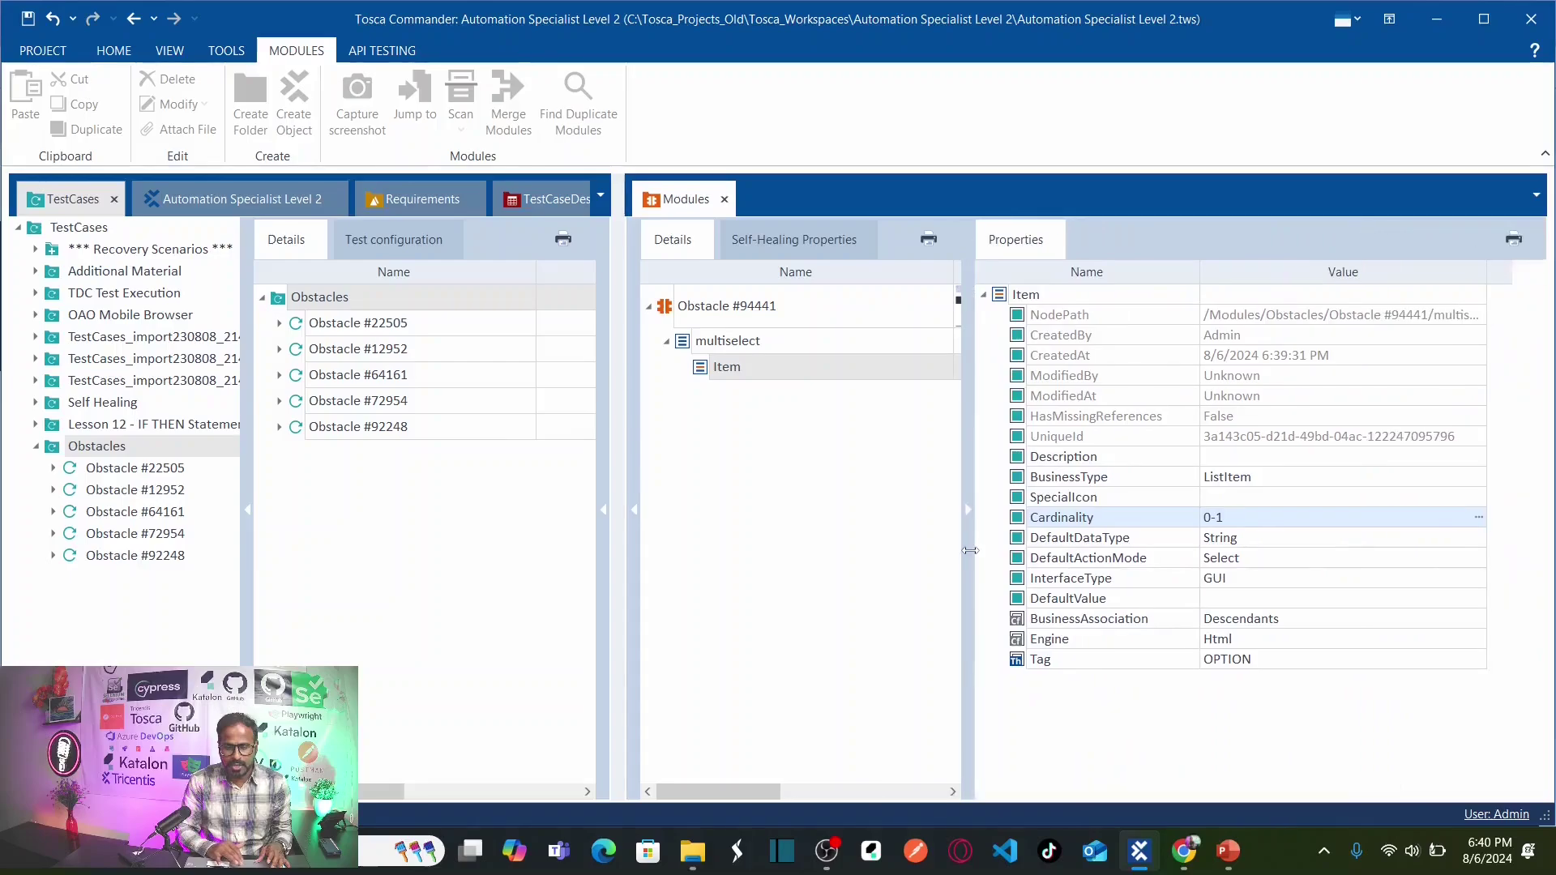
left_click(1232, 519)
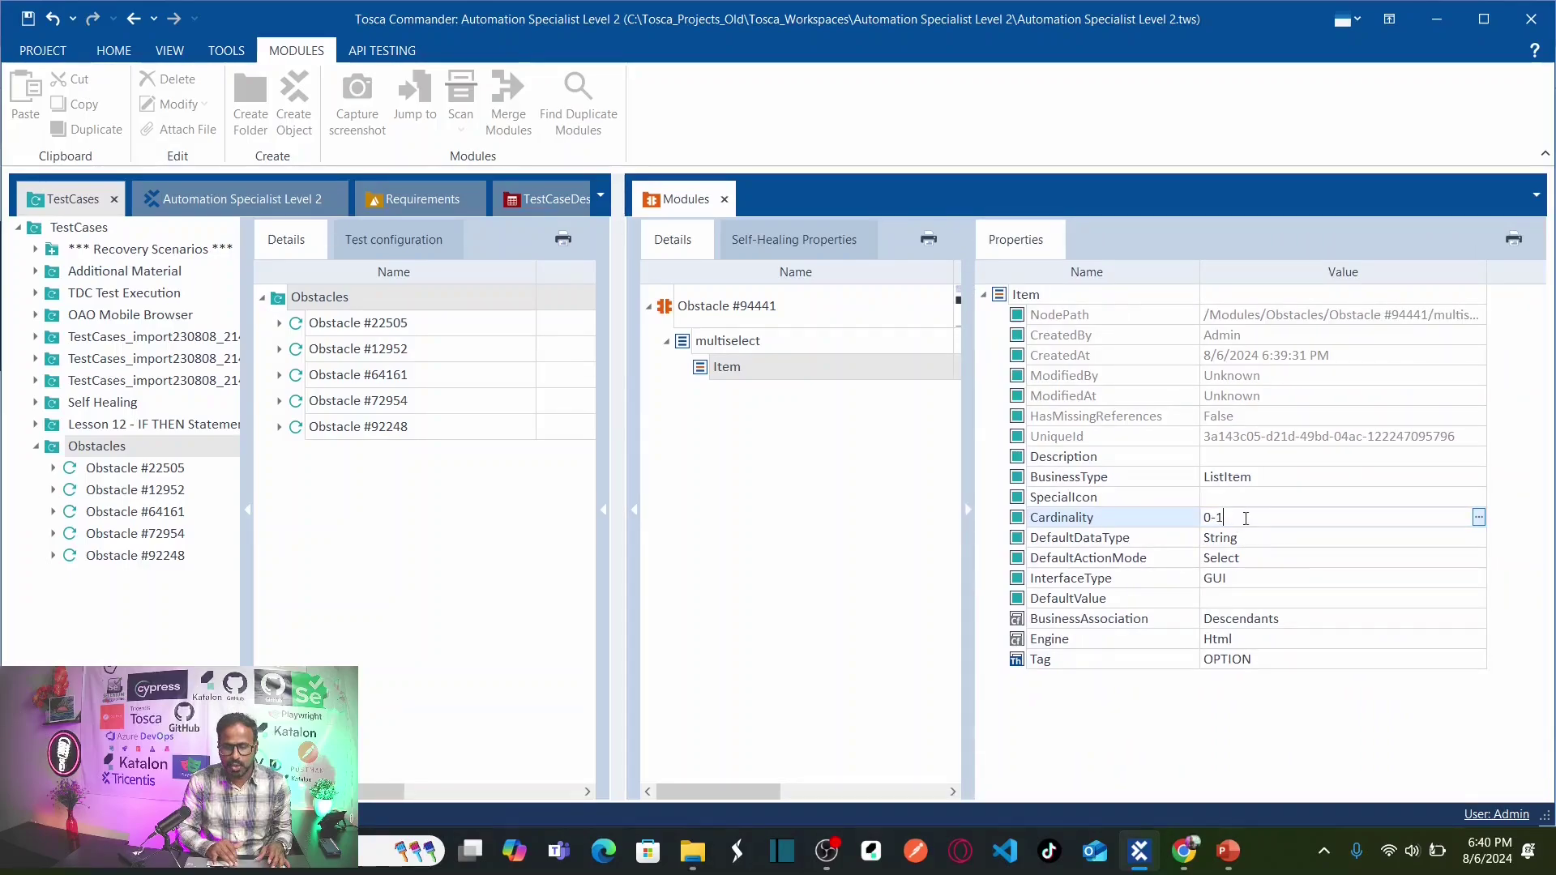
left_click(699, 368)
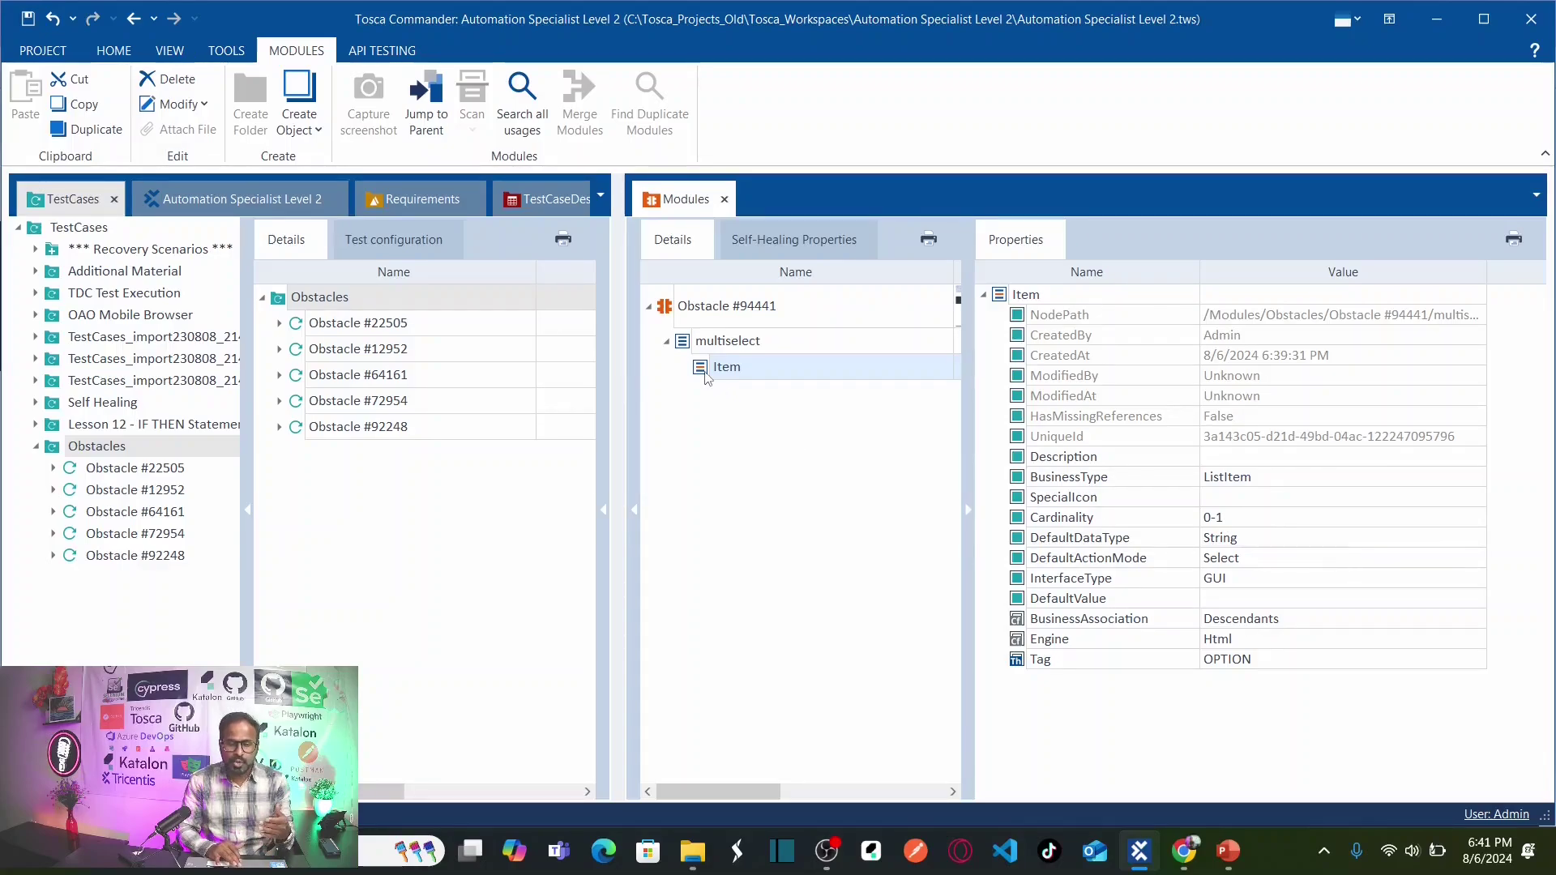
key("alt+Tab")
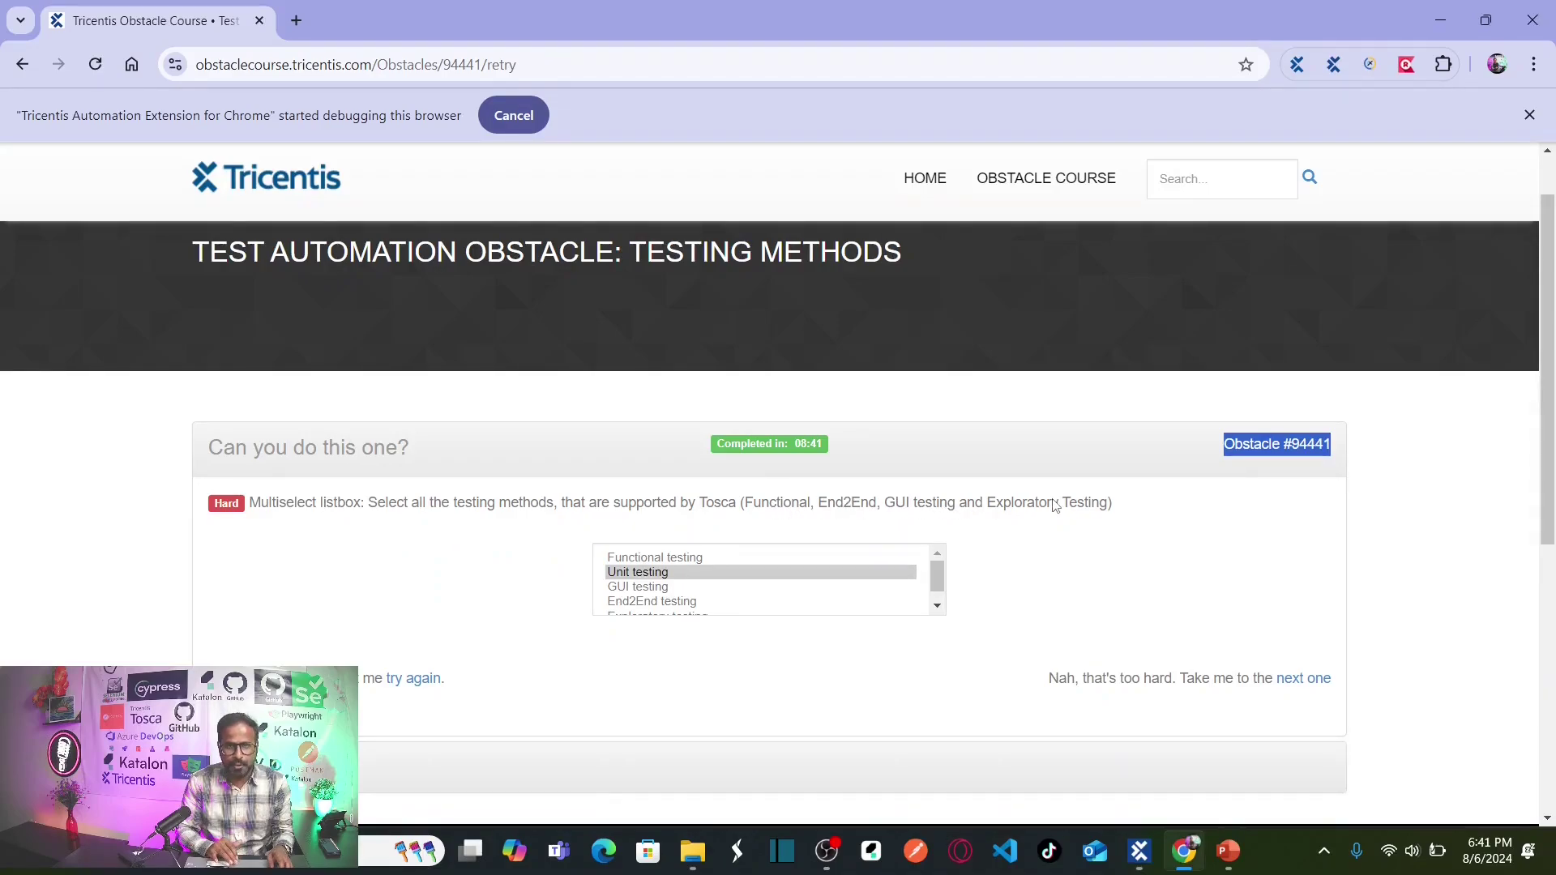
key("alt+Tab")
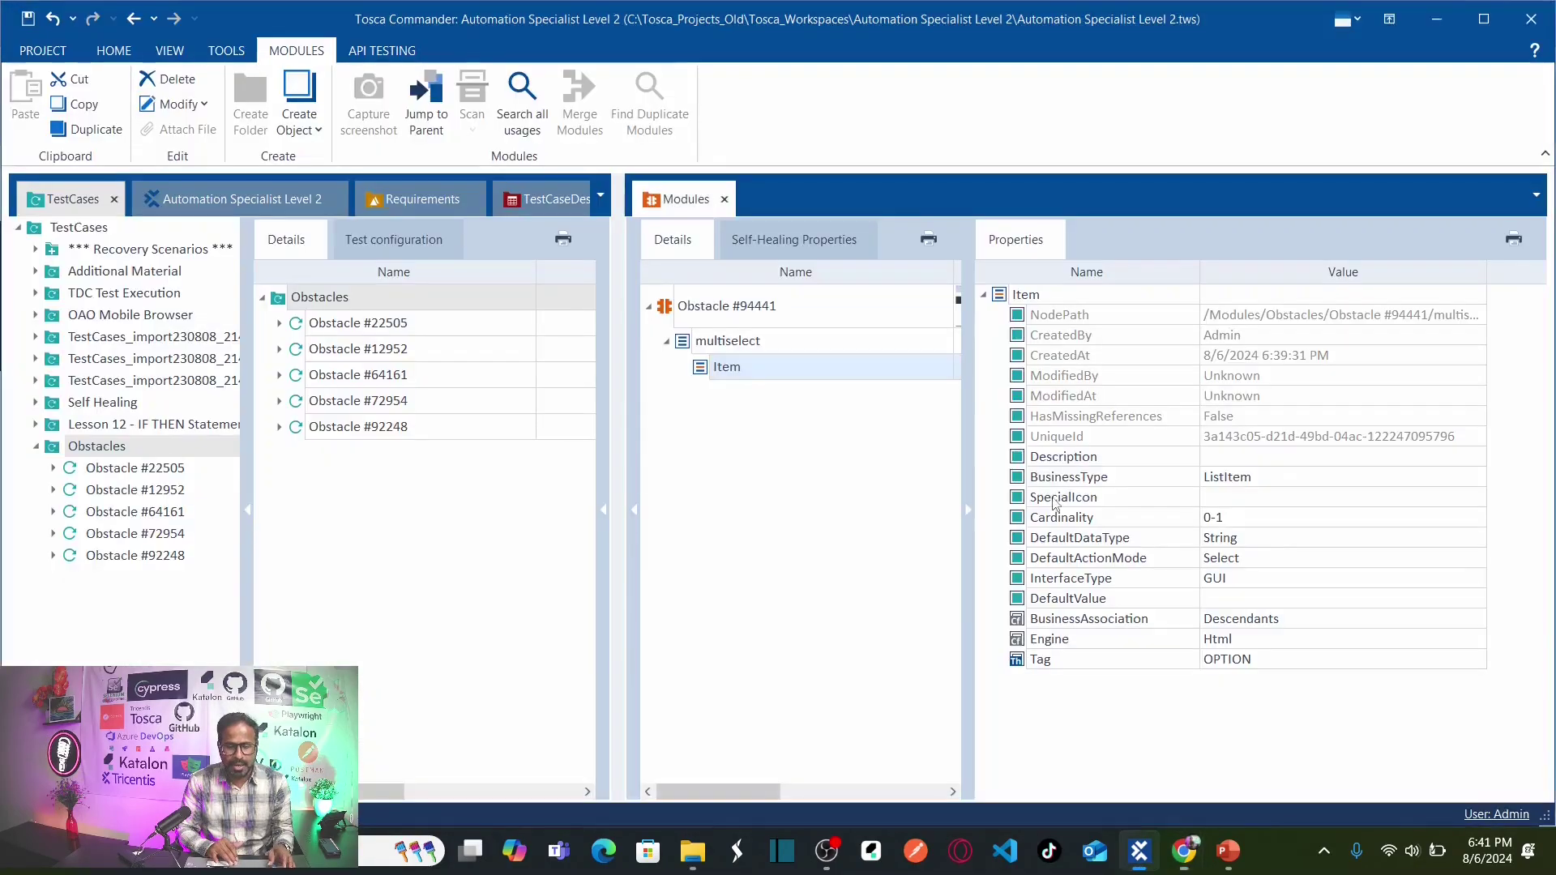
left_click(1236, 521)
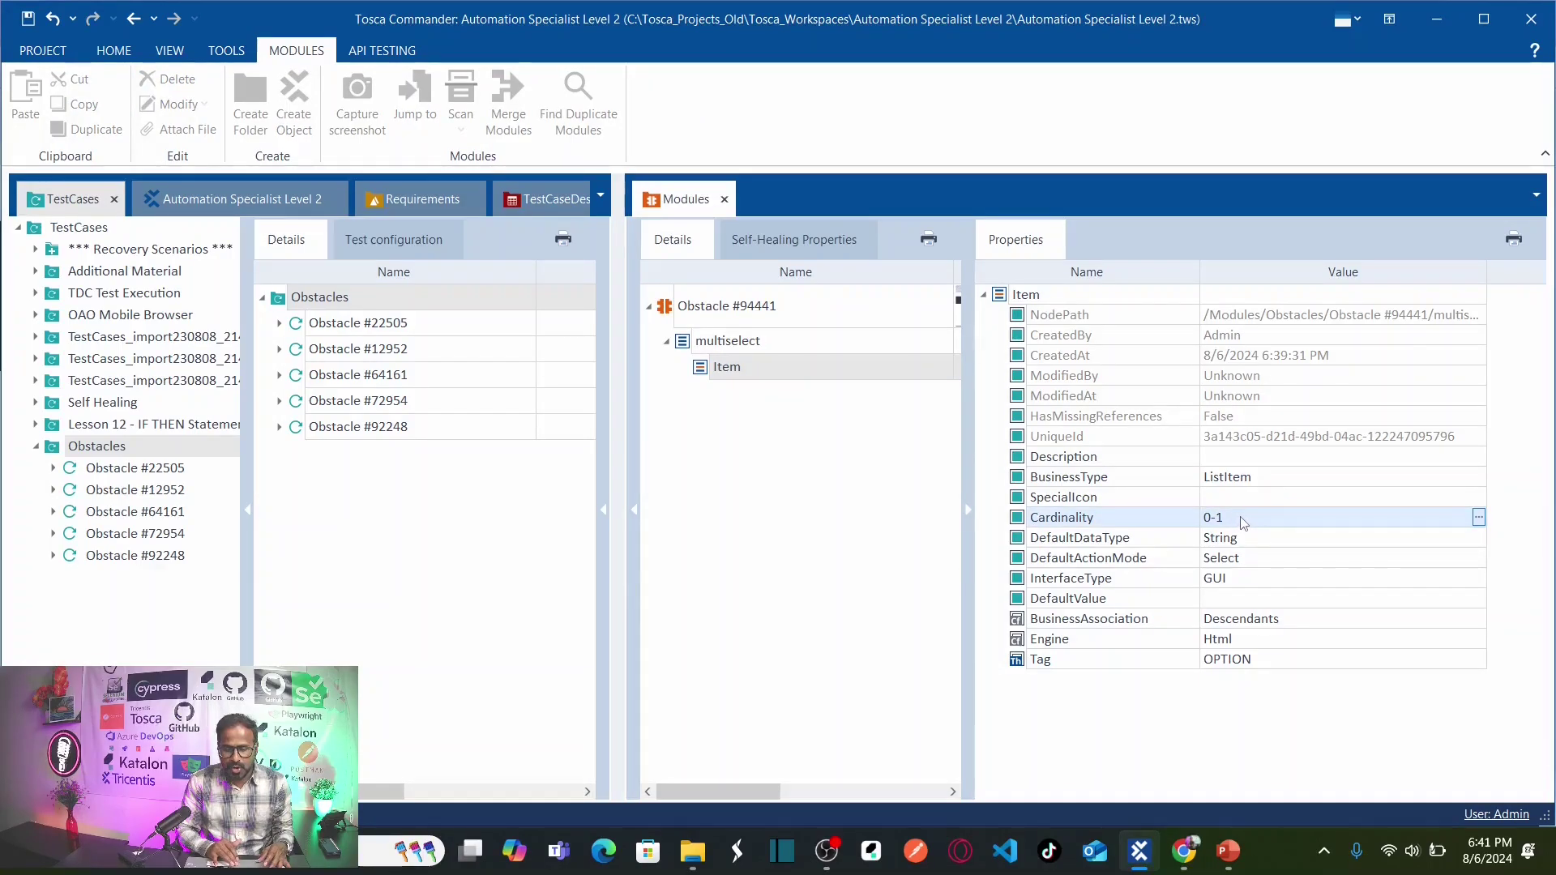
left_click(1242, 517)
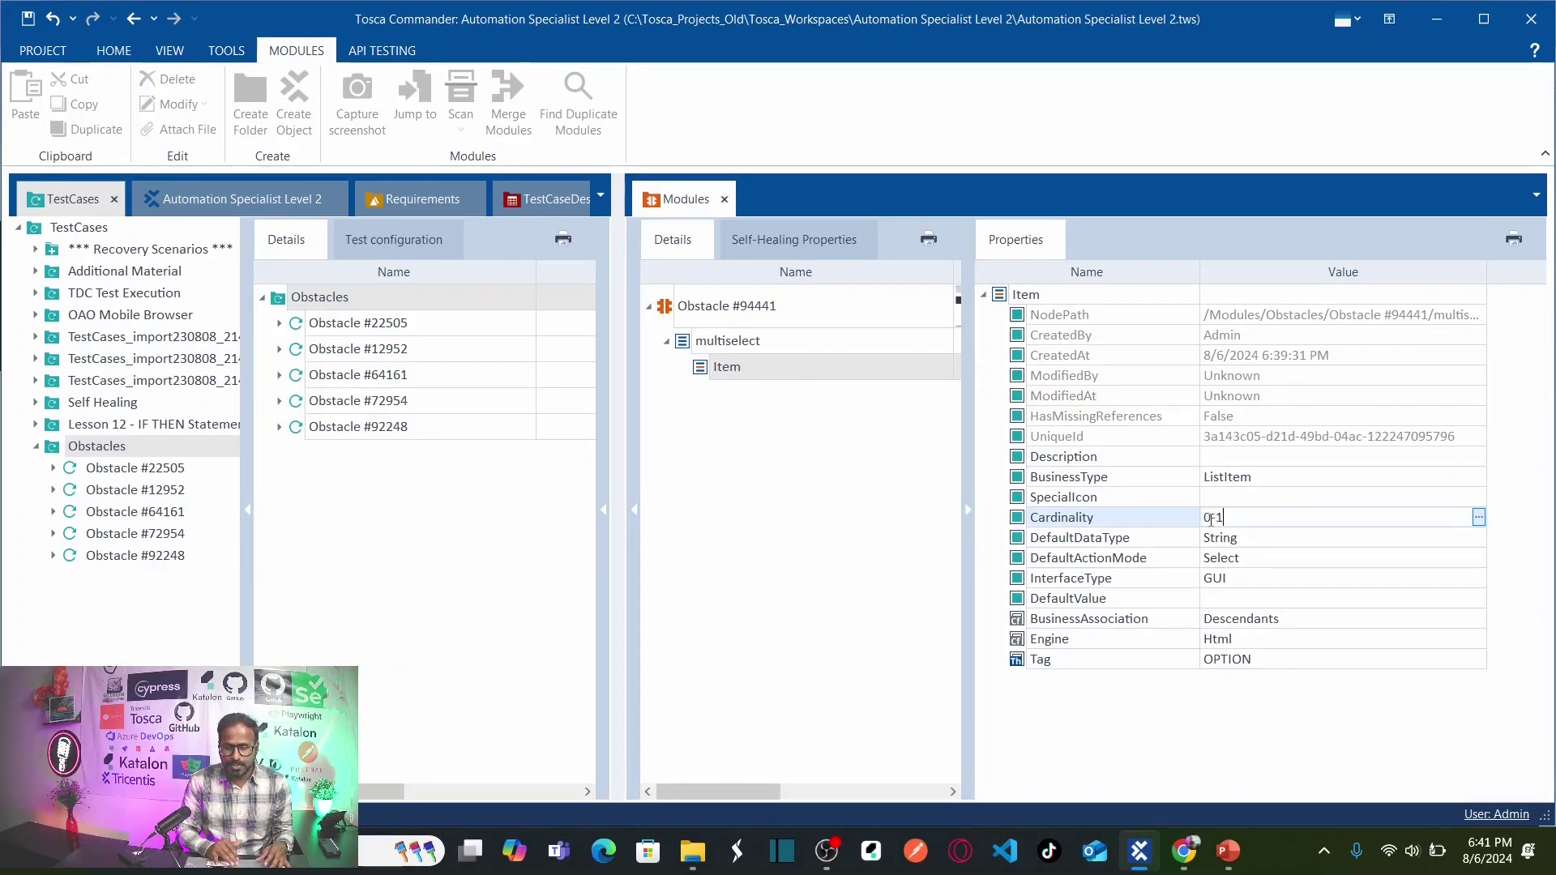
left_click(1297, 483)
left_click(1262, 523)
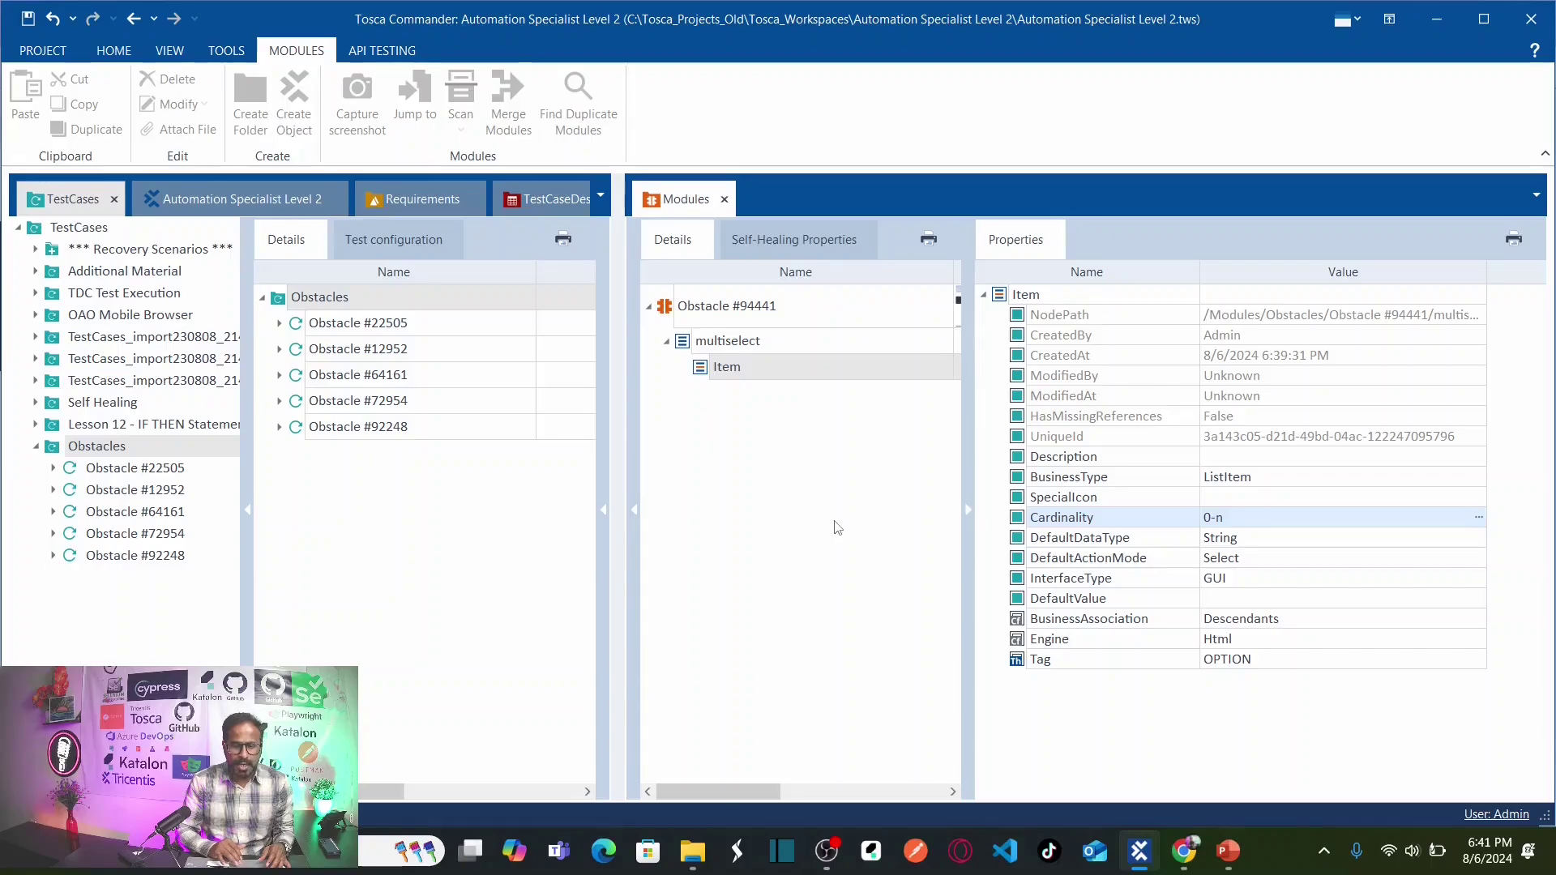
key("alt+Tab")
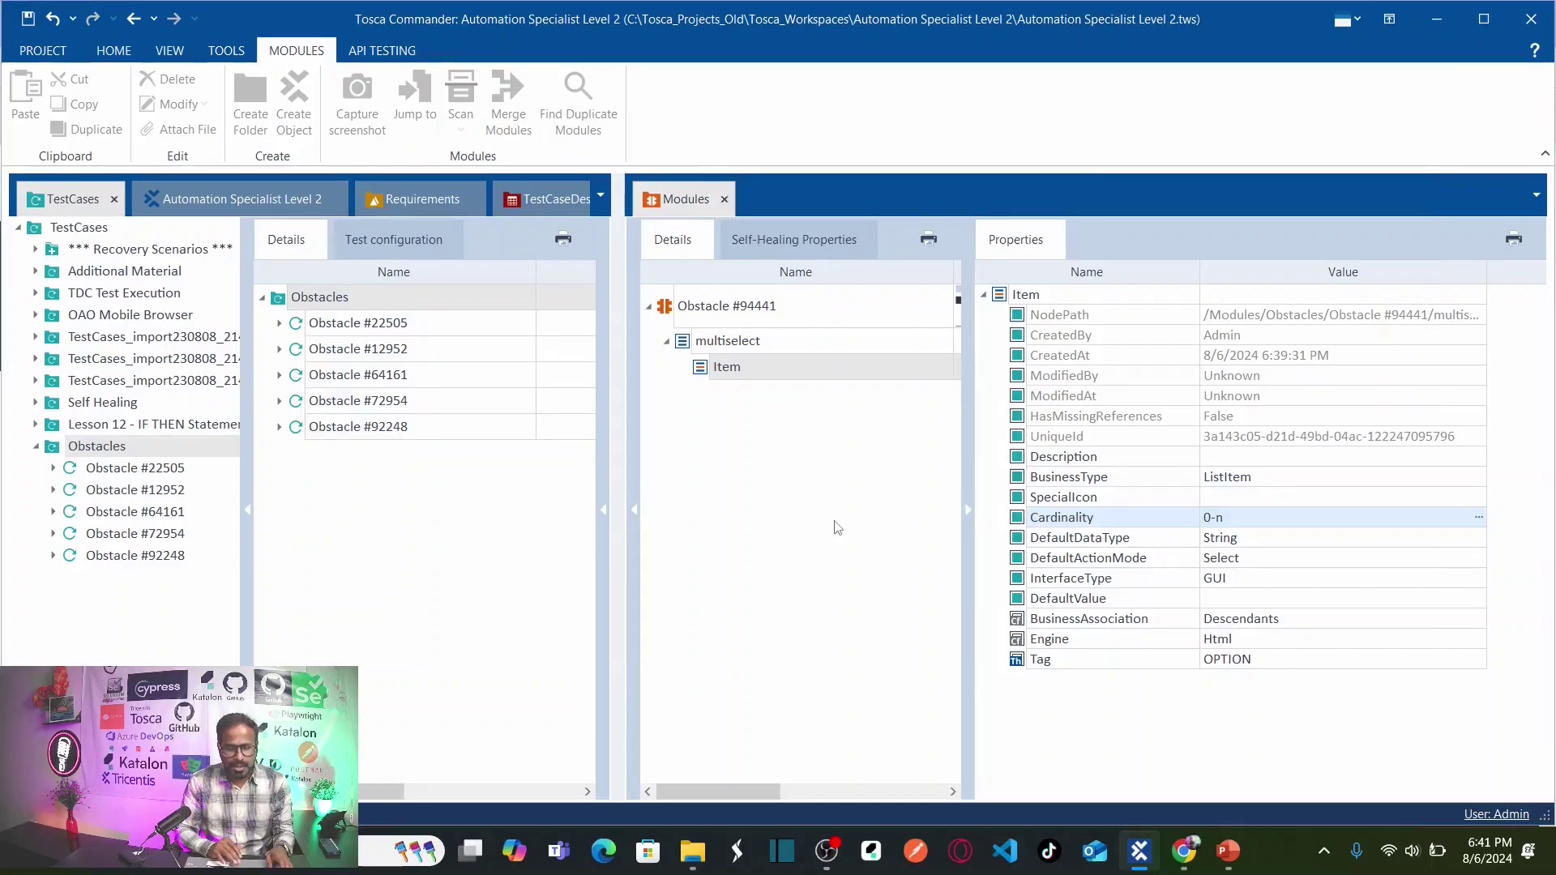
- Add a configuration parameter named ExplicitName with the value True to the Item attribute of the Obstacle #94441 module
key("alt+Tab")
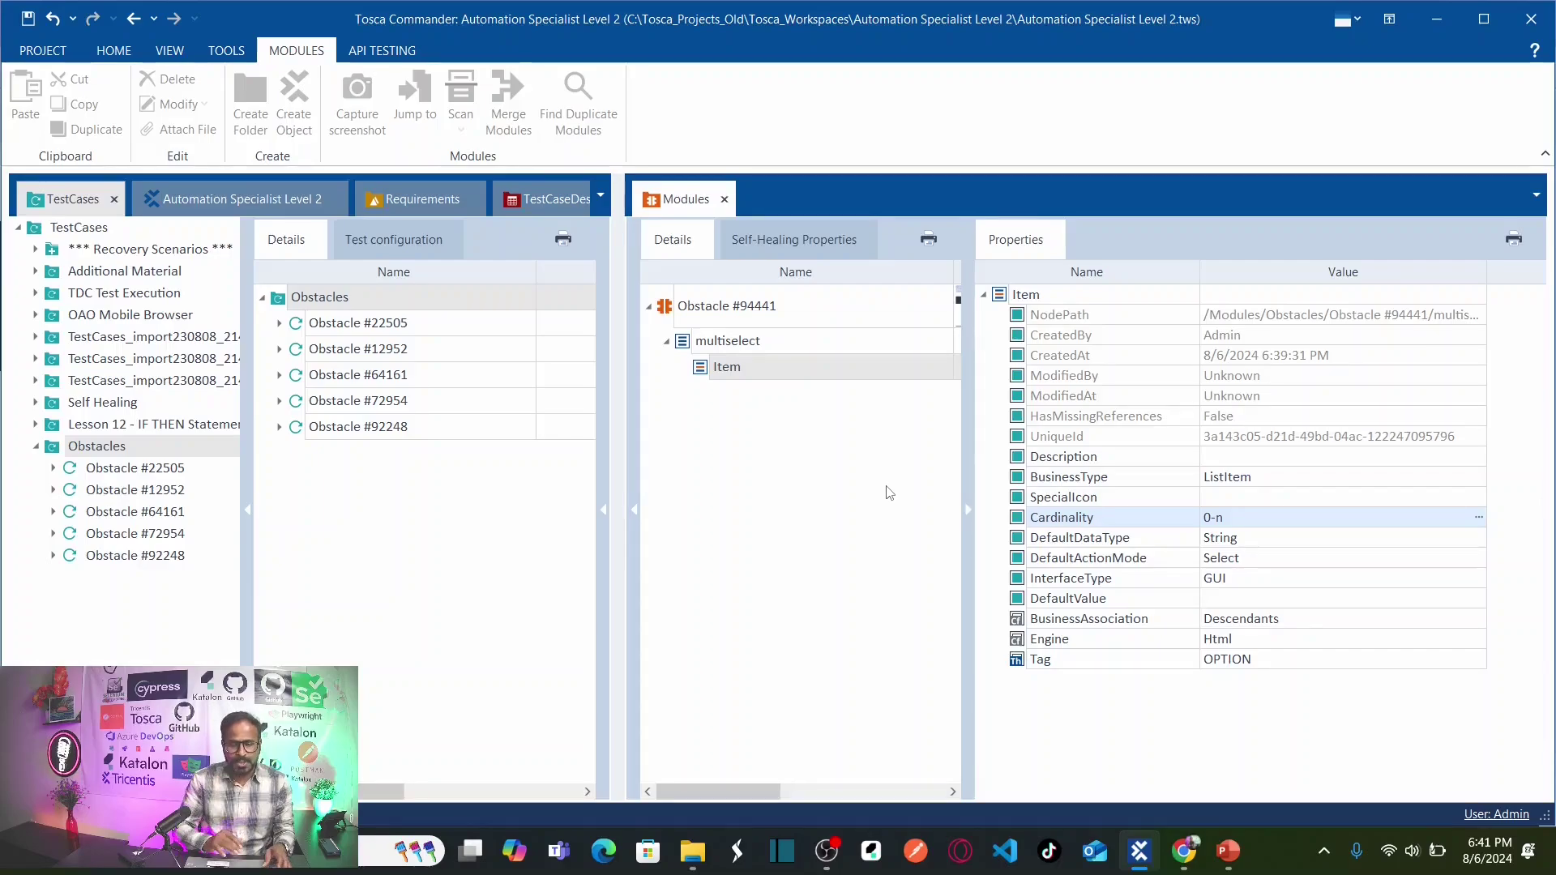
left_click(1004, 297)
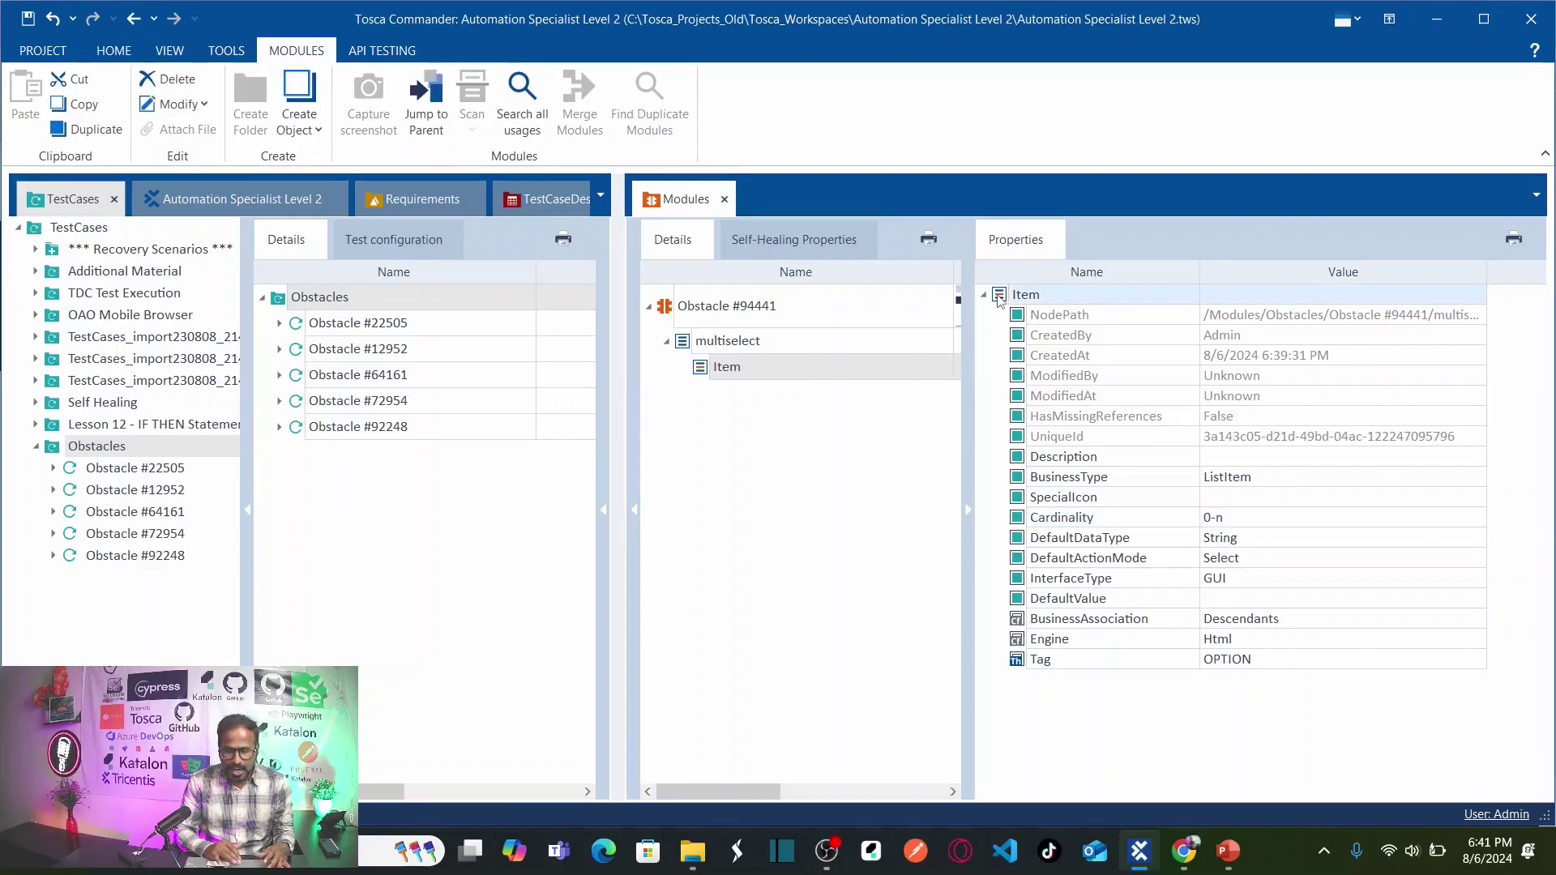
right_click(1048, 305)
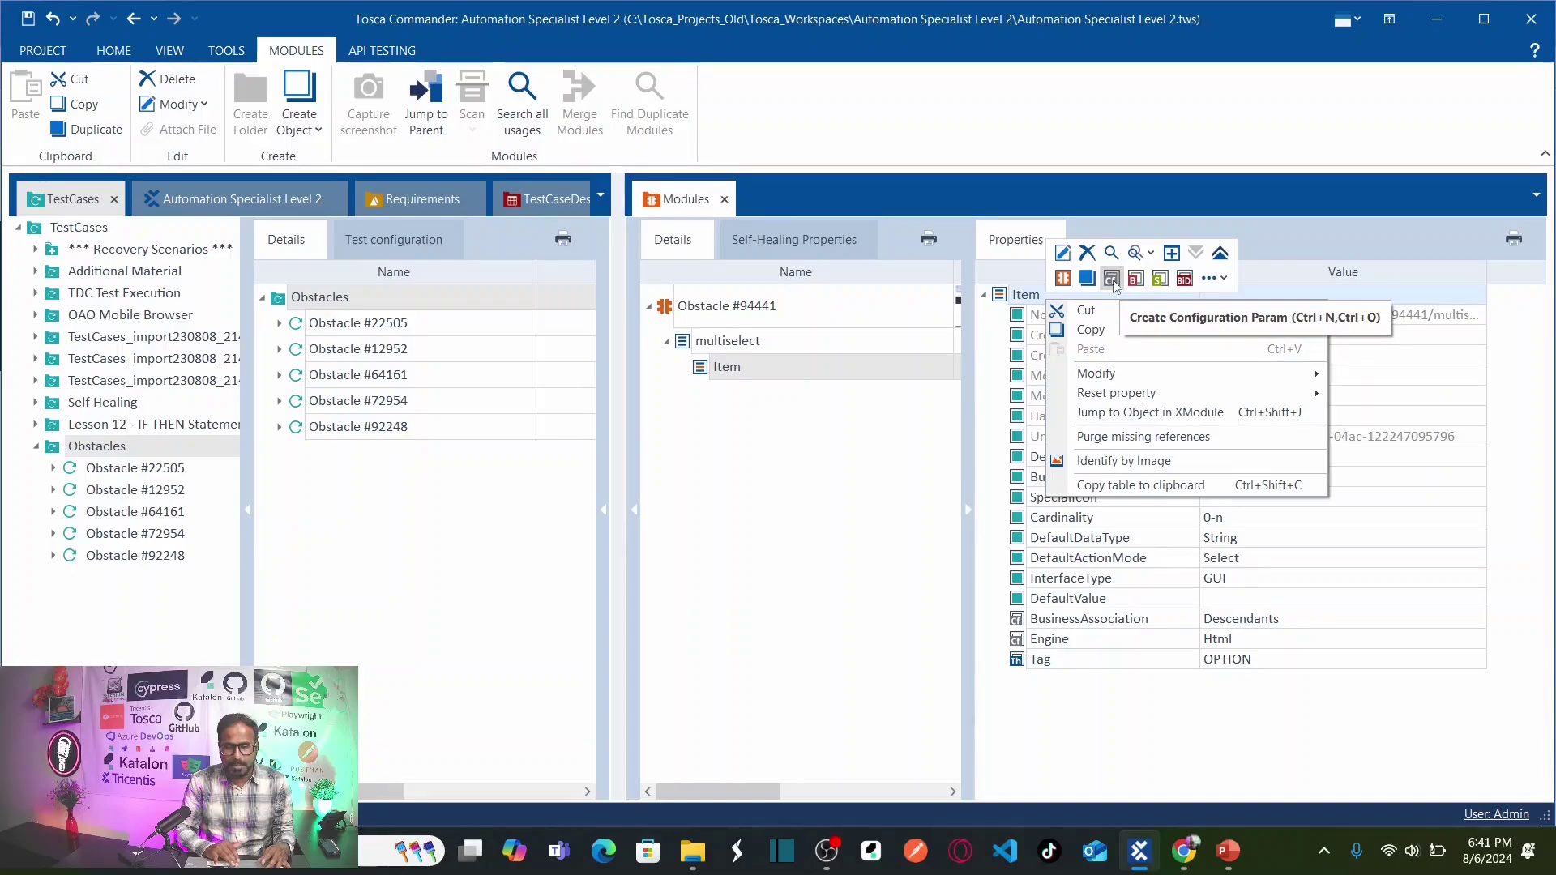
left_click(1111, 279)
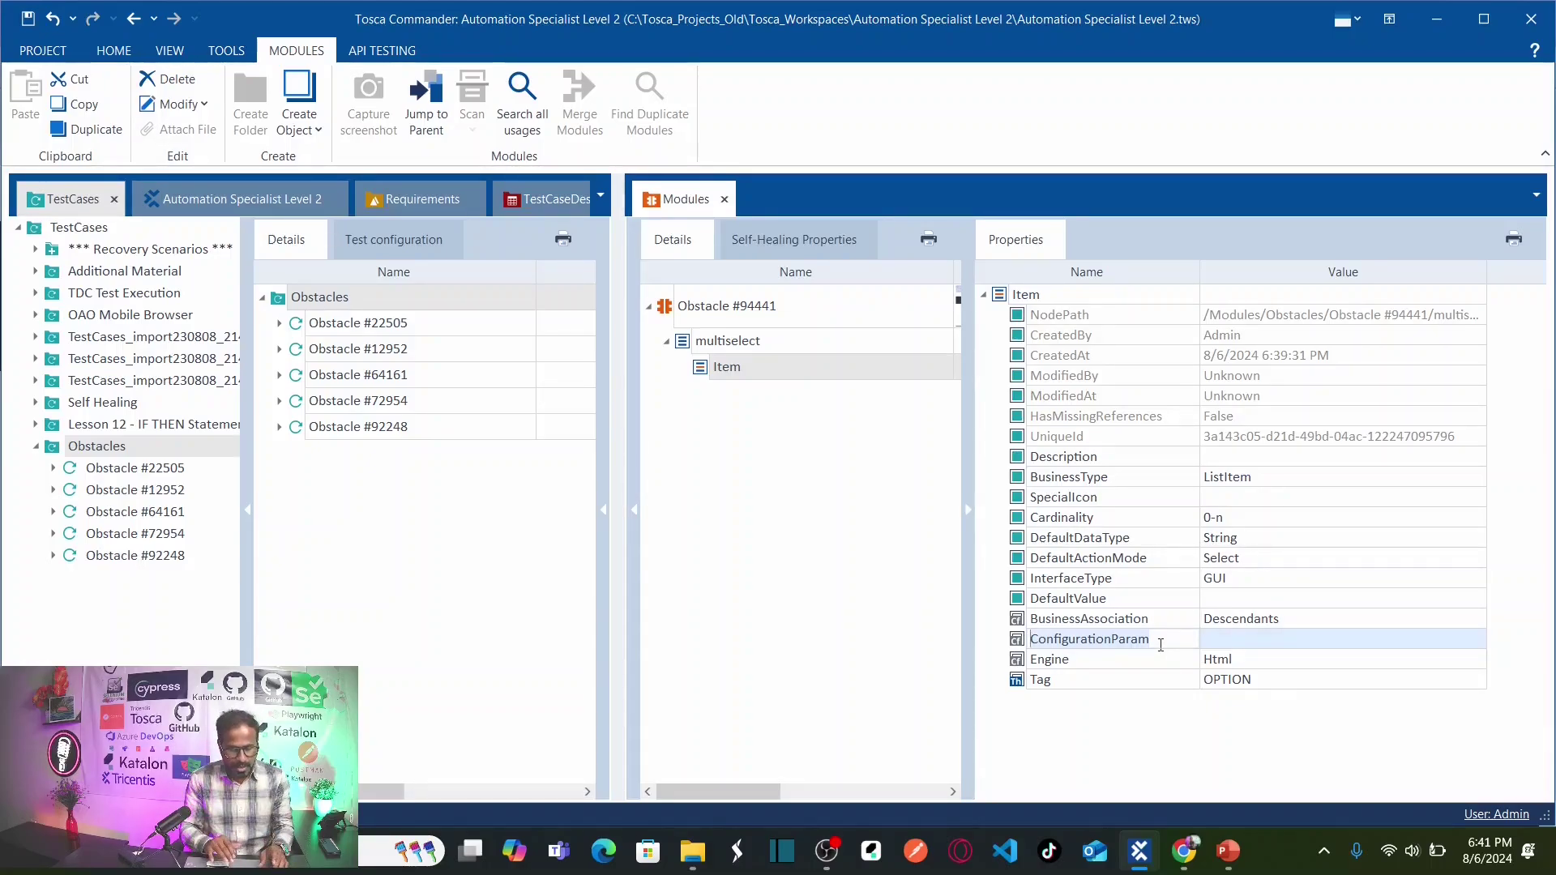
type("ExplicitName")
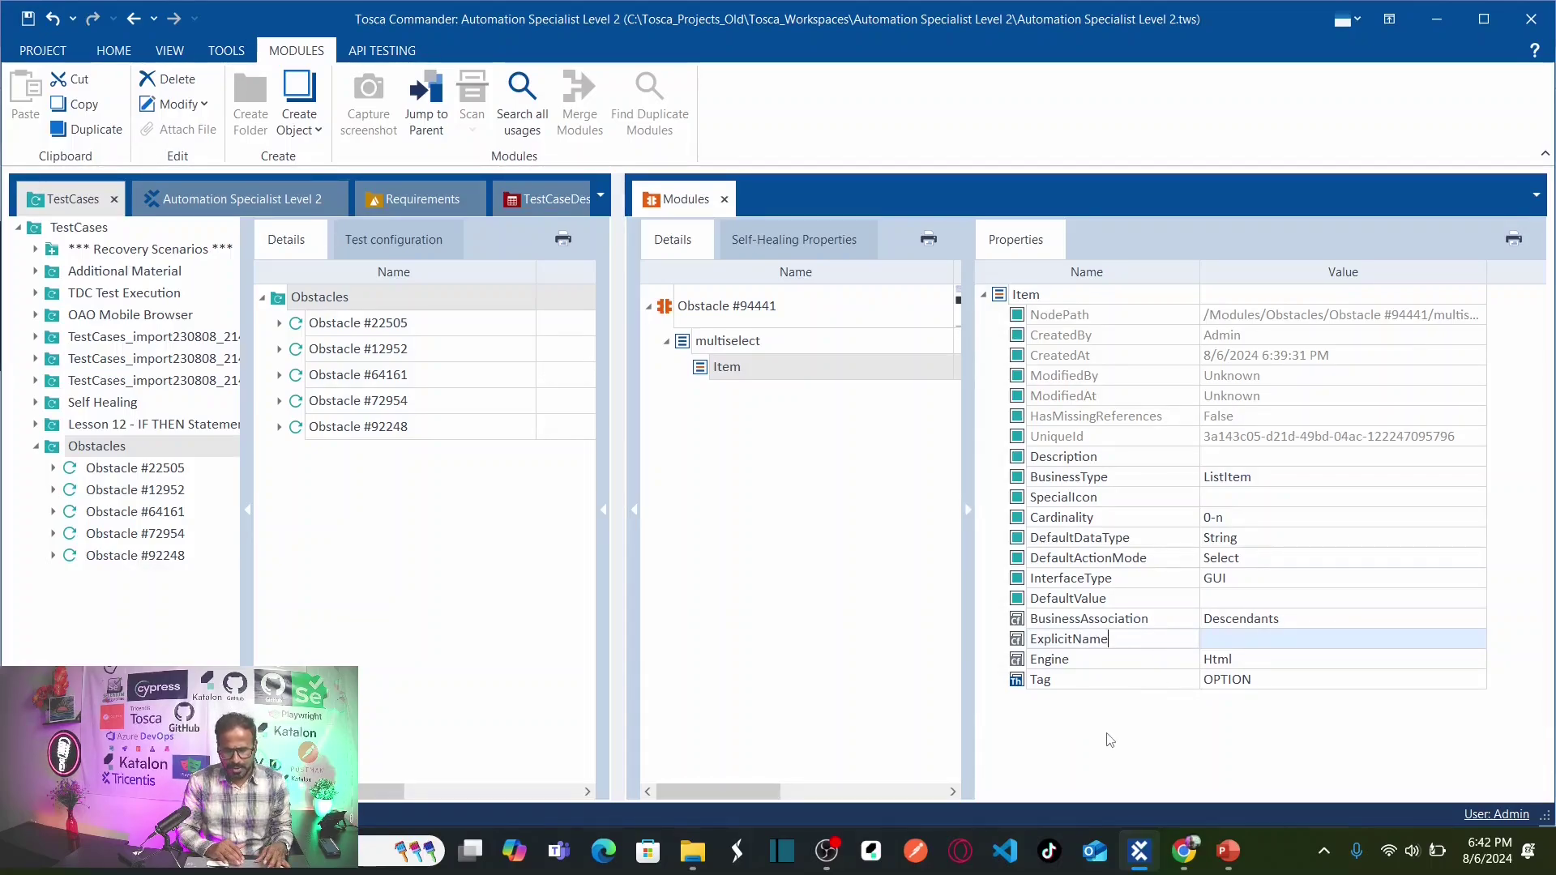
key("Return")
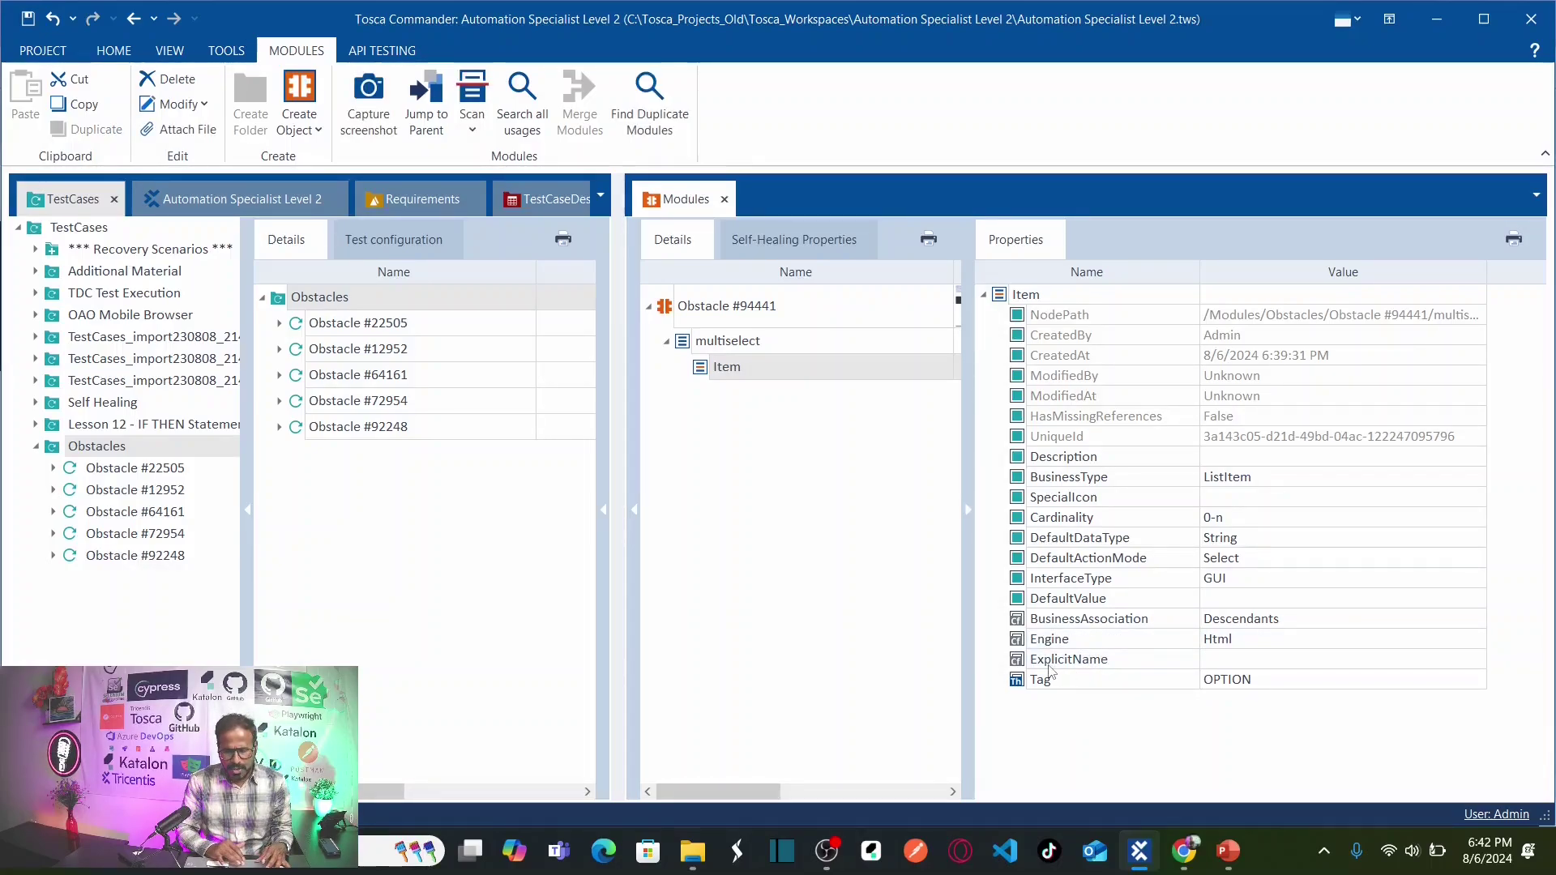
left_click(1228, 661)
left_click(1232, 660)
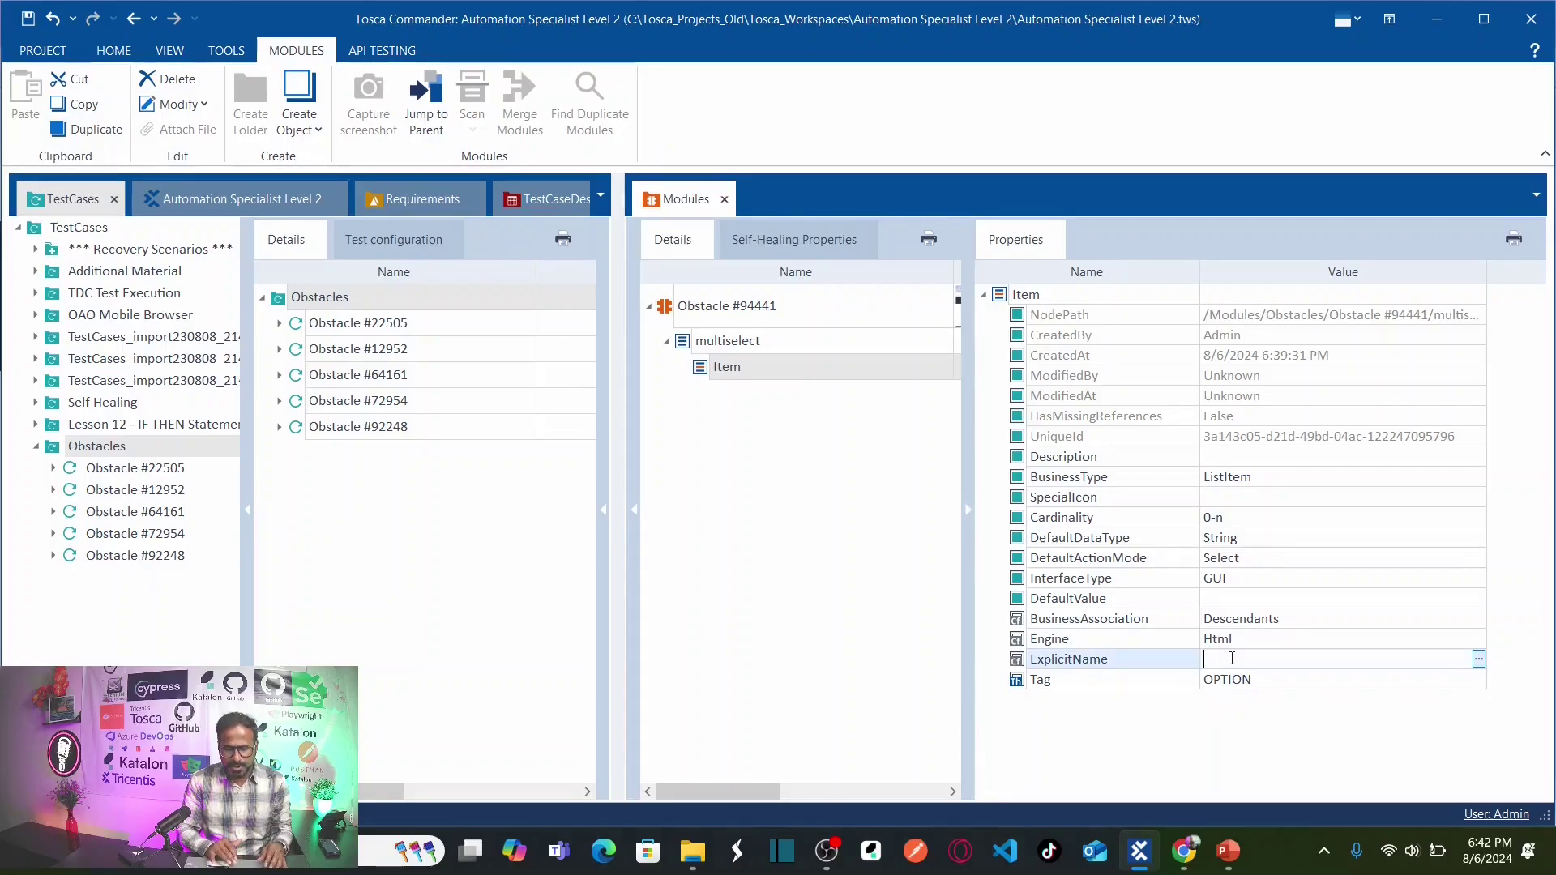
type("True")
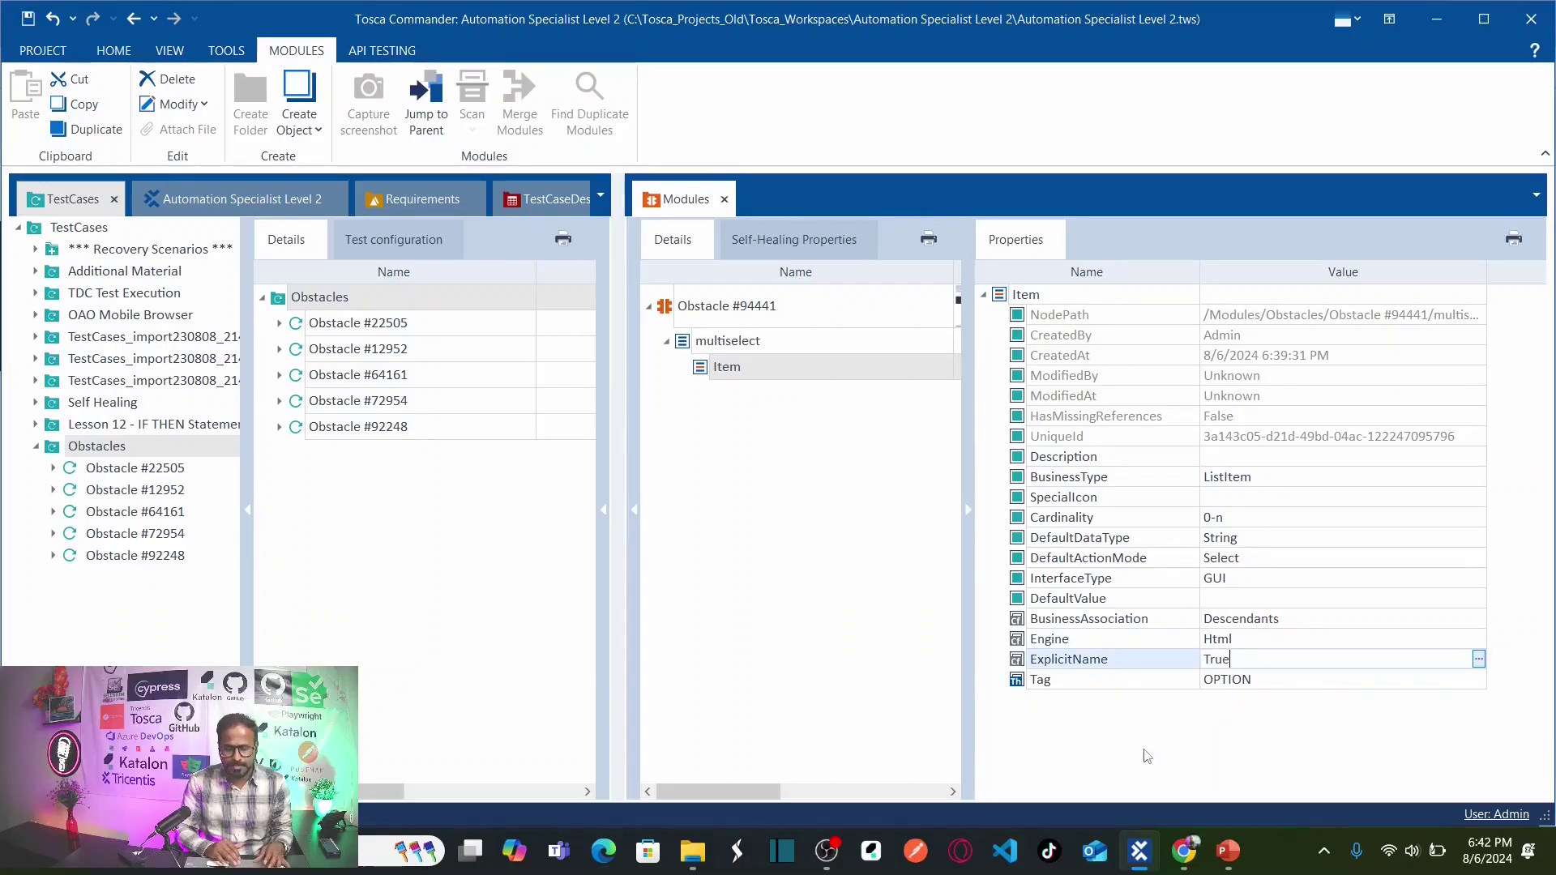
key("Return")
- Examine the Item attribute's name and ExplicitName parameter, and compare them with the options of the obstacle's listbox on the web page
left_click(775, 363)
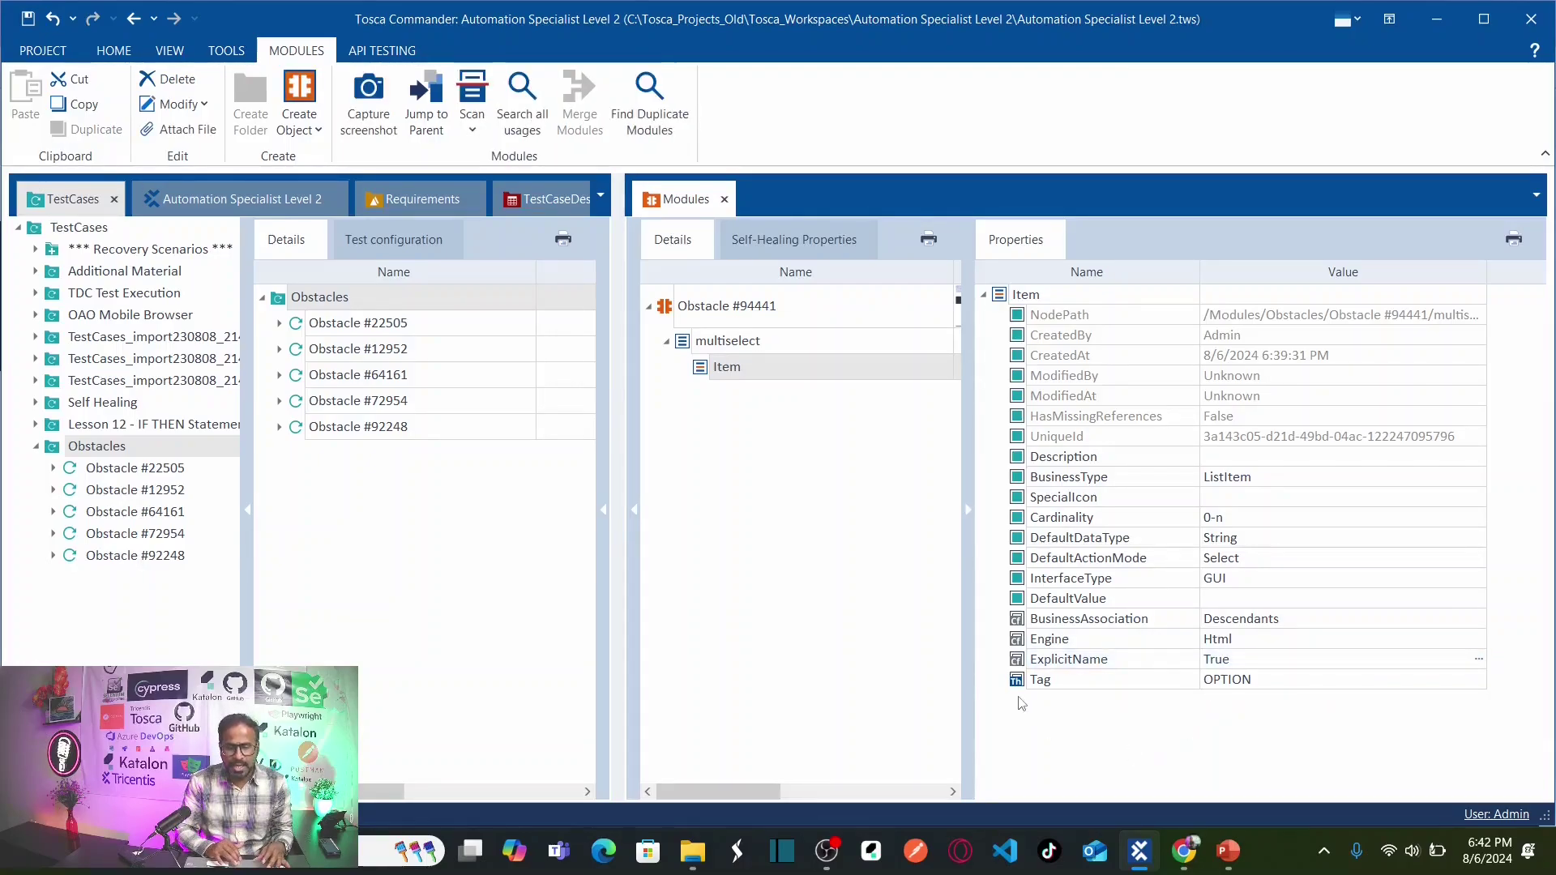
left_click(730, 368)
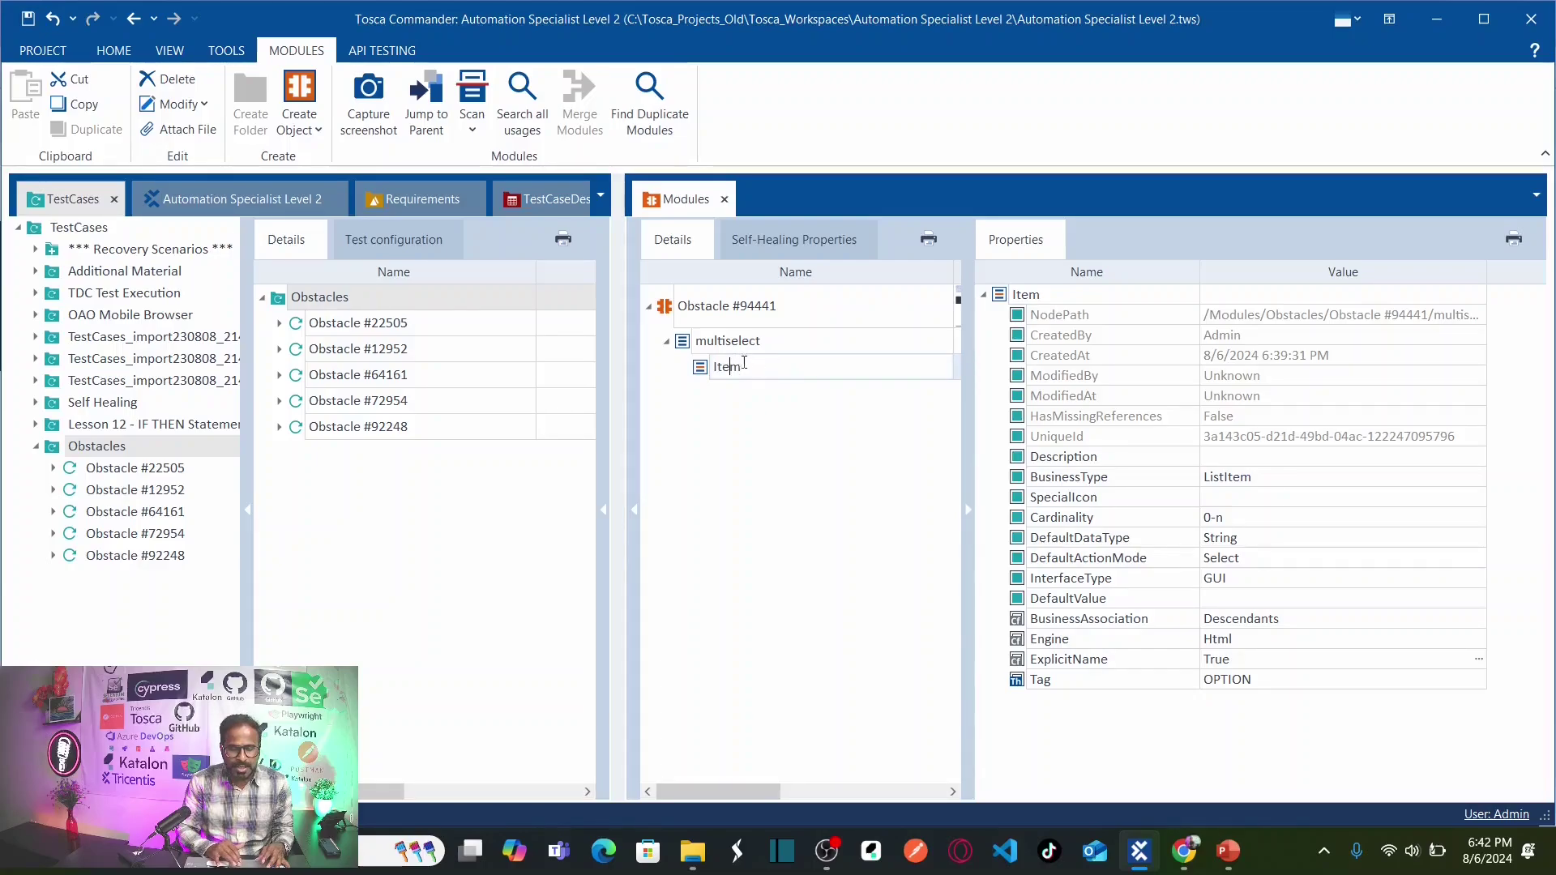
left_click_drag(768, 366, 709, 364)
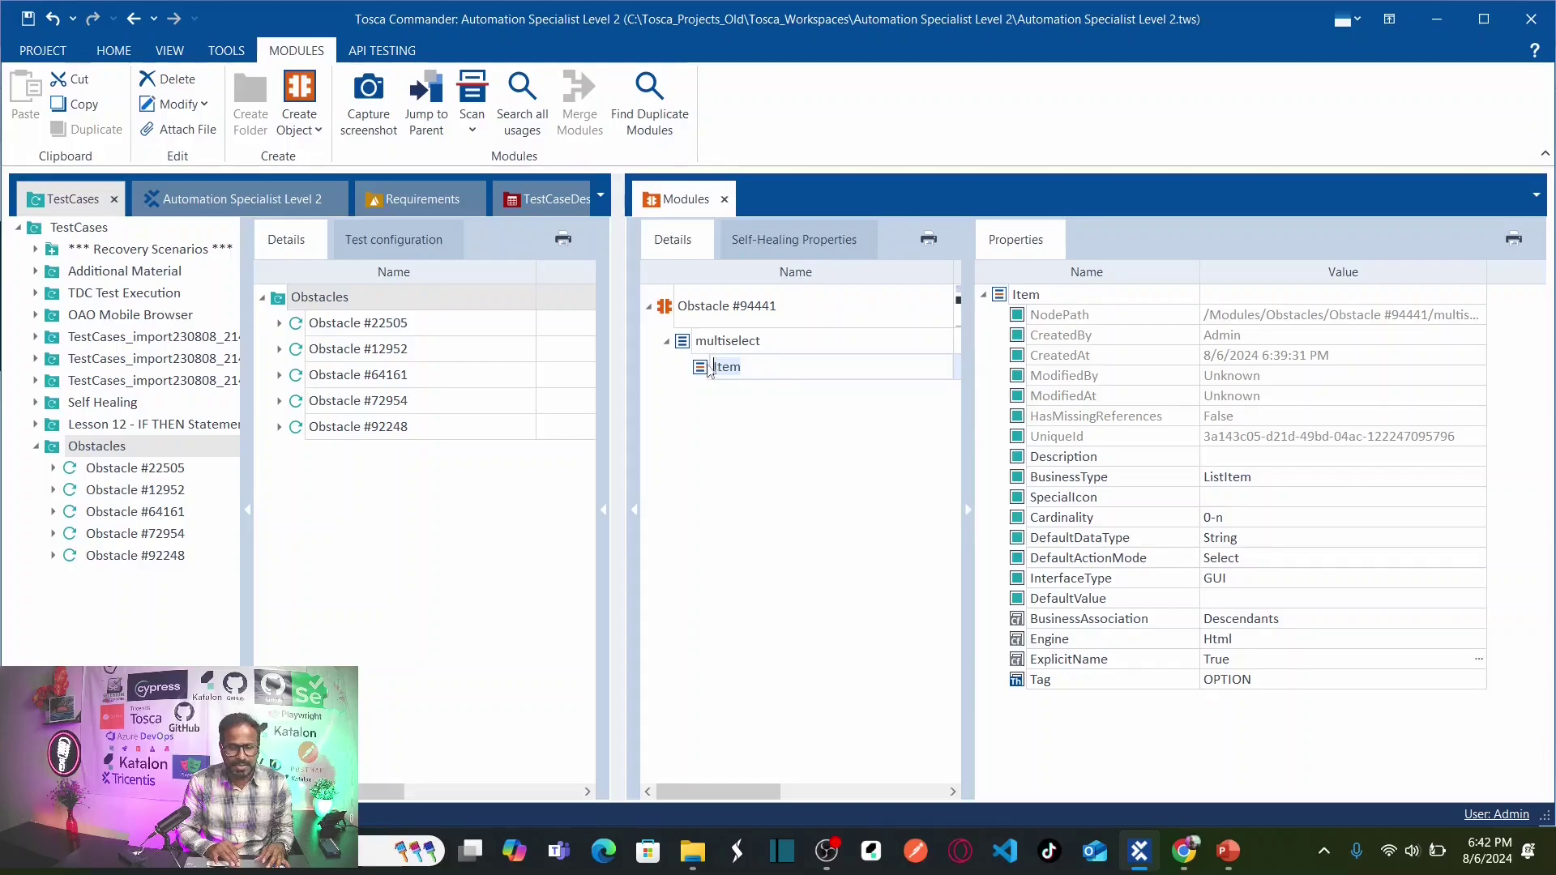
left_click(702, 371)
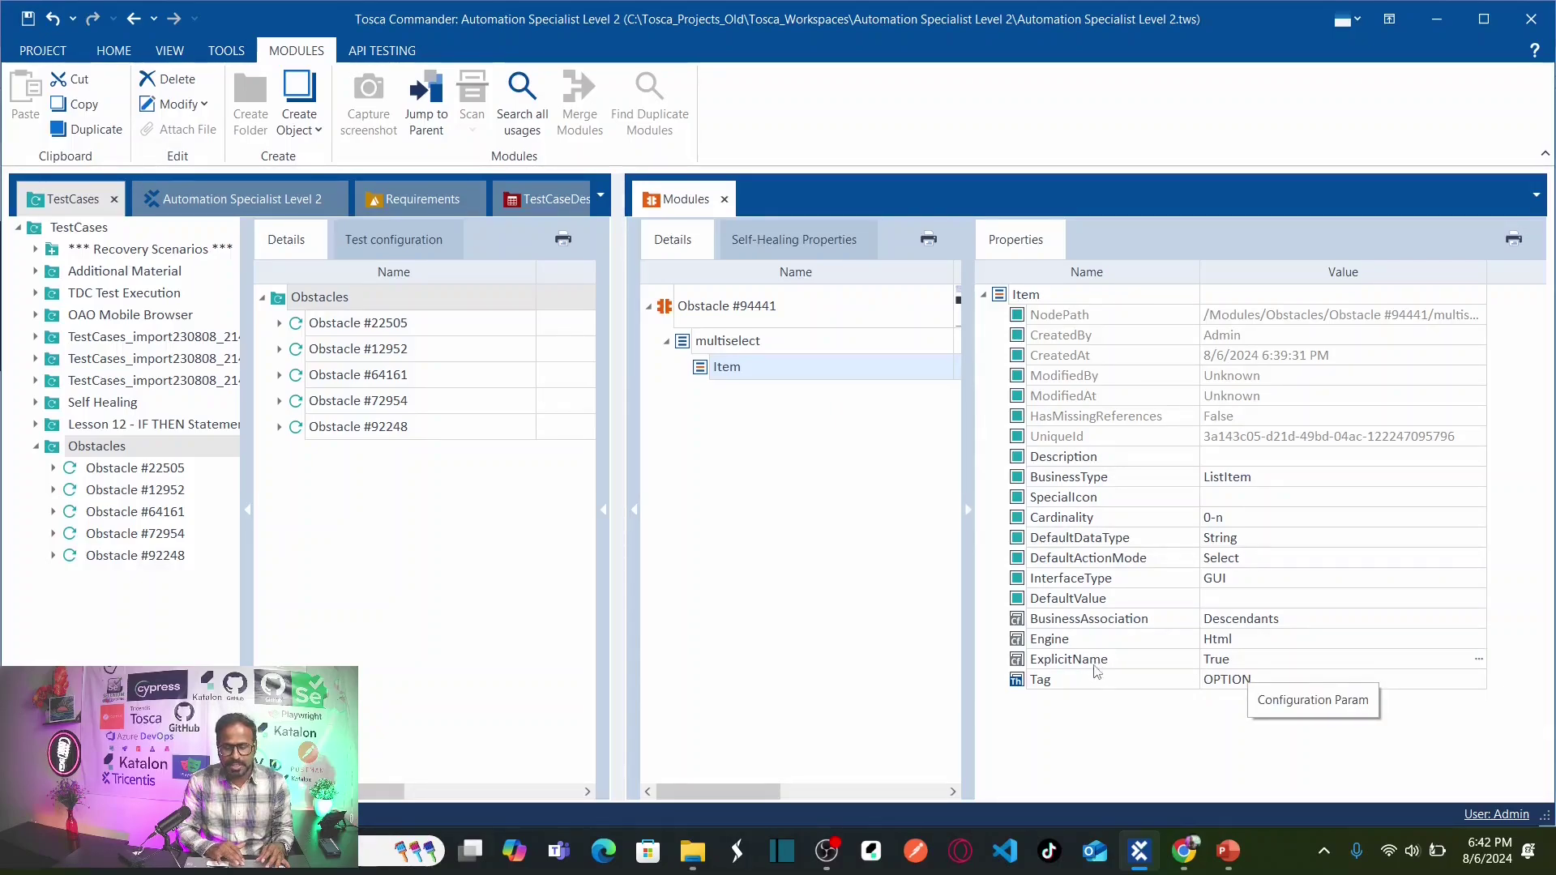
left_click(1222, 665)
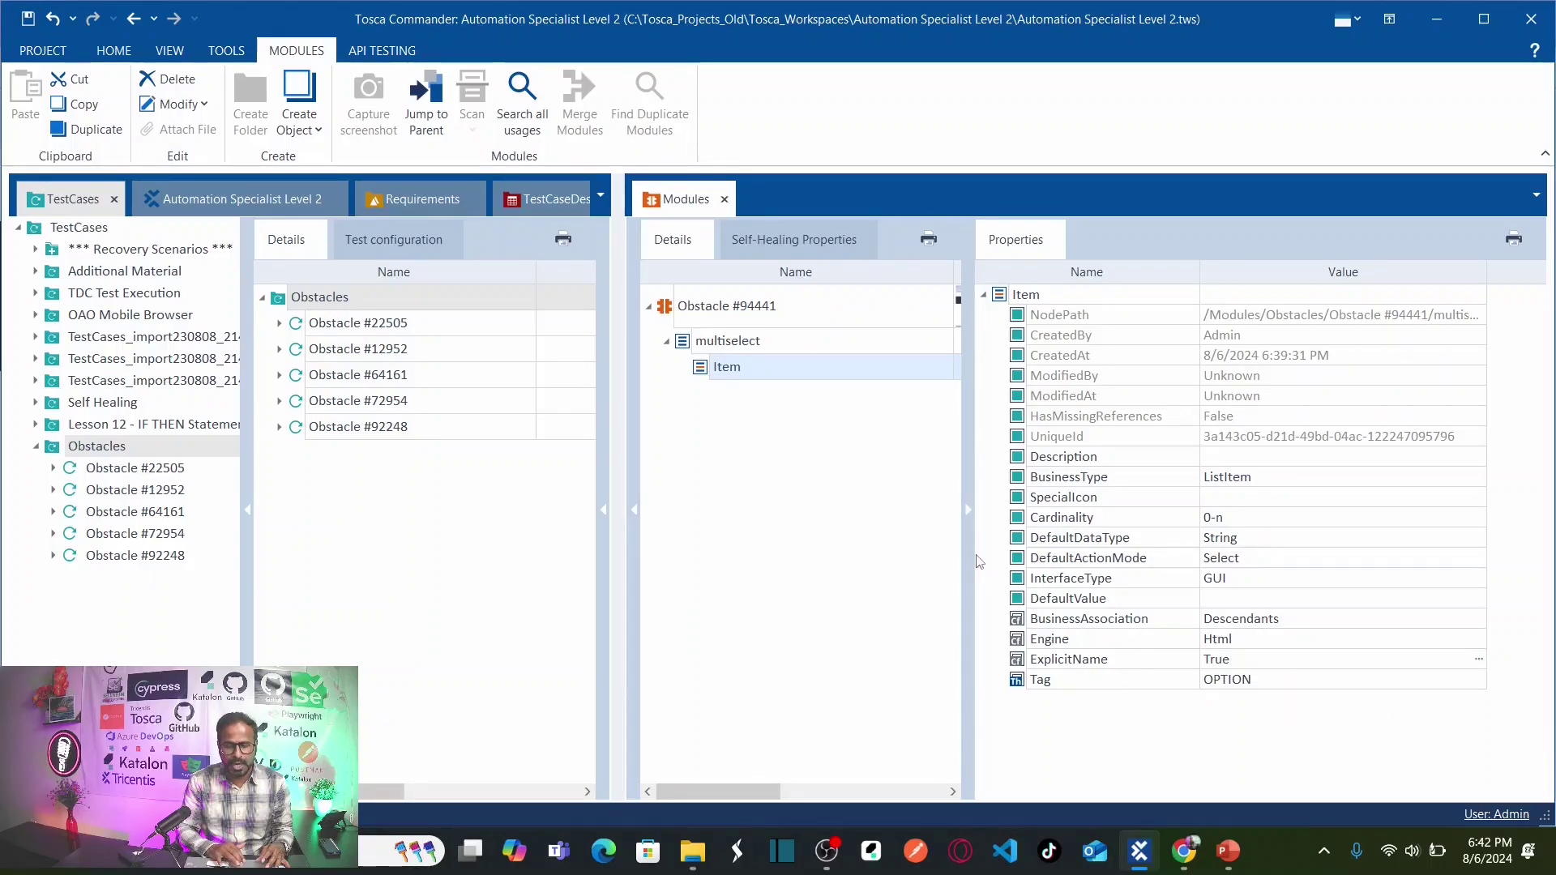
left_click_drag(973, 547, 1187, 559)
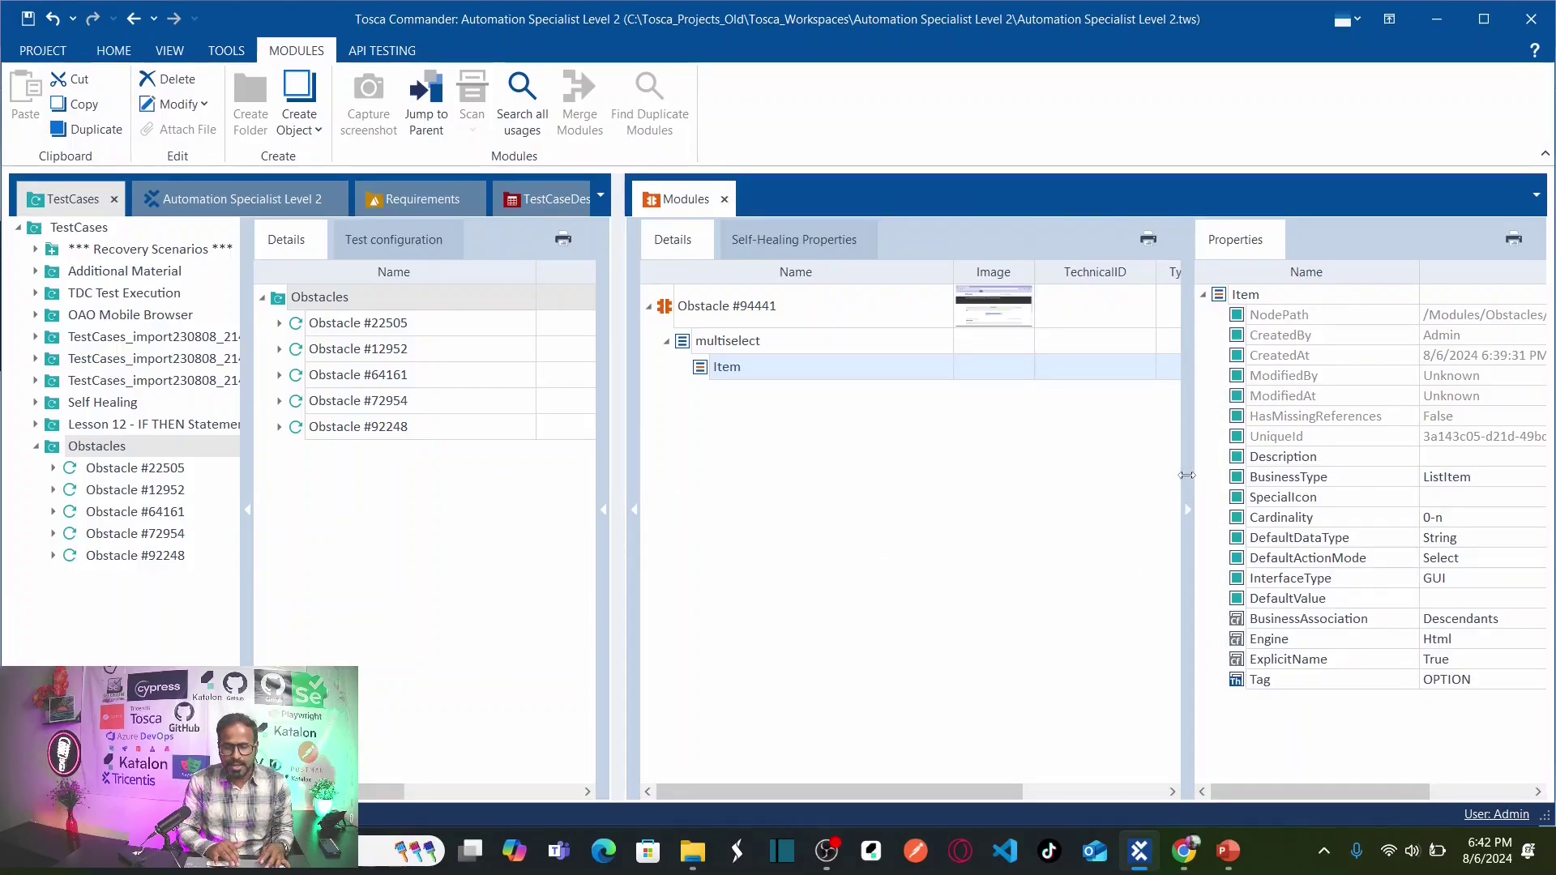
left_click_drag(1186, 475, 1052, 483)
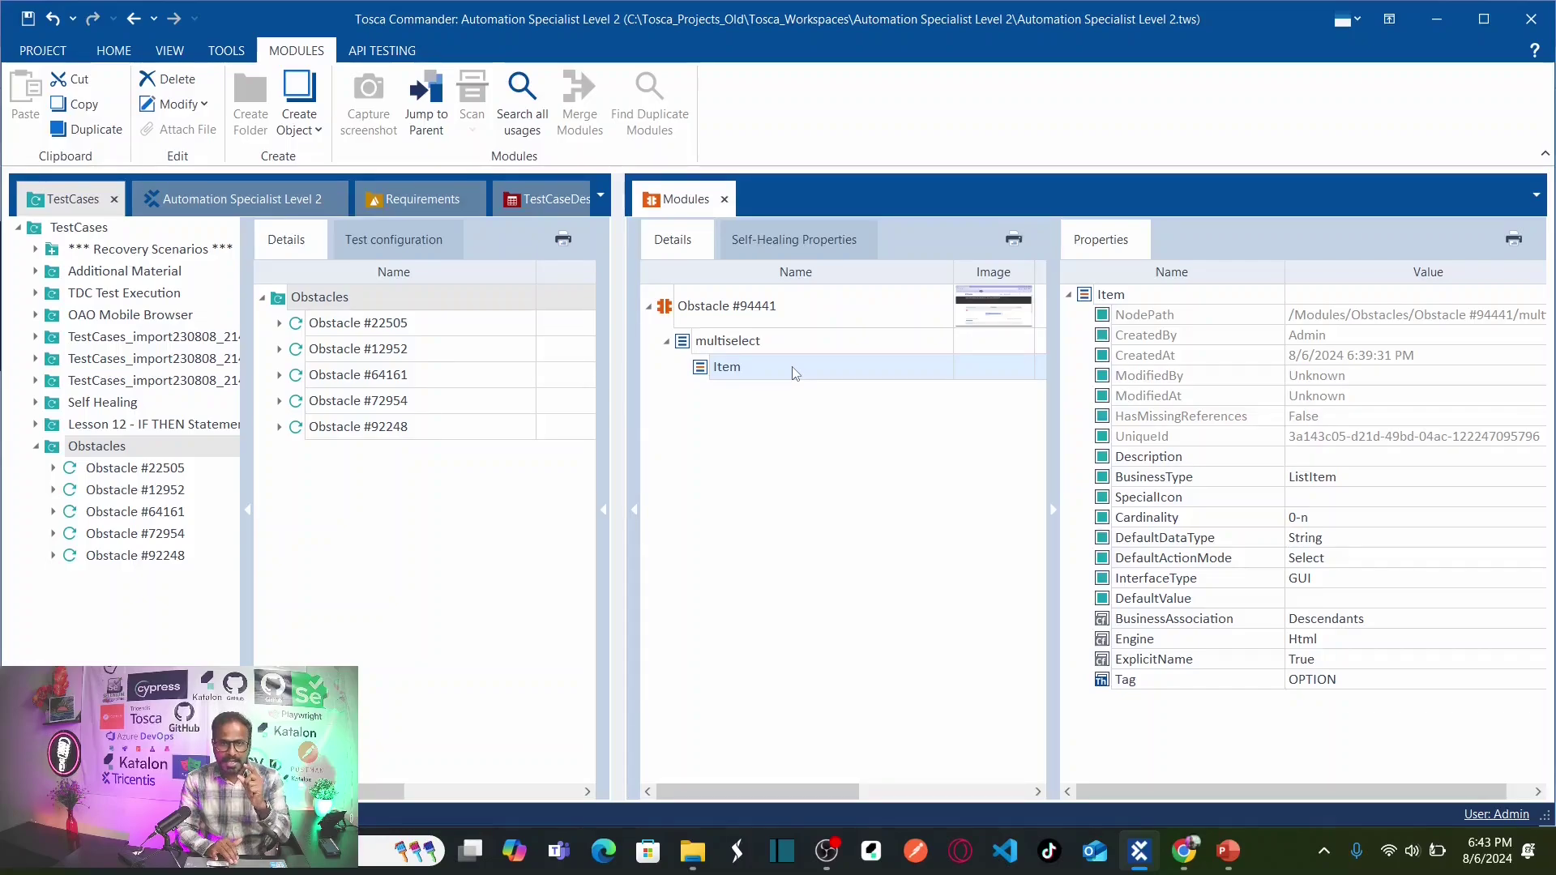
key("alt+Tab")
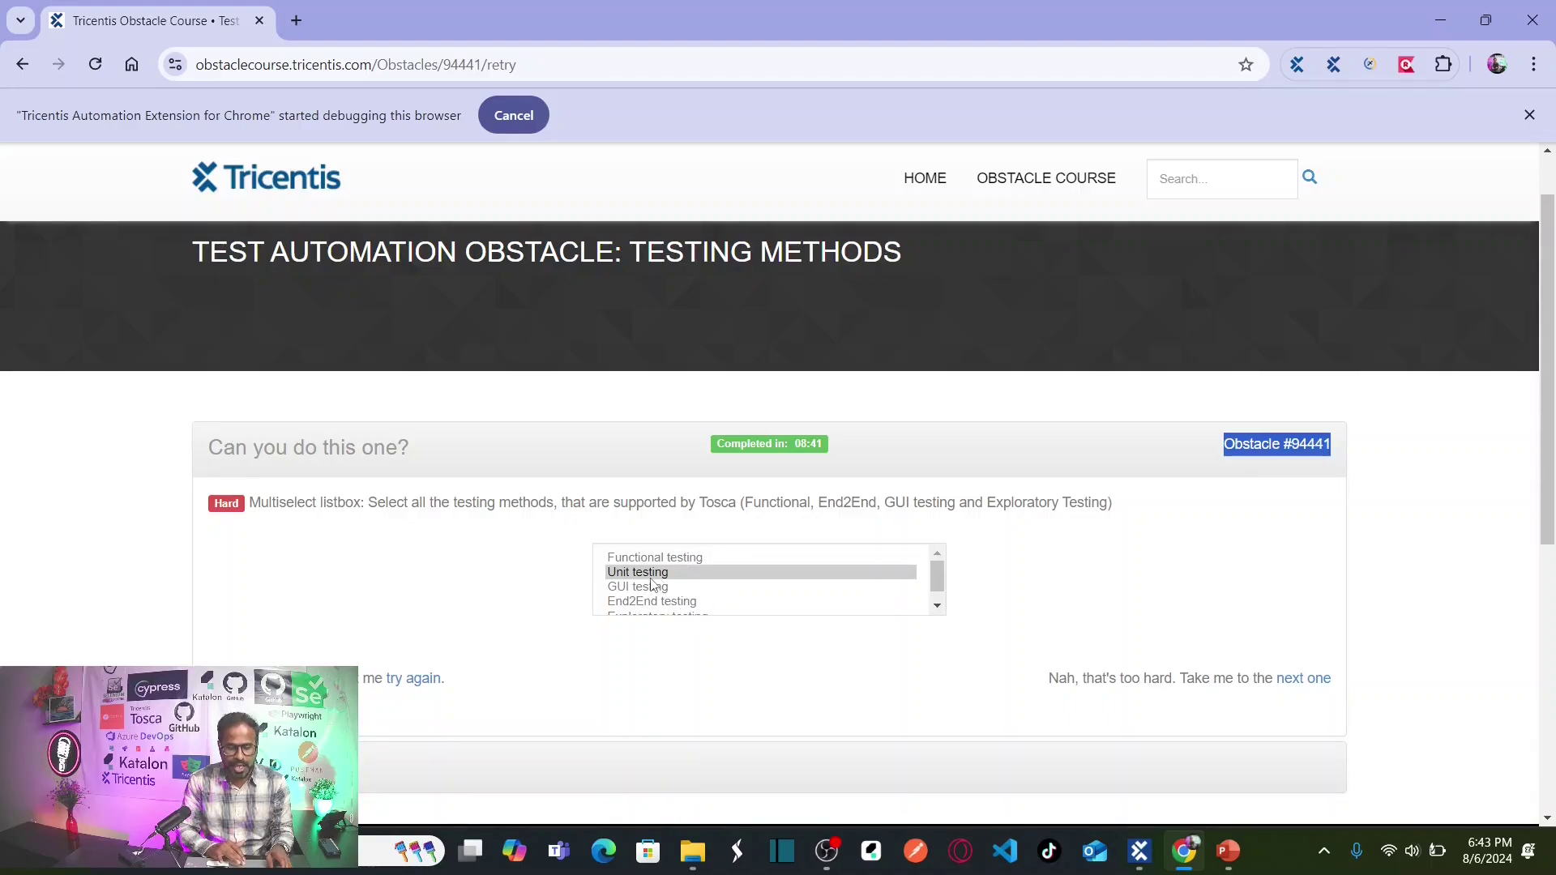
key("alt+Tab")
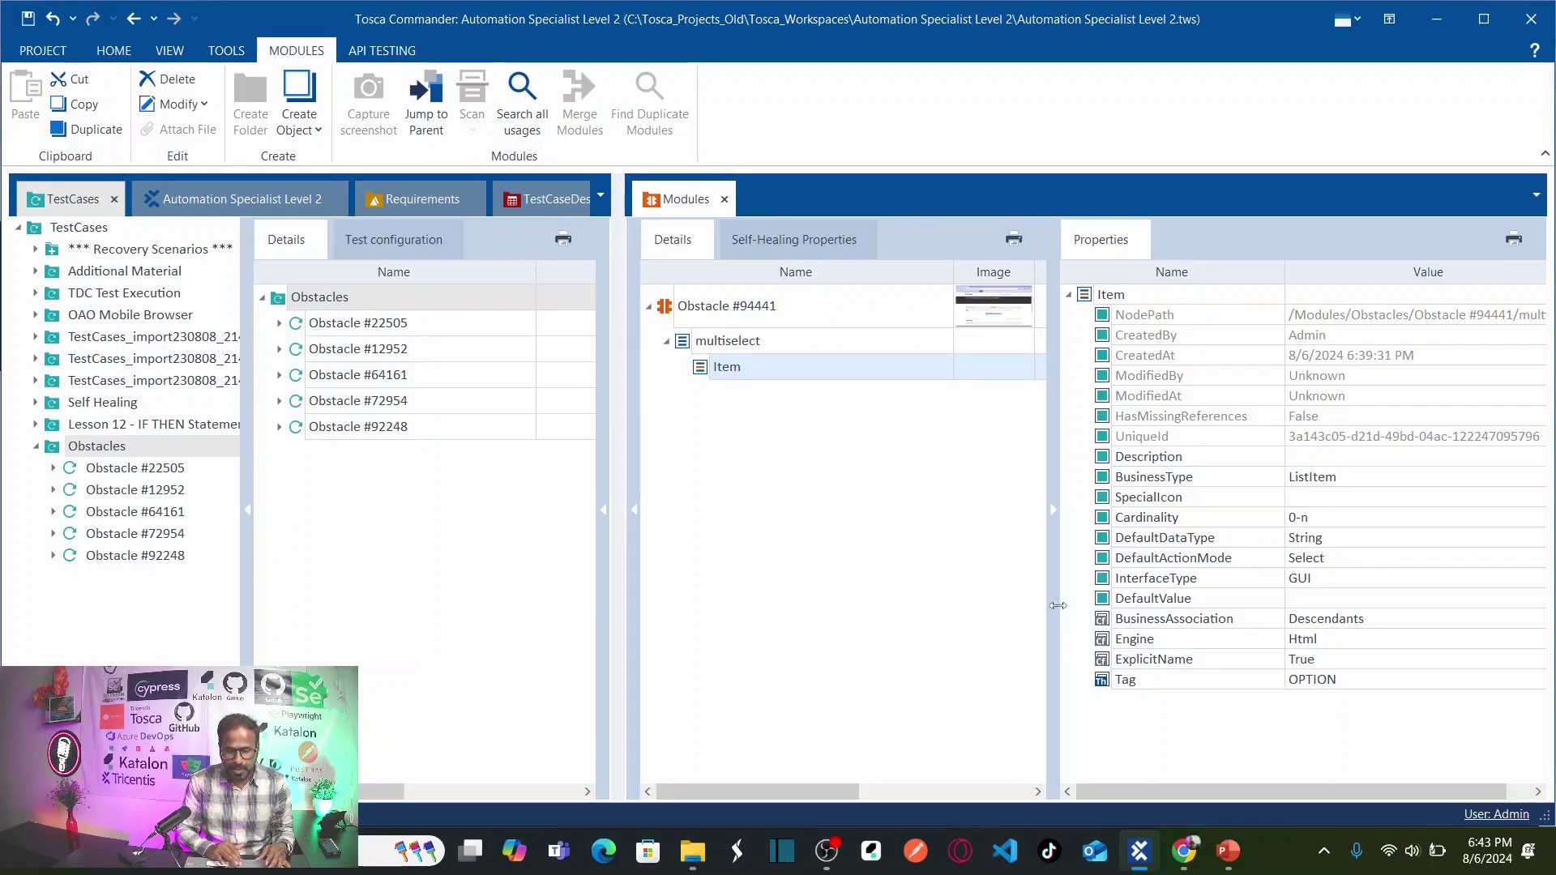
left_click_drag(1051, 601, 1104, 601)
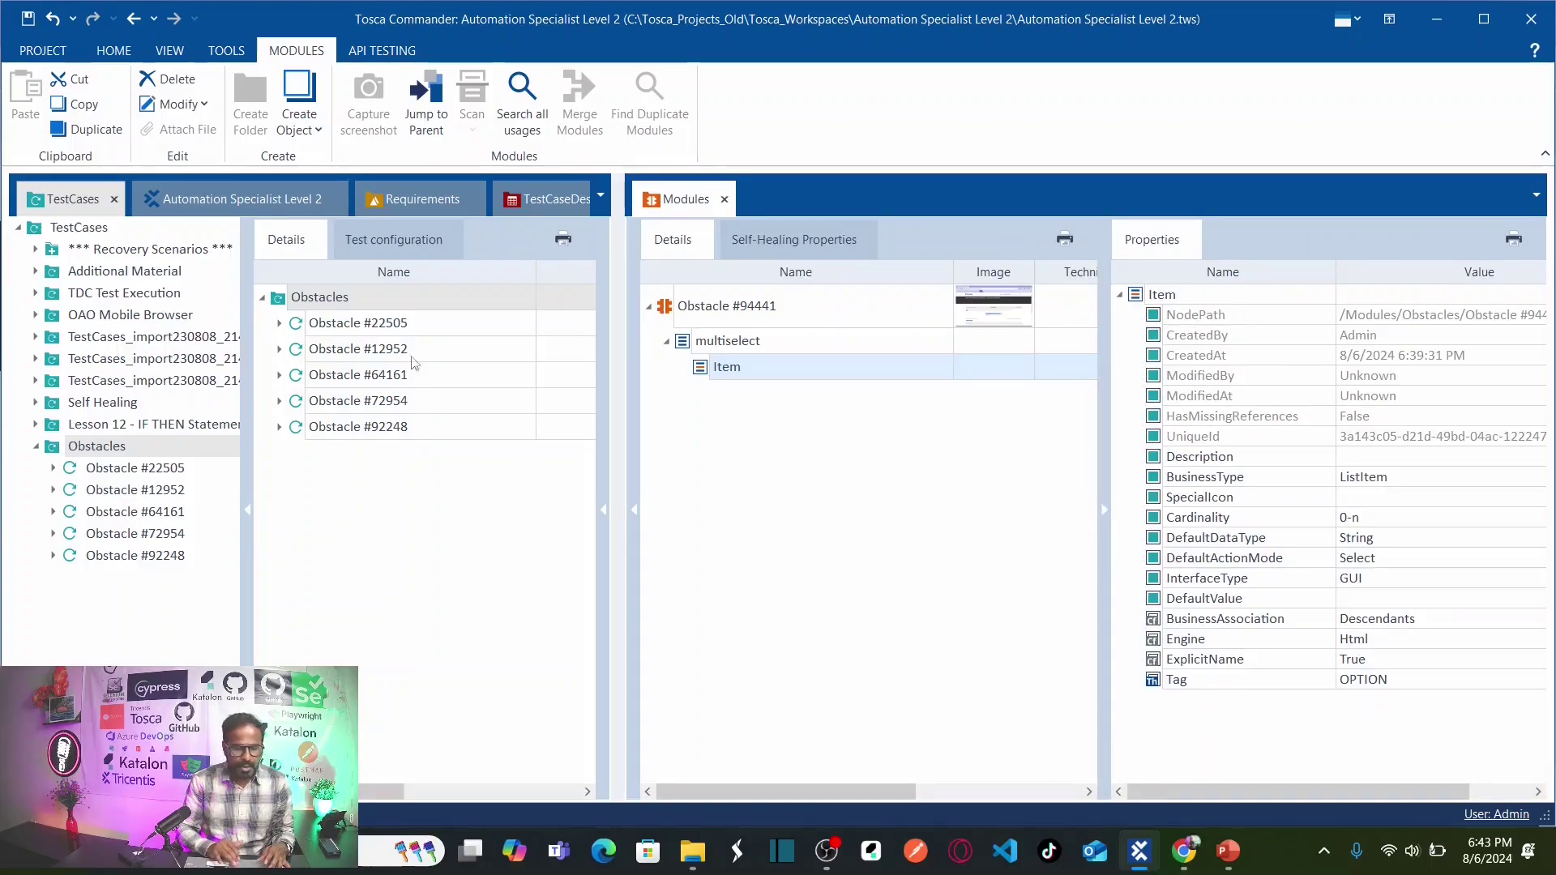
- Create a test case named Obstacle #94441 in the Obstacles folder
right_click(285, 306)
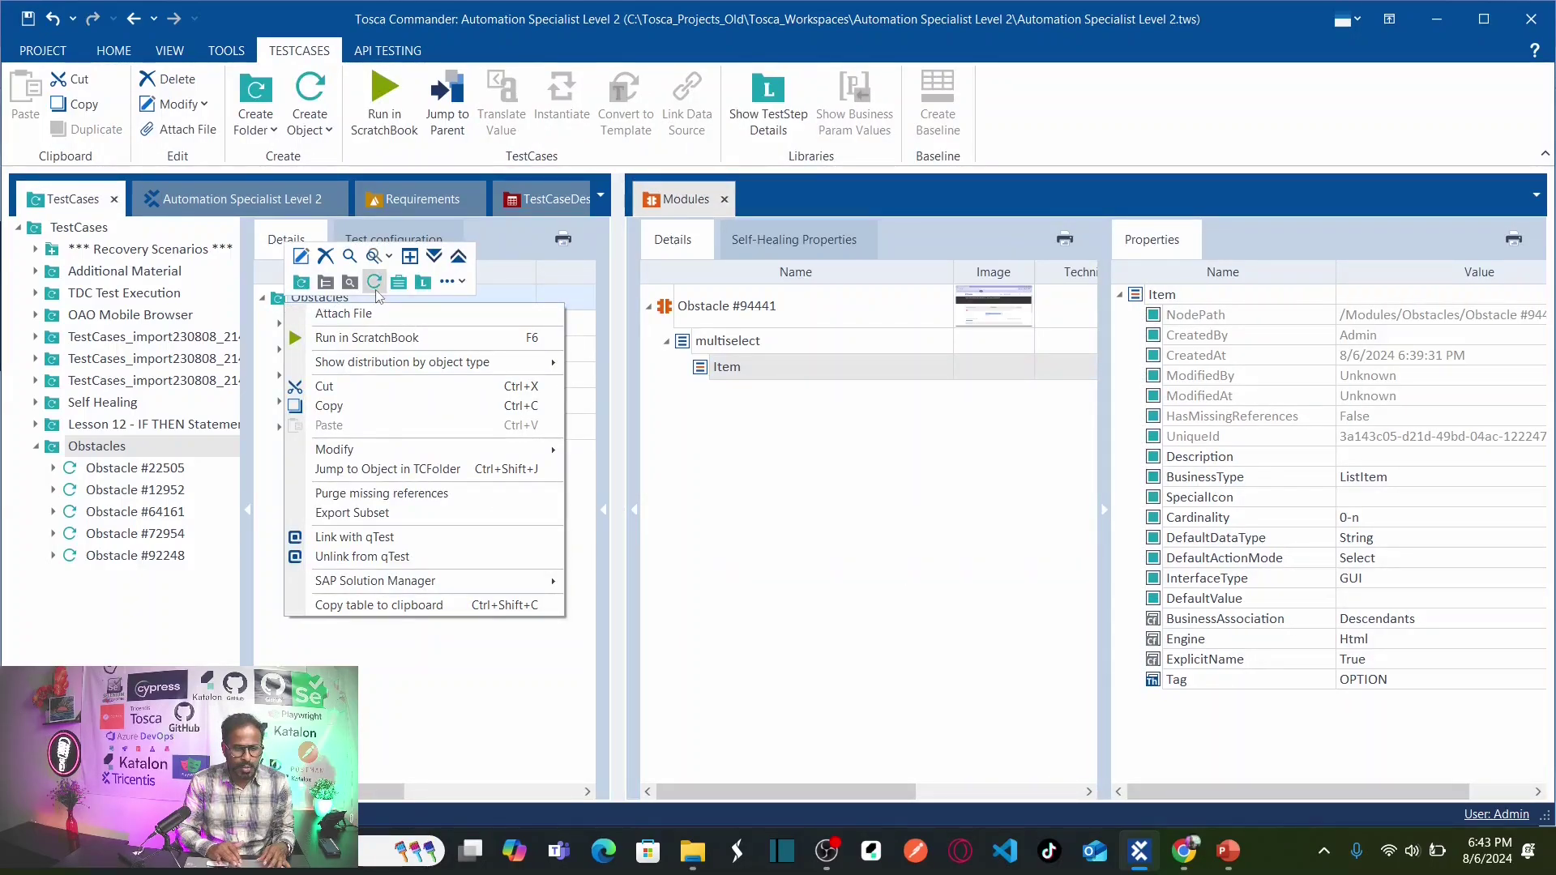
left_click(375, 284)
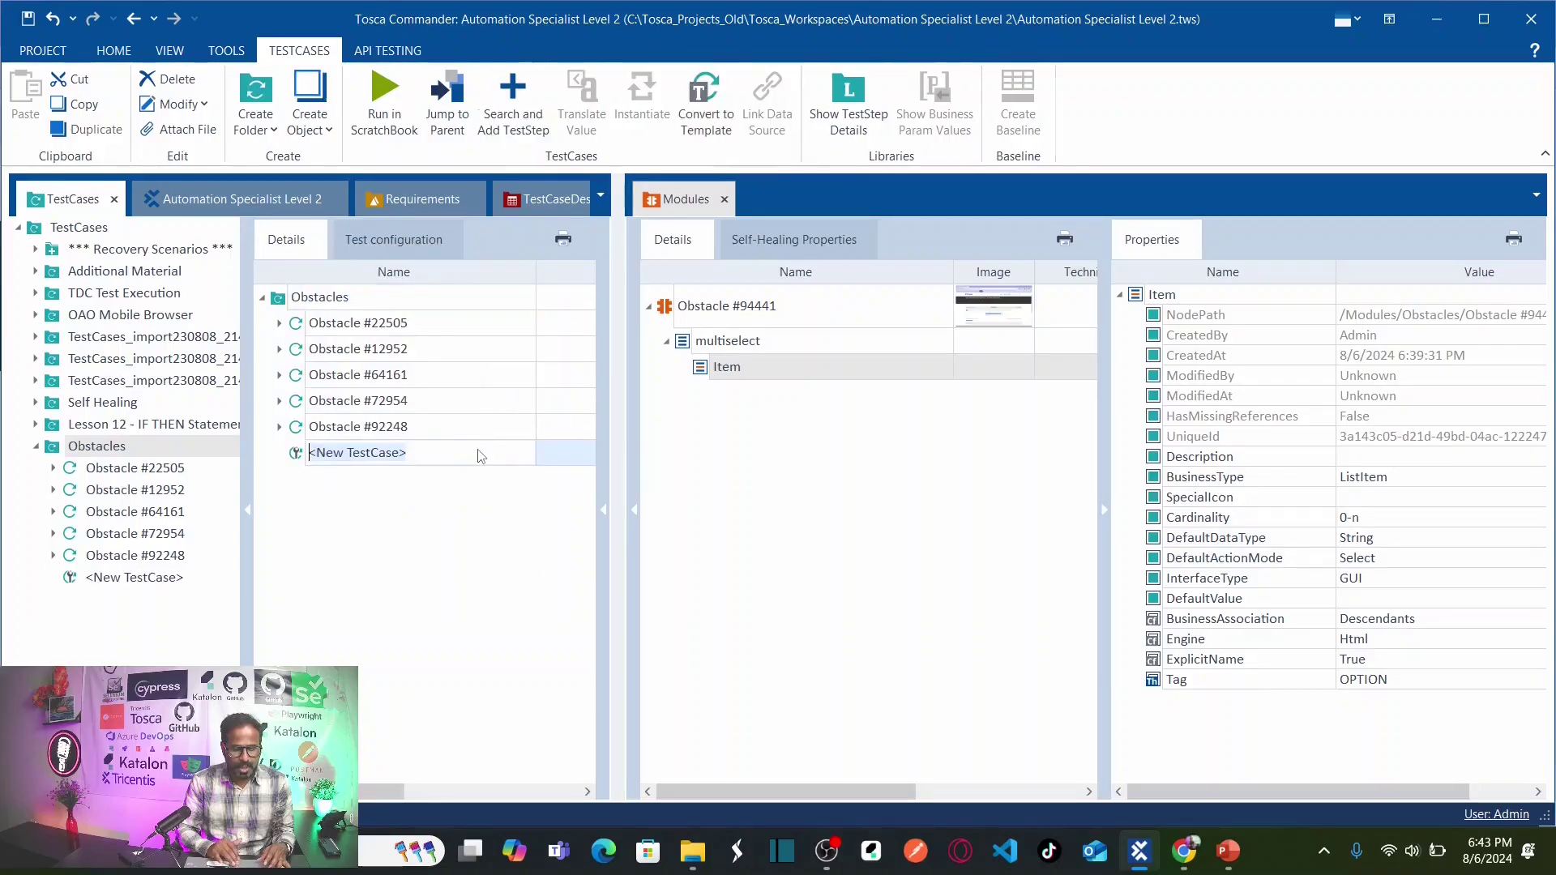
type("Obstacle #94441")
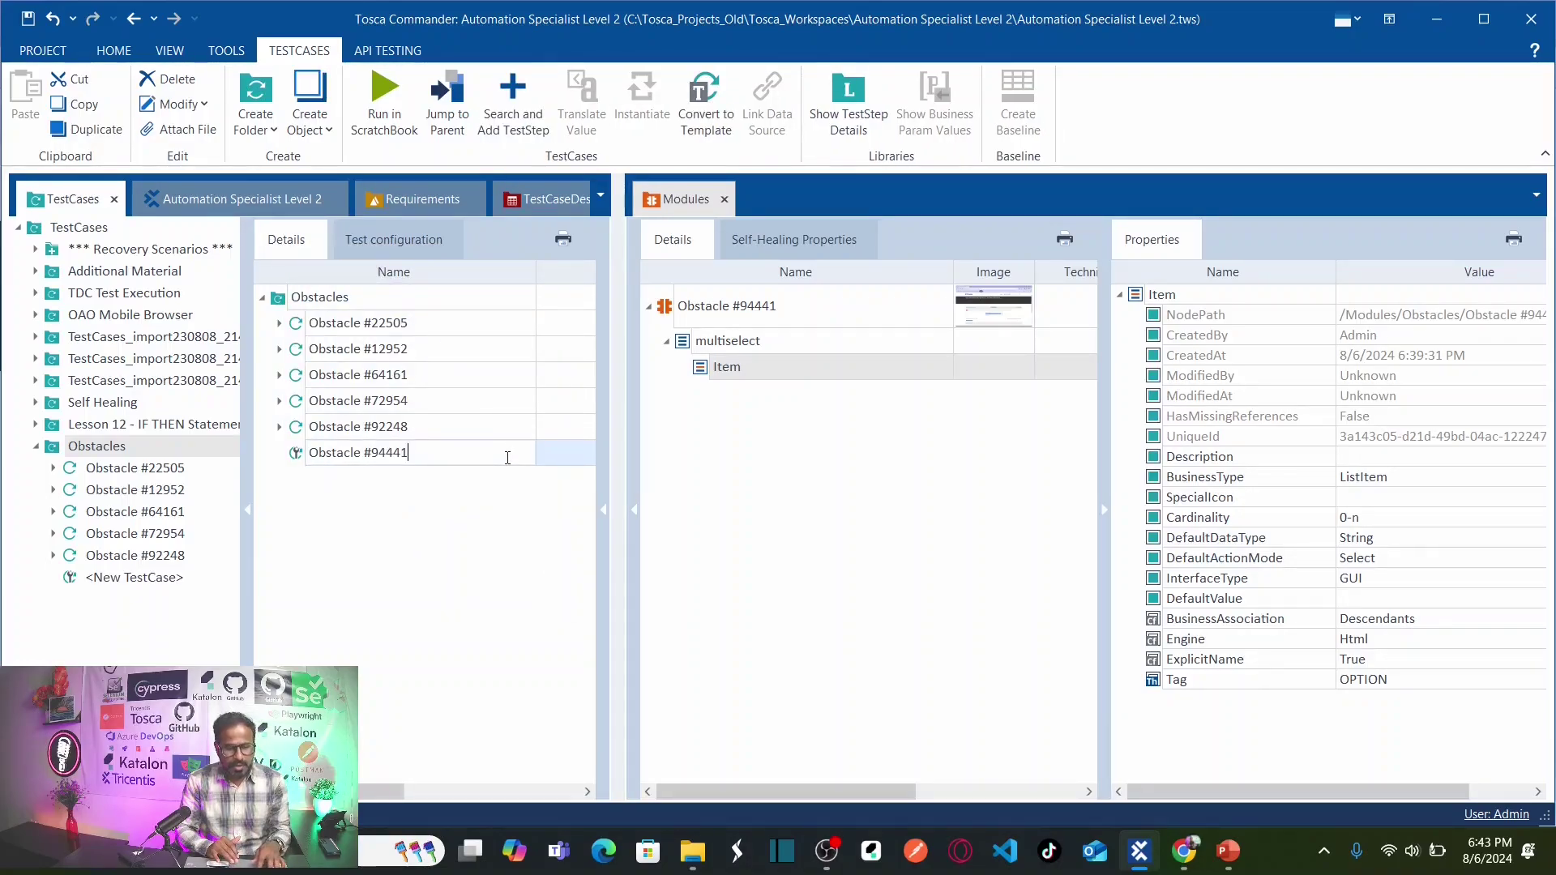
key("Return")
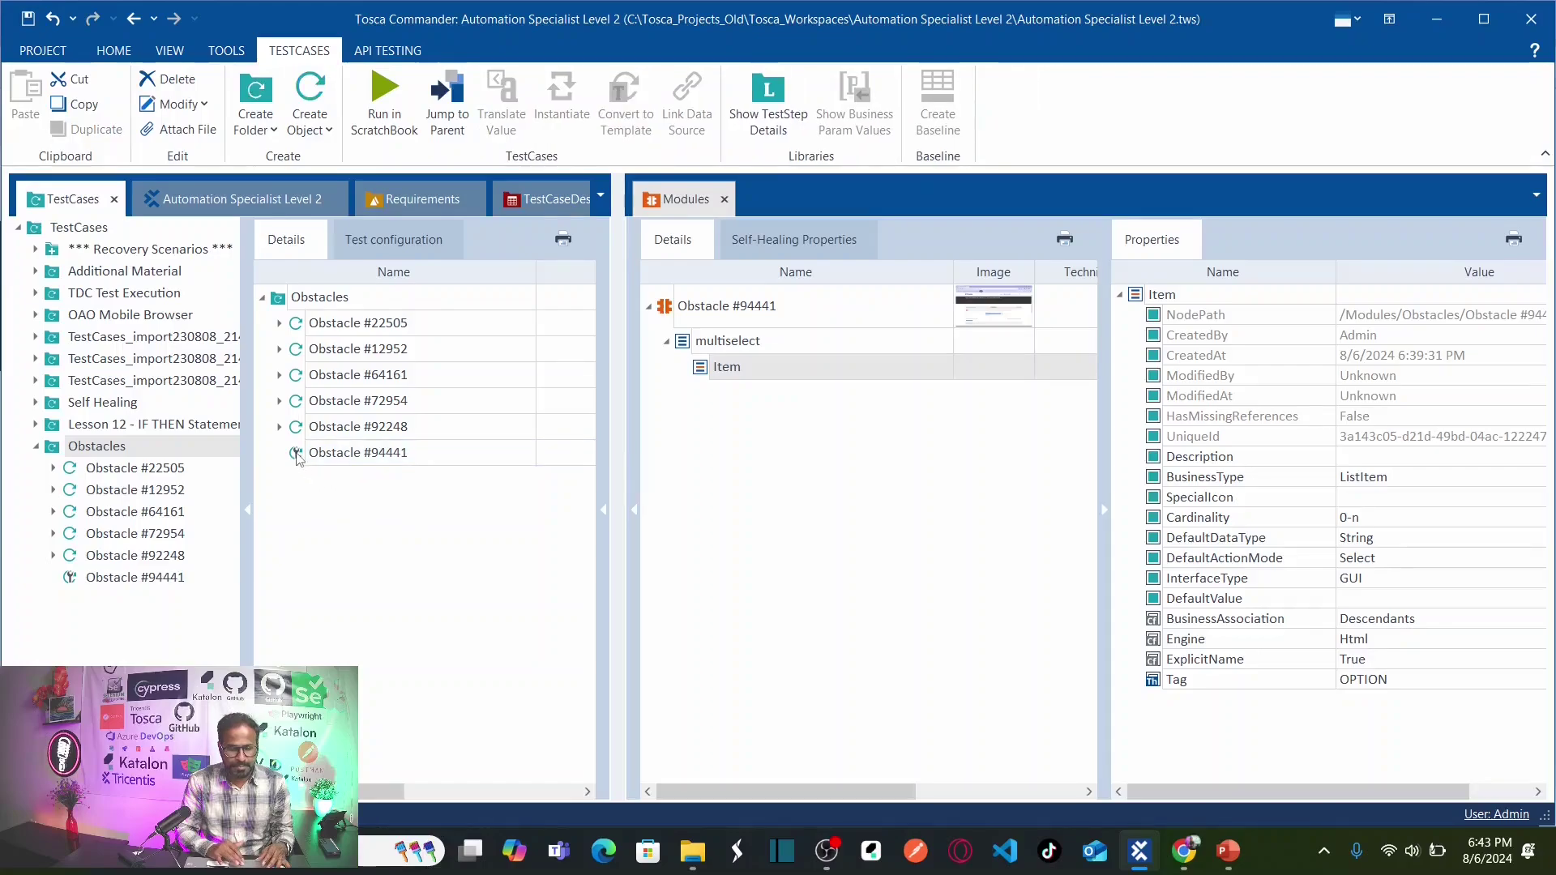
- Open the Obstacle #94441 test case, add the Obstacle #94441 module to it as a test step, and expand it down to Item
double_click(297, 454)
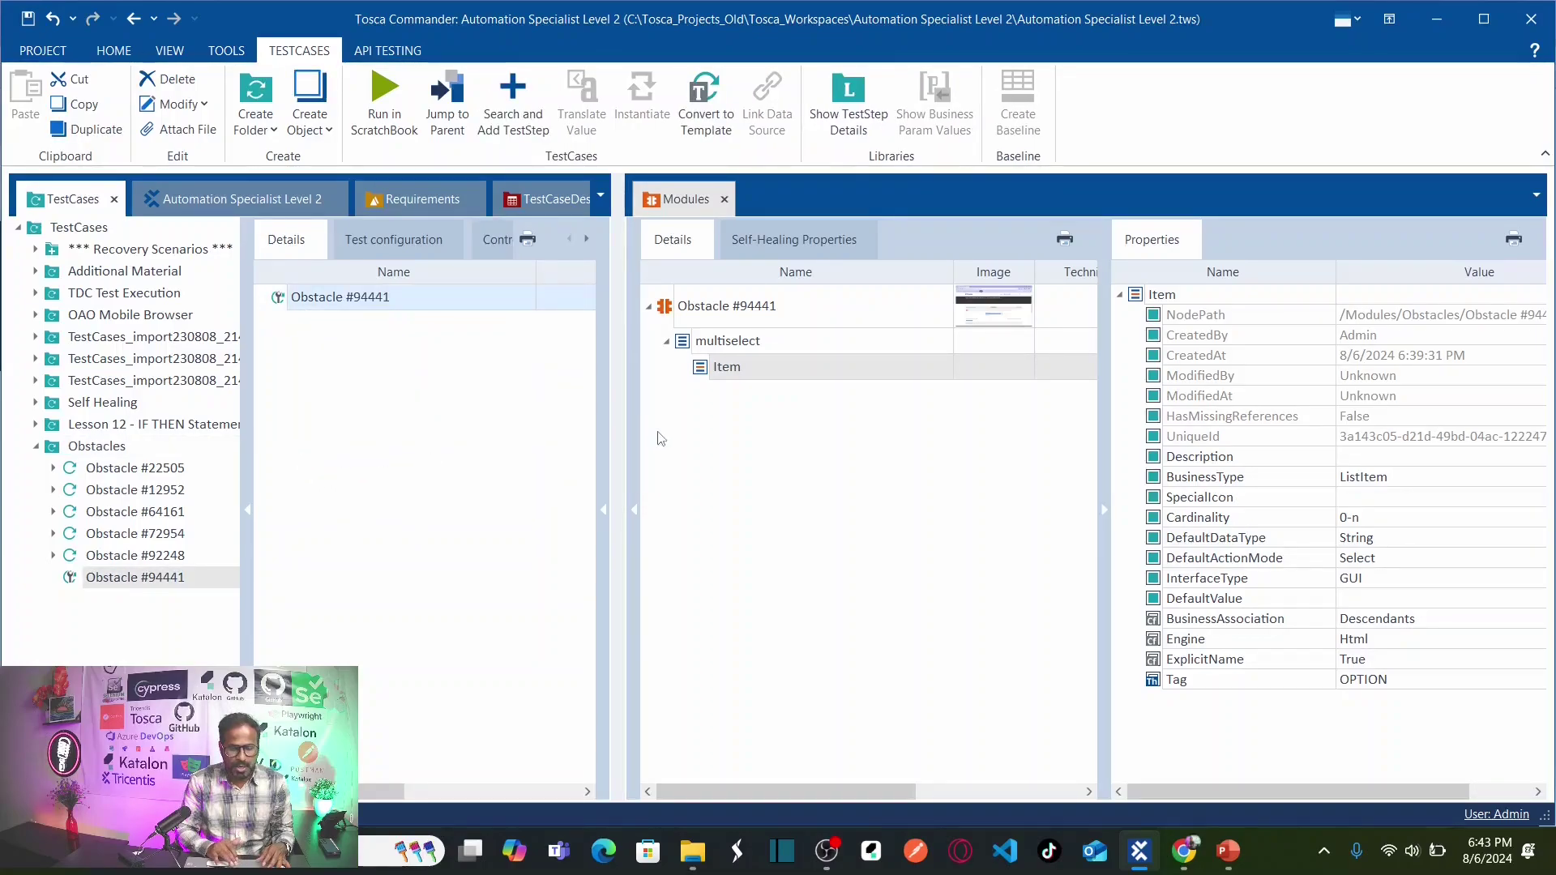
left_click_drag(618, 407, 903, 421)
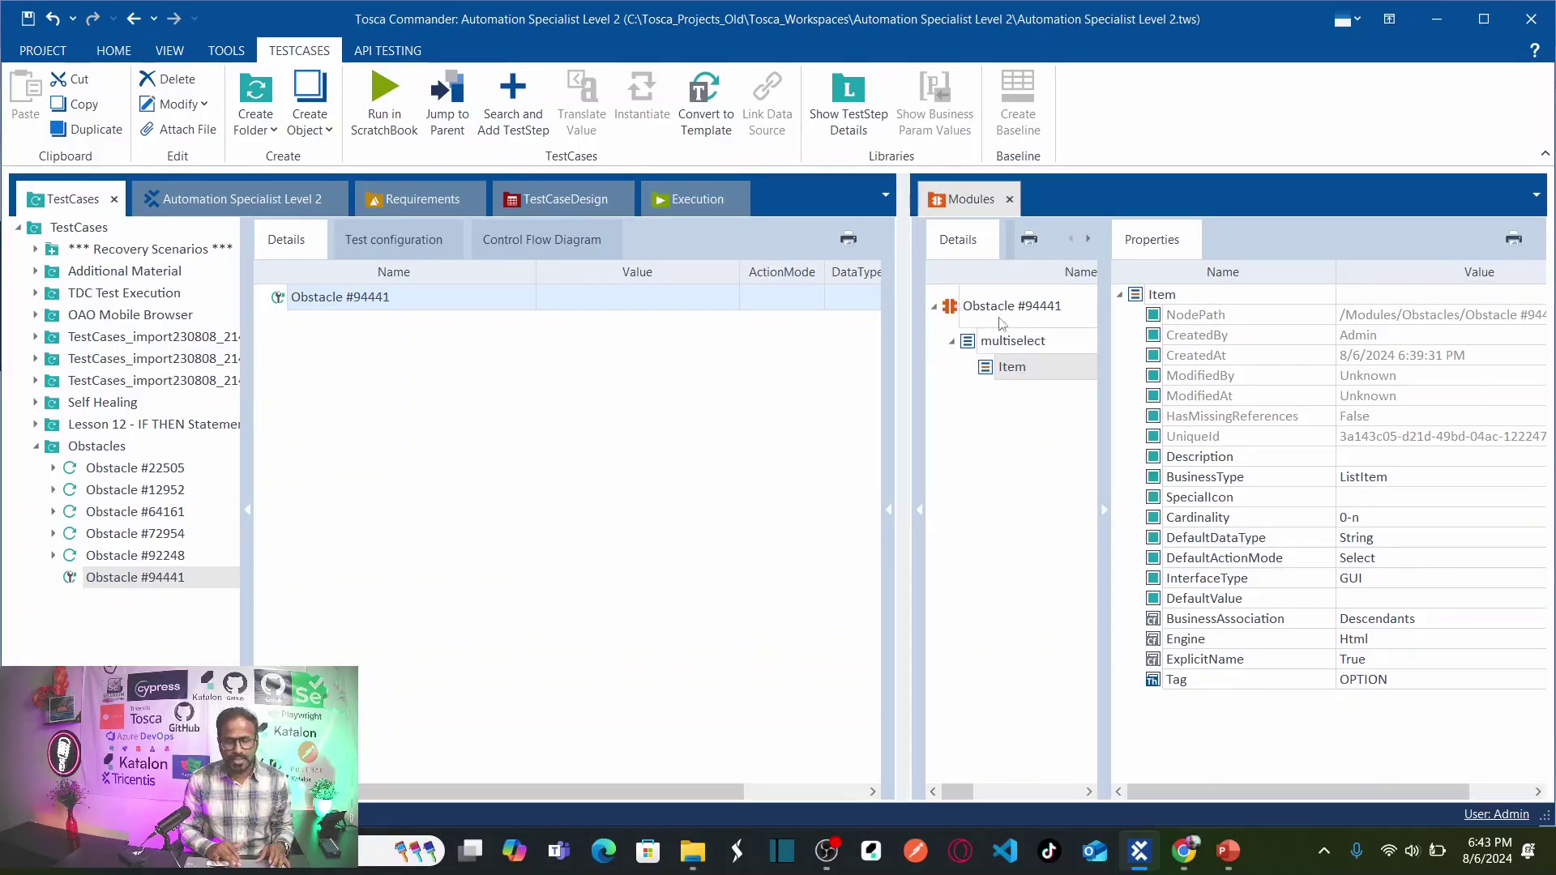
left_click_drag(1102, 404, 1252, 438)
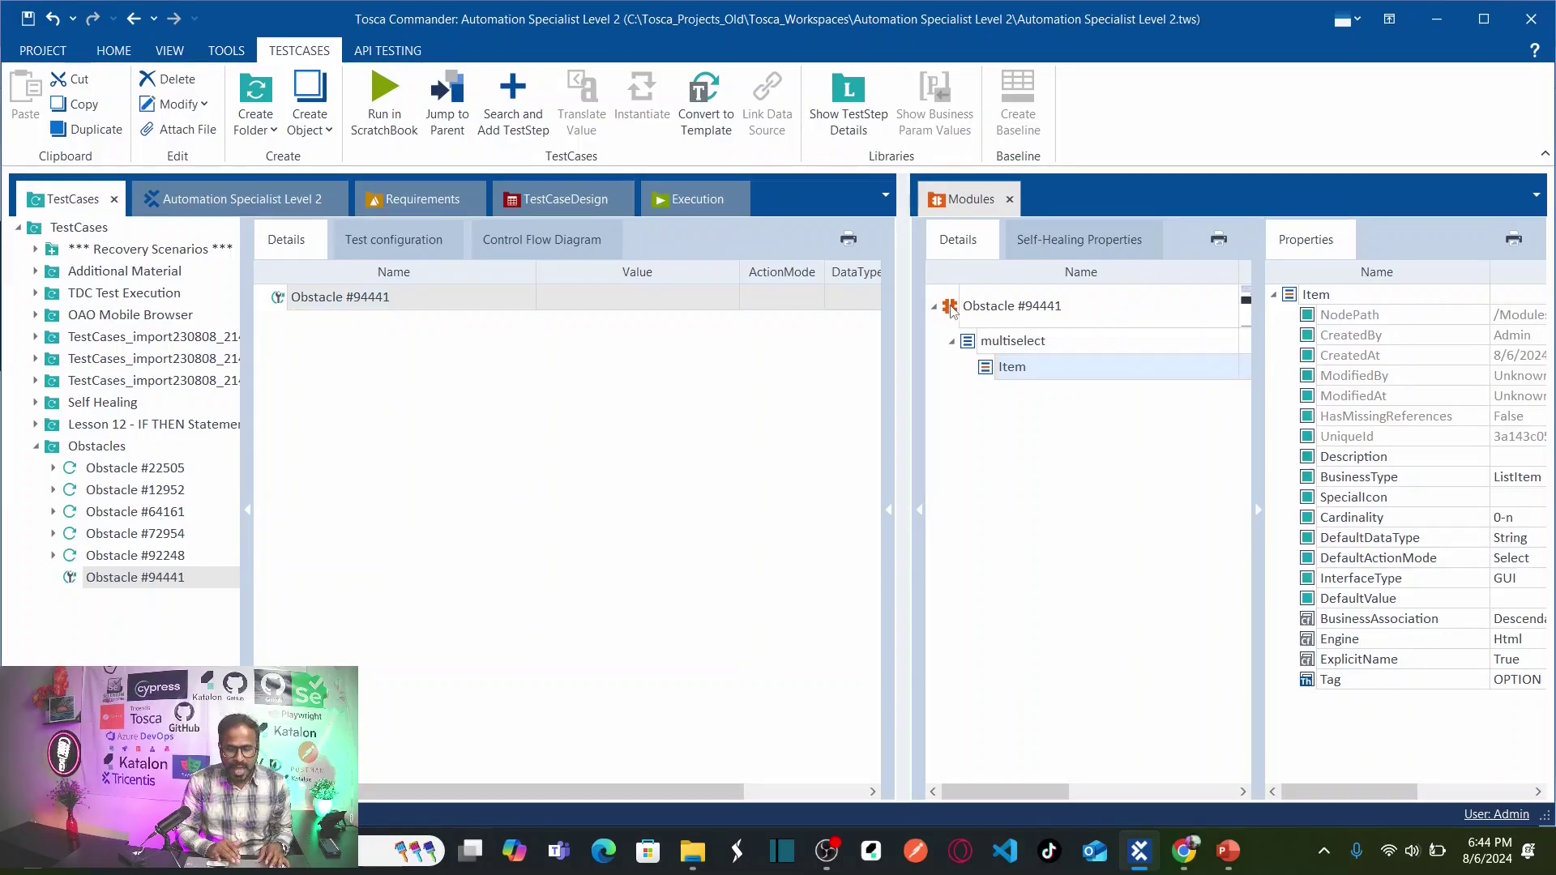
left_click_drag(949, 310, 359, 293)
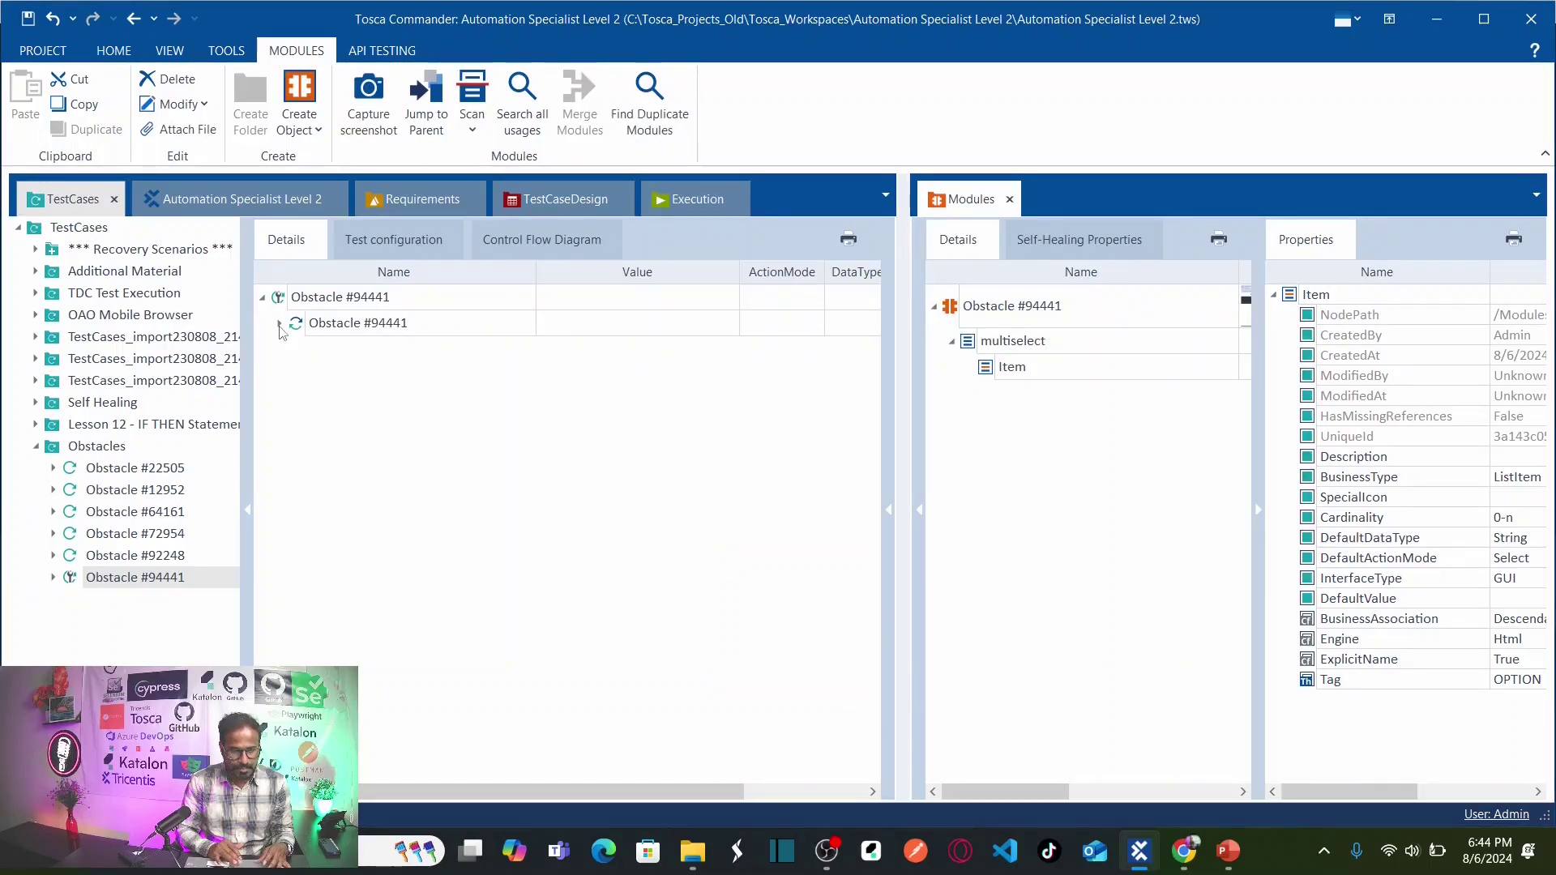
left_click(280, 325)
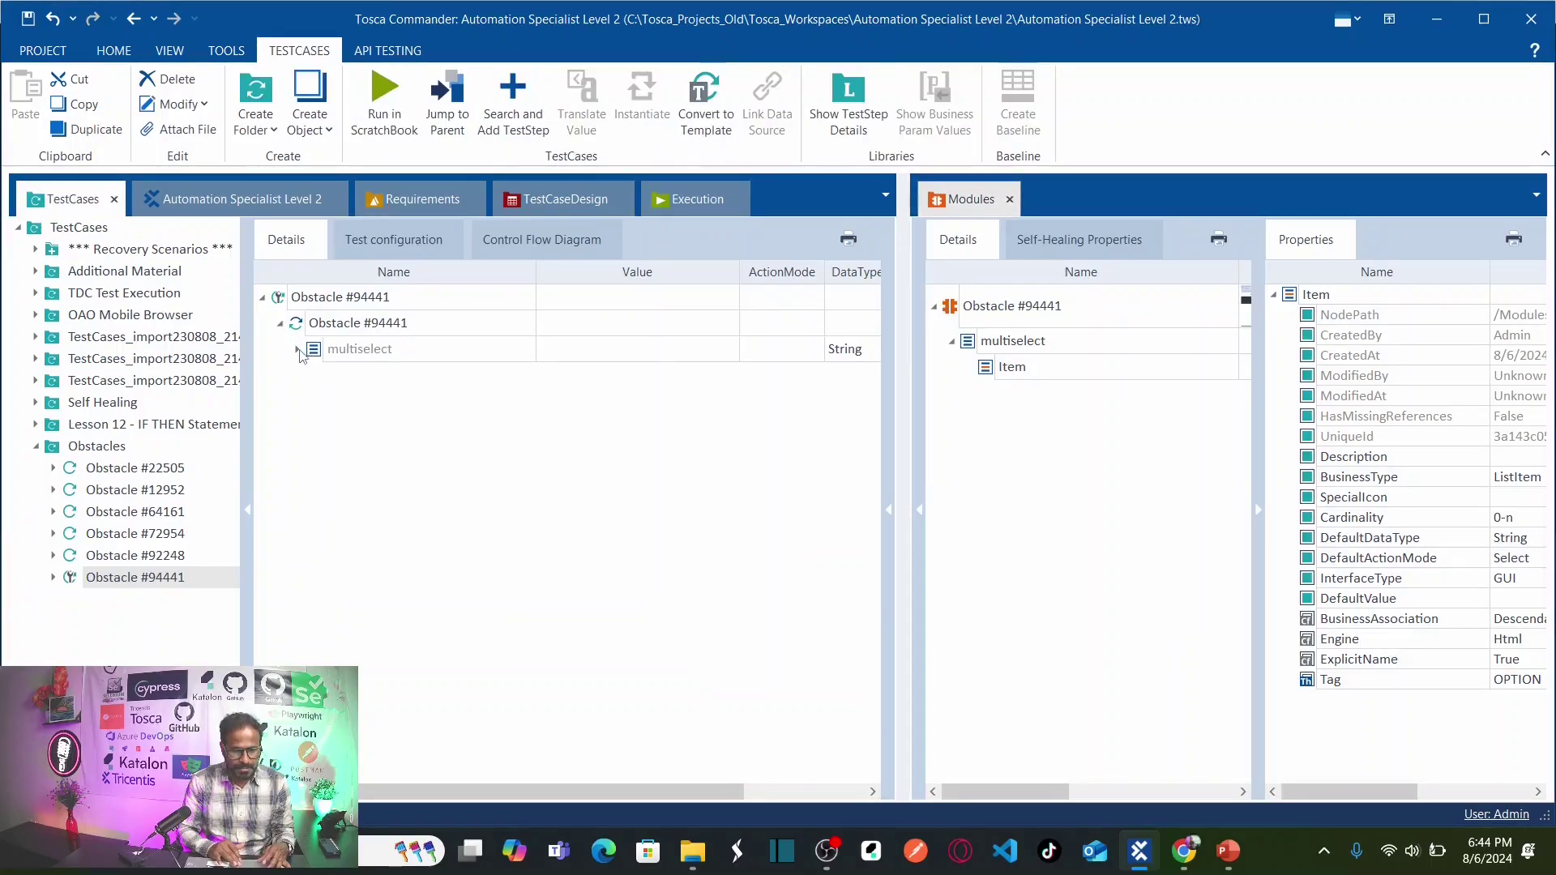
left_click(298, 350)
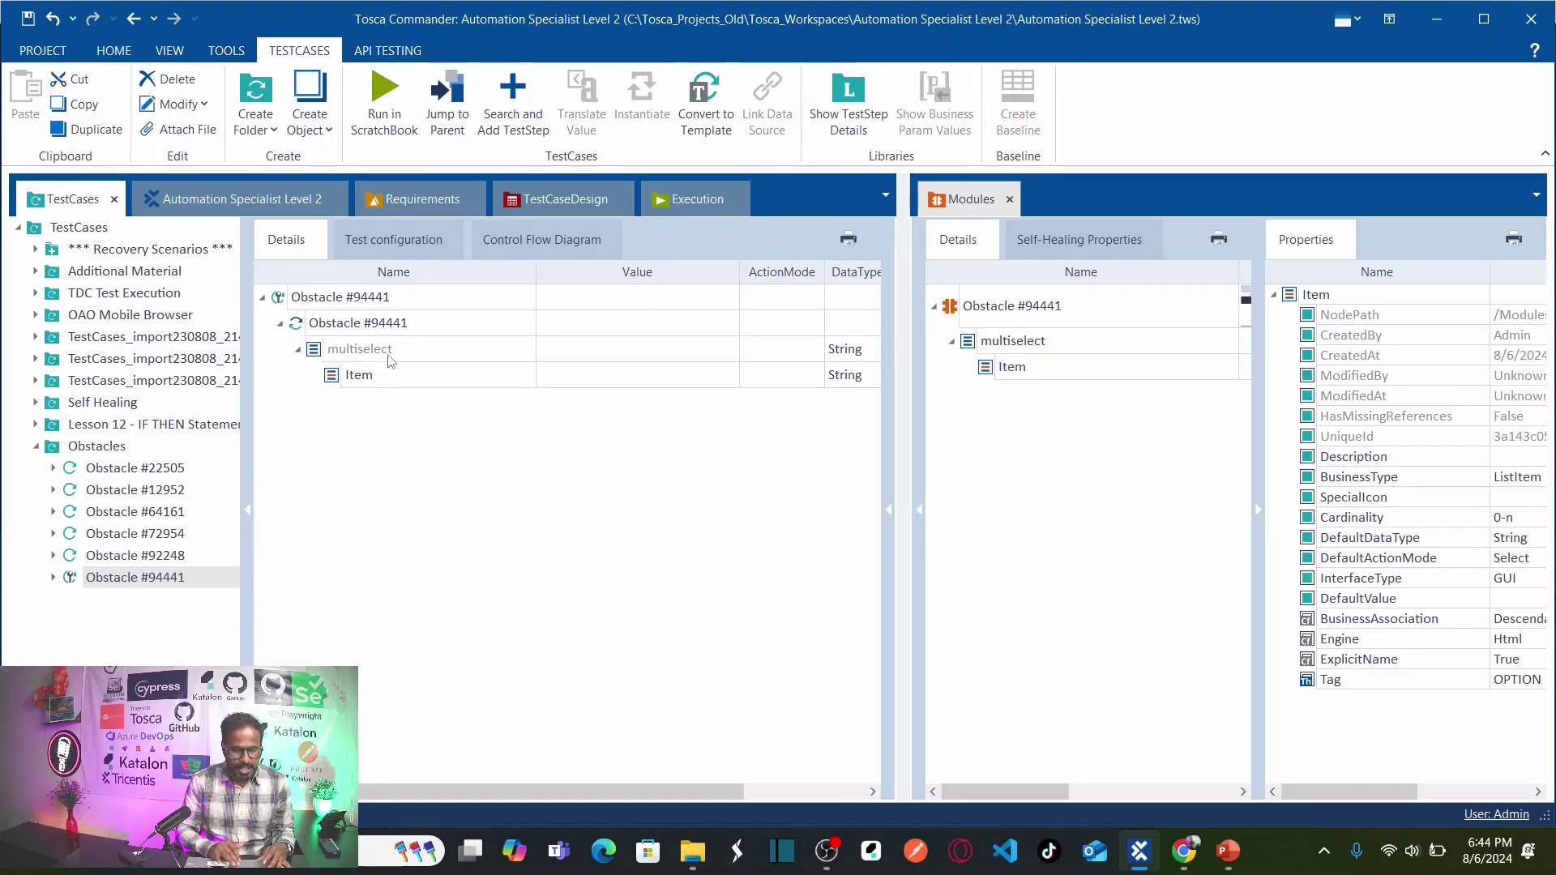
- Name the Item under multiselect Functional in the test step, copying the word from the obstacle's description on the web page
left_click(391, 361)
left_click(415, 382)
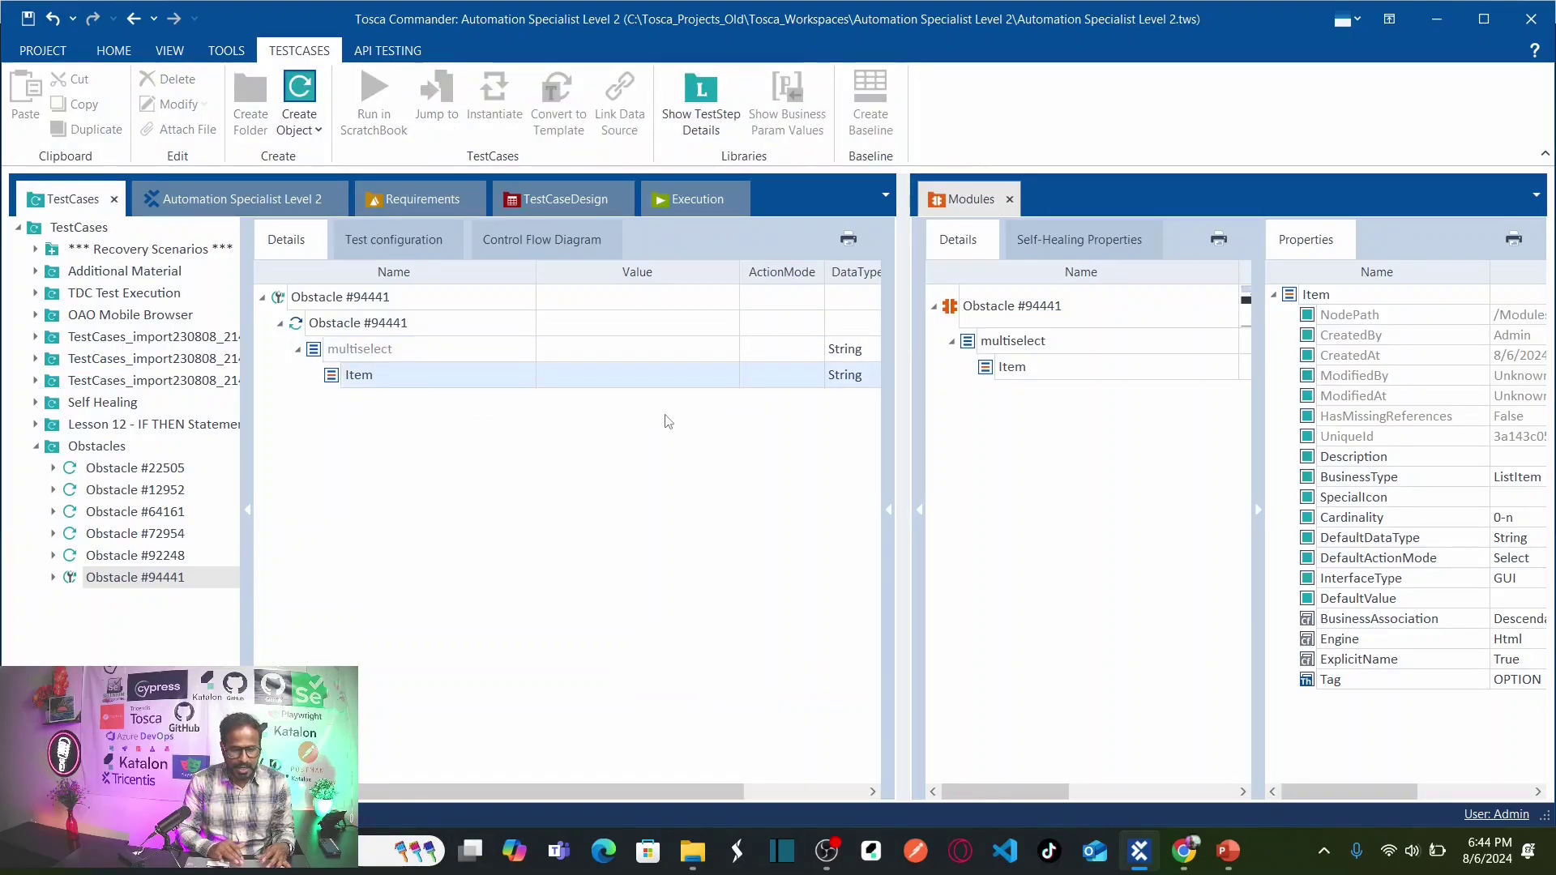
left_click_drag(902, 424, 965, 424)
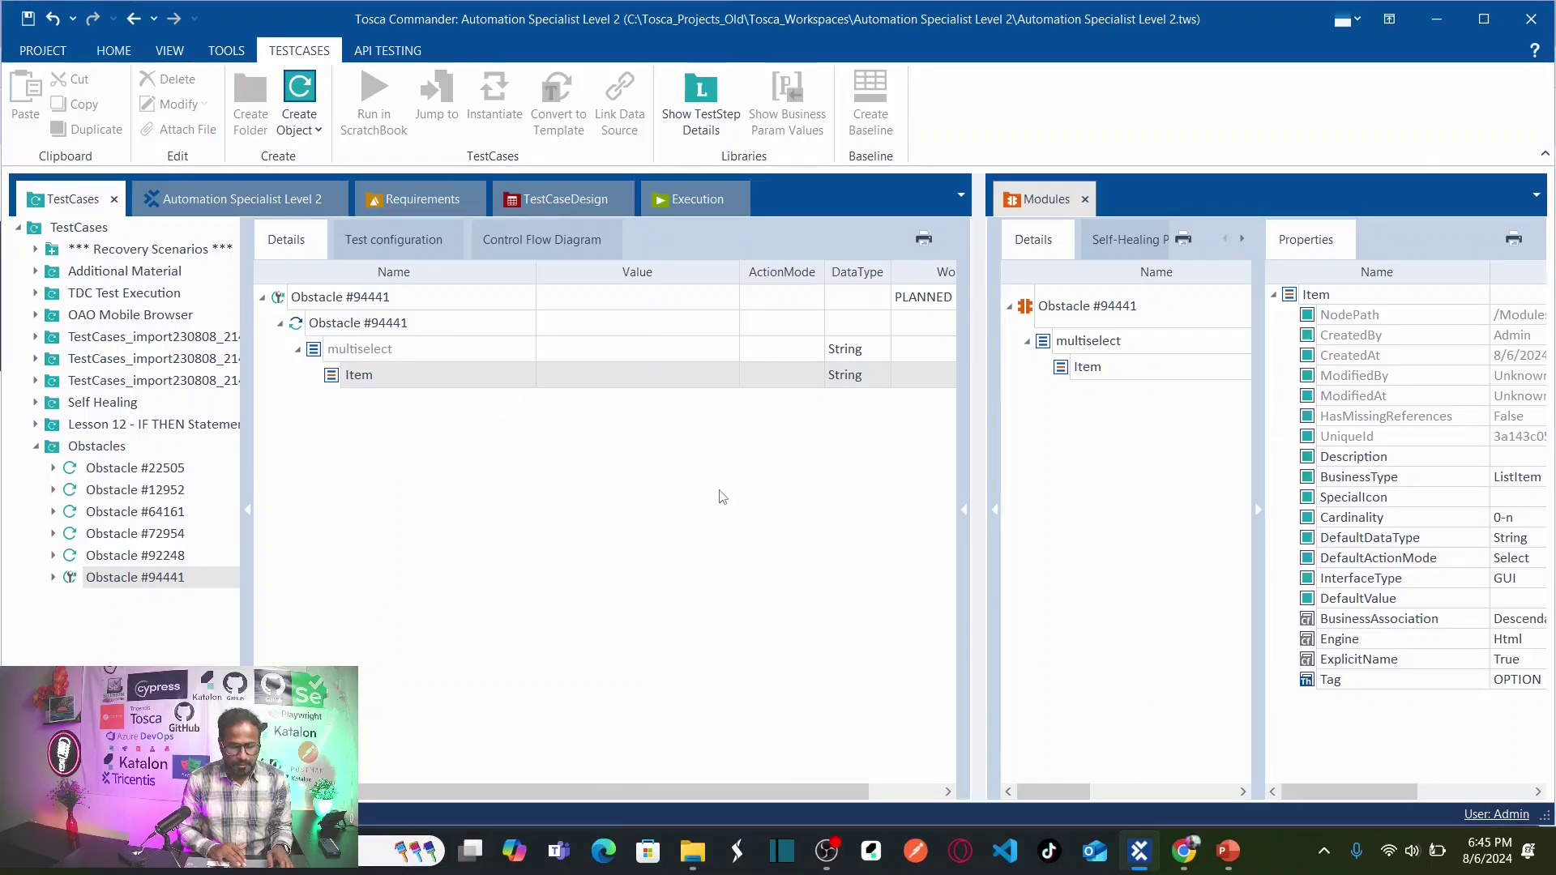
key("alt+Tab")
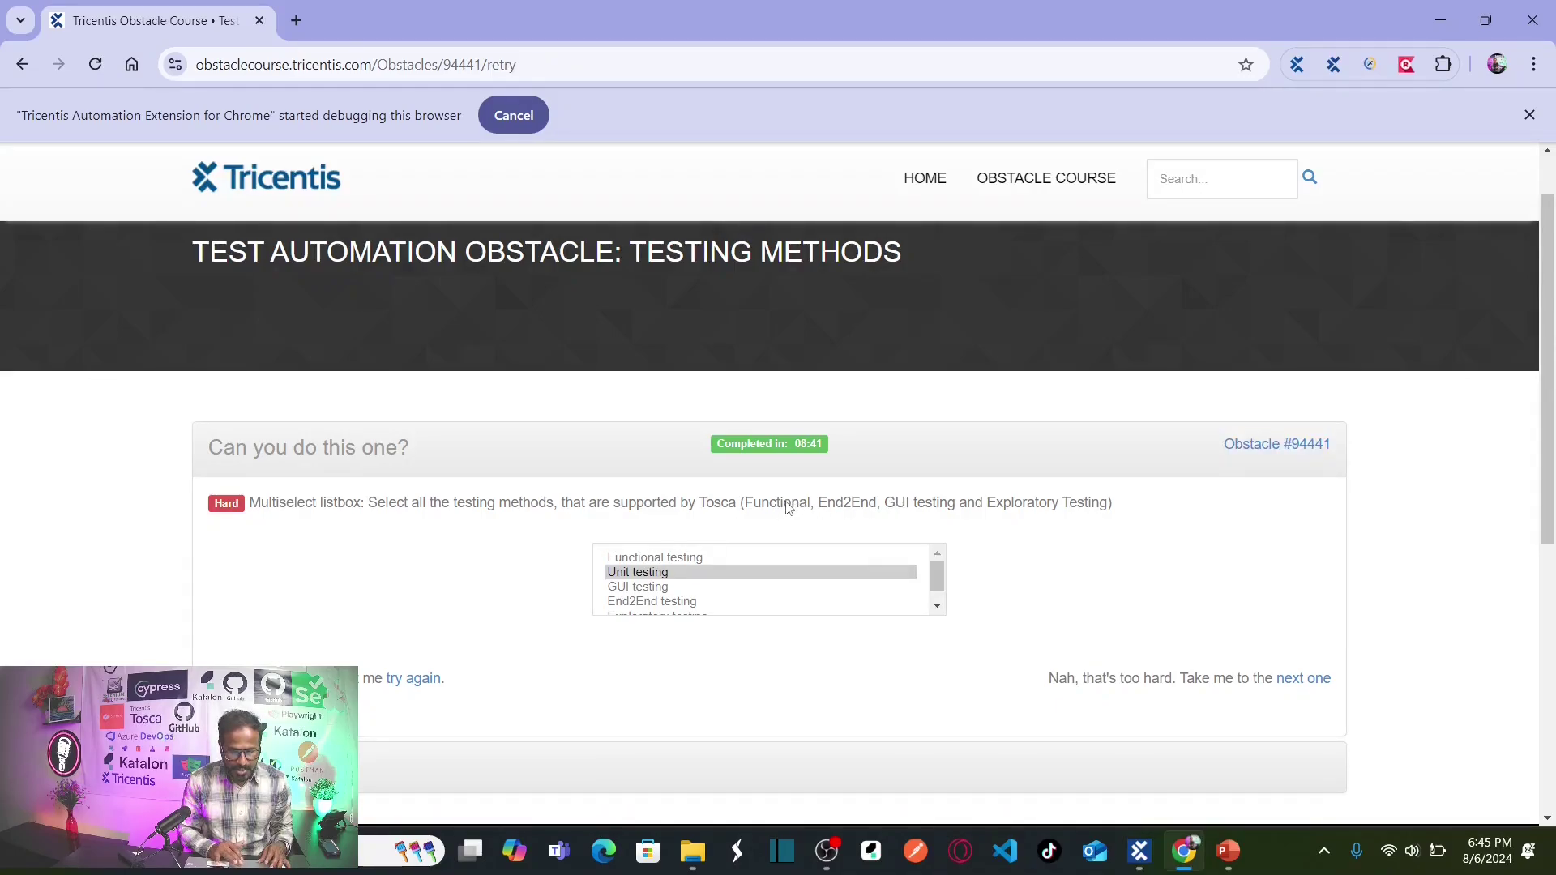
double_click(789, 507)
key("ctrl+c")
key("alt+Tab")
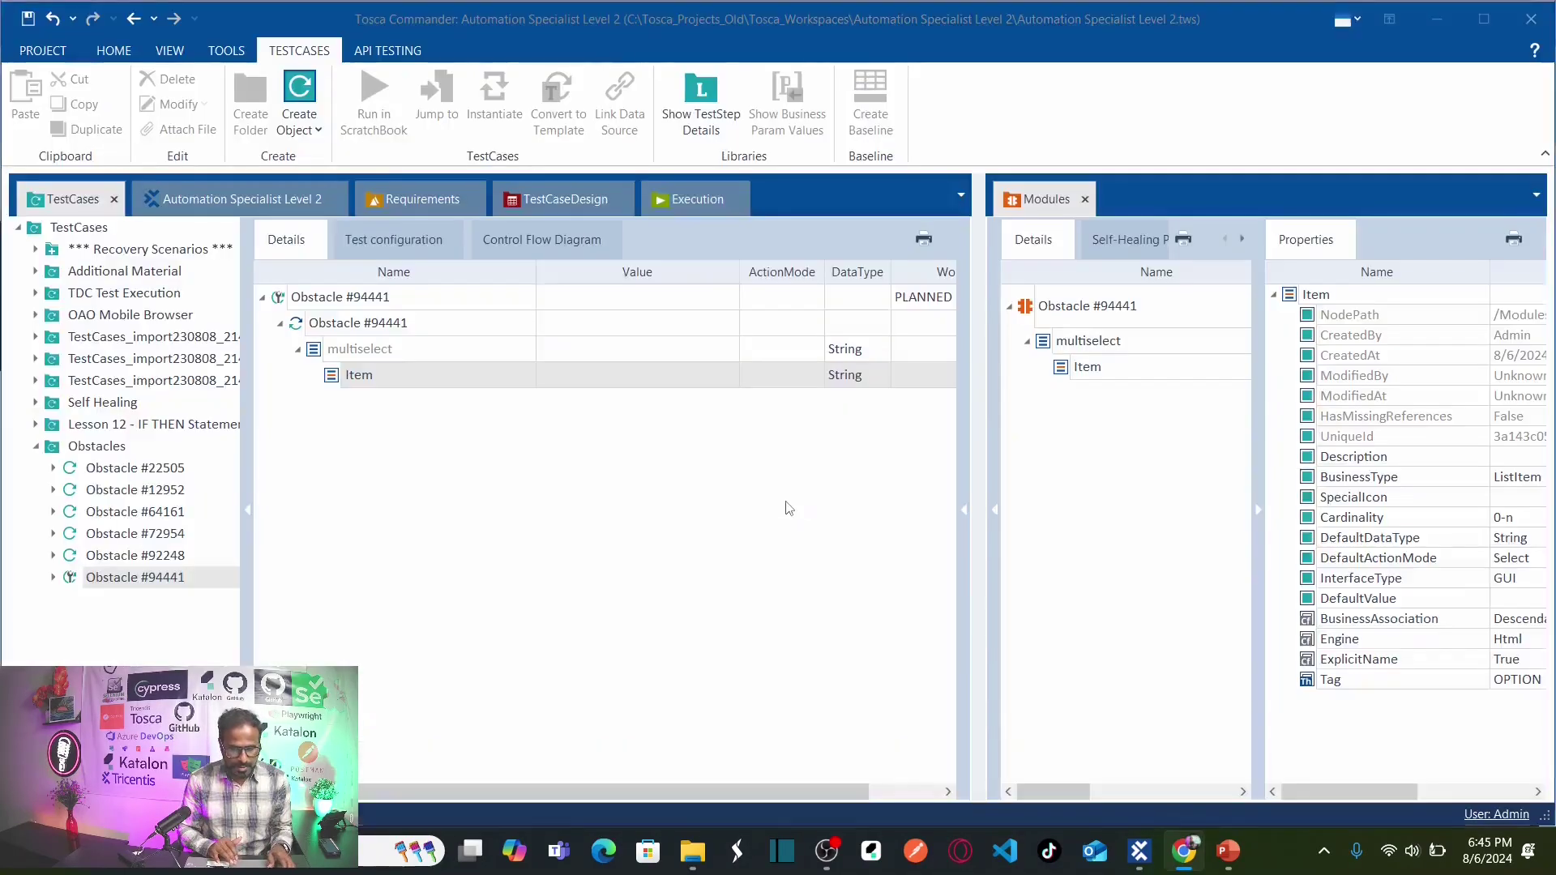
left_click(419, 375)
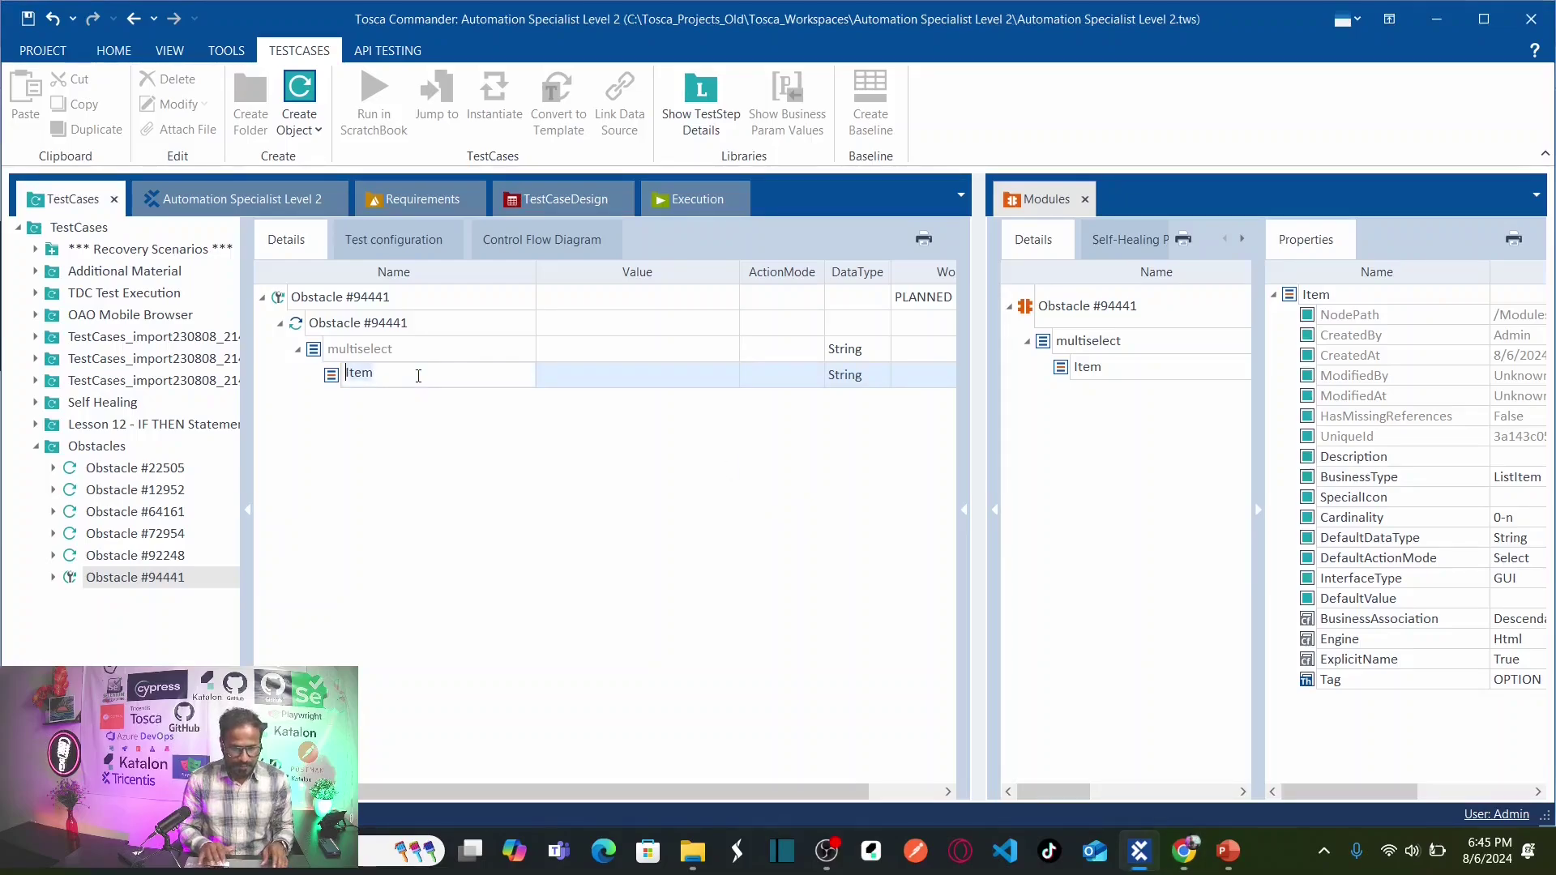
key("ctrl+v")
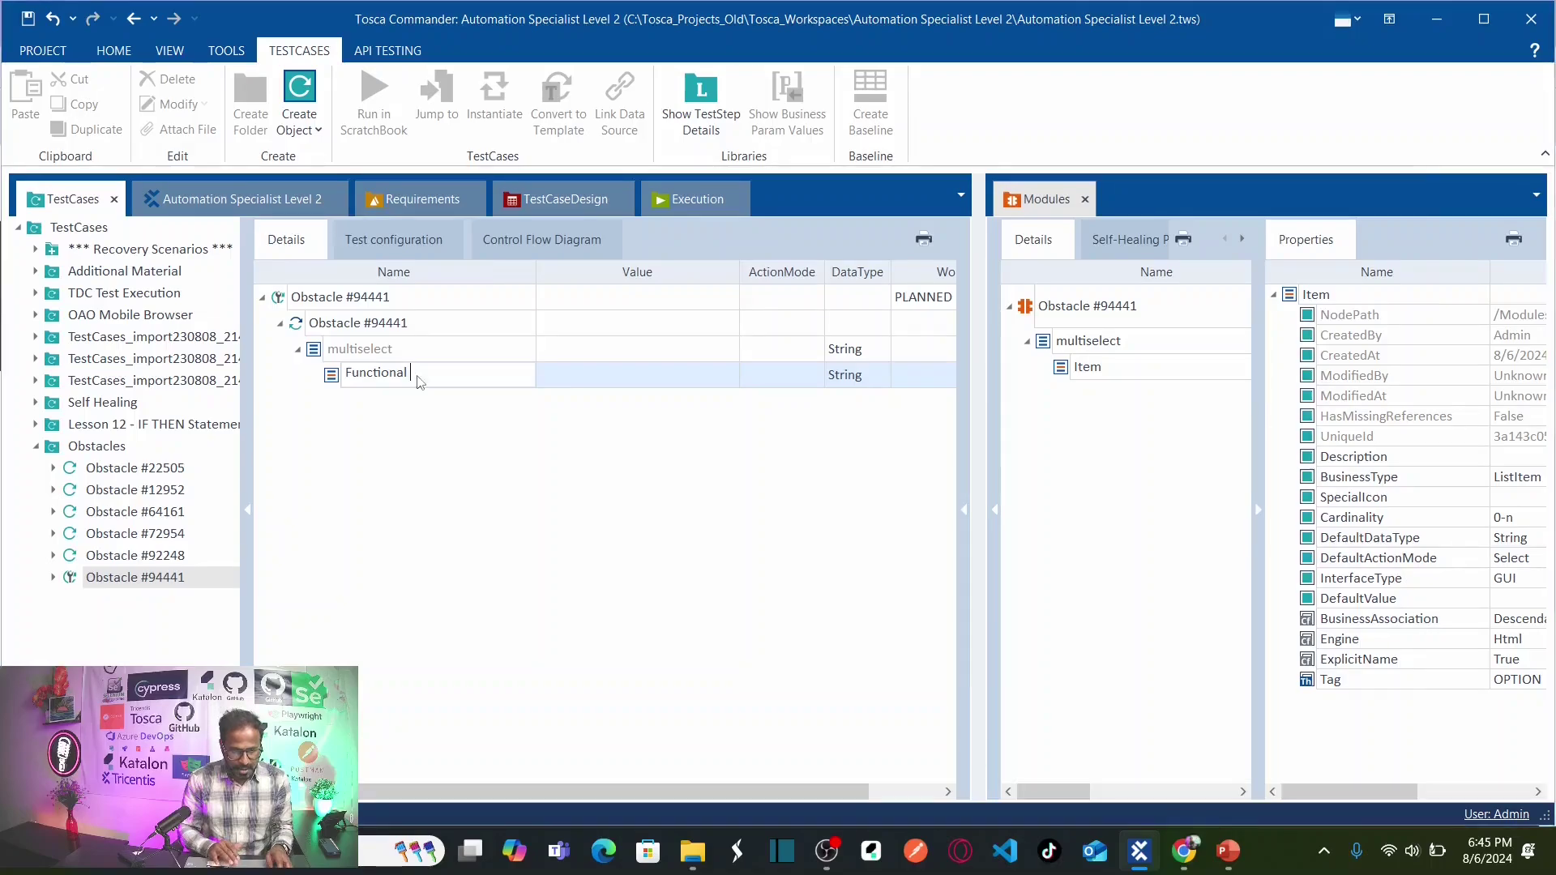
- Check the listbox option's wording on the web page and extend the Functional item's name to Functional testing
key("alt+Tab")
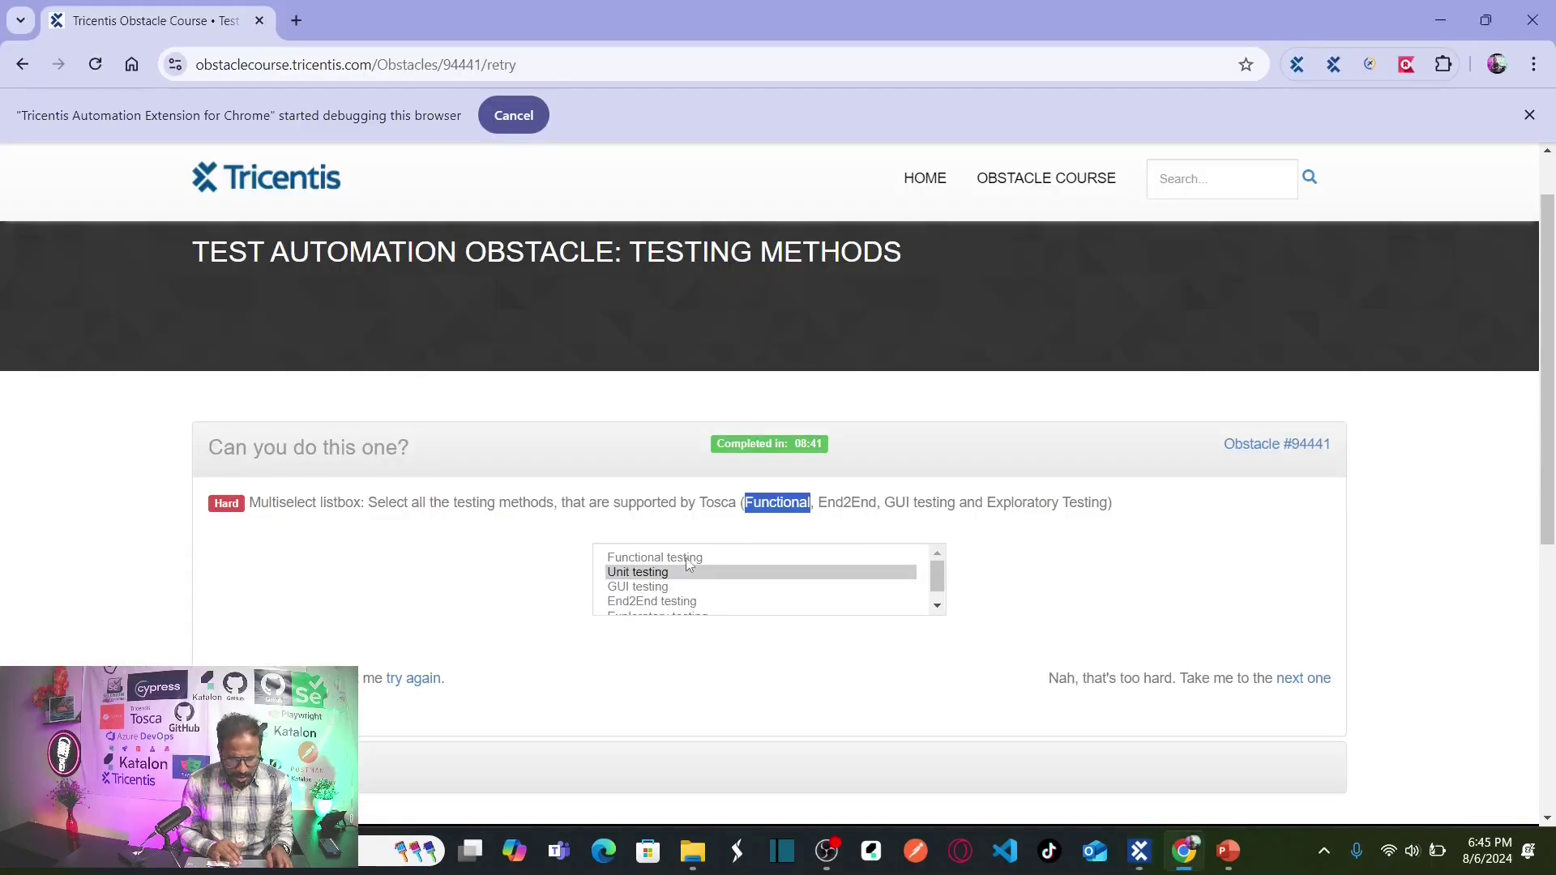
key("alt+Tab")
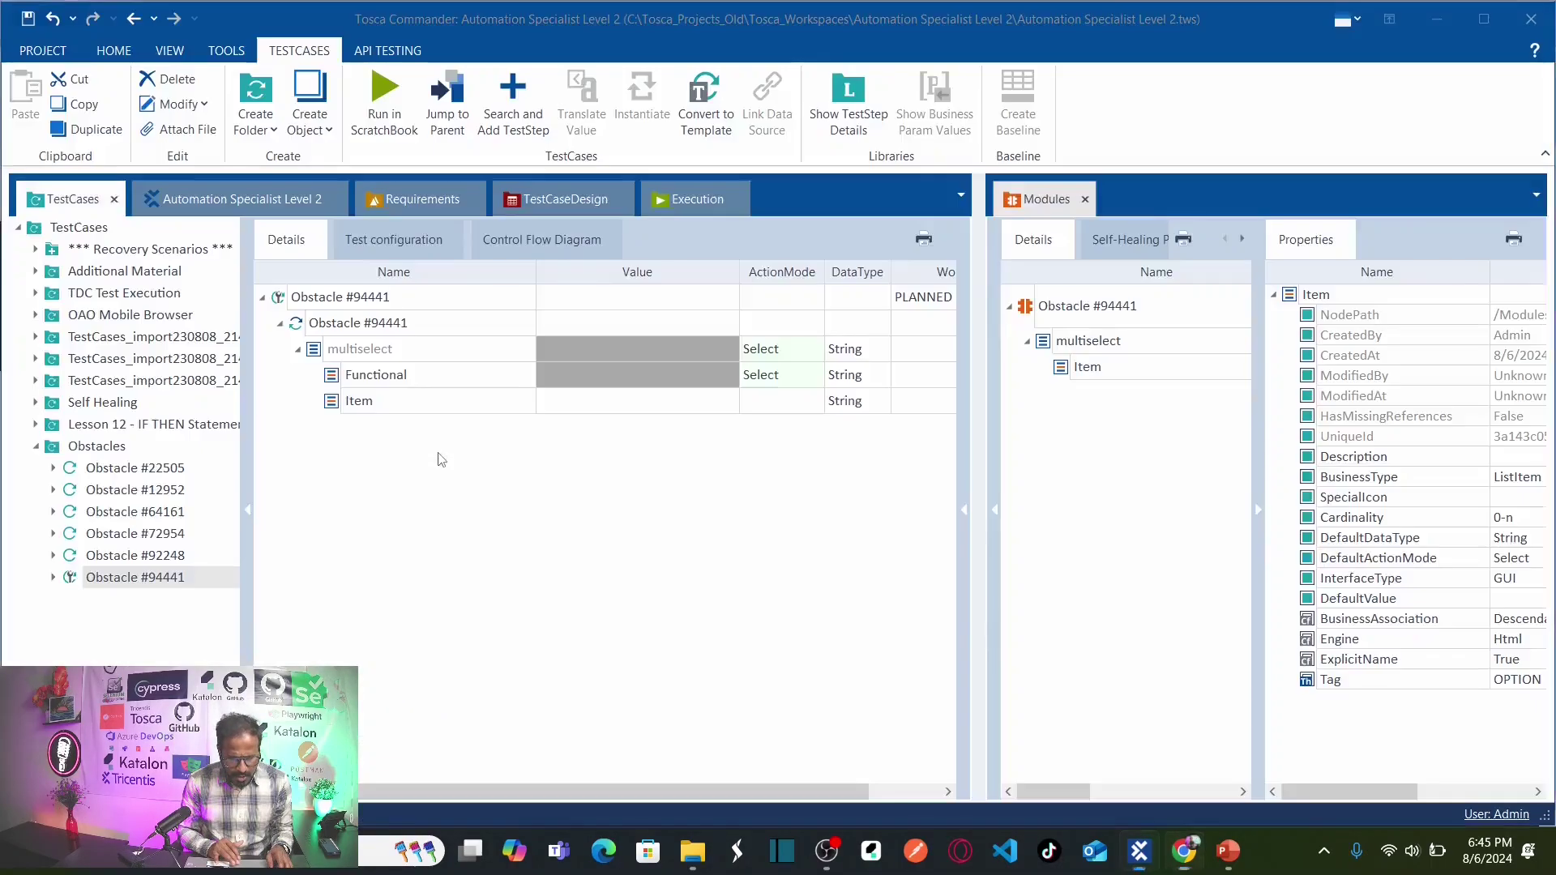
left_click(423, 376)
left_click(422, 376)
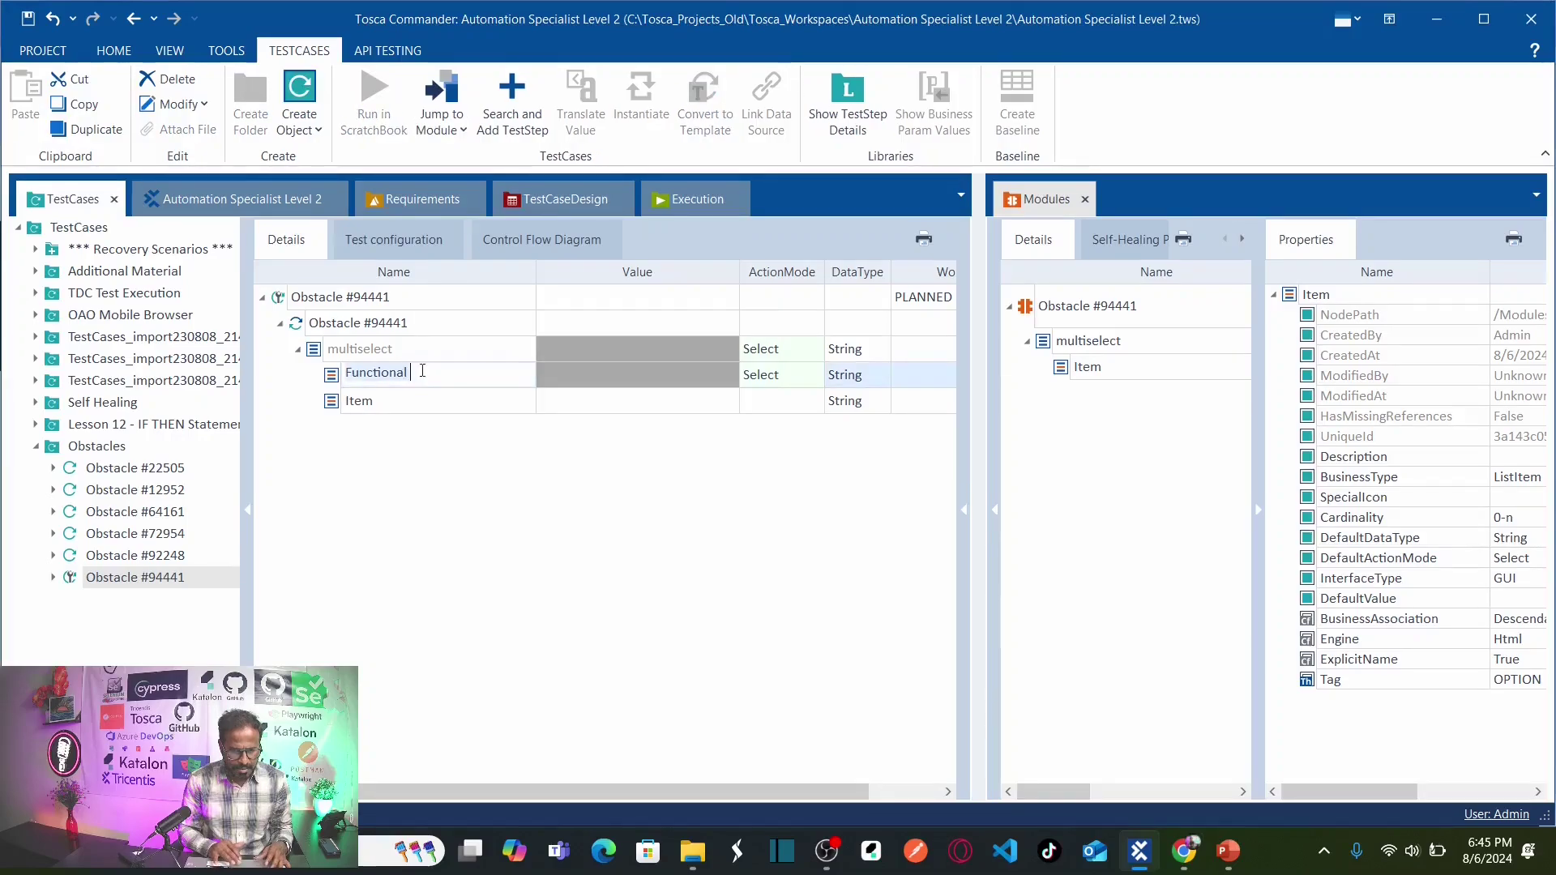
left_click(422, 372)
type("testing")
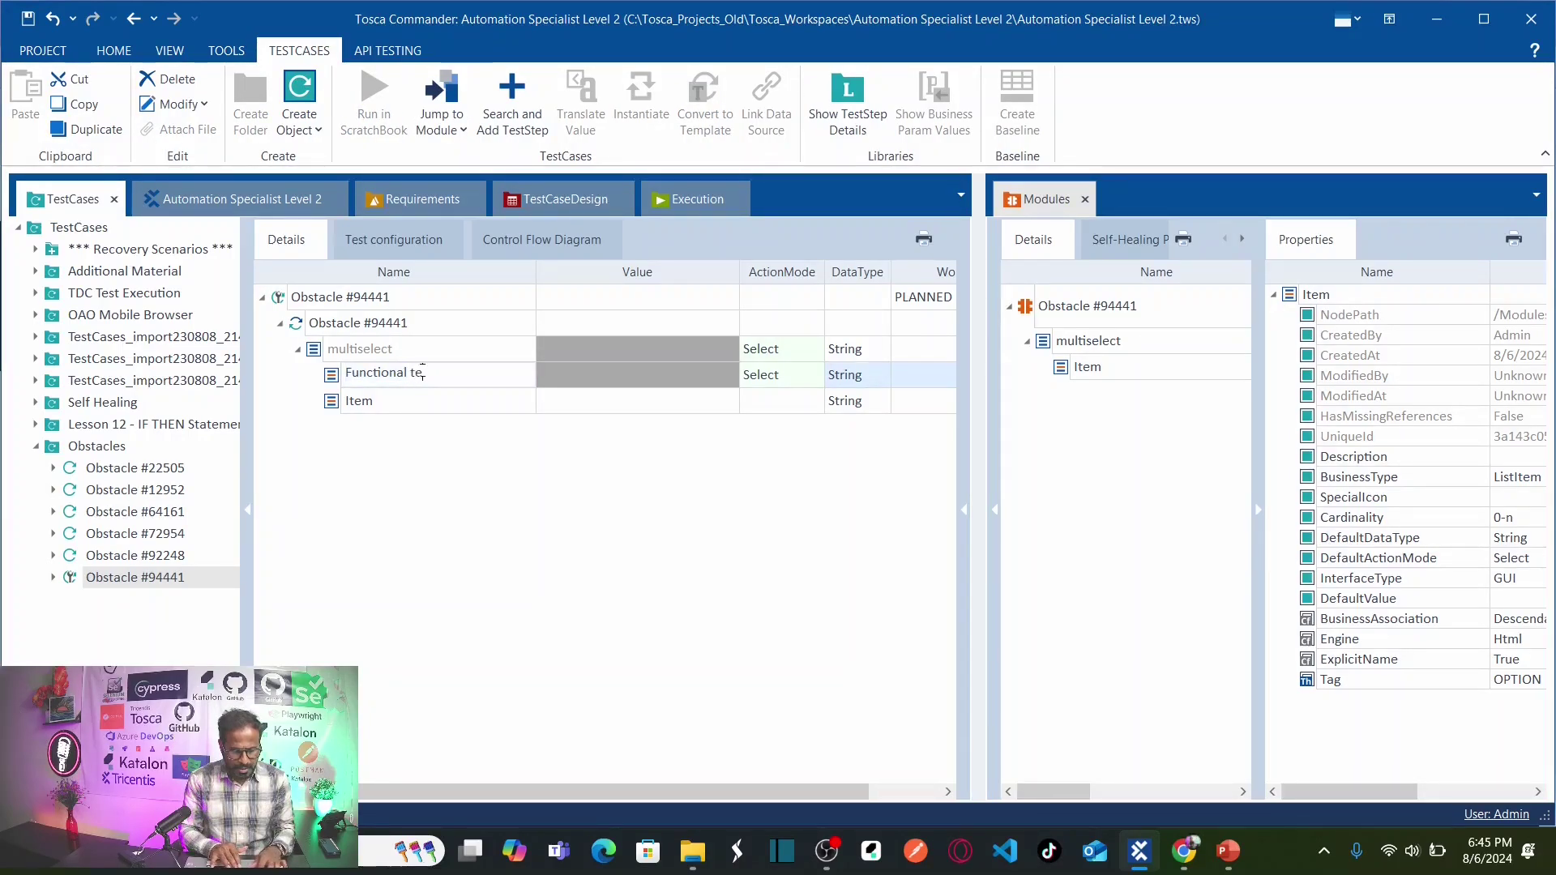
left_click(331, 381)
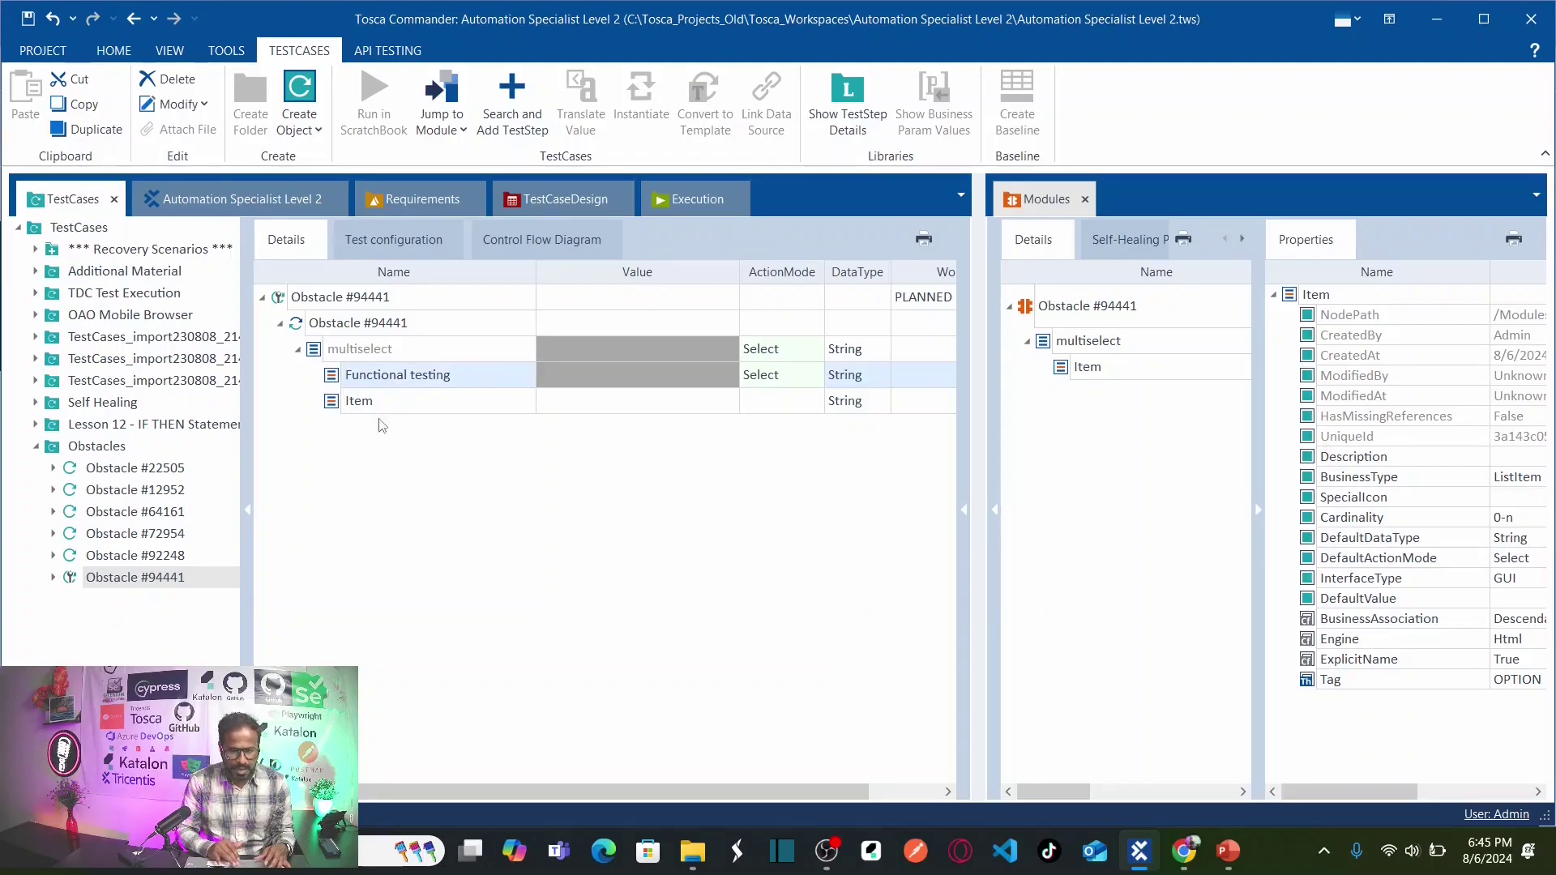
- Add two more items under multiselect by naming each successive blank Item, using the placeholder names sjkdkj and end2end
left_click(333, 405)
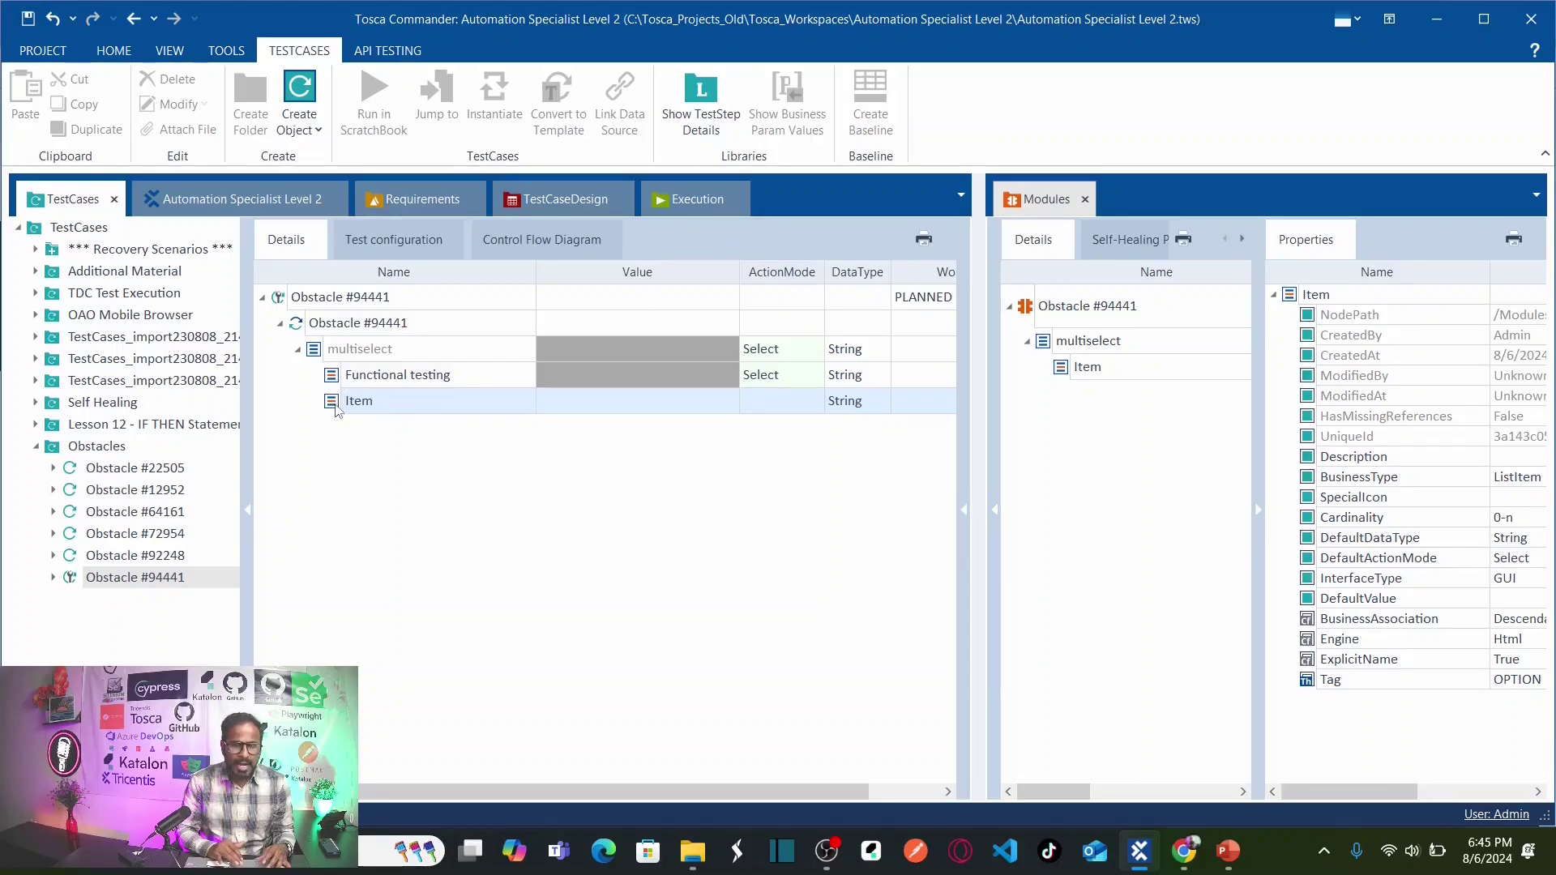
left_click(398, 406)
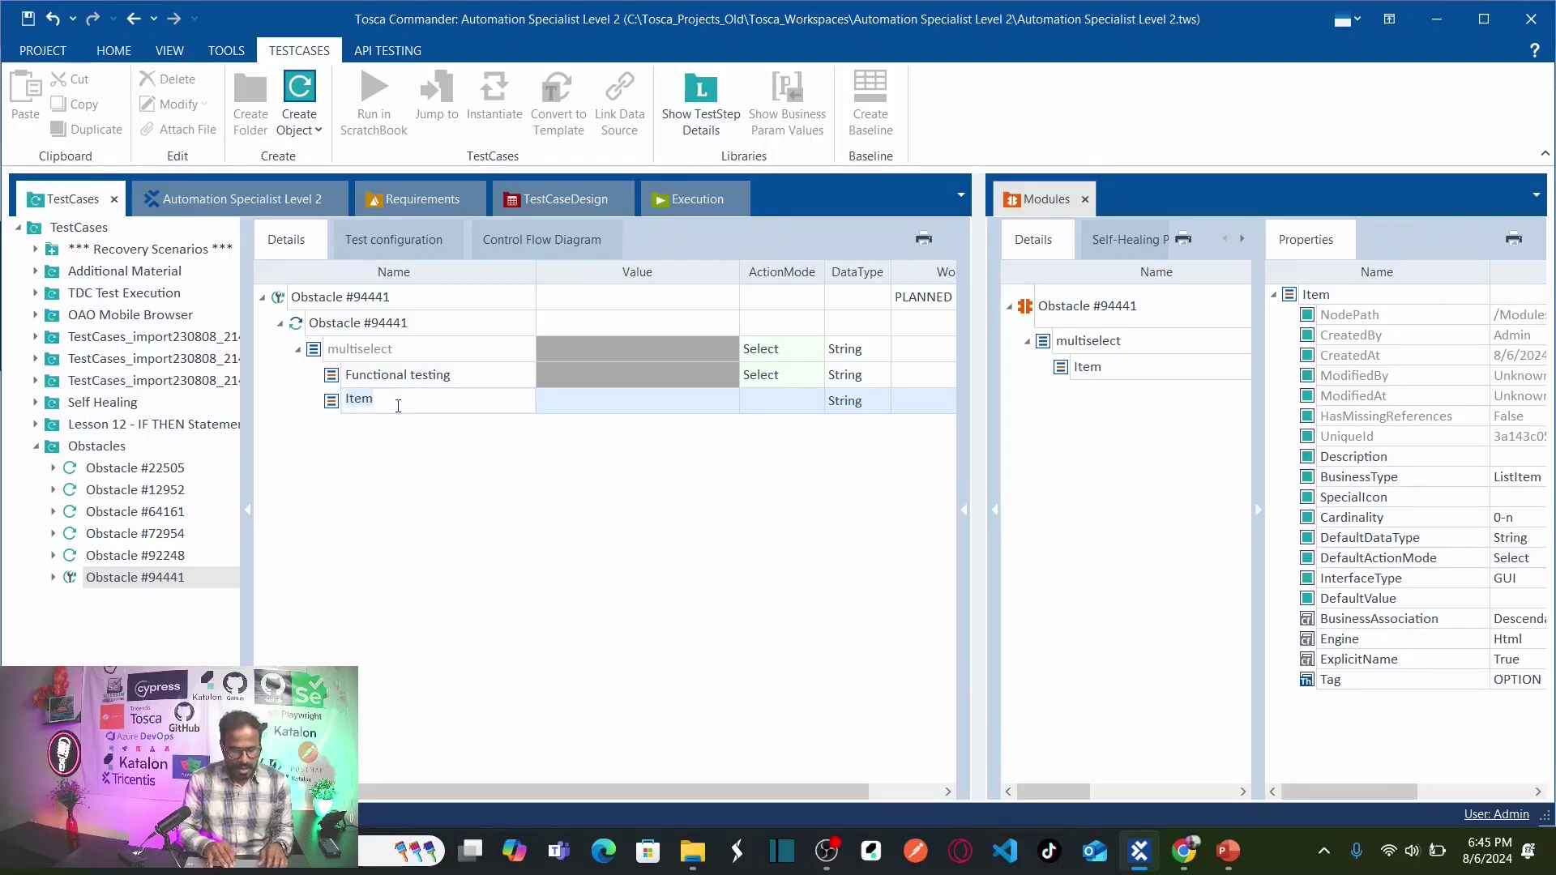
type("sjkdkj")
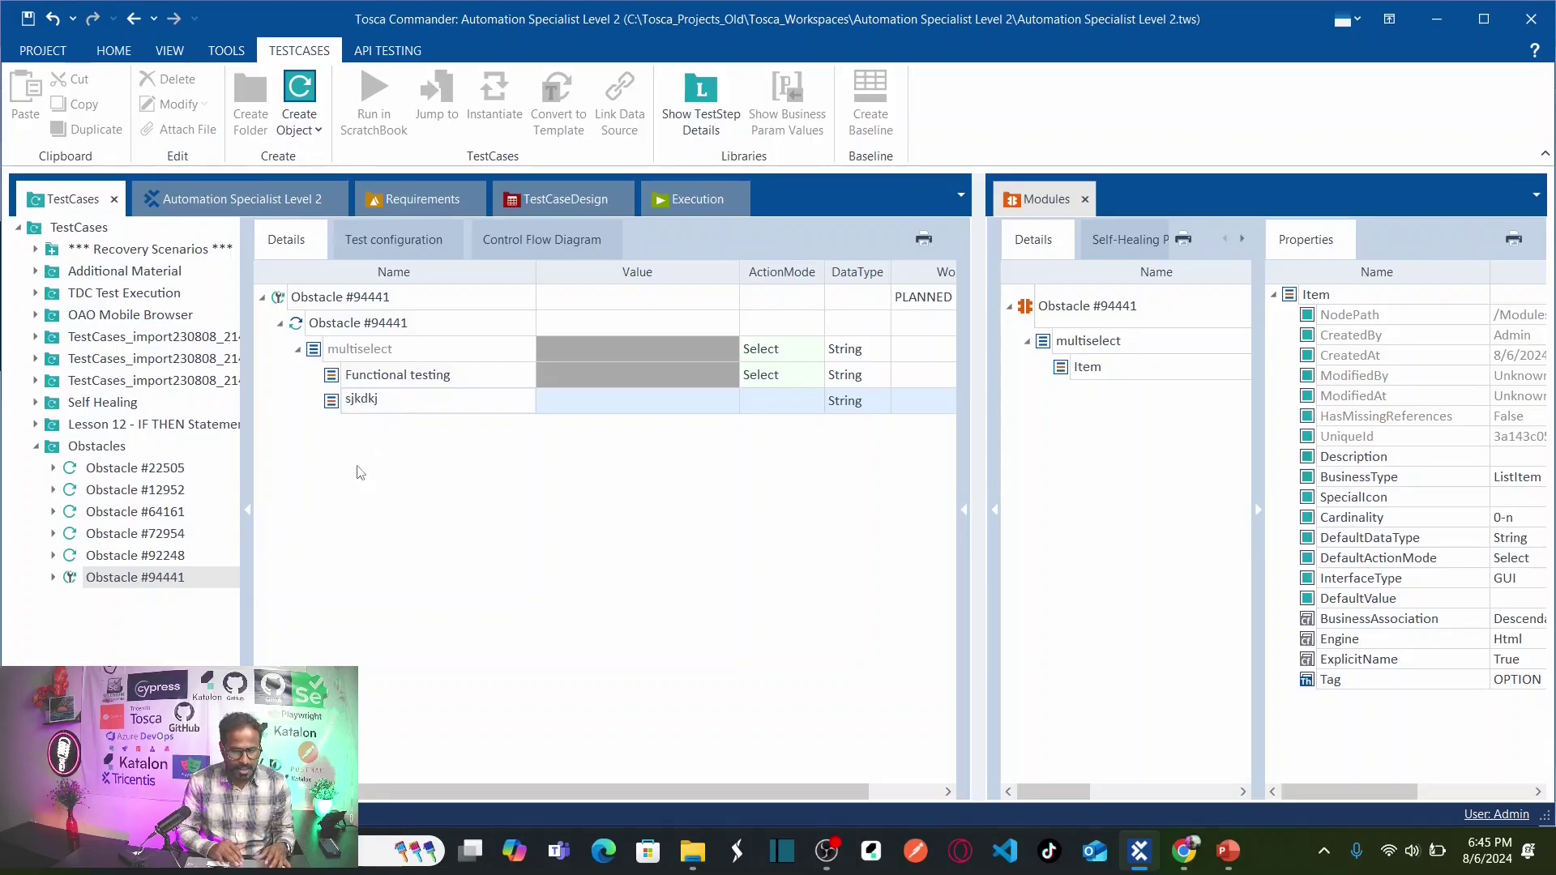
key("Return")
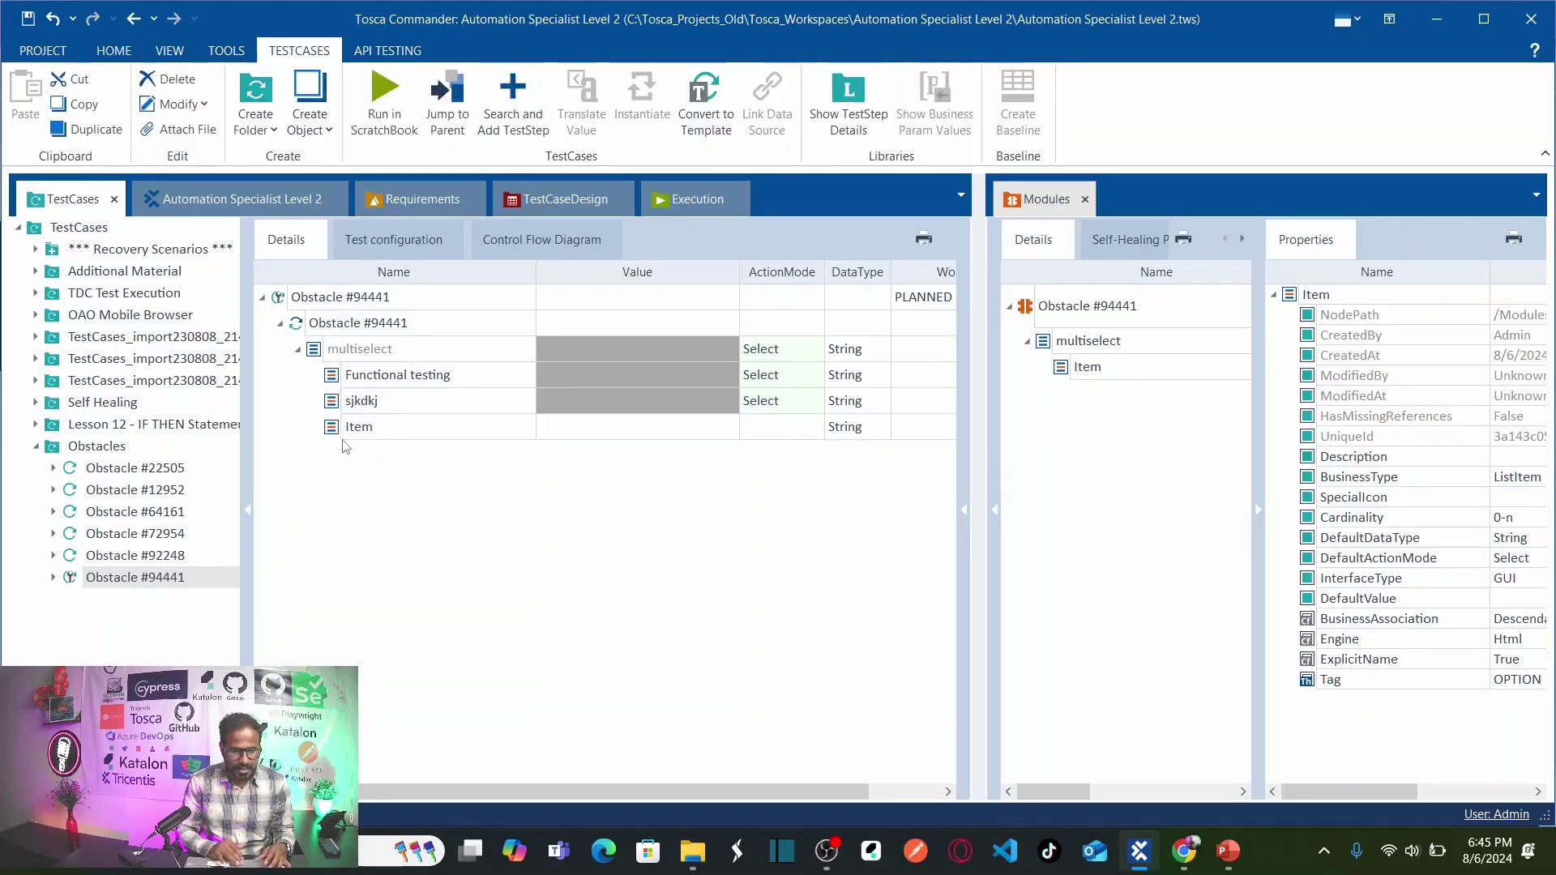
left_click(400, 429)
type("end2end")
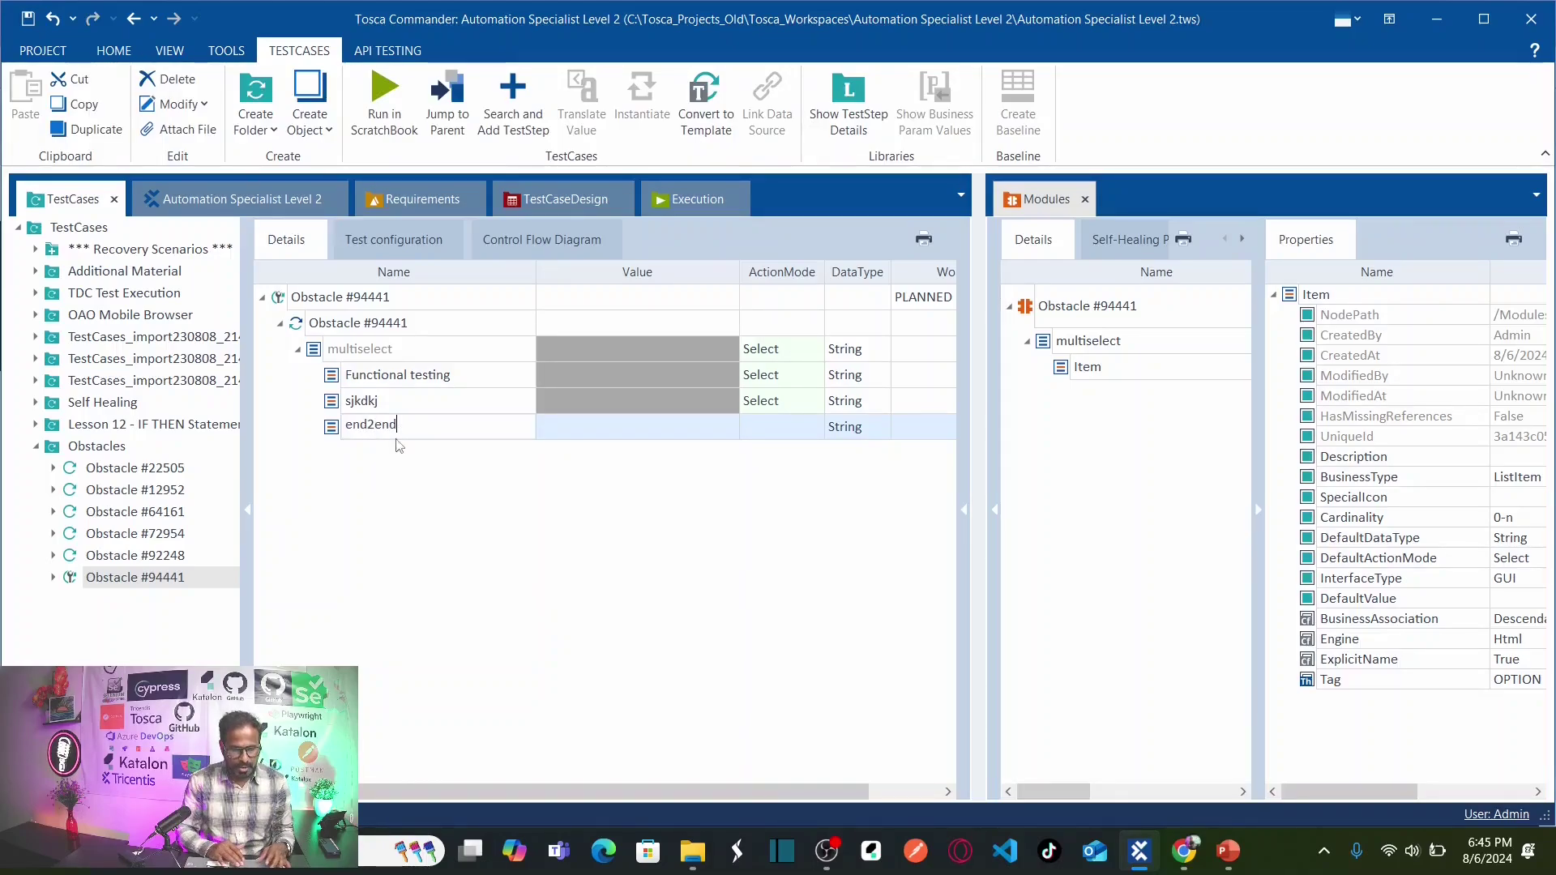
key("Return")
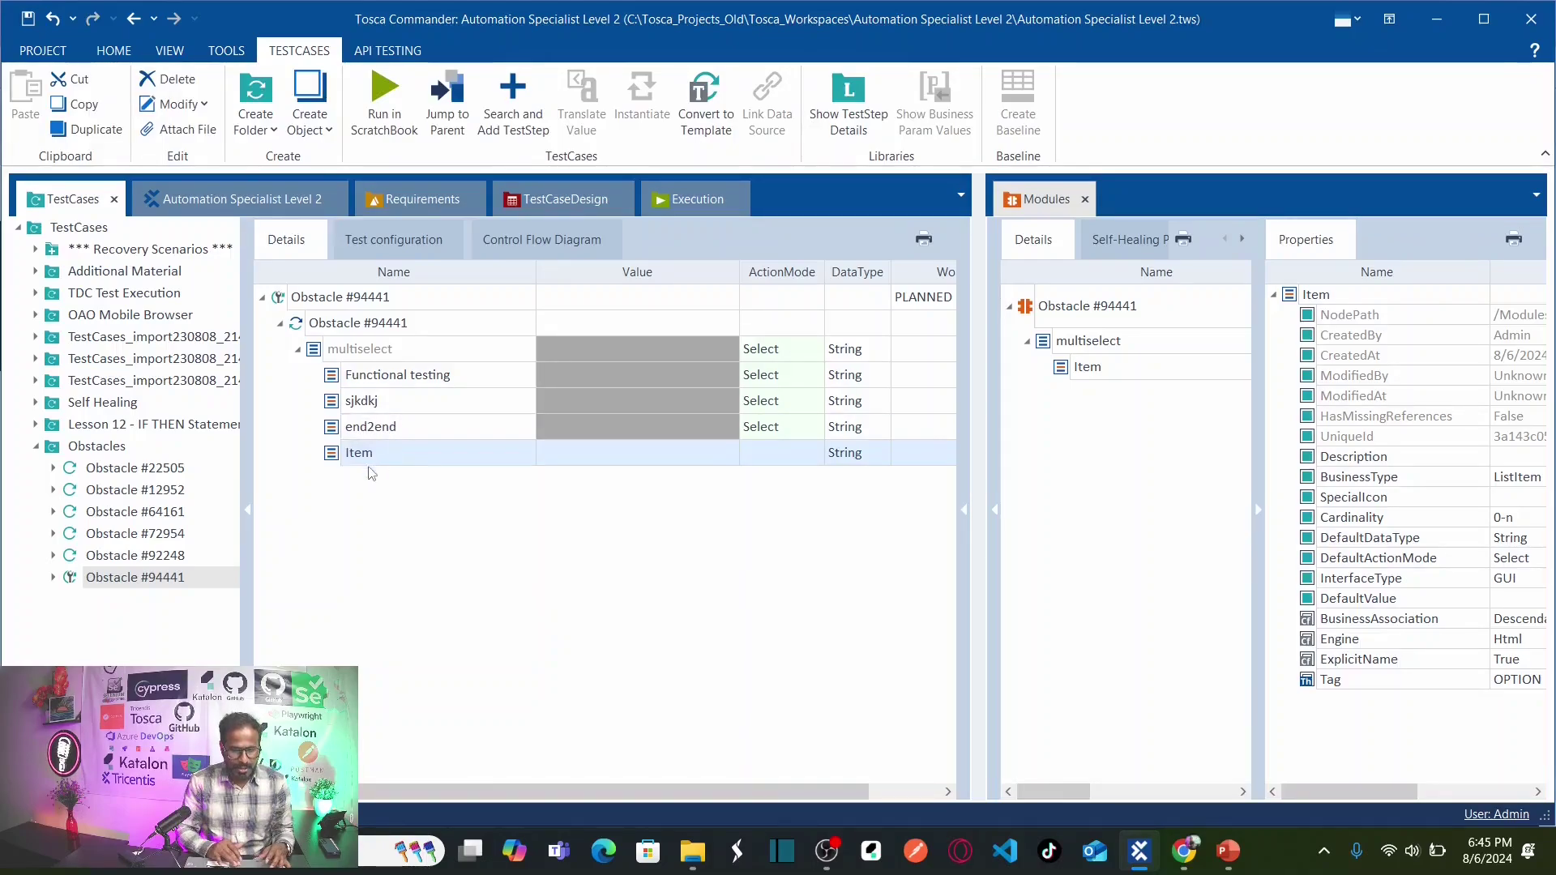
left_click(399, 405)
key("Down")
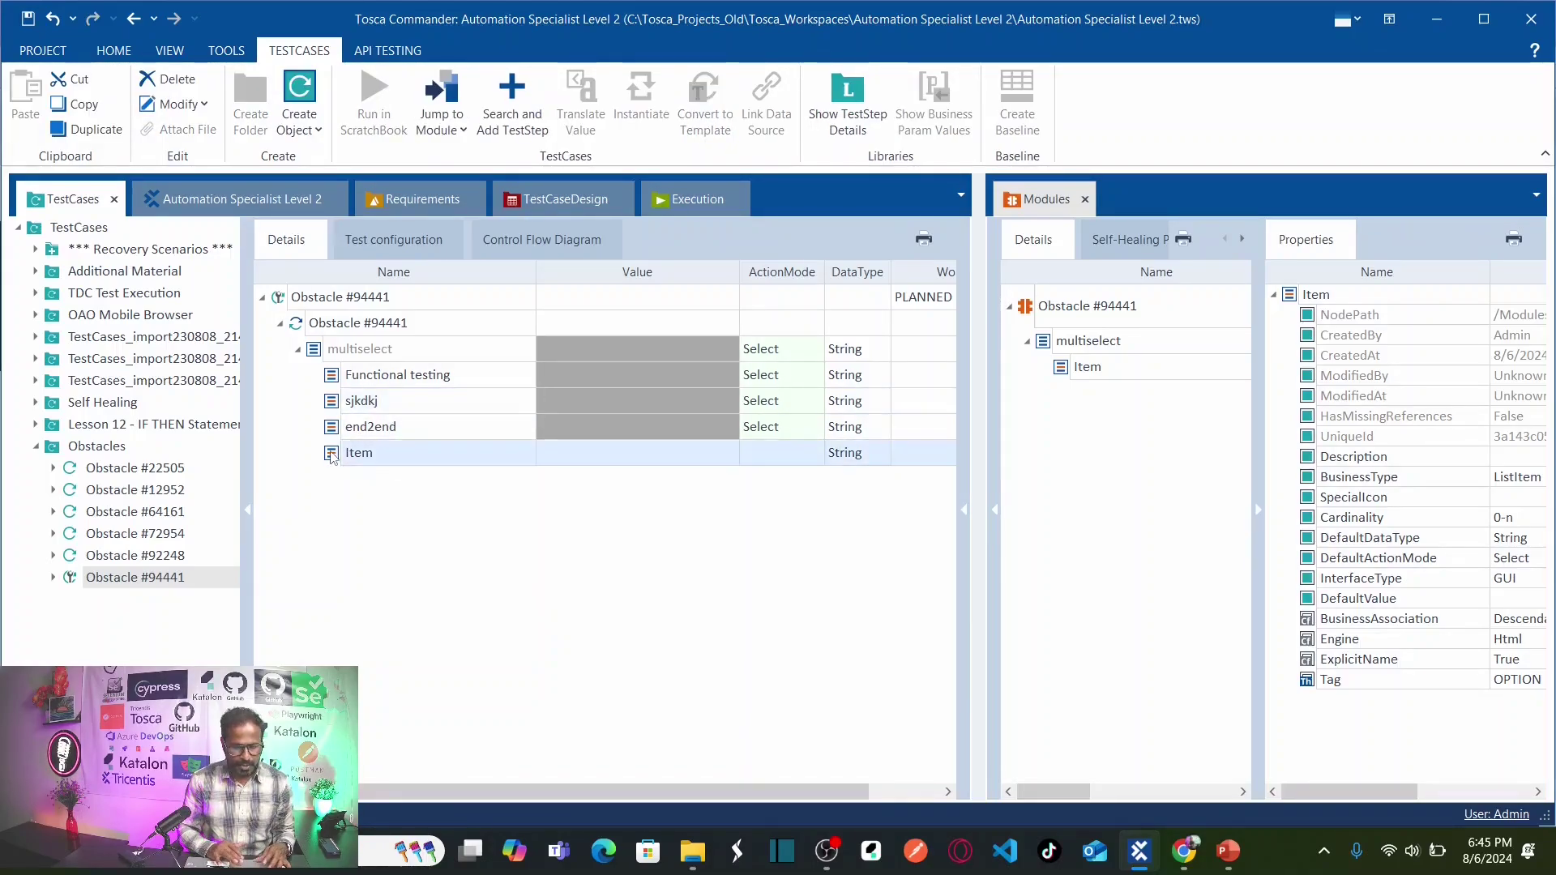
key("Menu")
key("Escape")
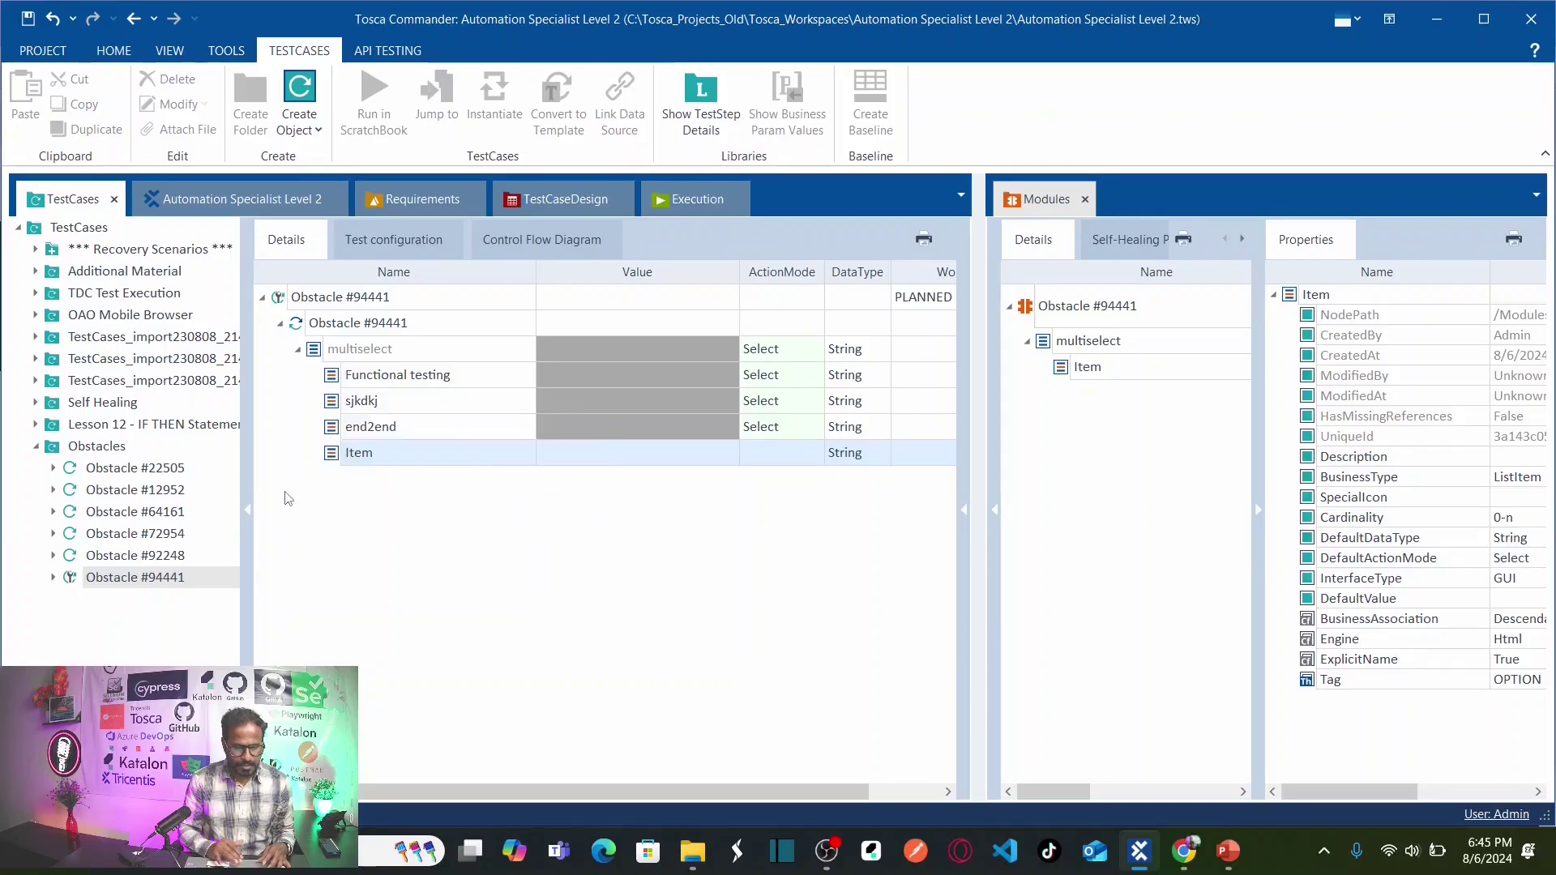
- Rename the sjkdkj item as End2End testing, copying End2End from the obstacle's description on the web page
left_click(394, 406)
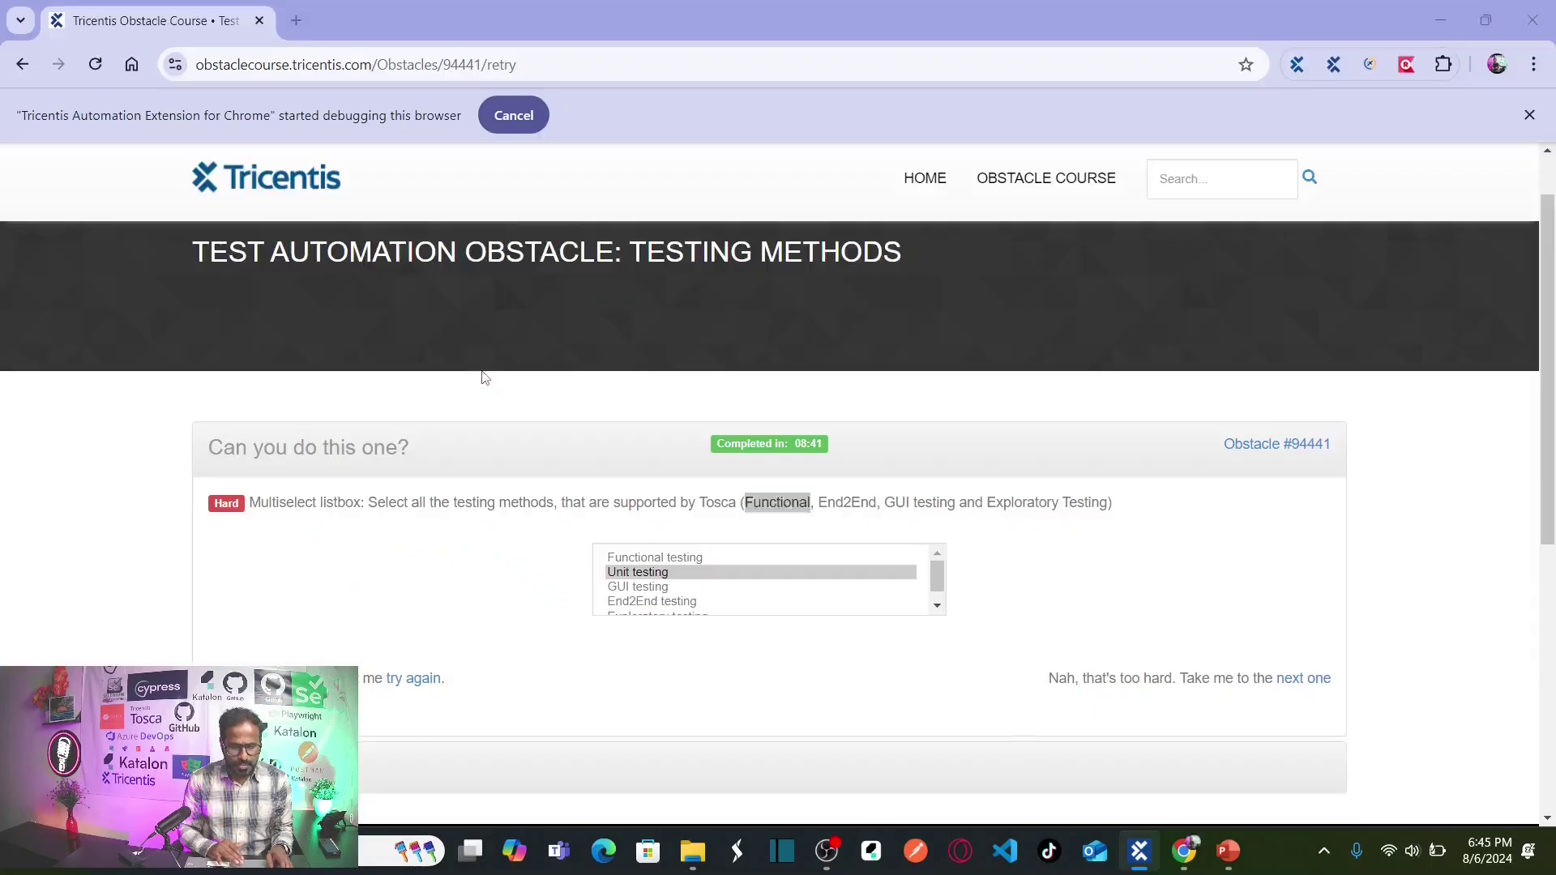
key("alt+Tab")
double_click(845, 506)
key("ctrl+c")
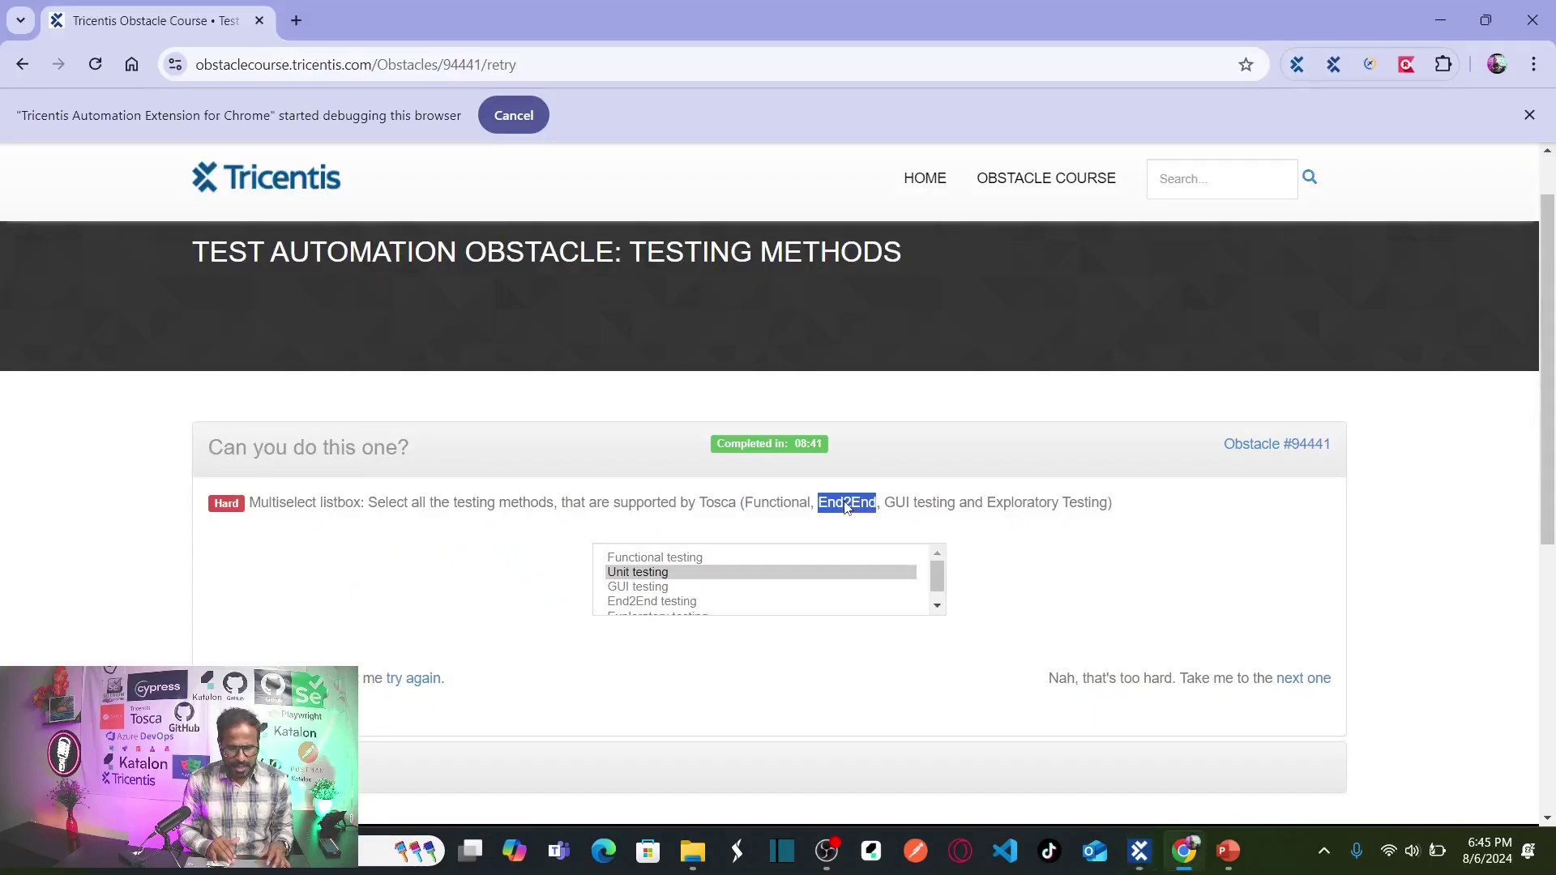
key("alt+Tab")
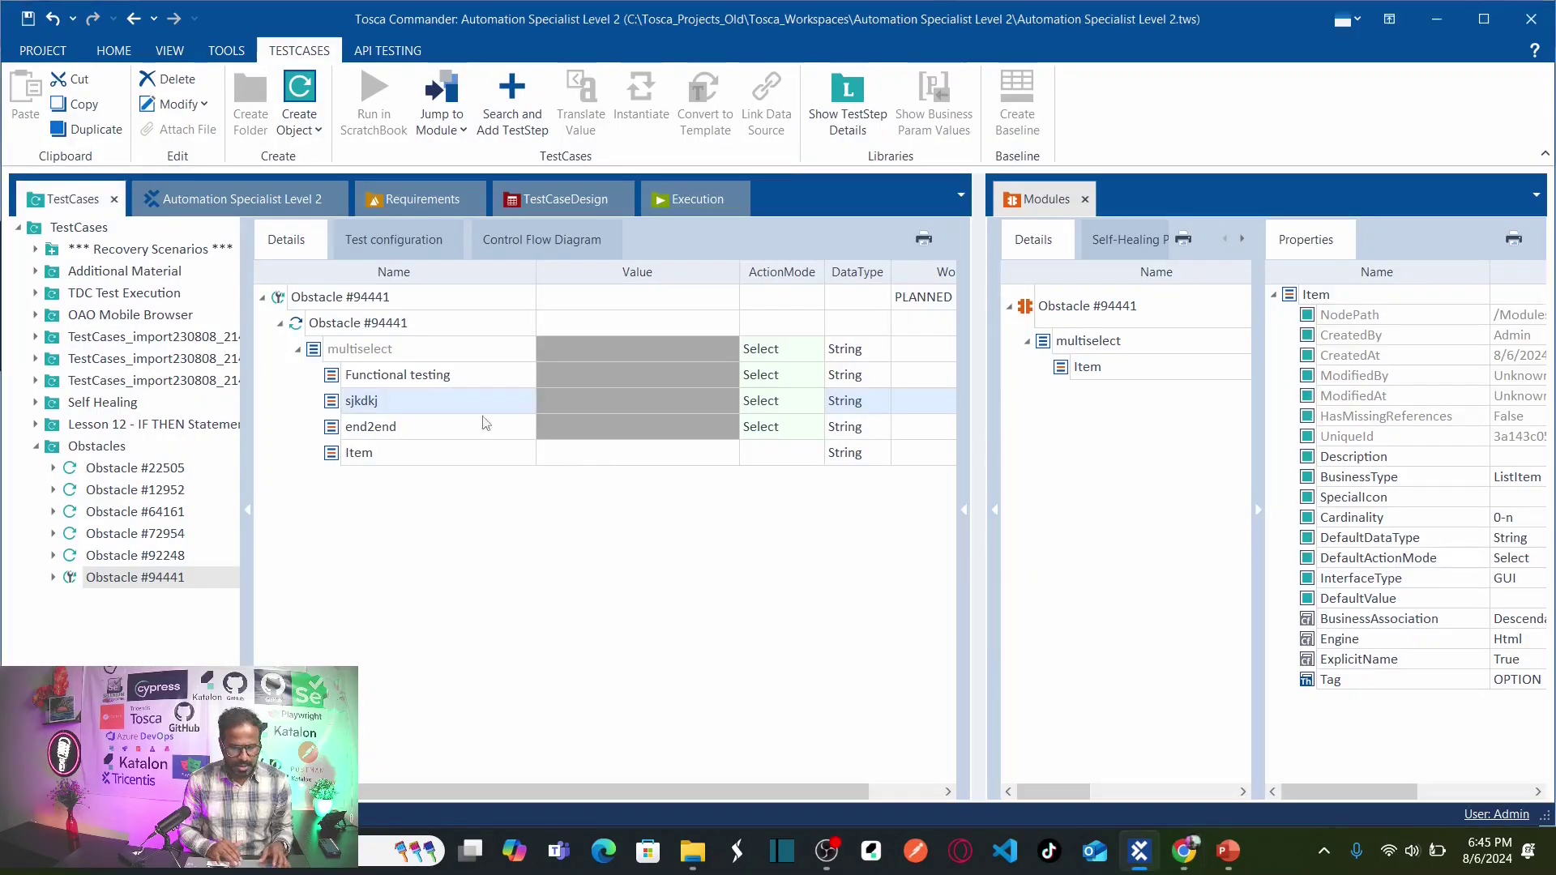
left_click(439, 401)
key("ctrl+v")
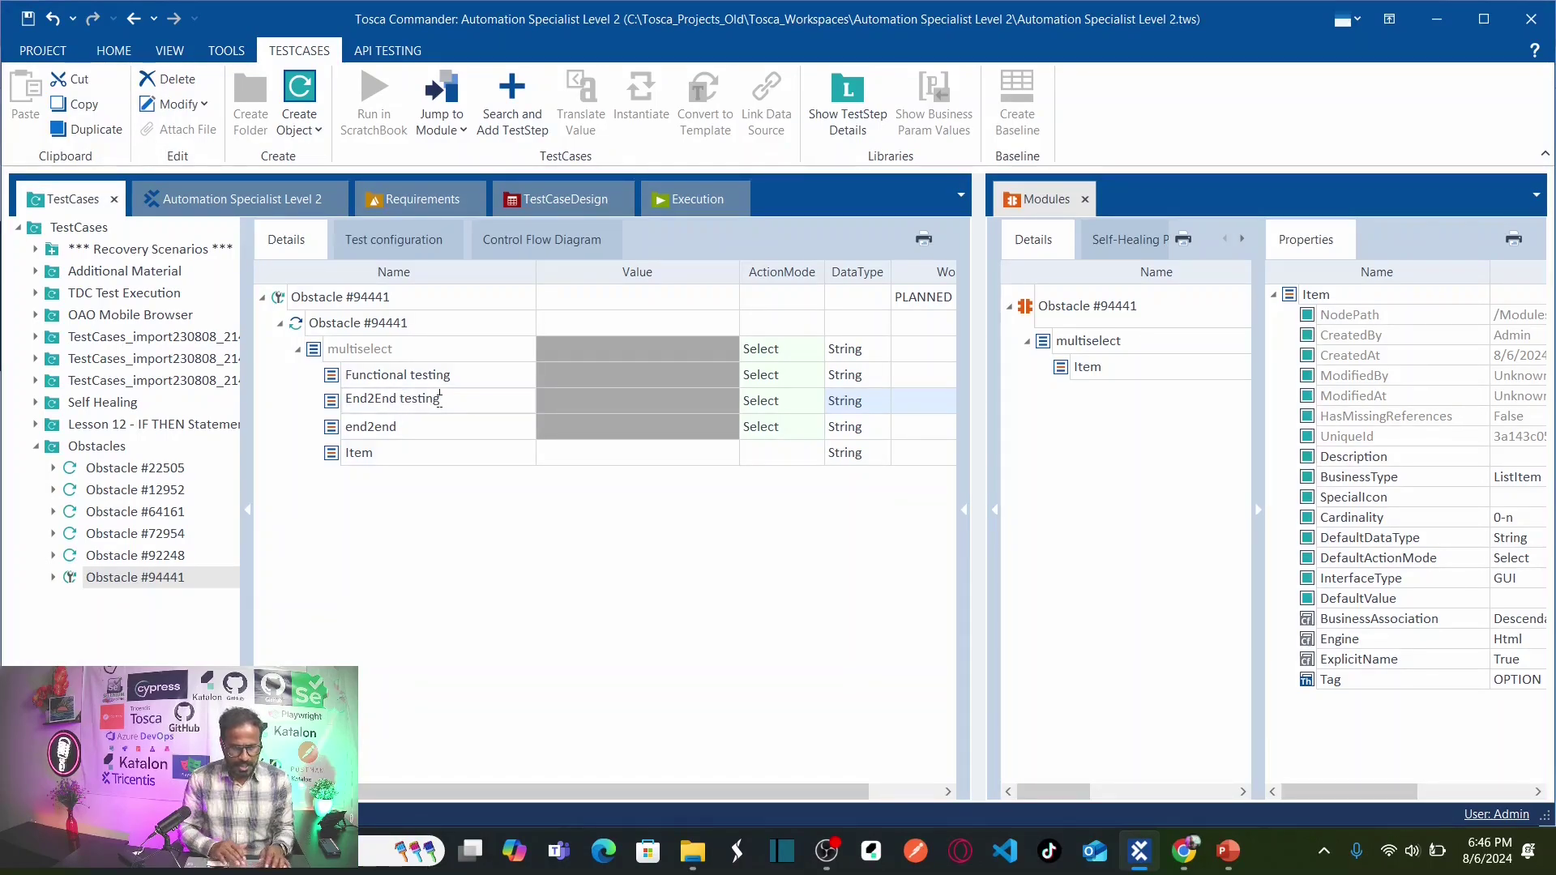
key("Return")
- Rename the end2end item as GUI testing, copying the text from the obstacle's description on the web page
left_click(407, 439)
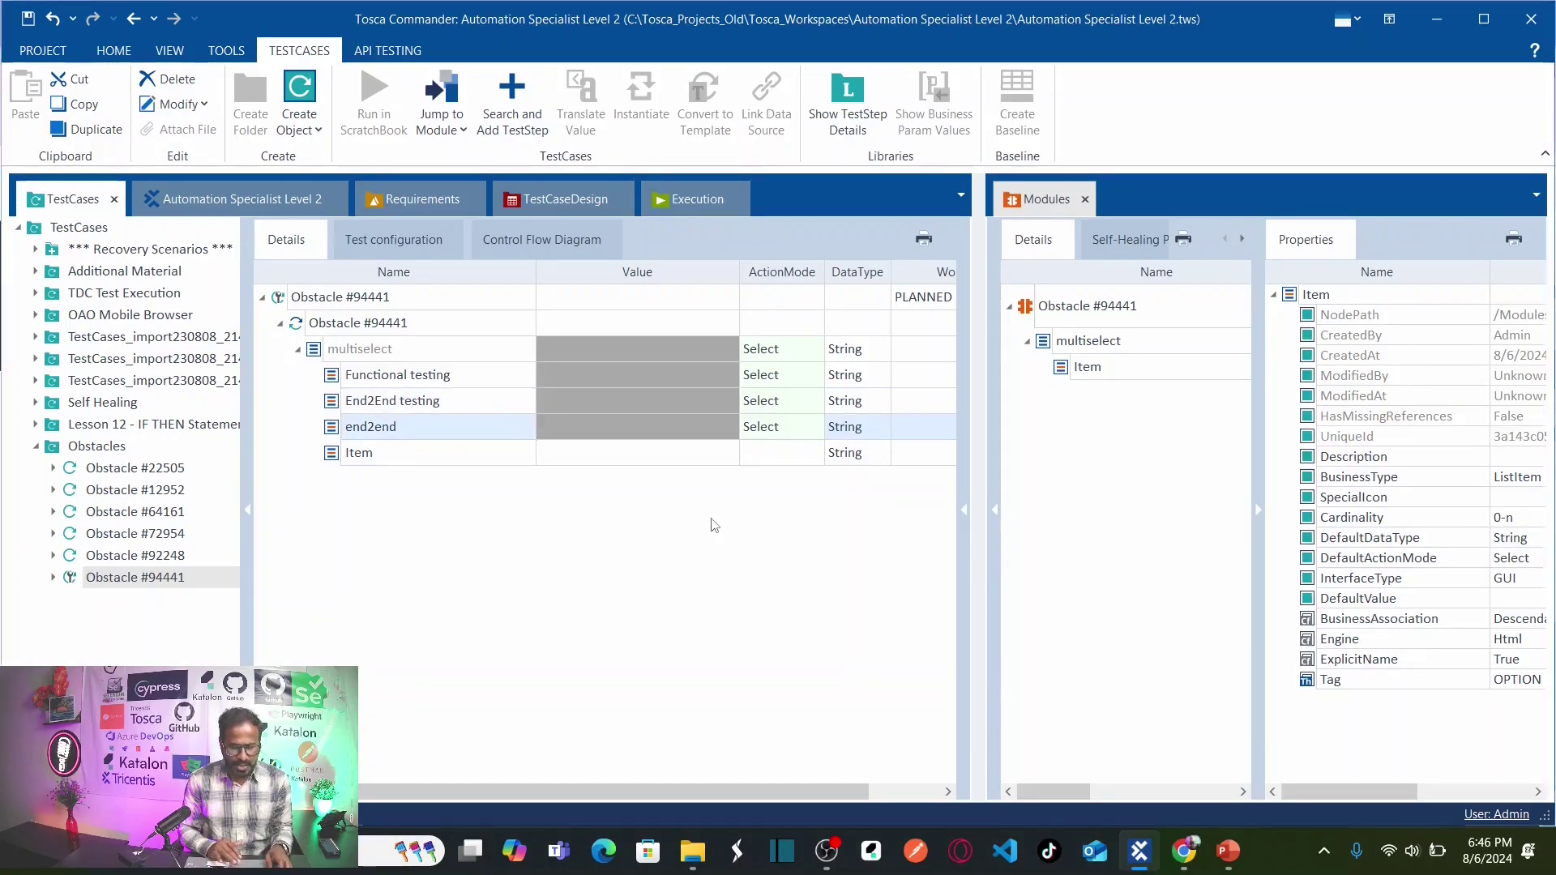
key("alt+Tab")
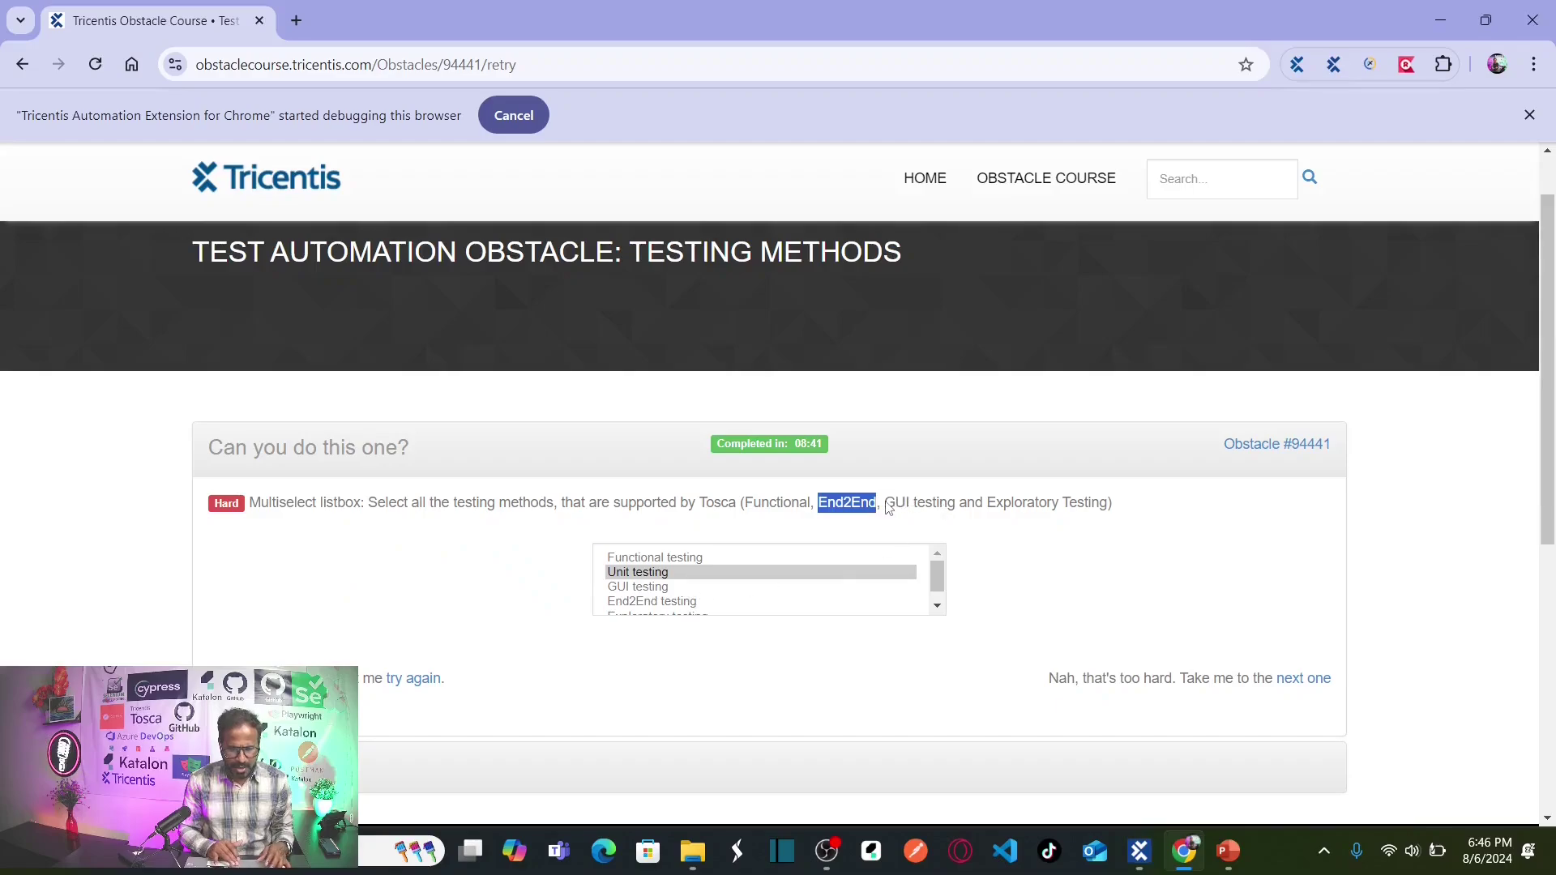
left_click_drag(885, 502, 957, 508)
key("ctrl+c")
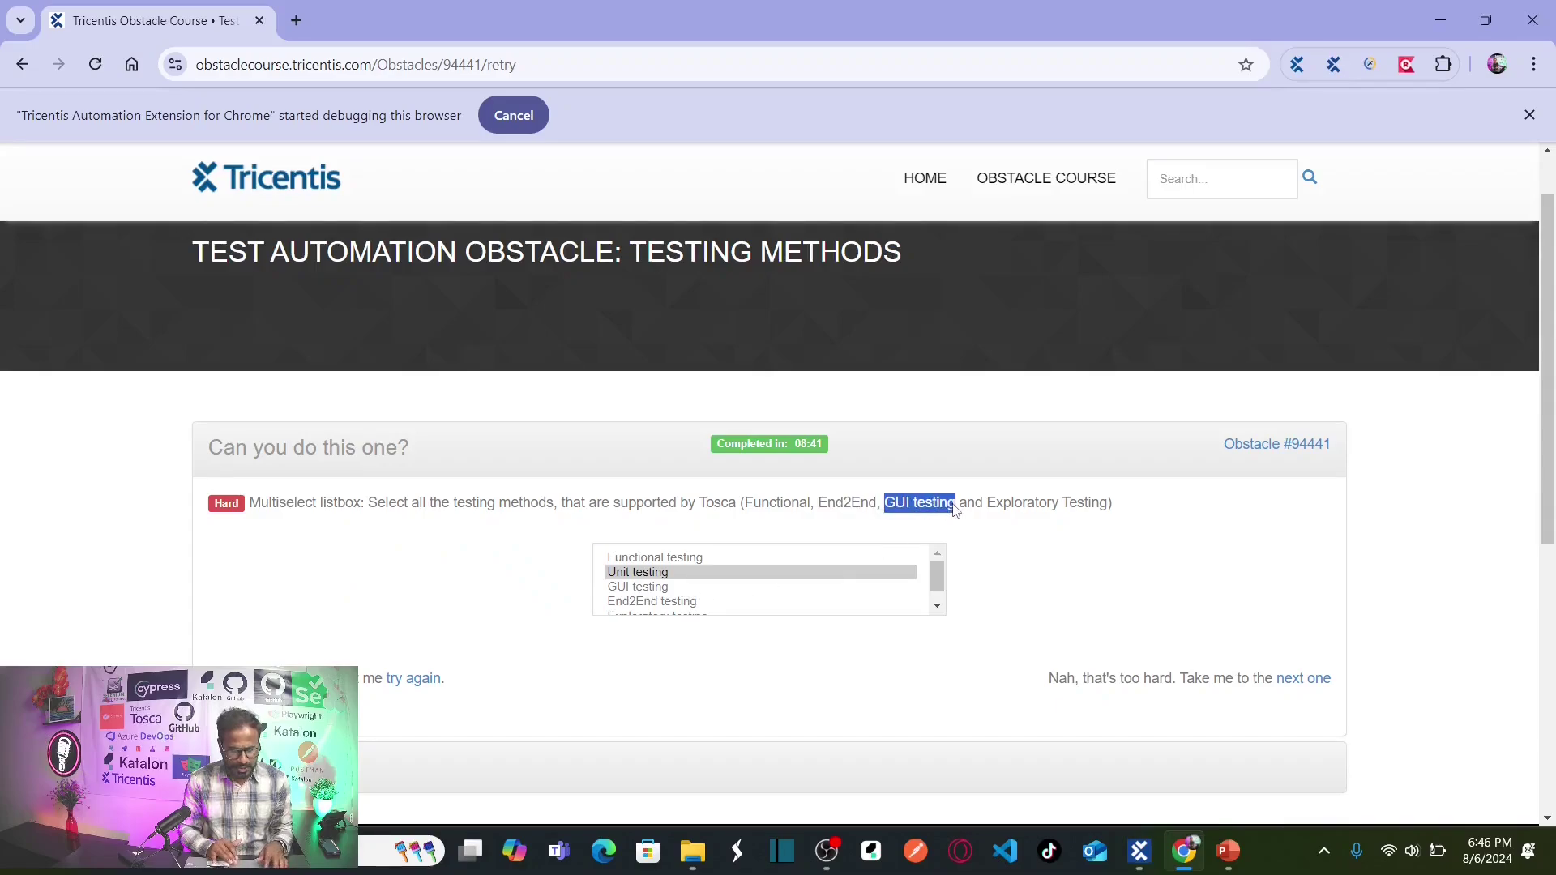
key("alt+Tab")
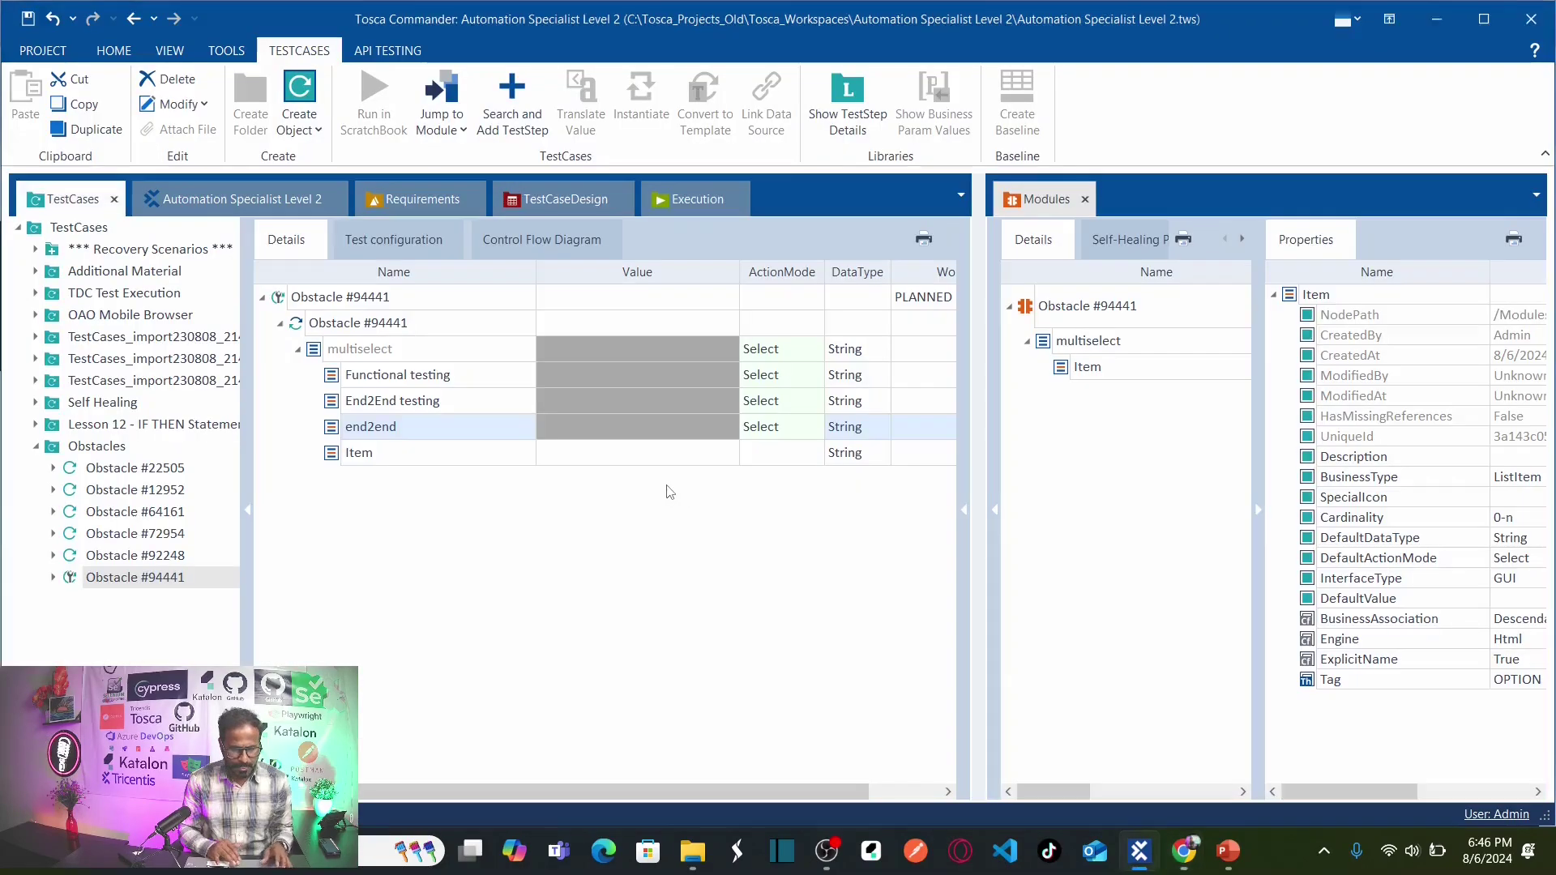
left_click(424, 430)
key("ctrl+a")
key("ctrl+v")
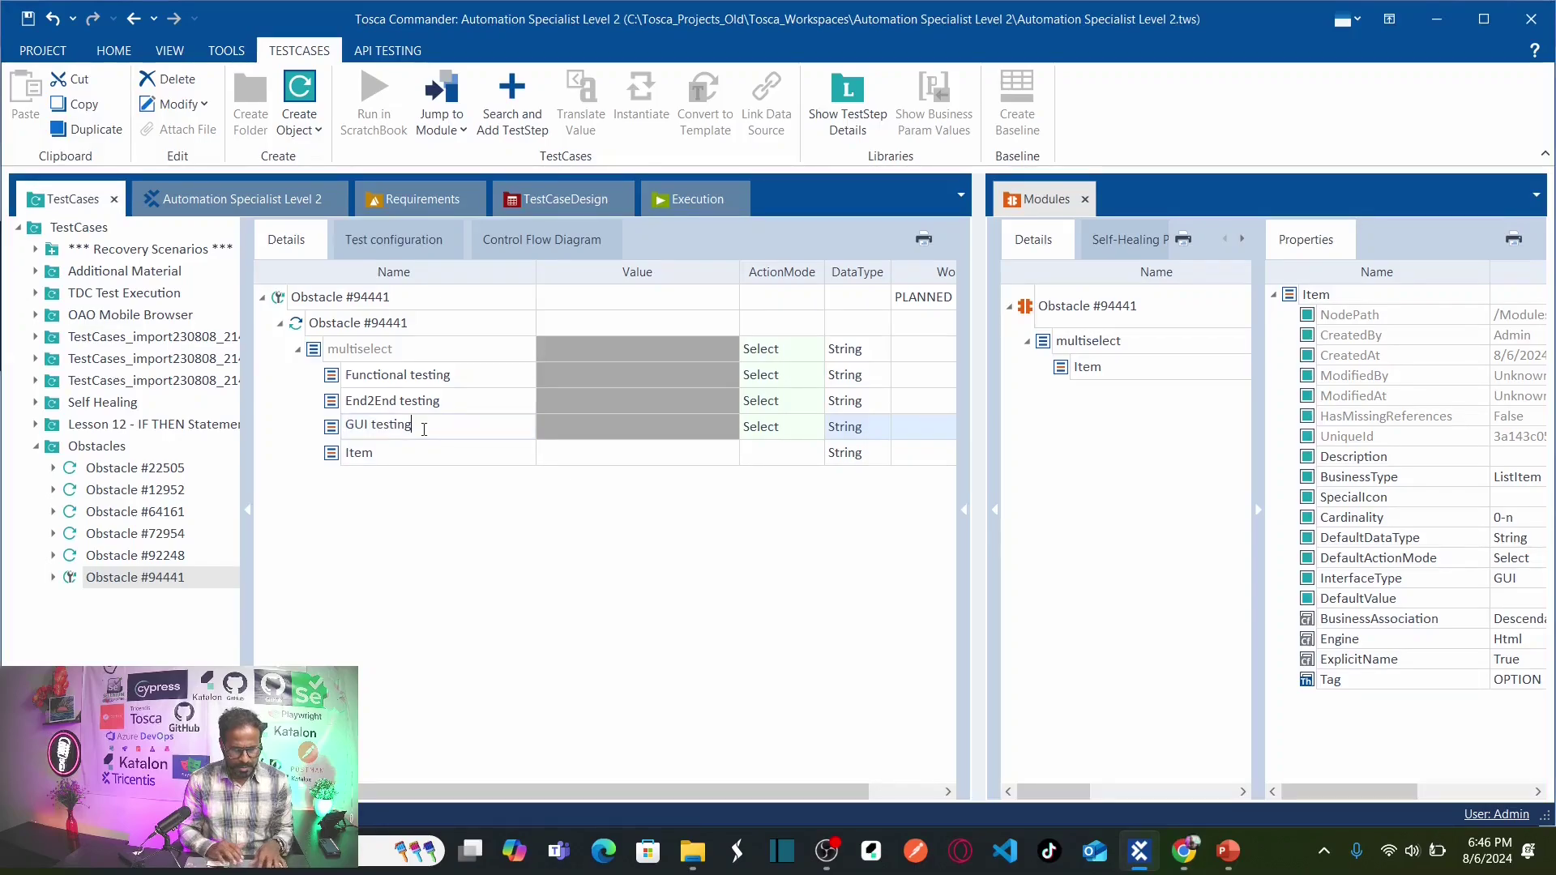
key("Return")
- Name the remaining Item under multiselect Exploratory testing, taking Exploratory from the obstacle's description on the web page
key("alt+Tab")
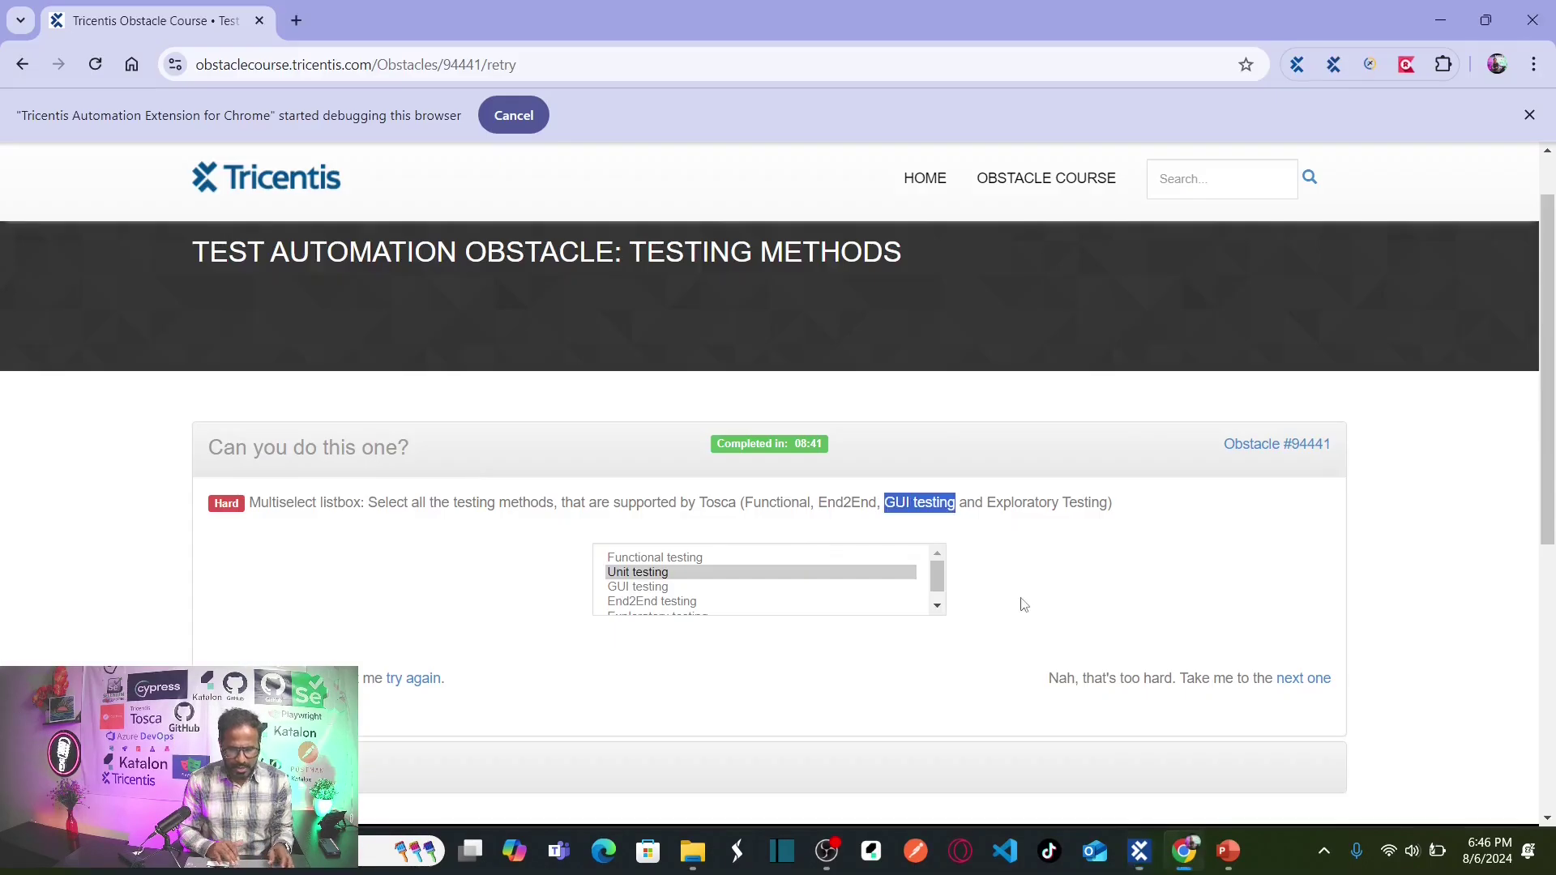
left_click_drag(987, 507, 1060, 517)
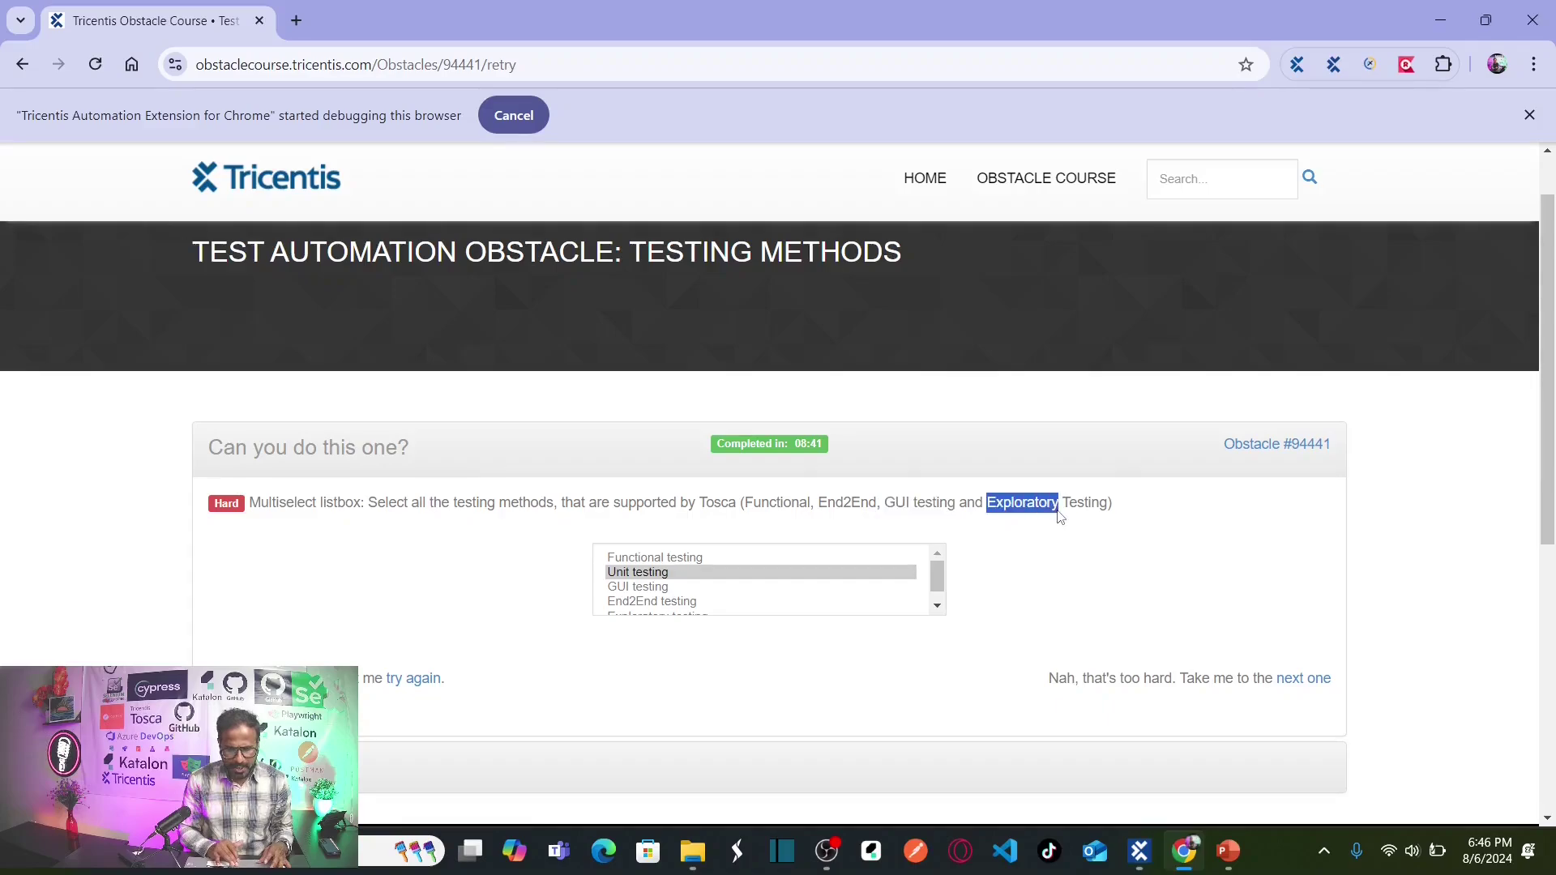
key("alt+Tab")
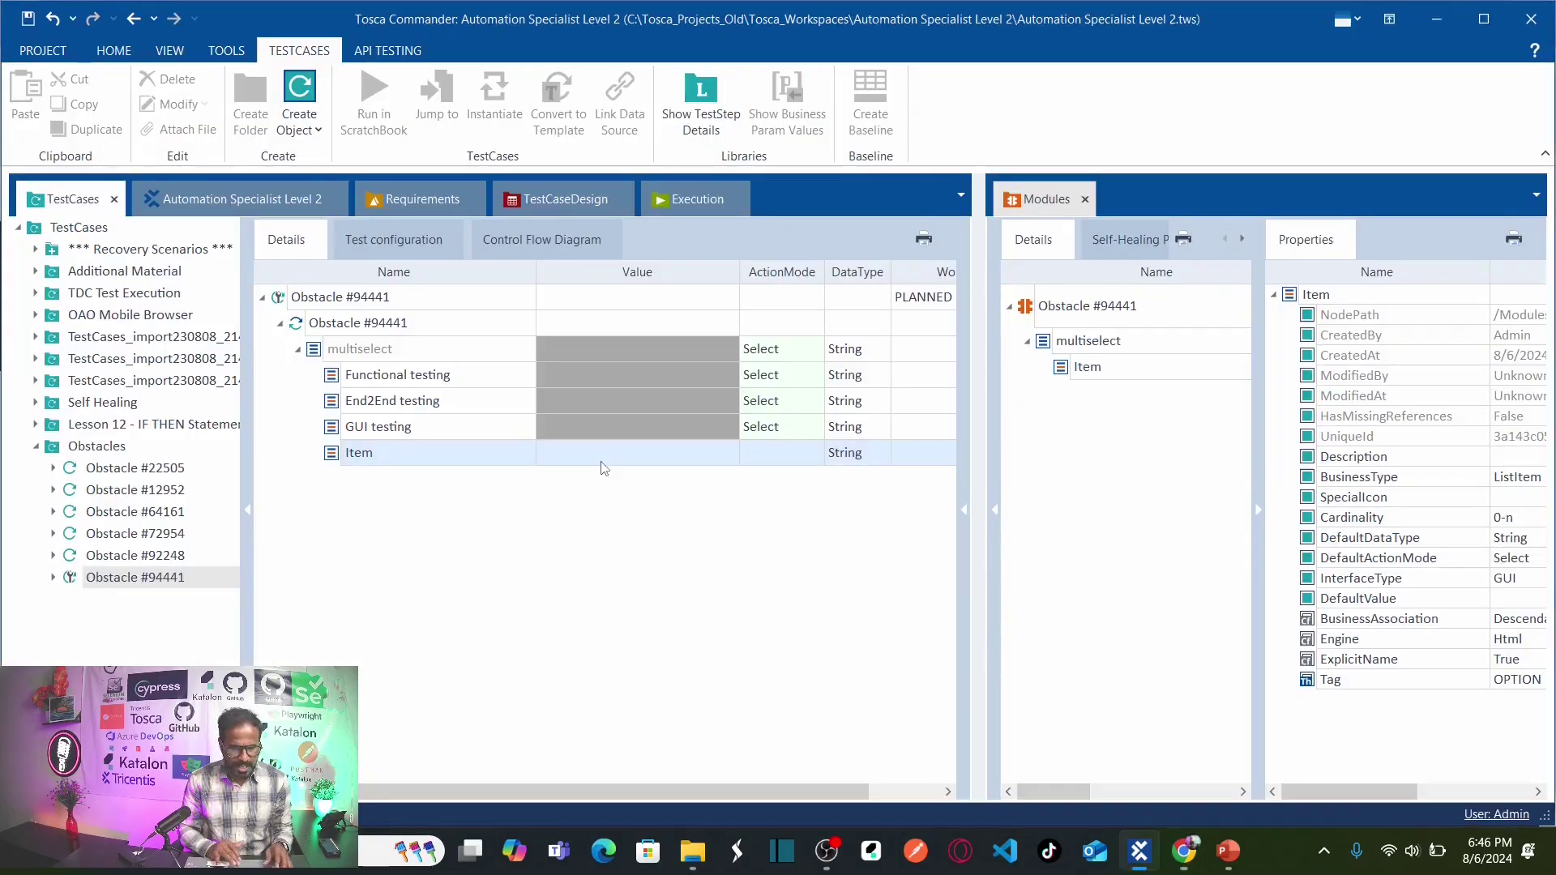
left_click(398, 454)
type("Exploratory")
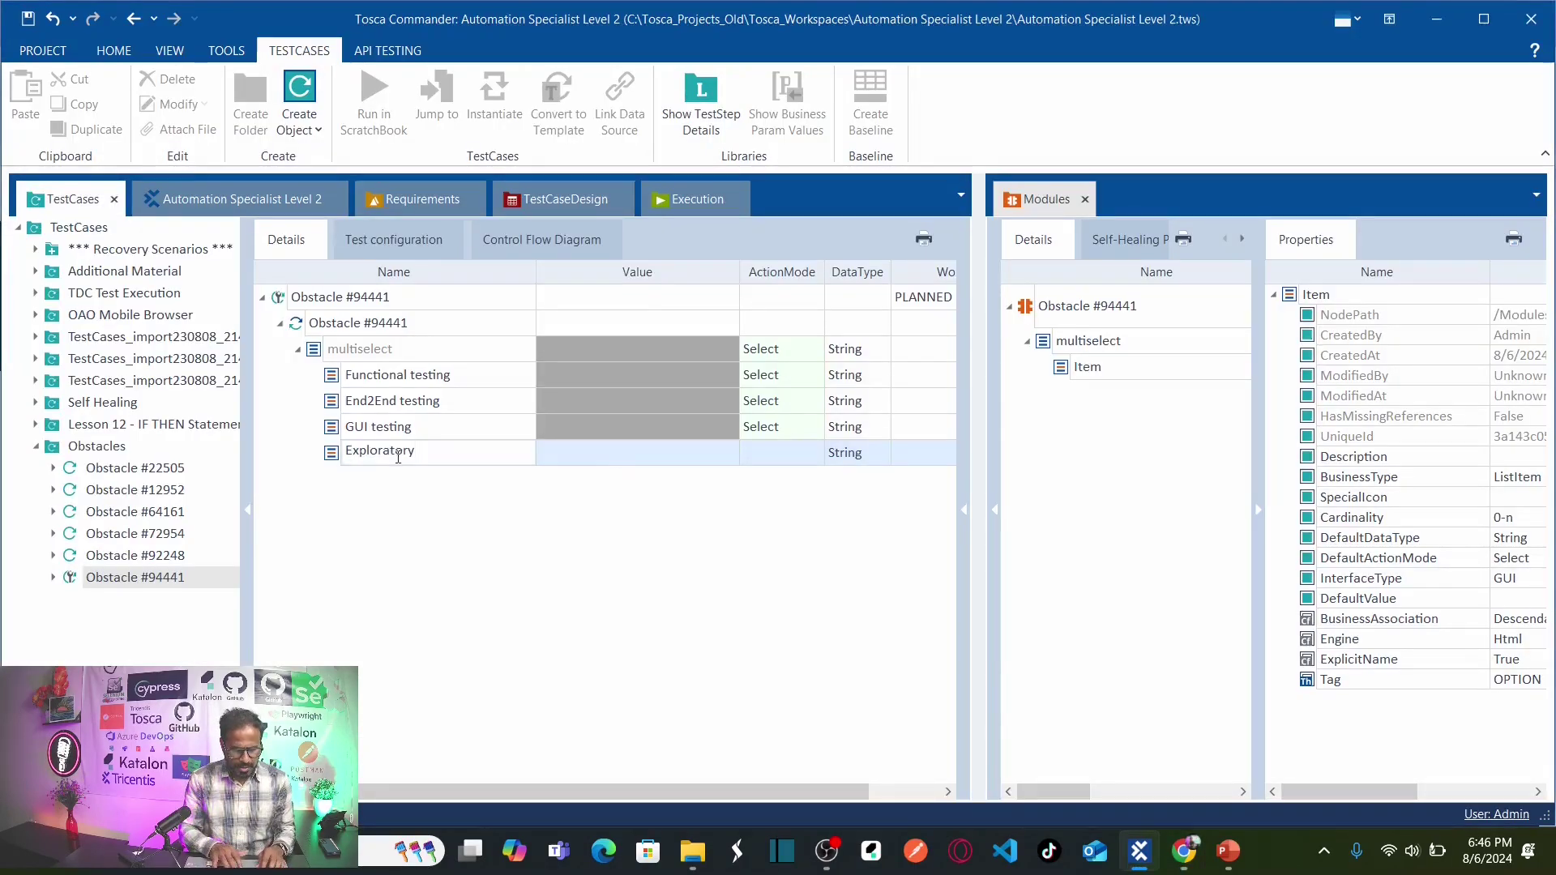
type("testing")
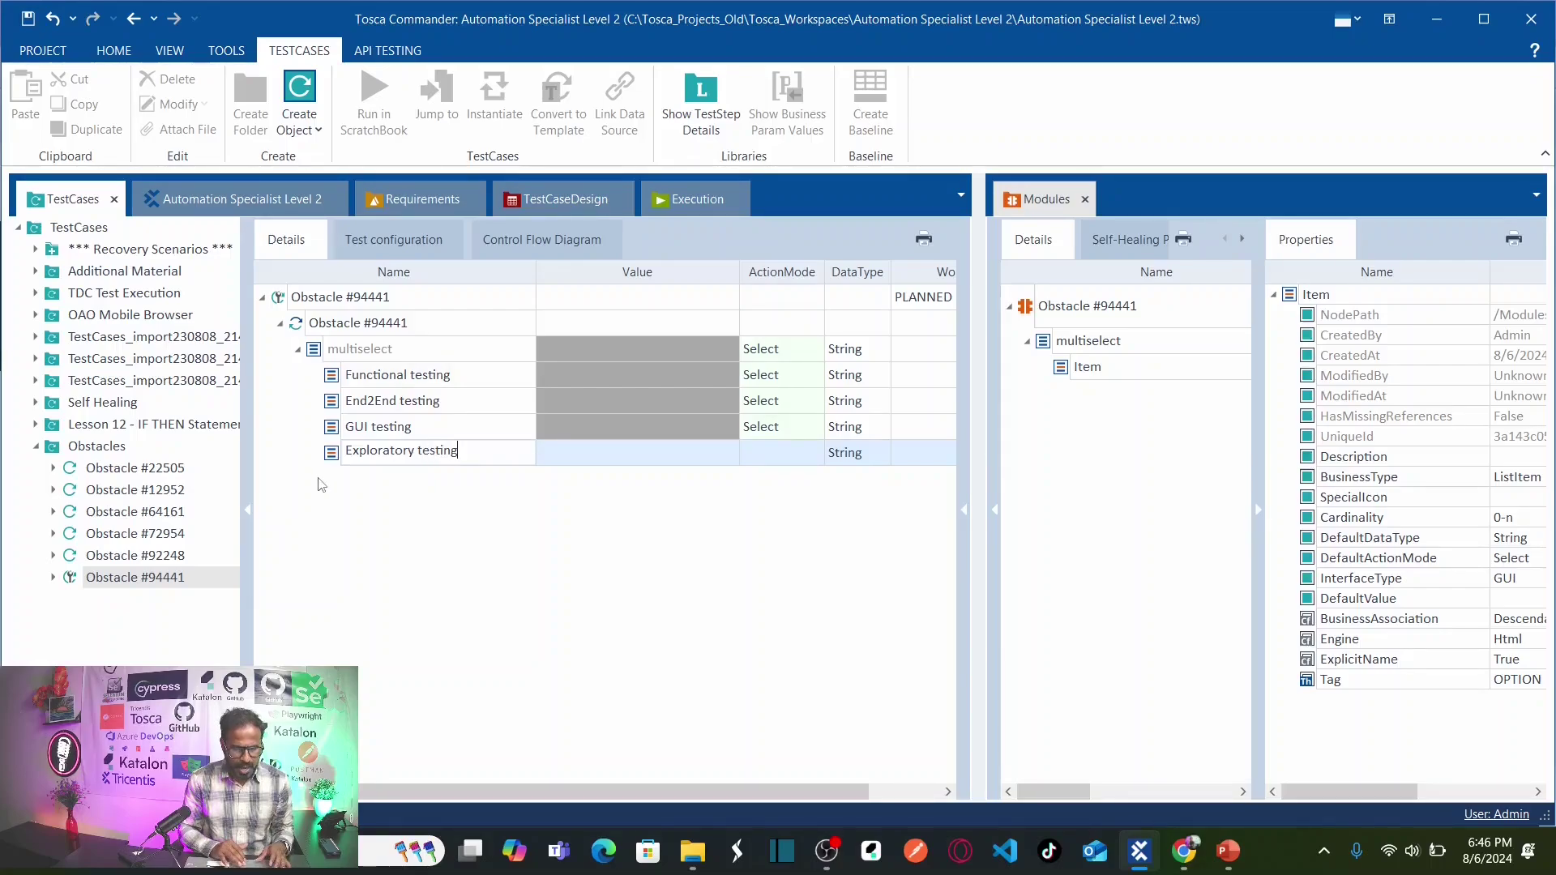
key("Return")
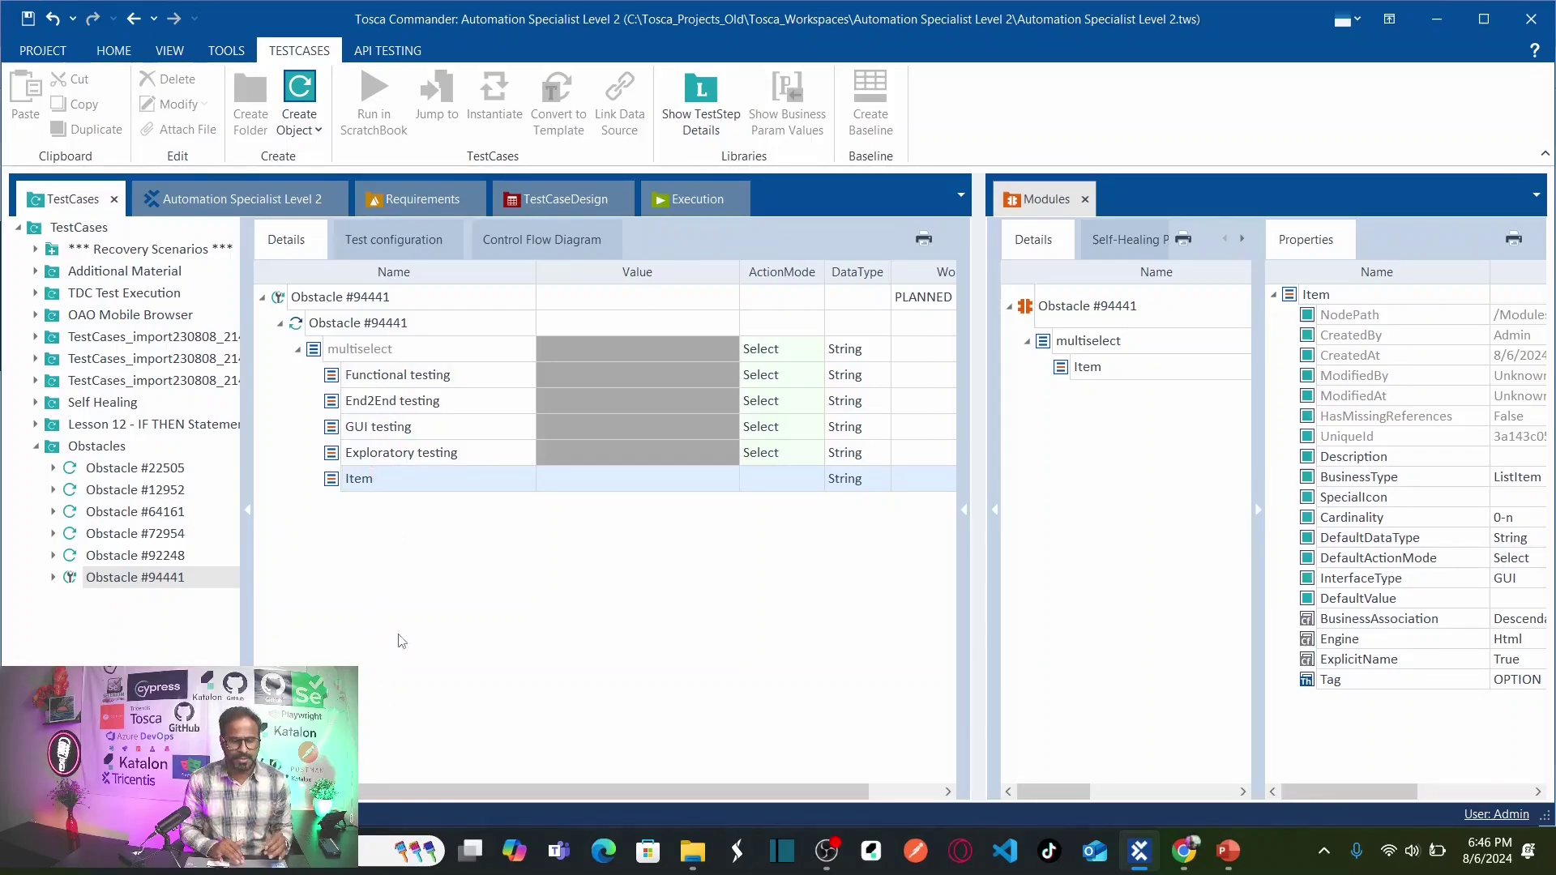
left_click(431, 348)
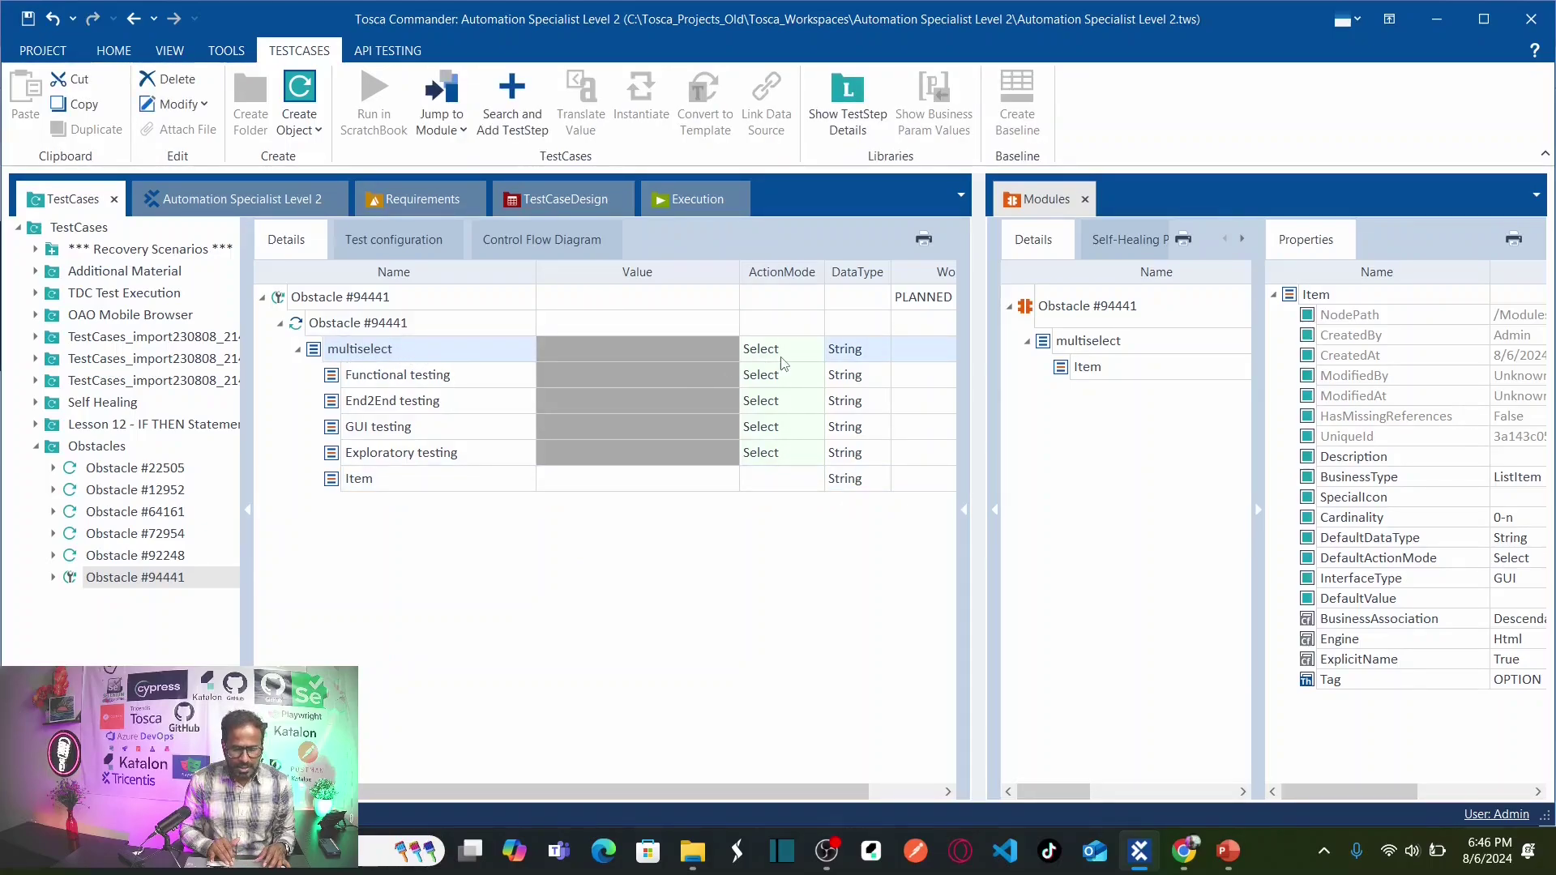
left_click(815, 353)
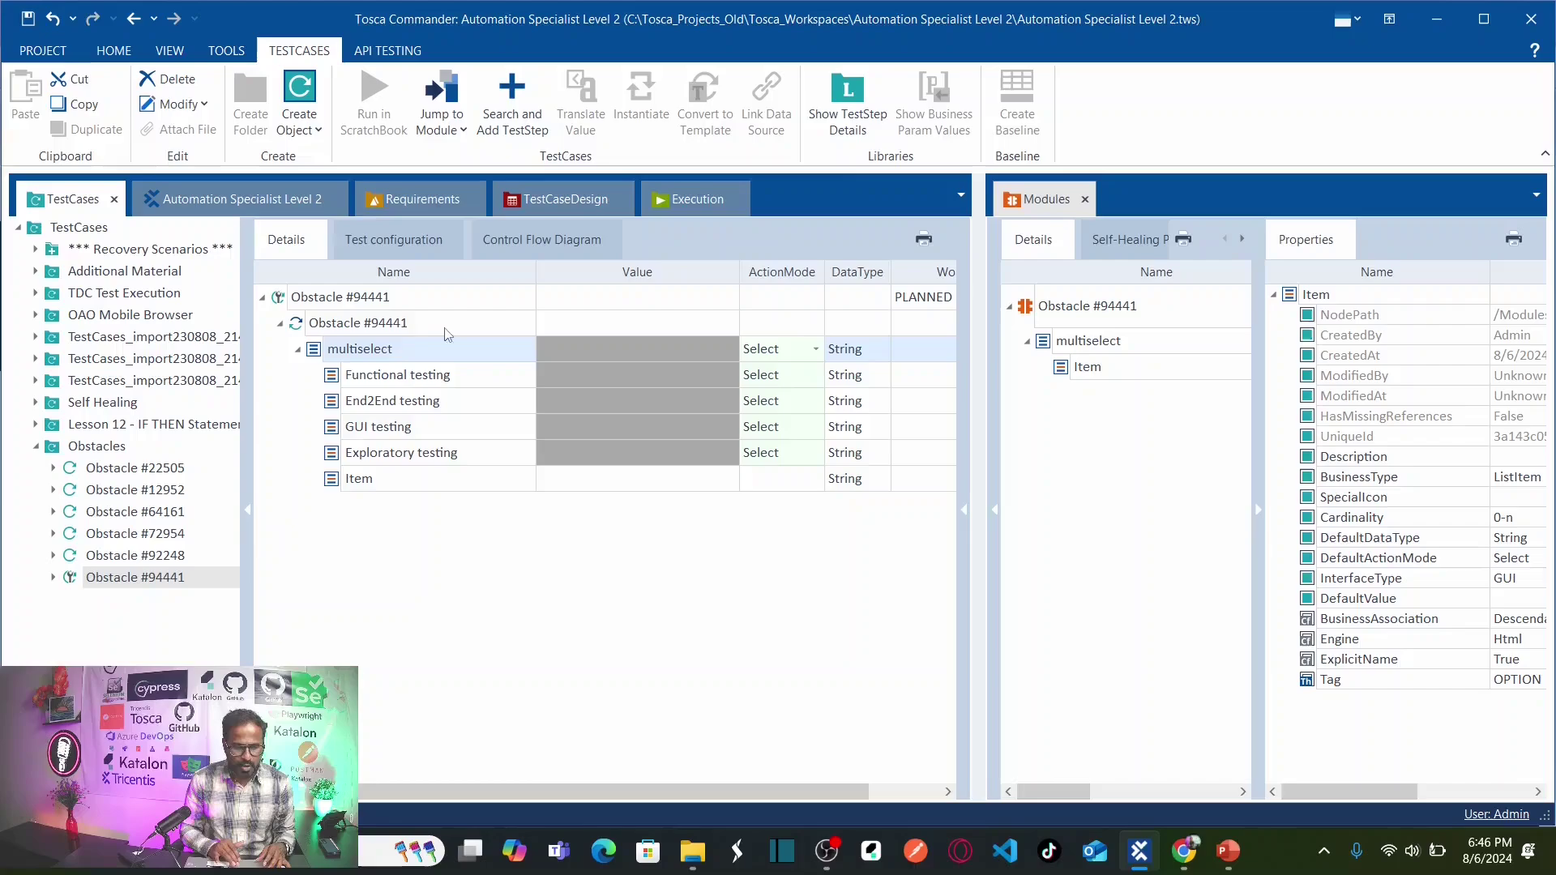
left_click(819, 353)
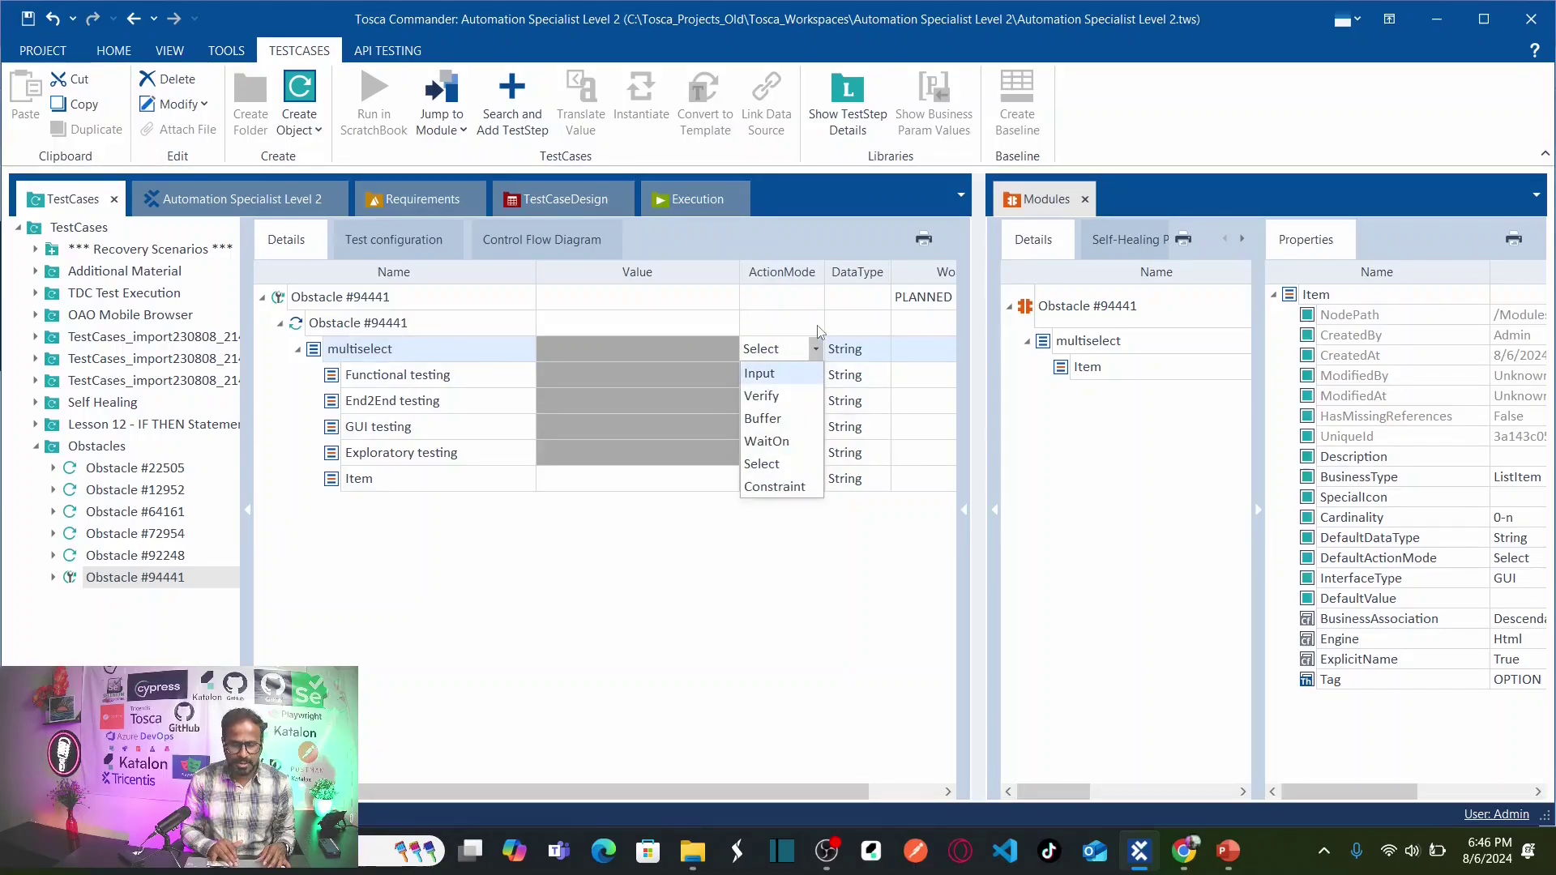
left_click(777, 331)
left_click(409, 349)
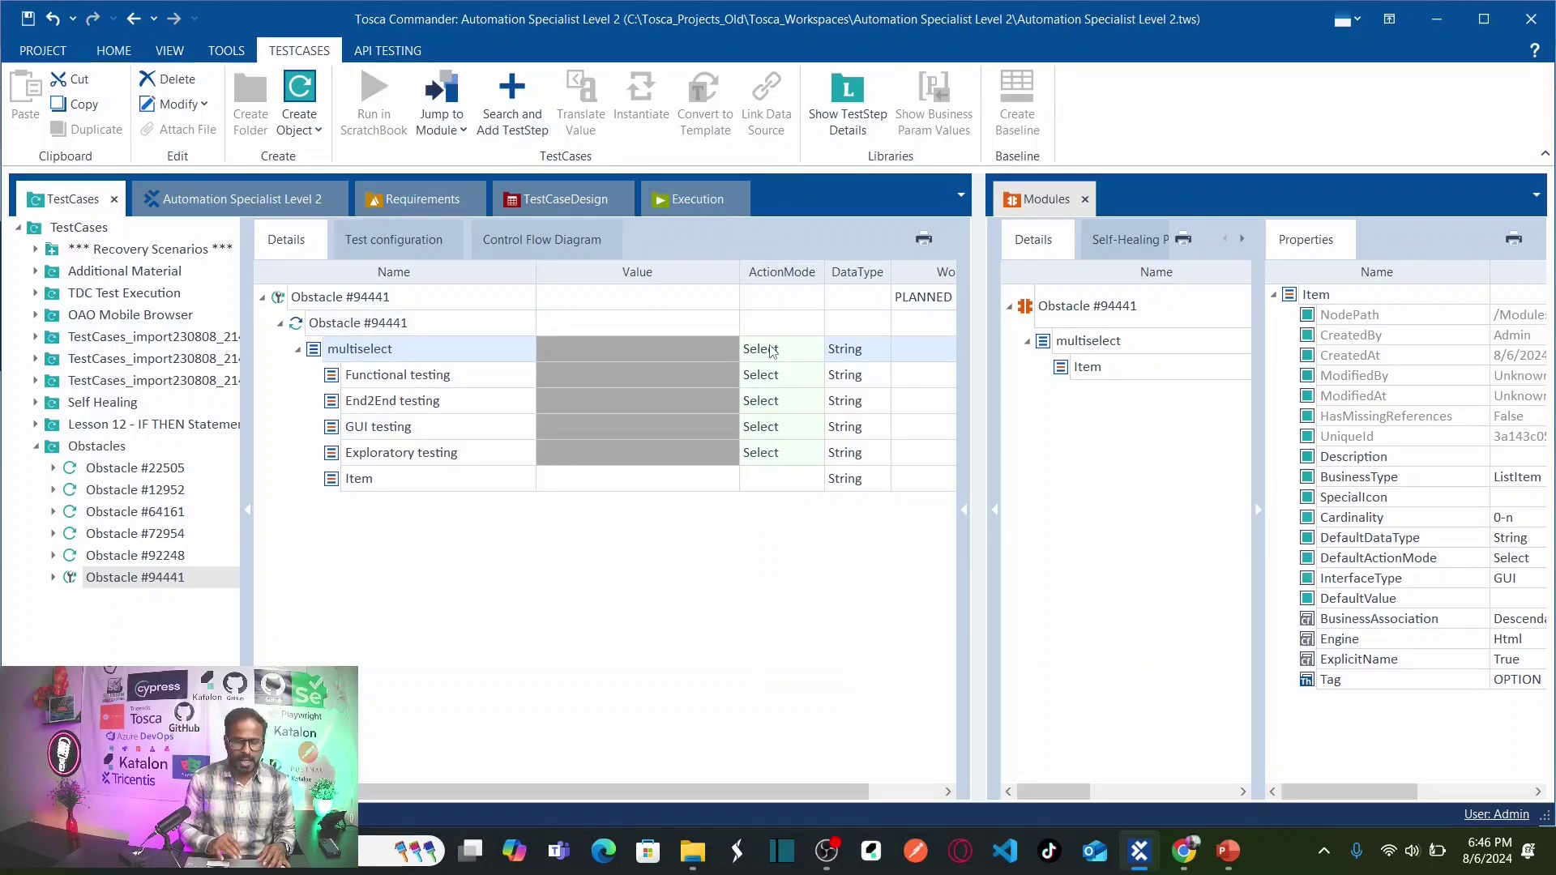
- Set the ActionMode of the Functional testing and End2End testing items under multiselect to Input
left_click(807, 382)
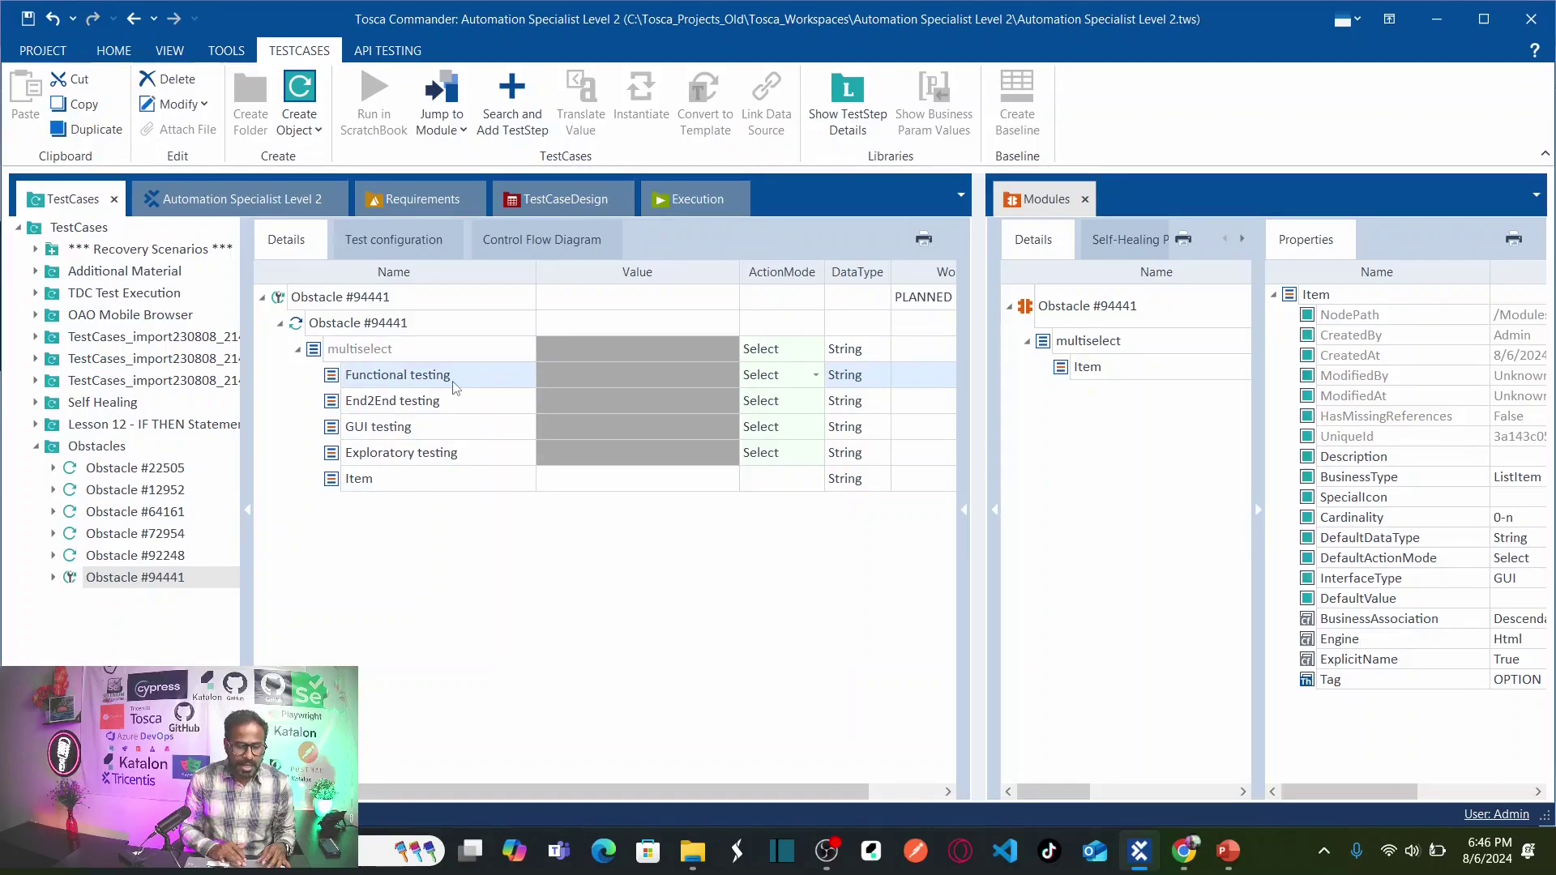
left_click(816, 376)
left_click(778, 412)
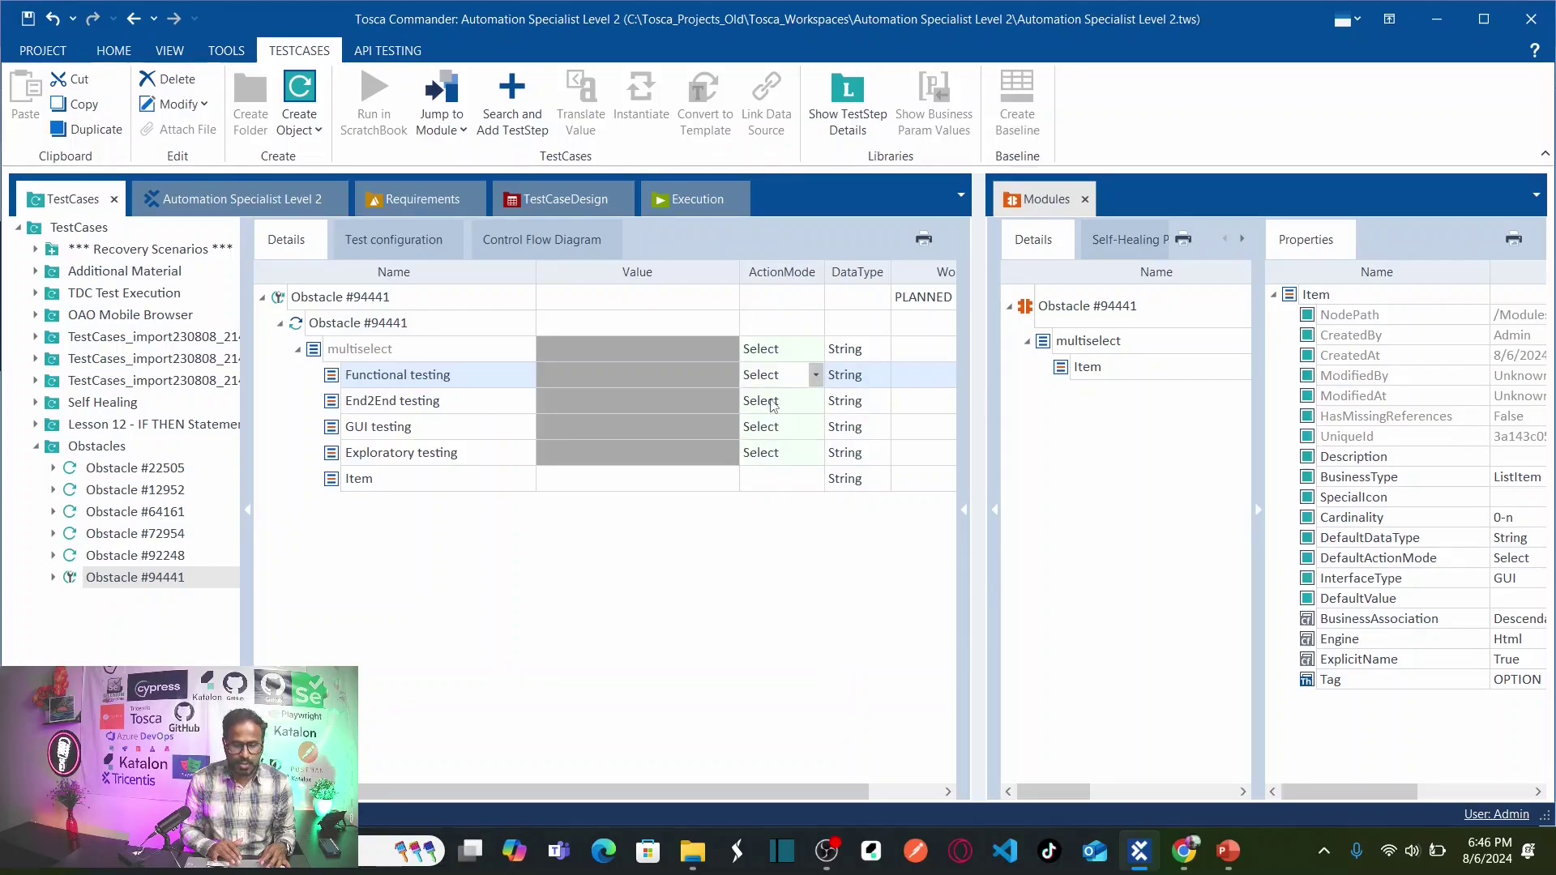
left_click(820, 405)
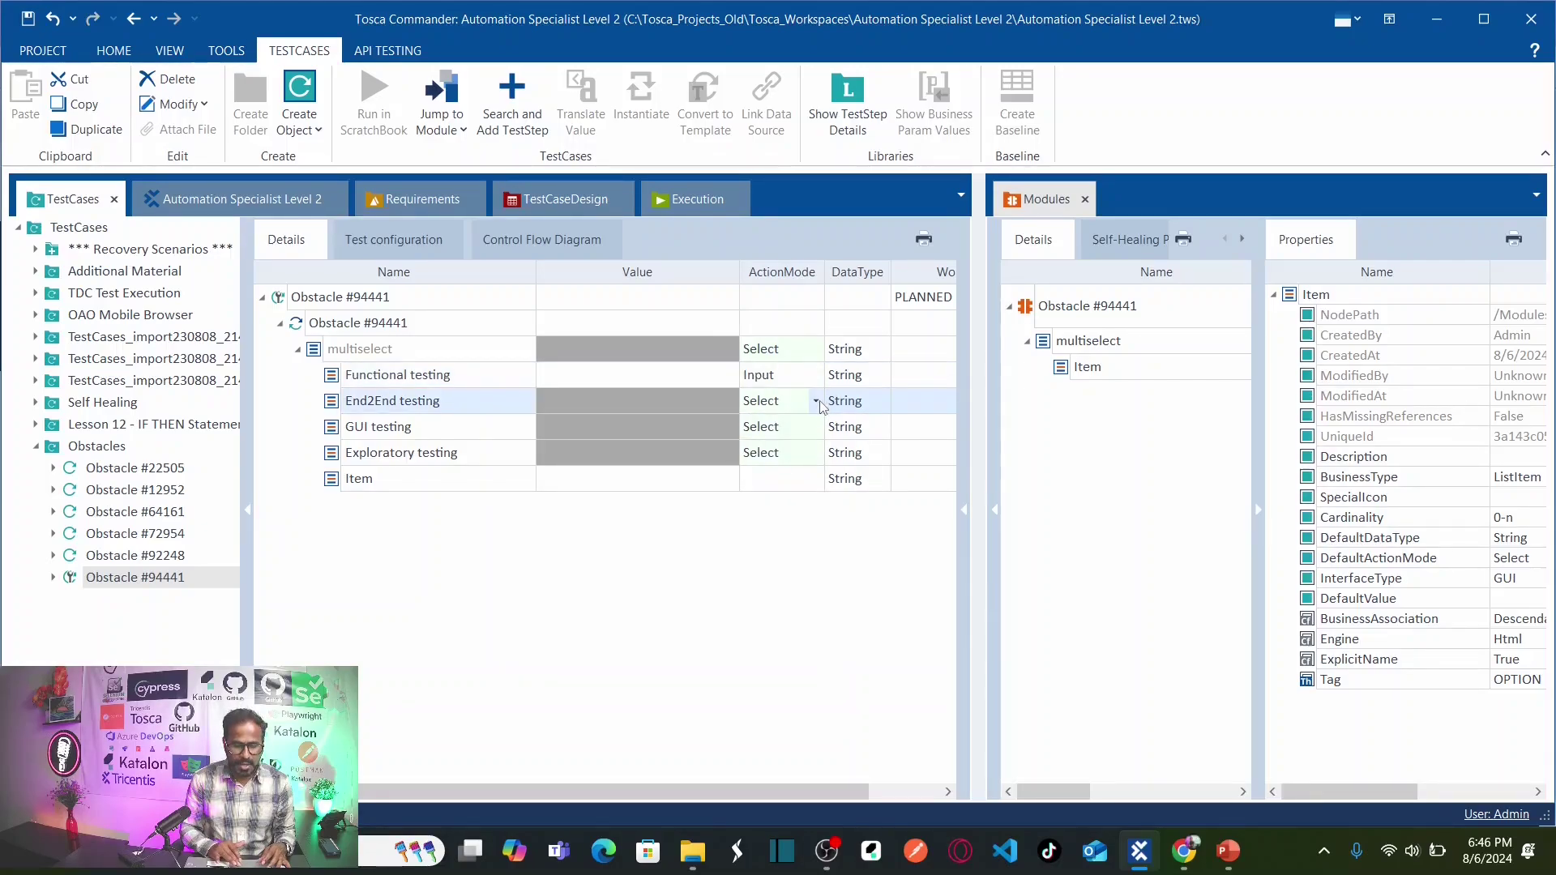
left_click(817, 402)
left_click(774, 432)
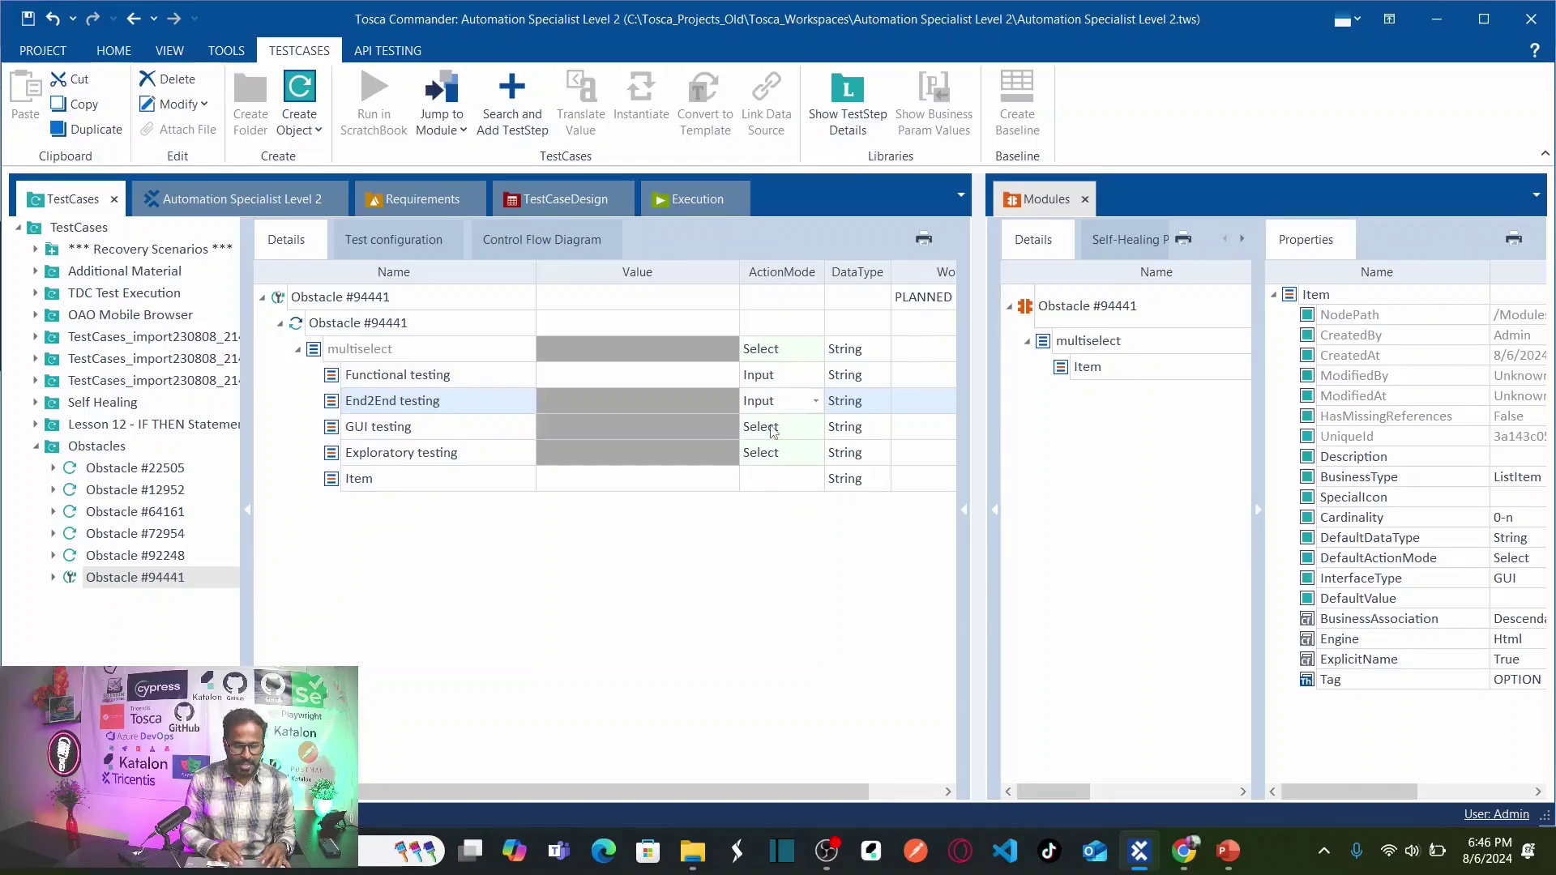
- Set the ActionMode of the GUI testing and Exploratory testing items under multiselect to Input
left_click(792, 429)
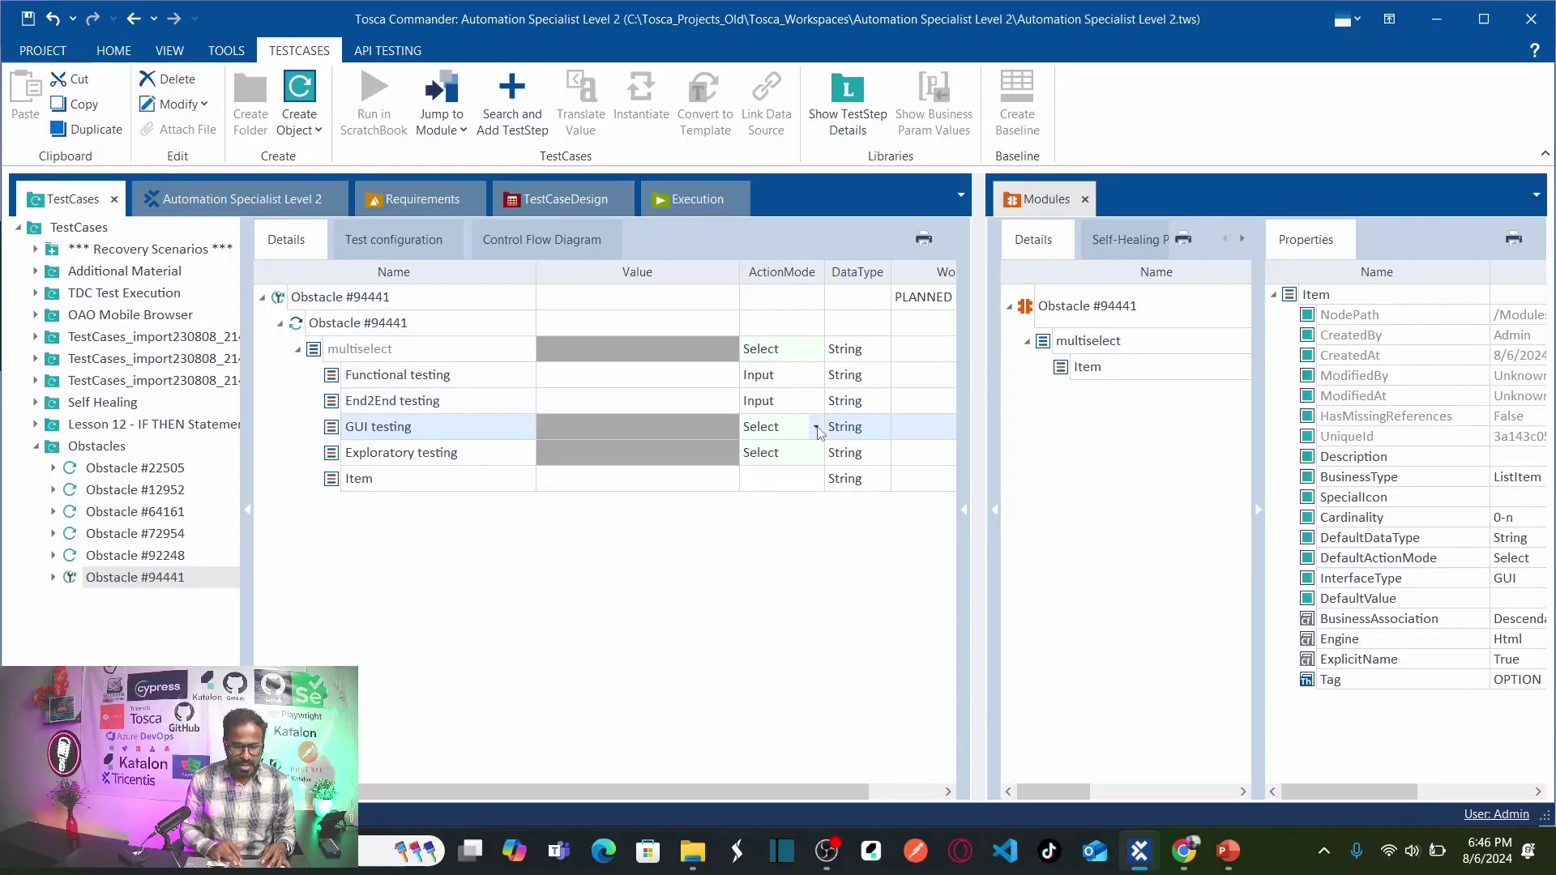
left_click(815, 426)
left_click(781, 454)
left_click(799, 459)
left_click(816, 452)
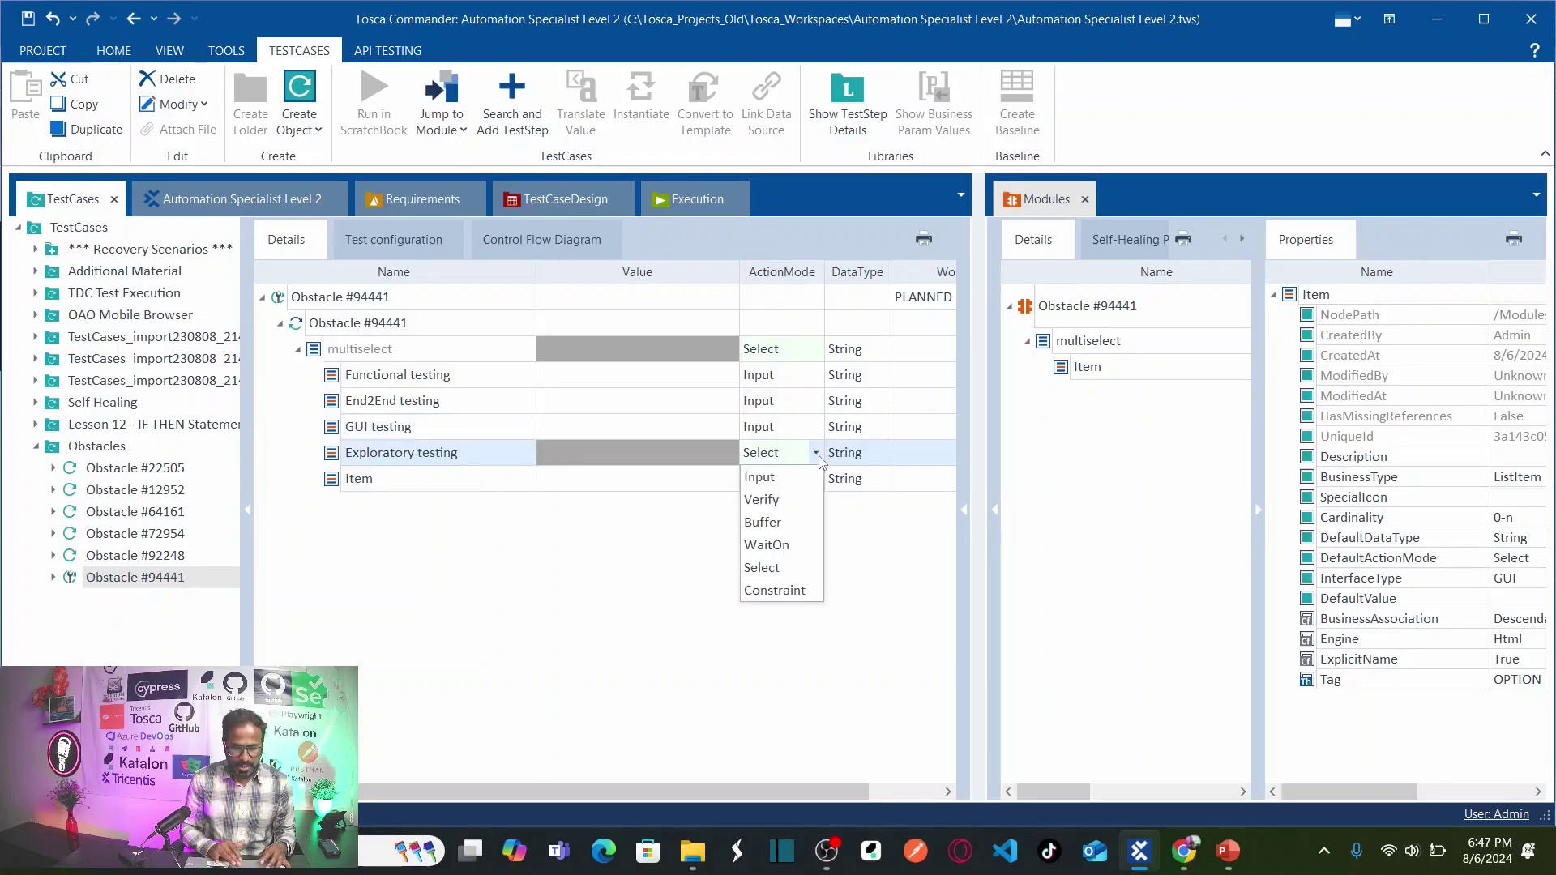
left_click(783, 478)
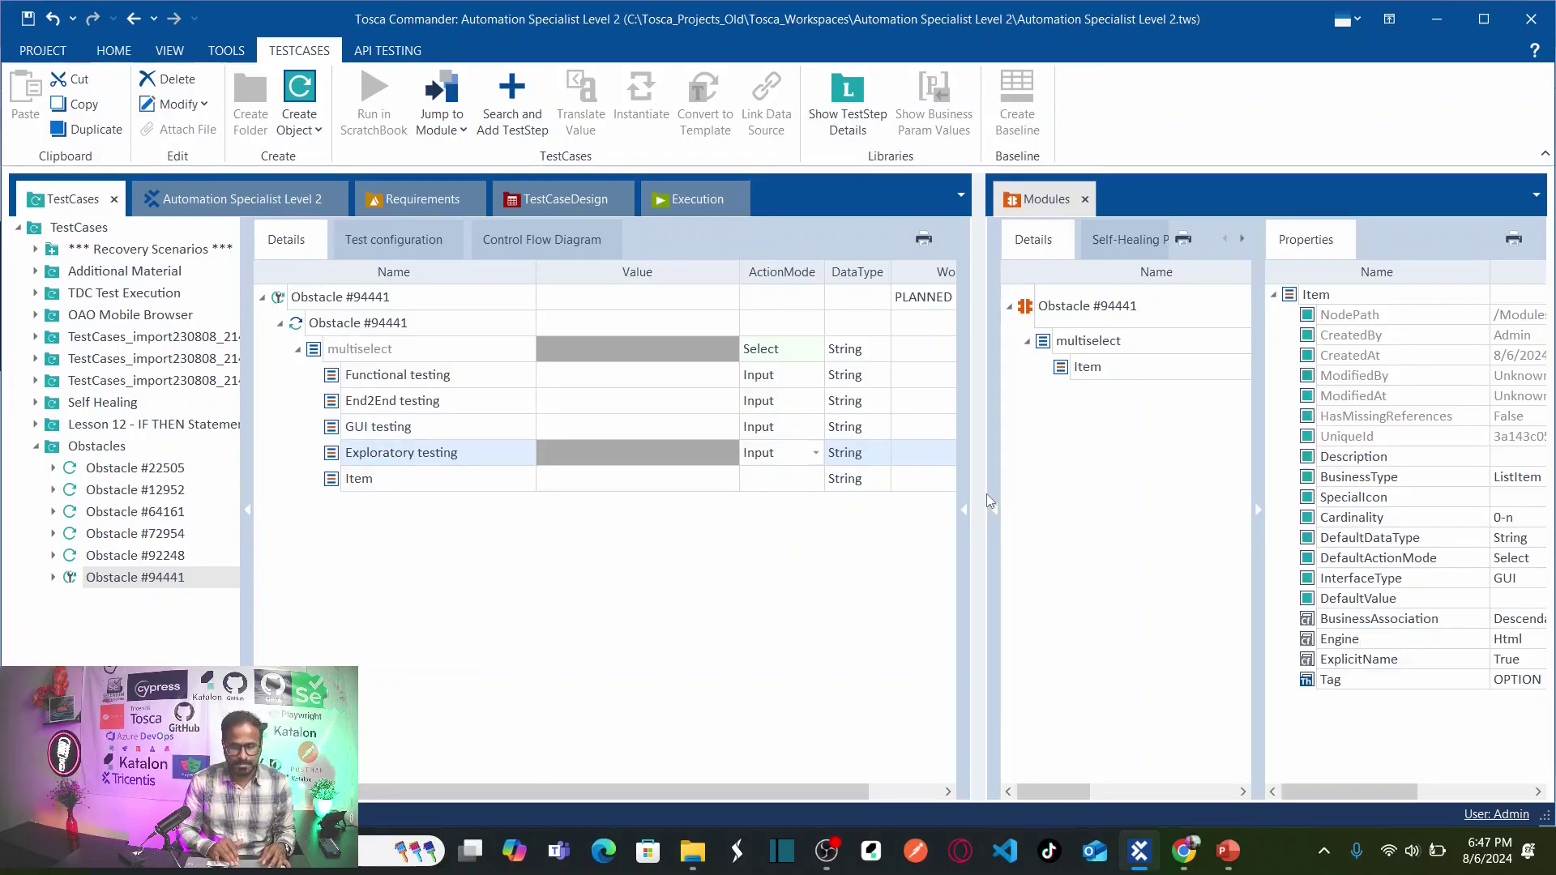
- Widen the test case details area and review the four named testing items alongside the module Item's properties, including Cardinality
left_click_drag(979, 475, 1069, 470)
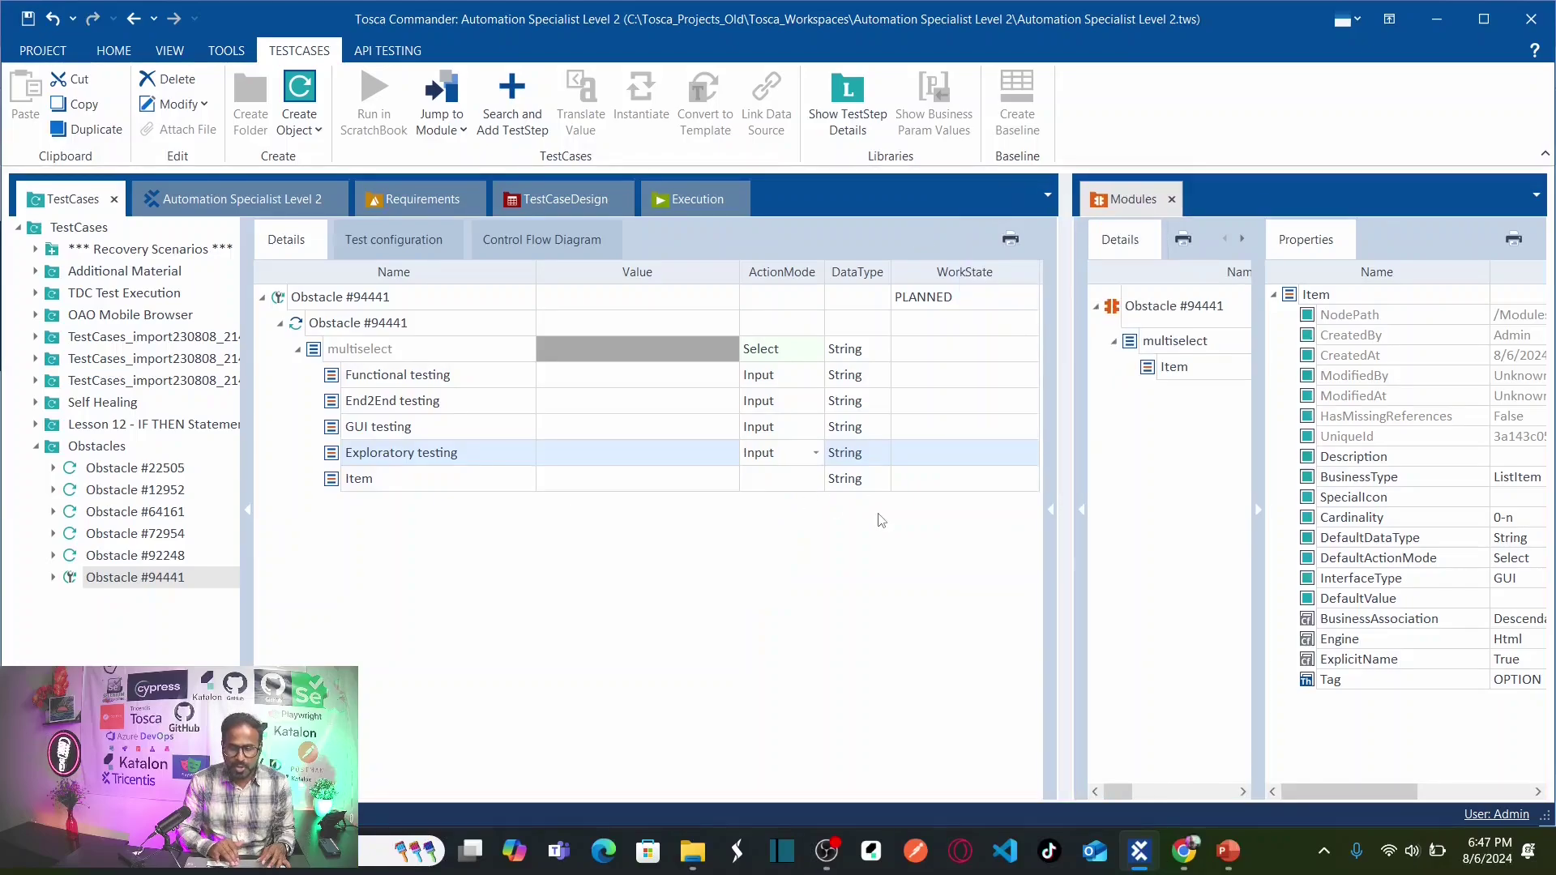
left_click(1375, 520)
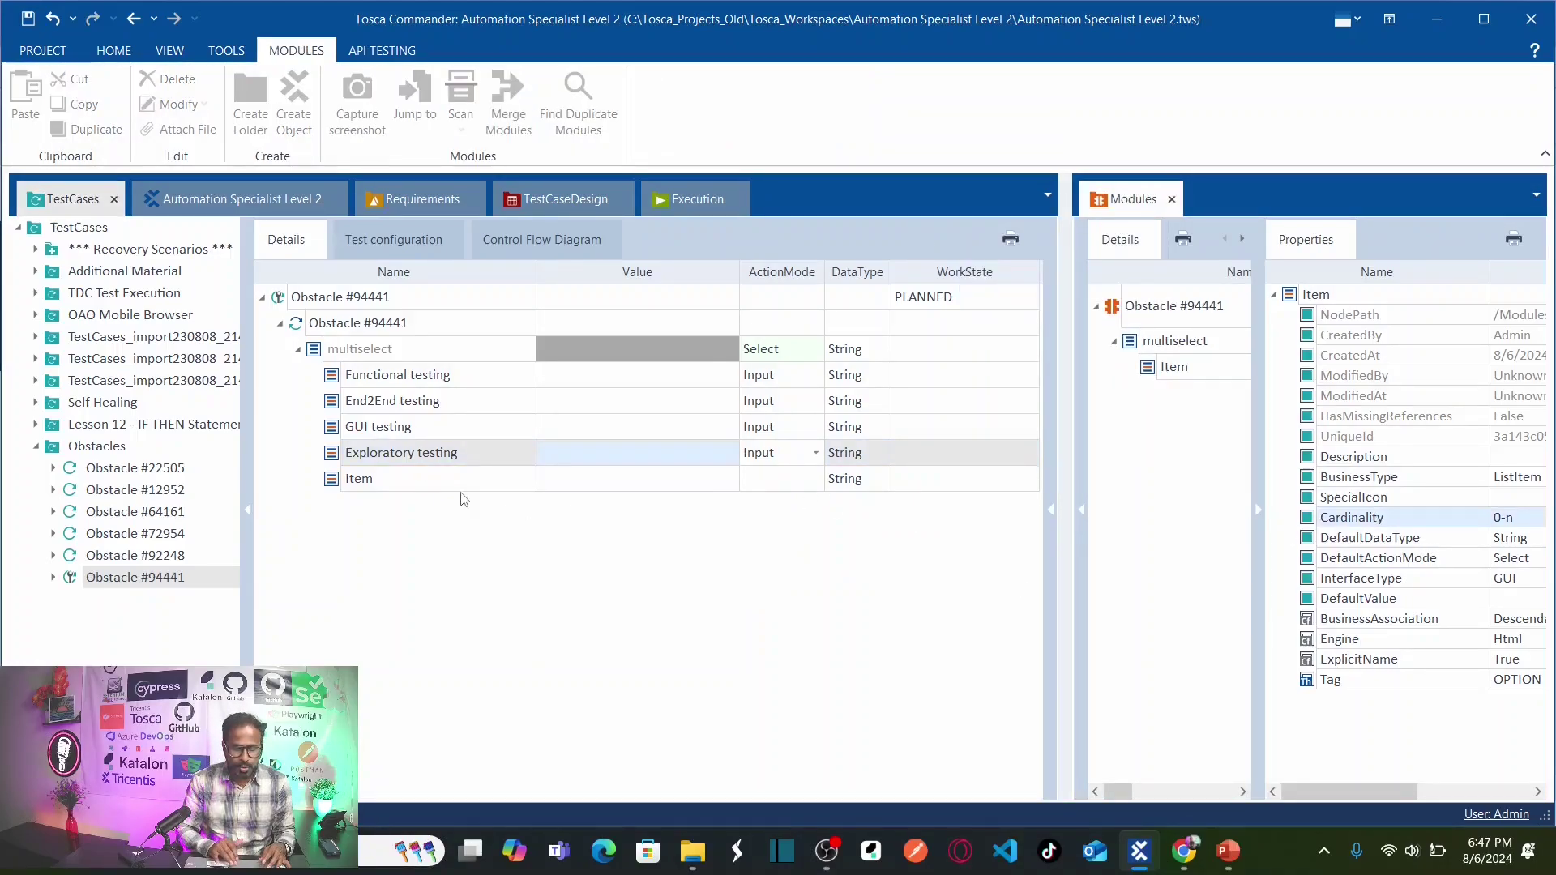
left_click(385, 381)
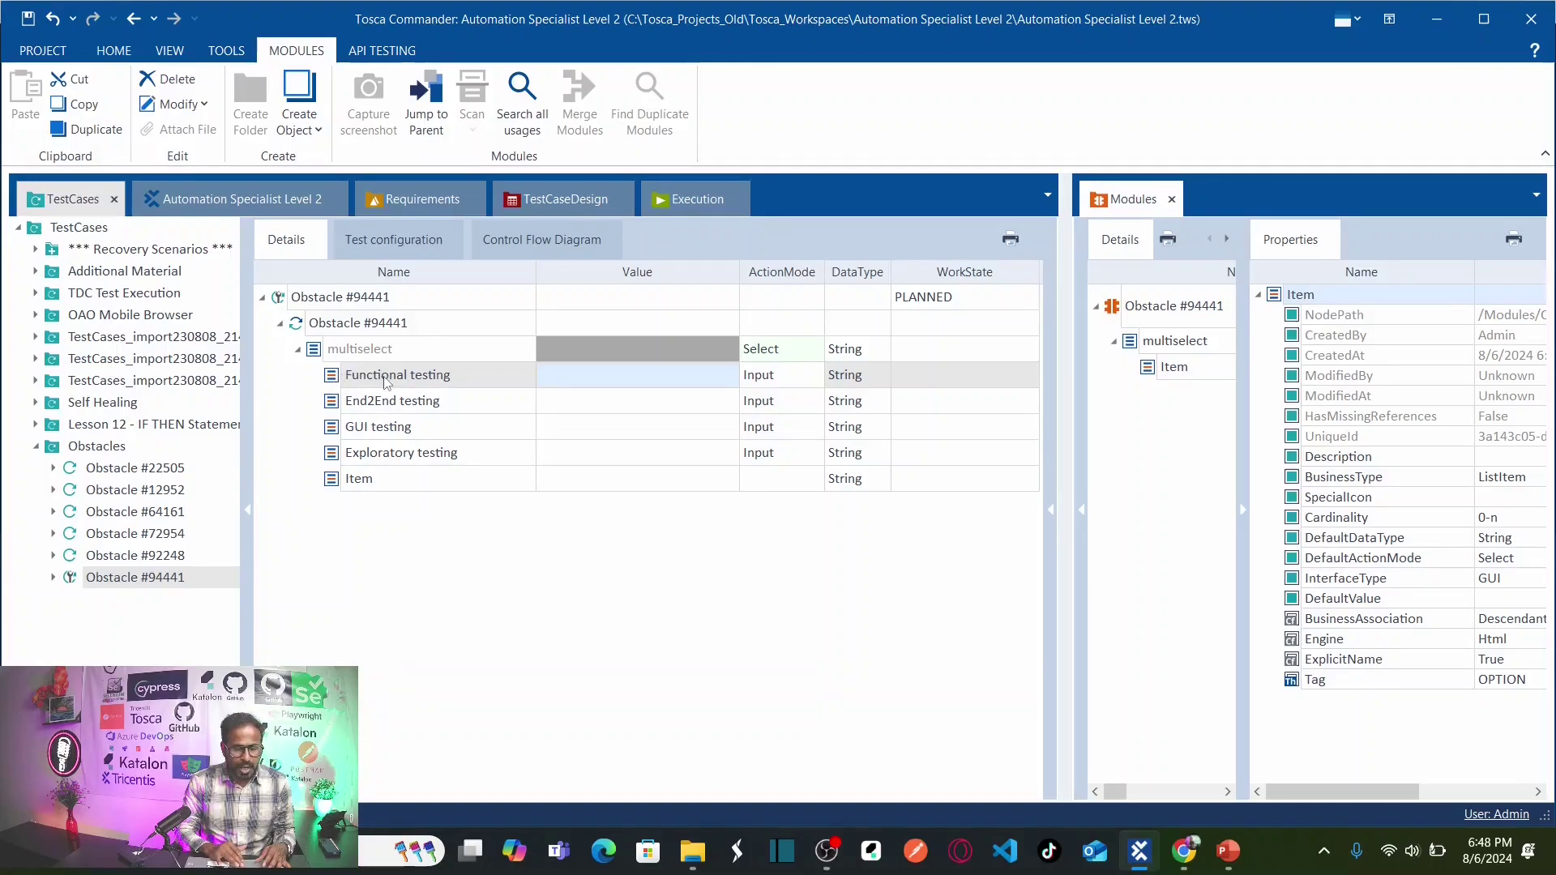
left_click(339, 403)
left_click(341, 428)
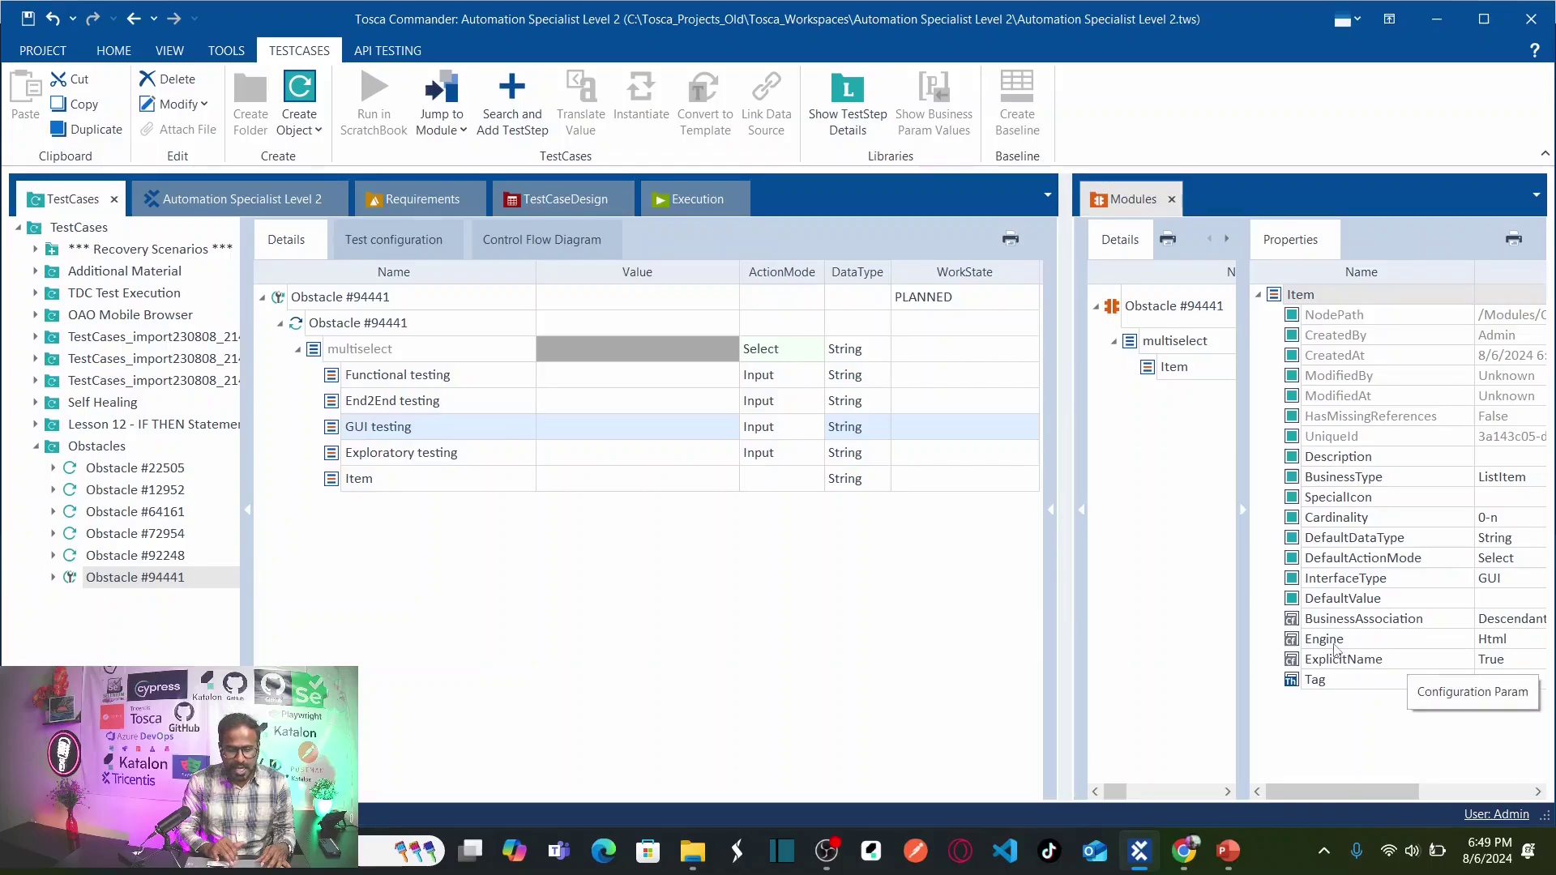
left_click(480, 375)
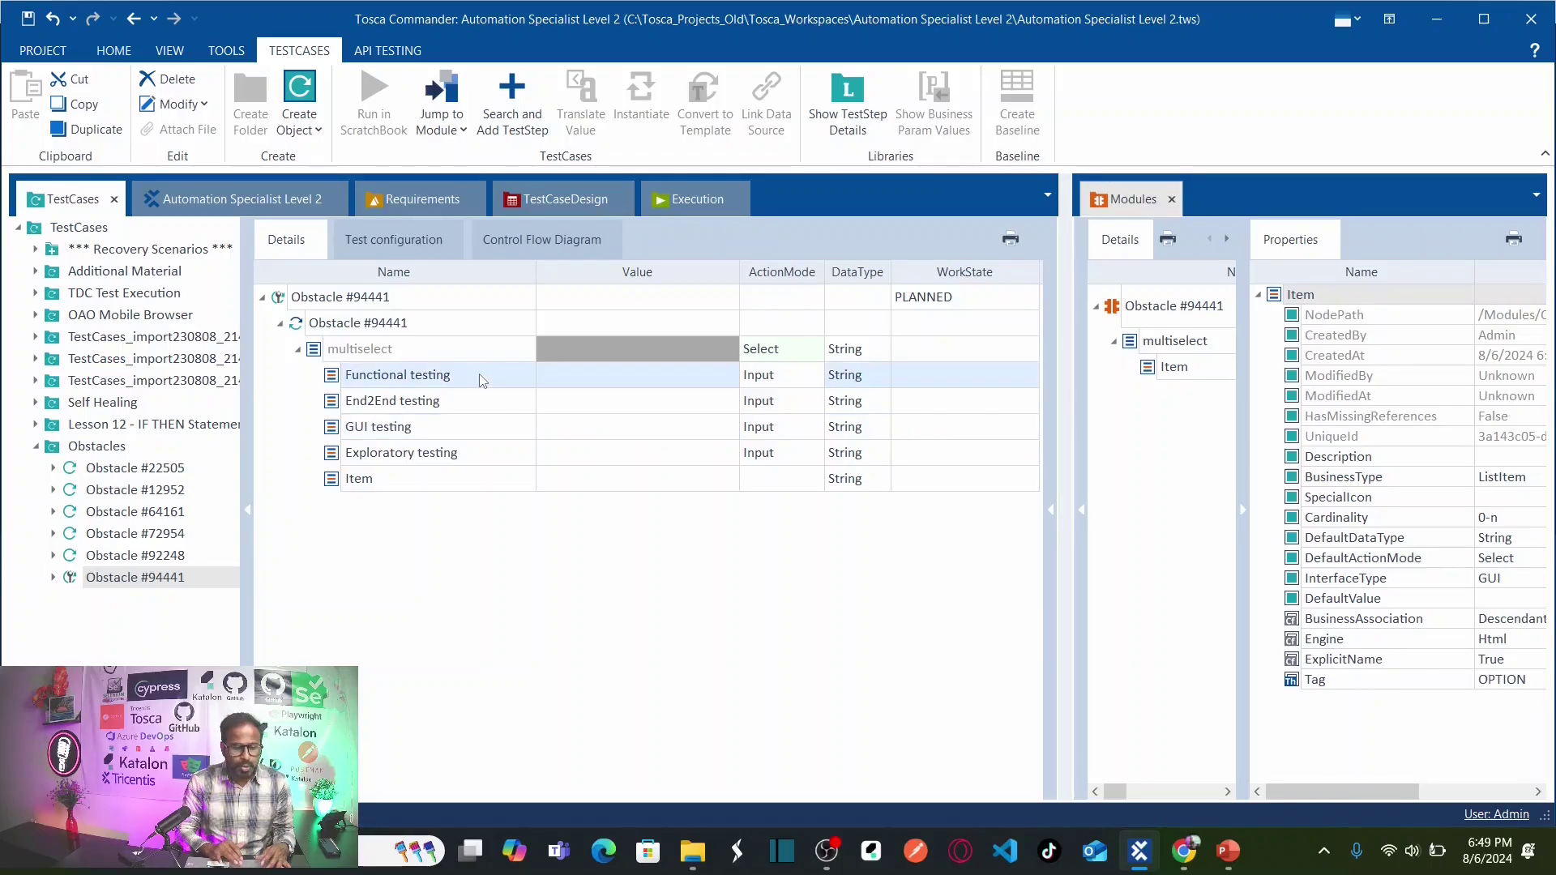
left_click(456, 411)
left_click(460, 436)
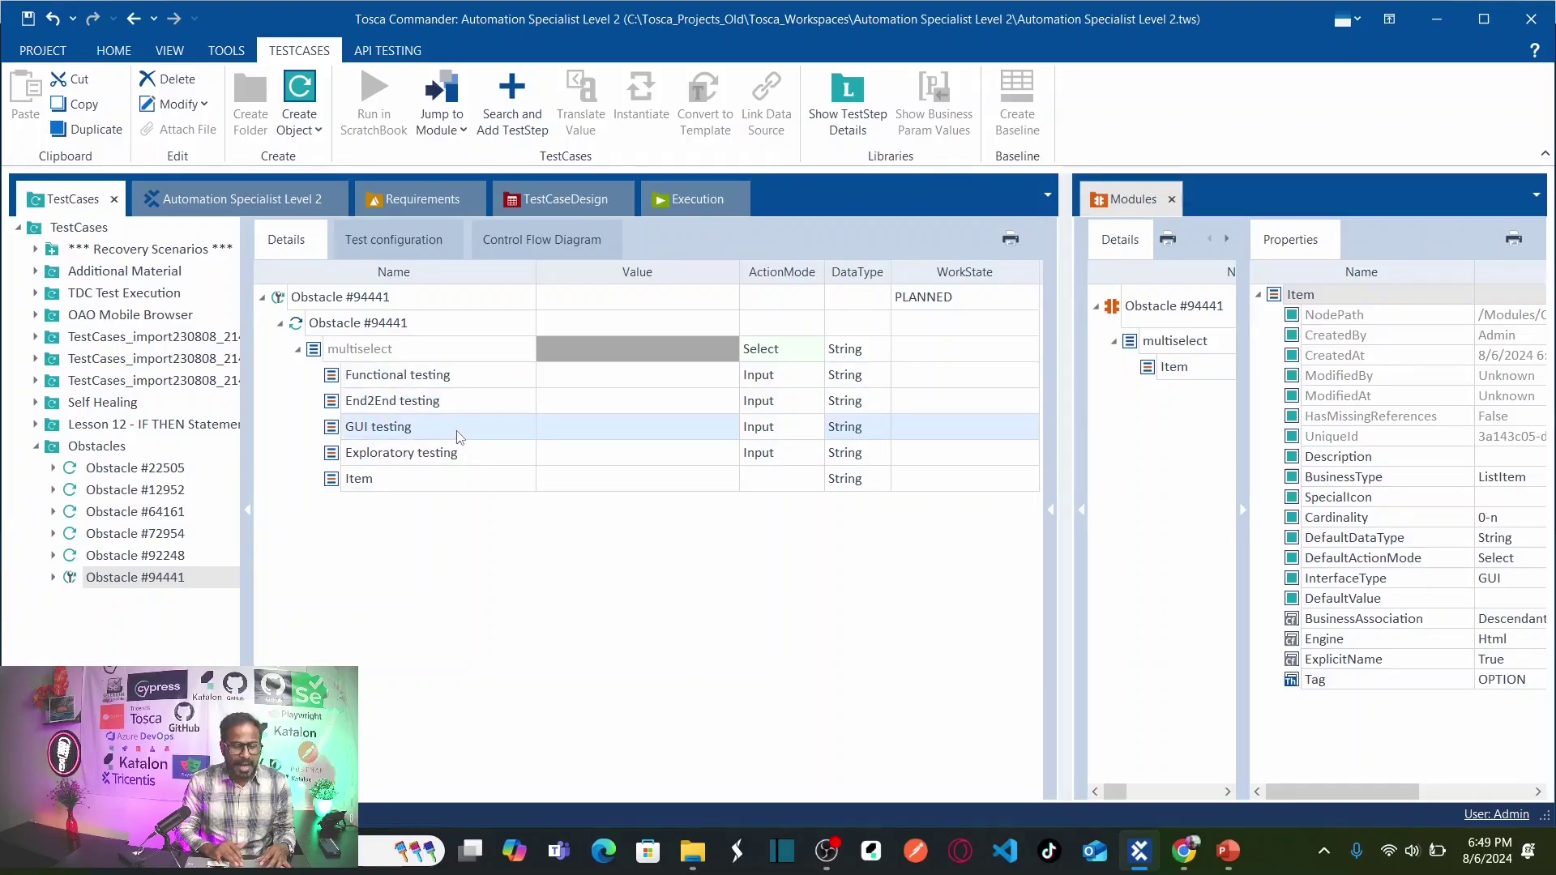
left_click(470, 460)
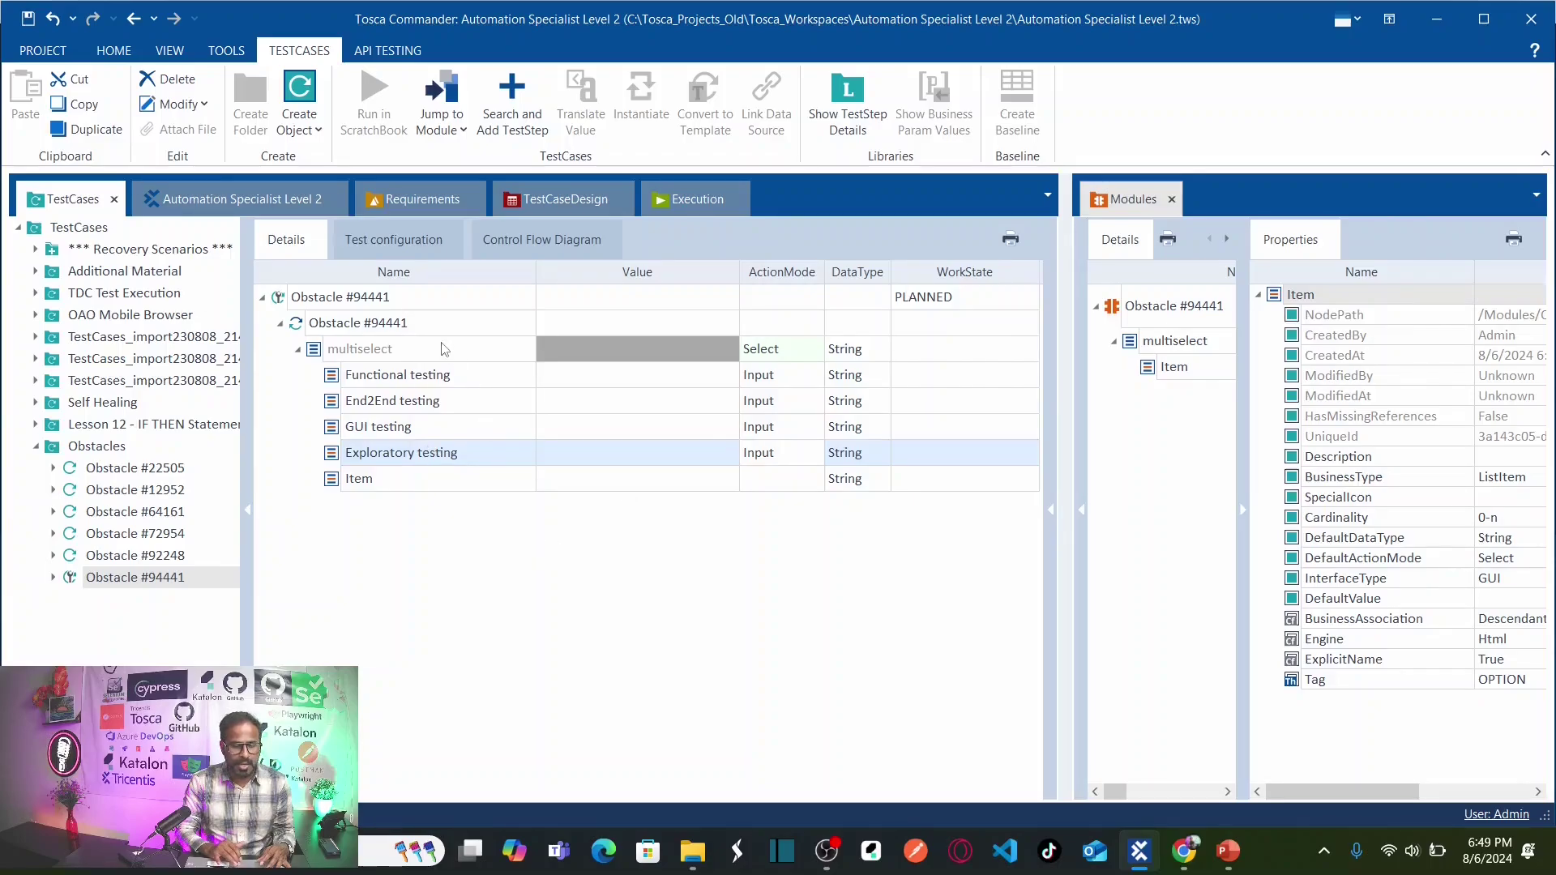
- Set the WorkState of the Obstacle #94441 test case to COMPLETED
left_click(988, 305)
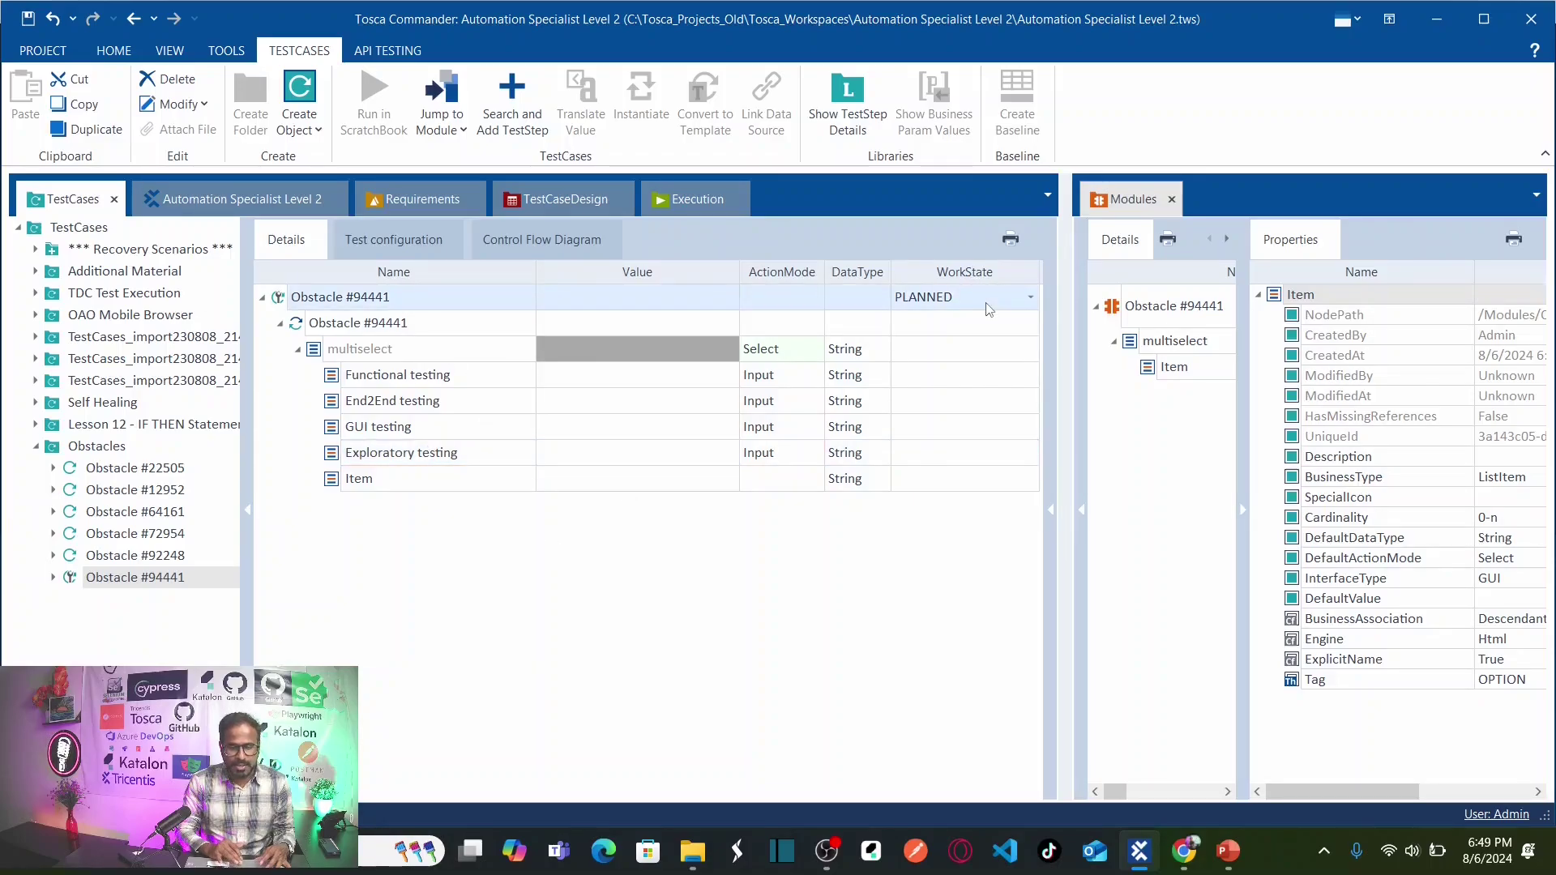
left_click(1029, 298)
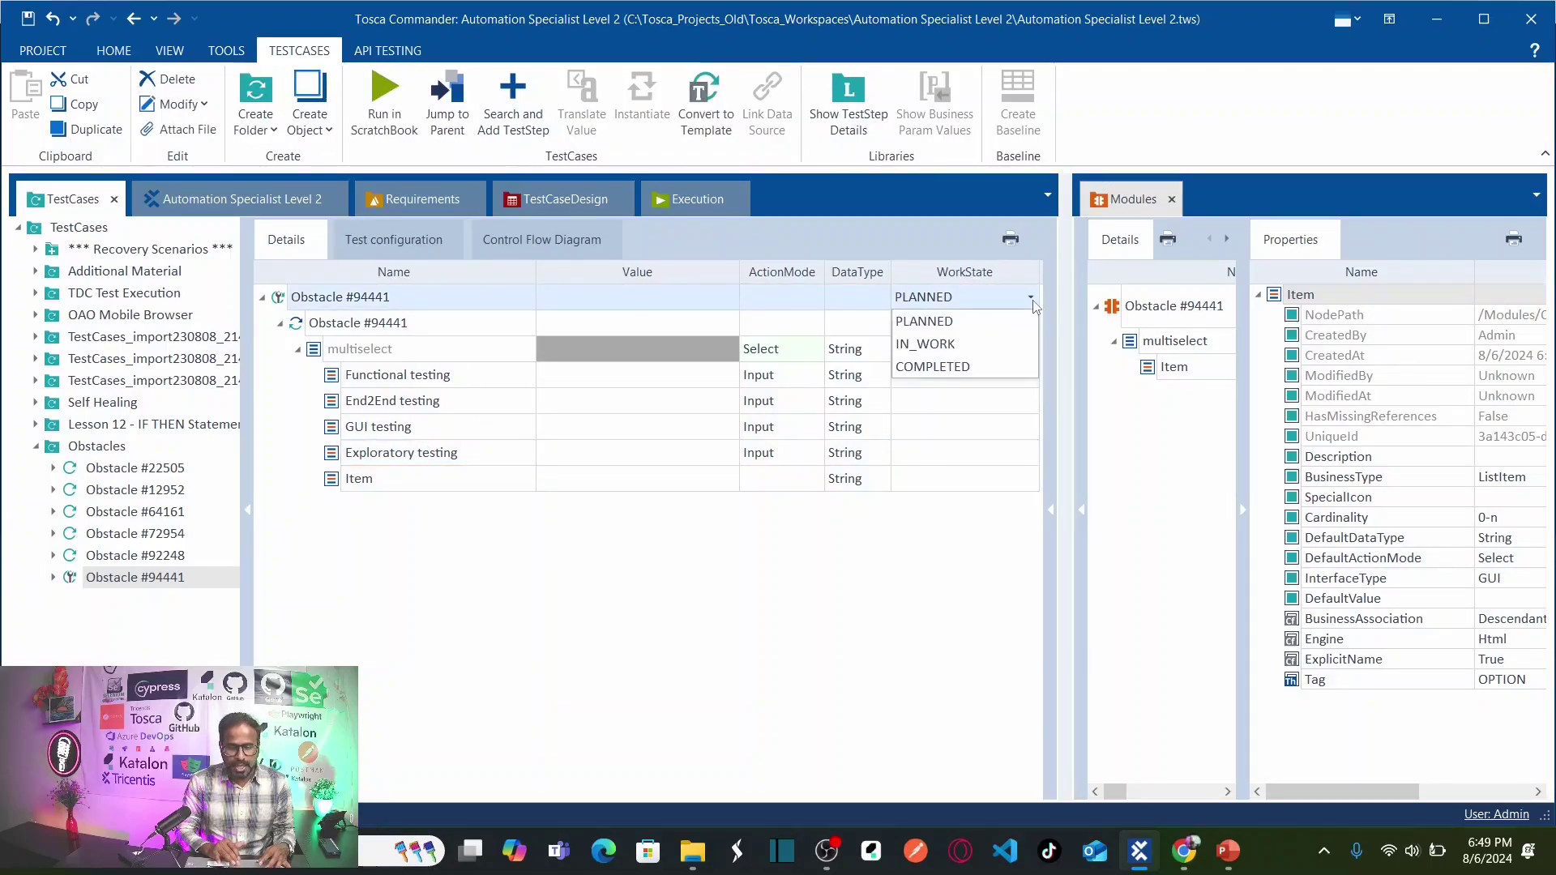
left_click(952, 369)
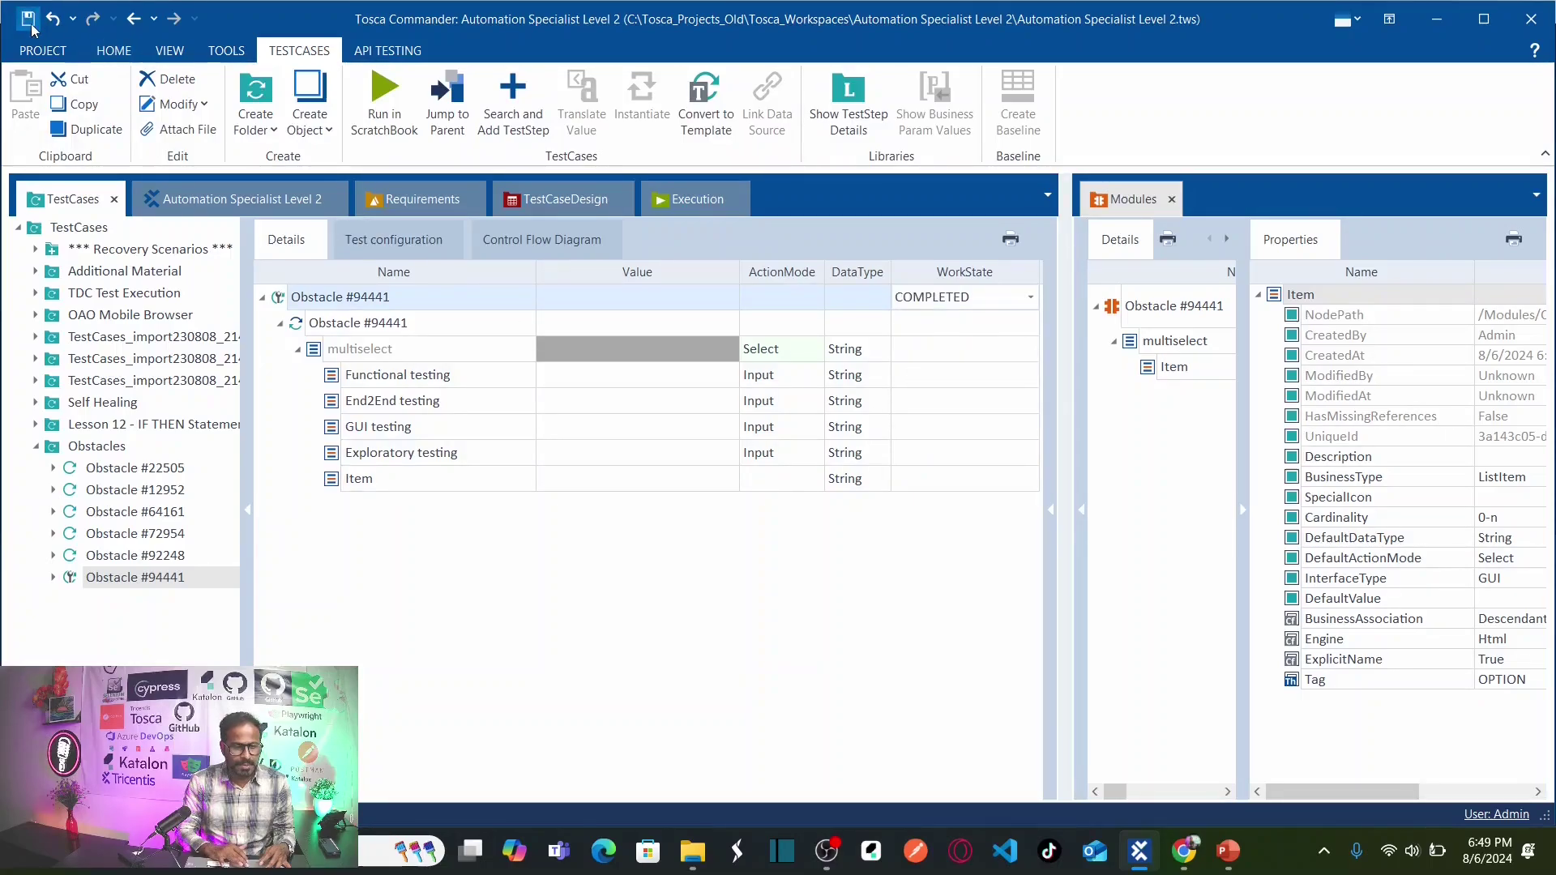
- Run the Obstacle #94441 test step in ScratchBook against the obstacle page in Chrome, and choose to try again in the page's result dialog
left_click(361, 325)
right_click(361, 331)
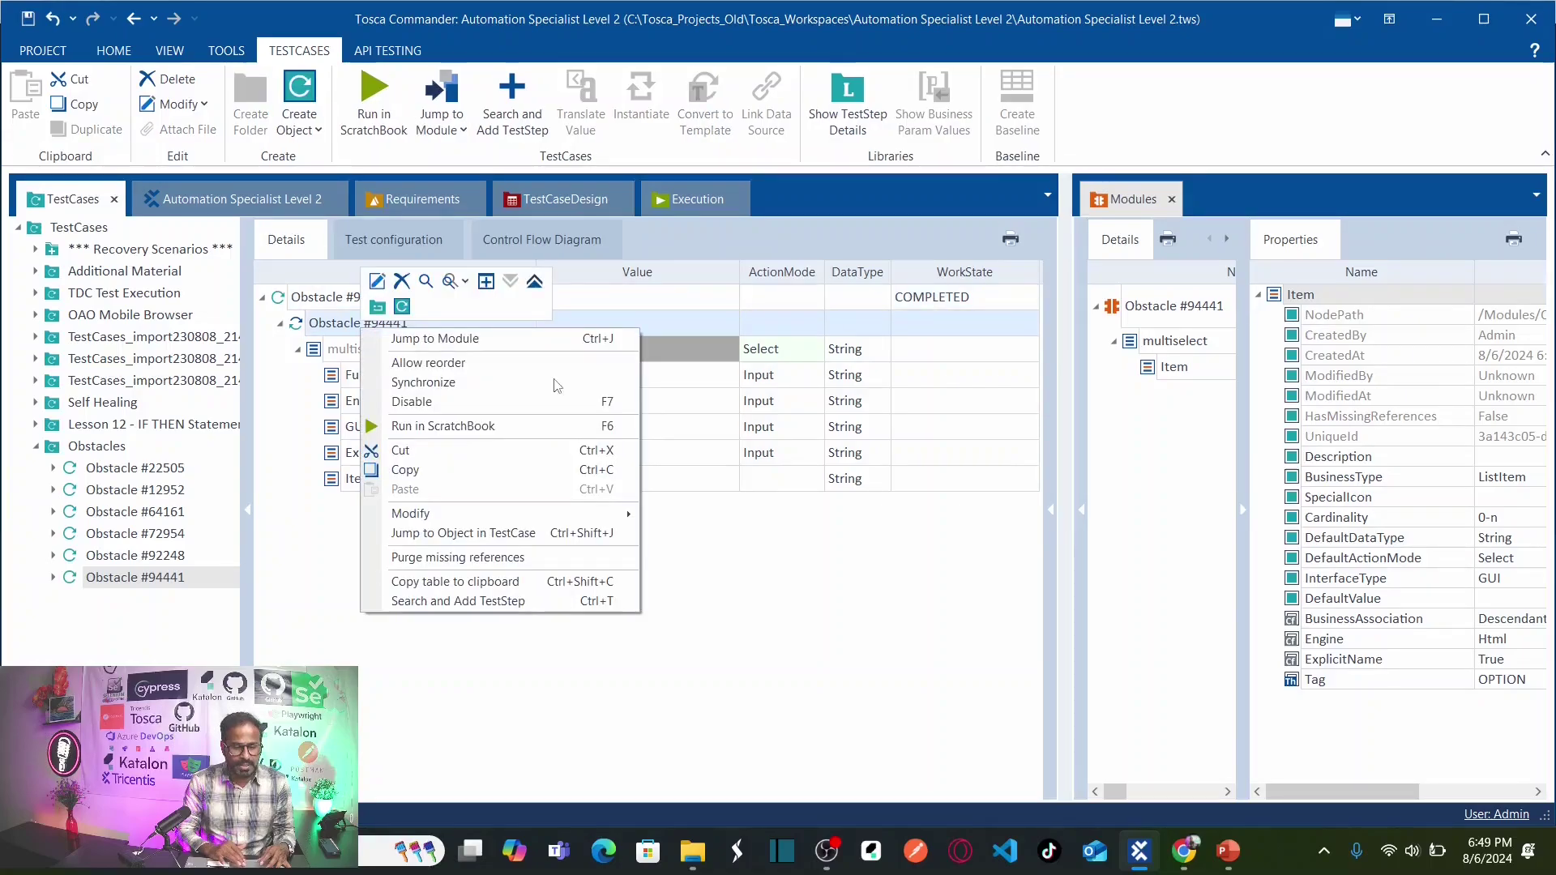
left_click(1183, 851)
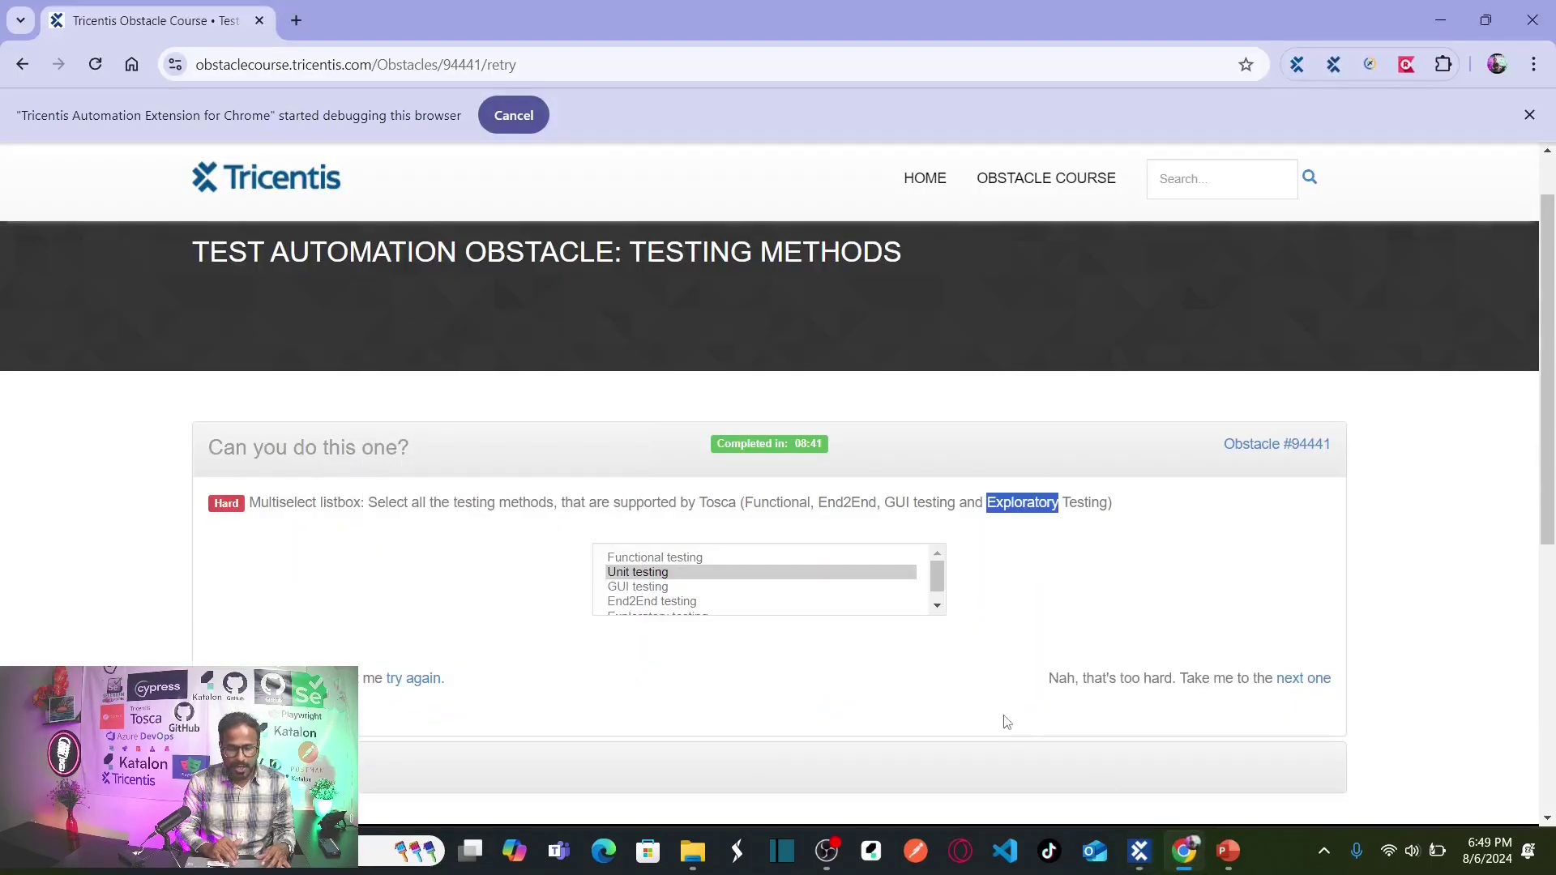
key("alt+Tab")
key("alt+Tab")
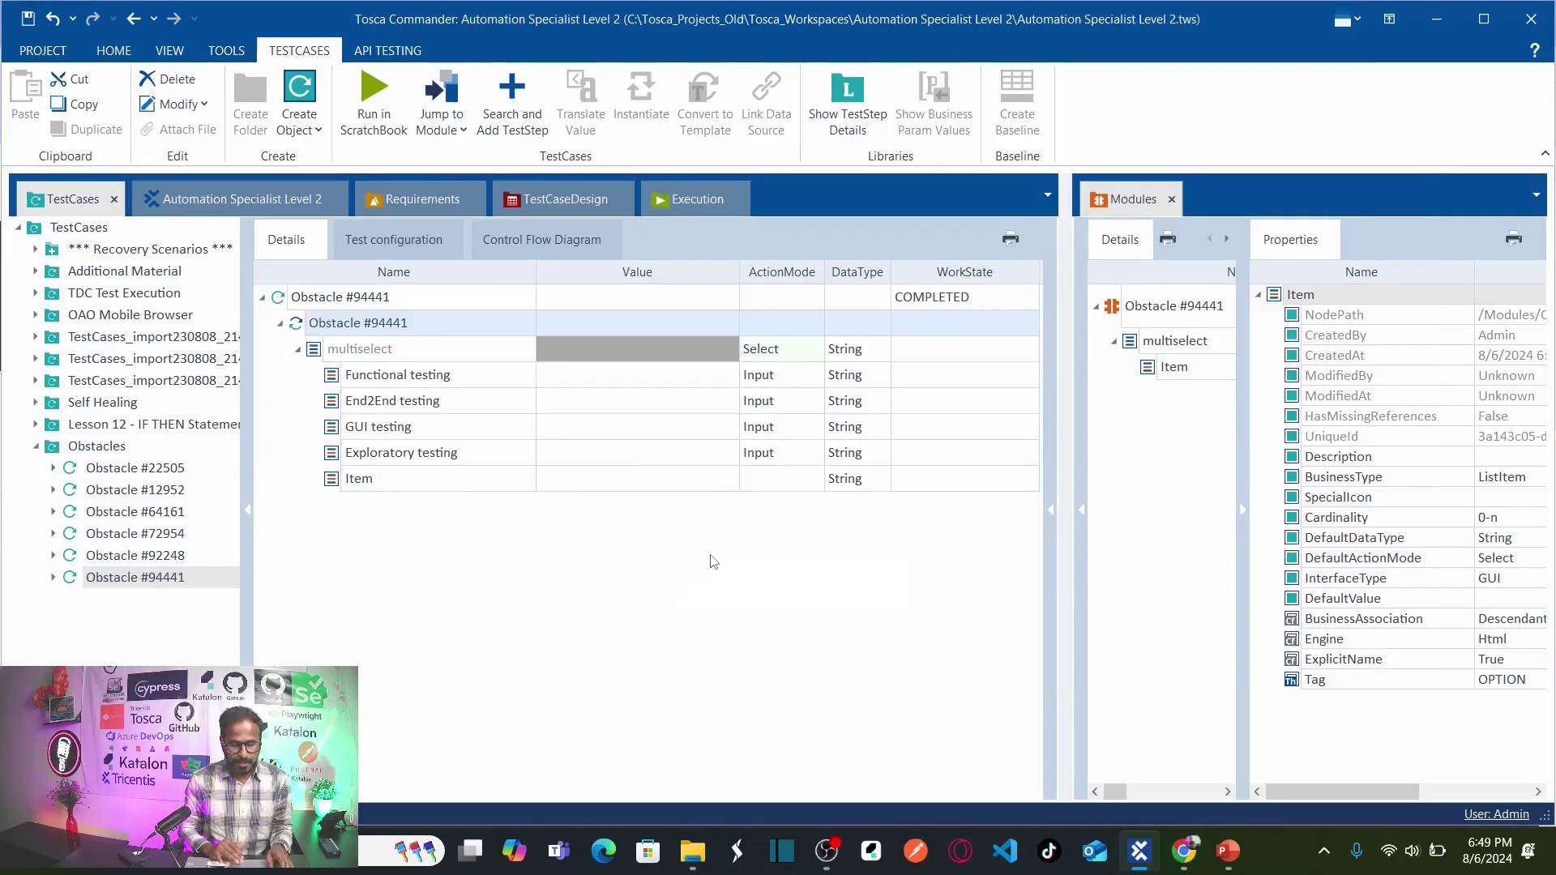
key("alt+Tab")
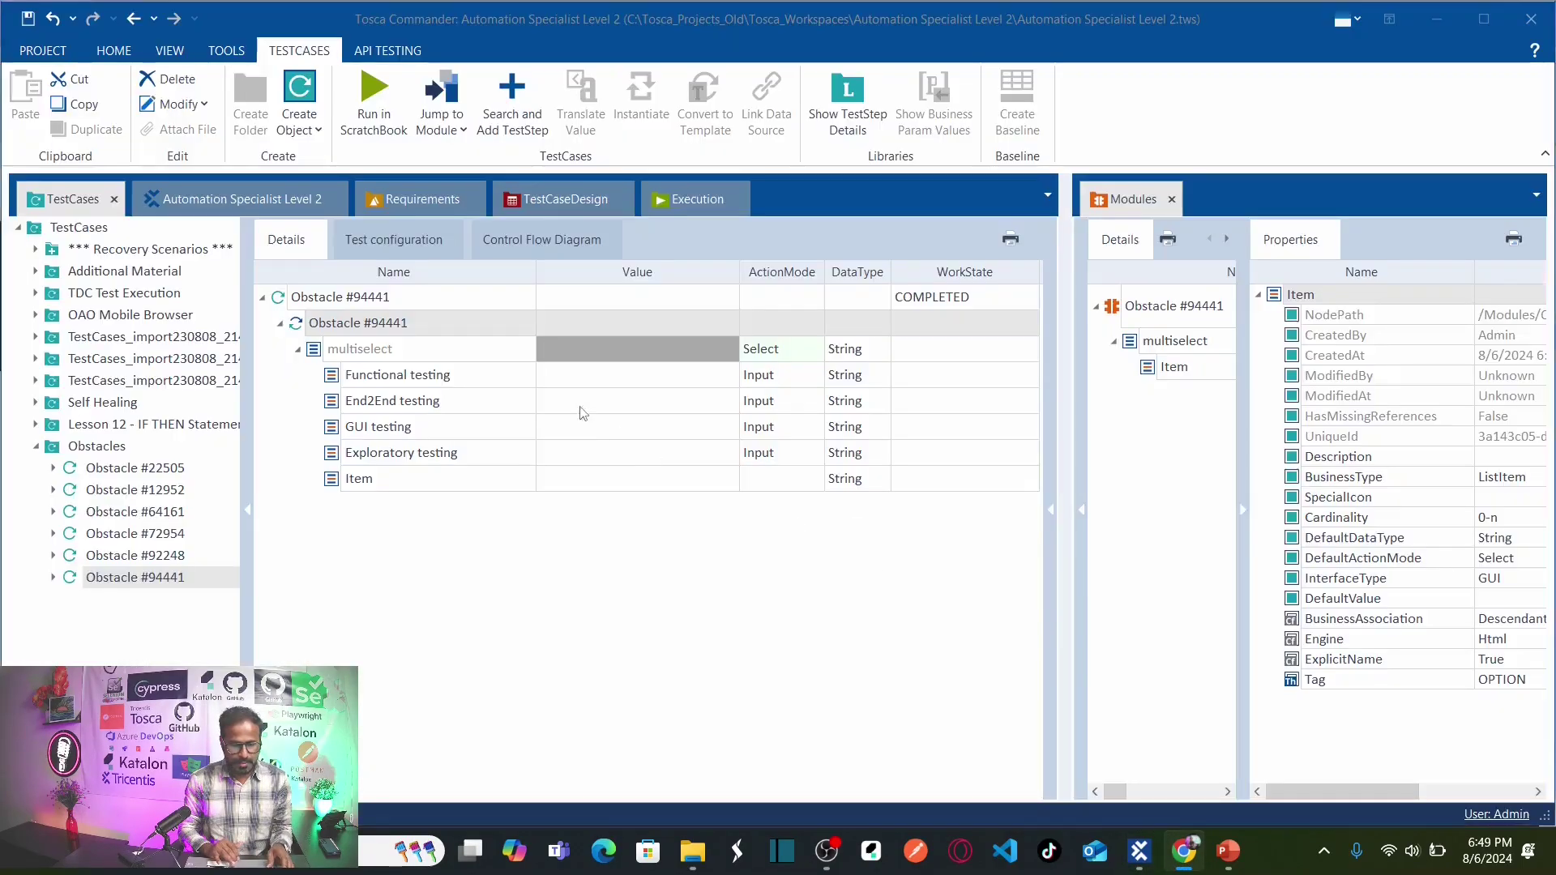
right_click(367, 335)
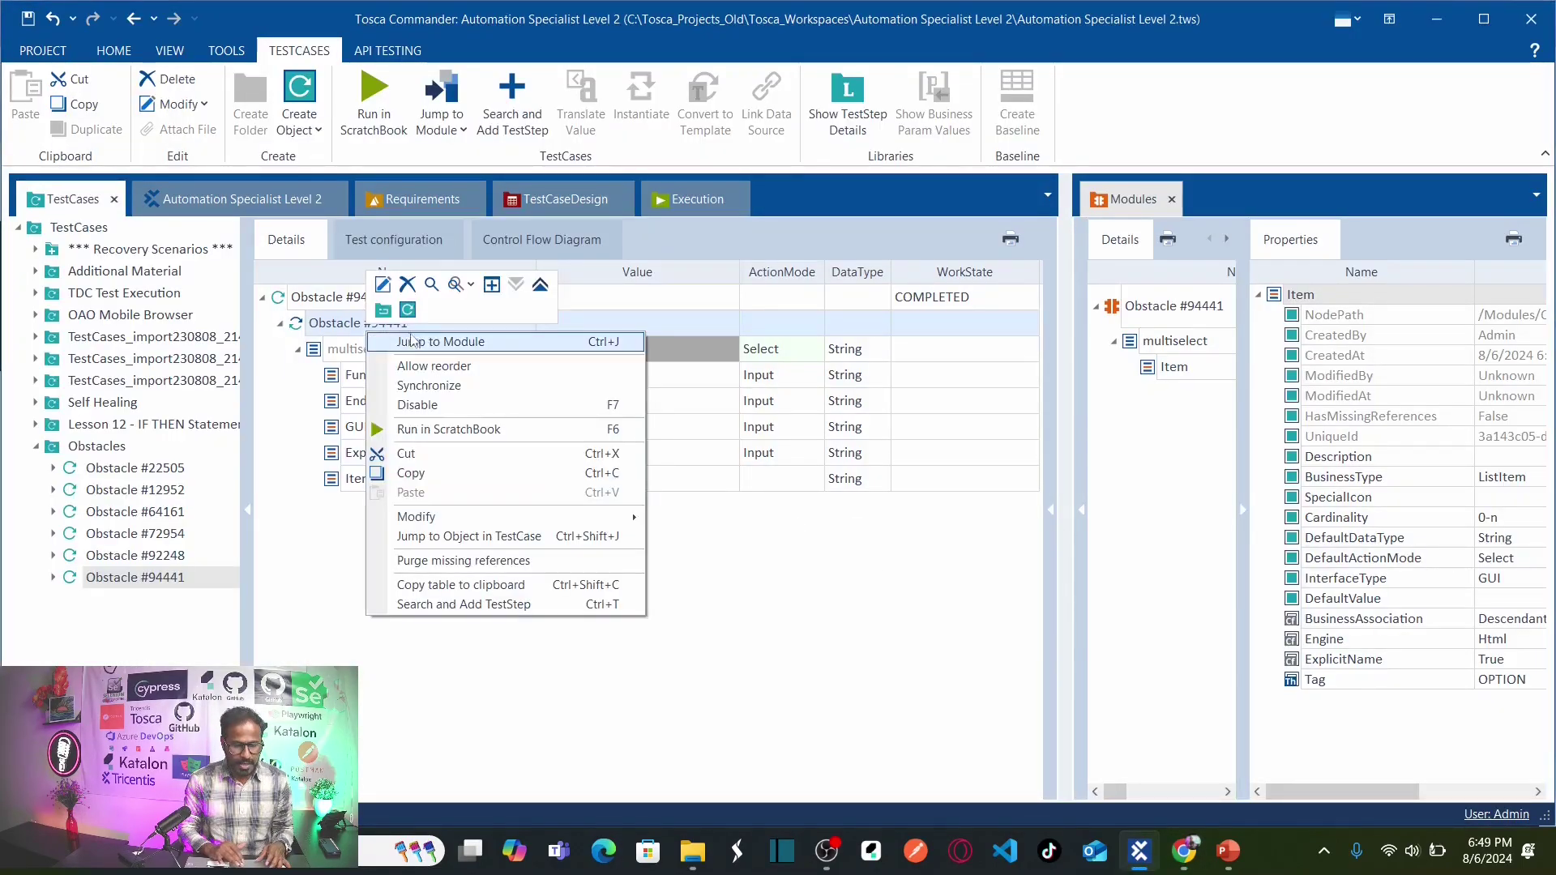
left_click(468, 430)
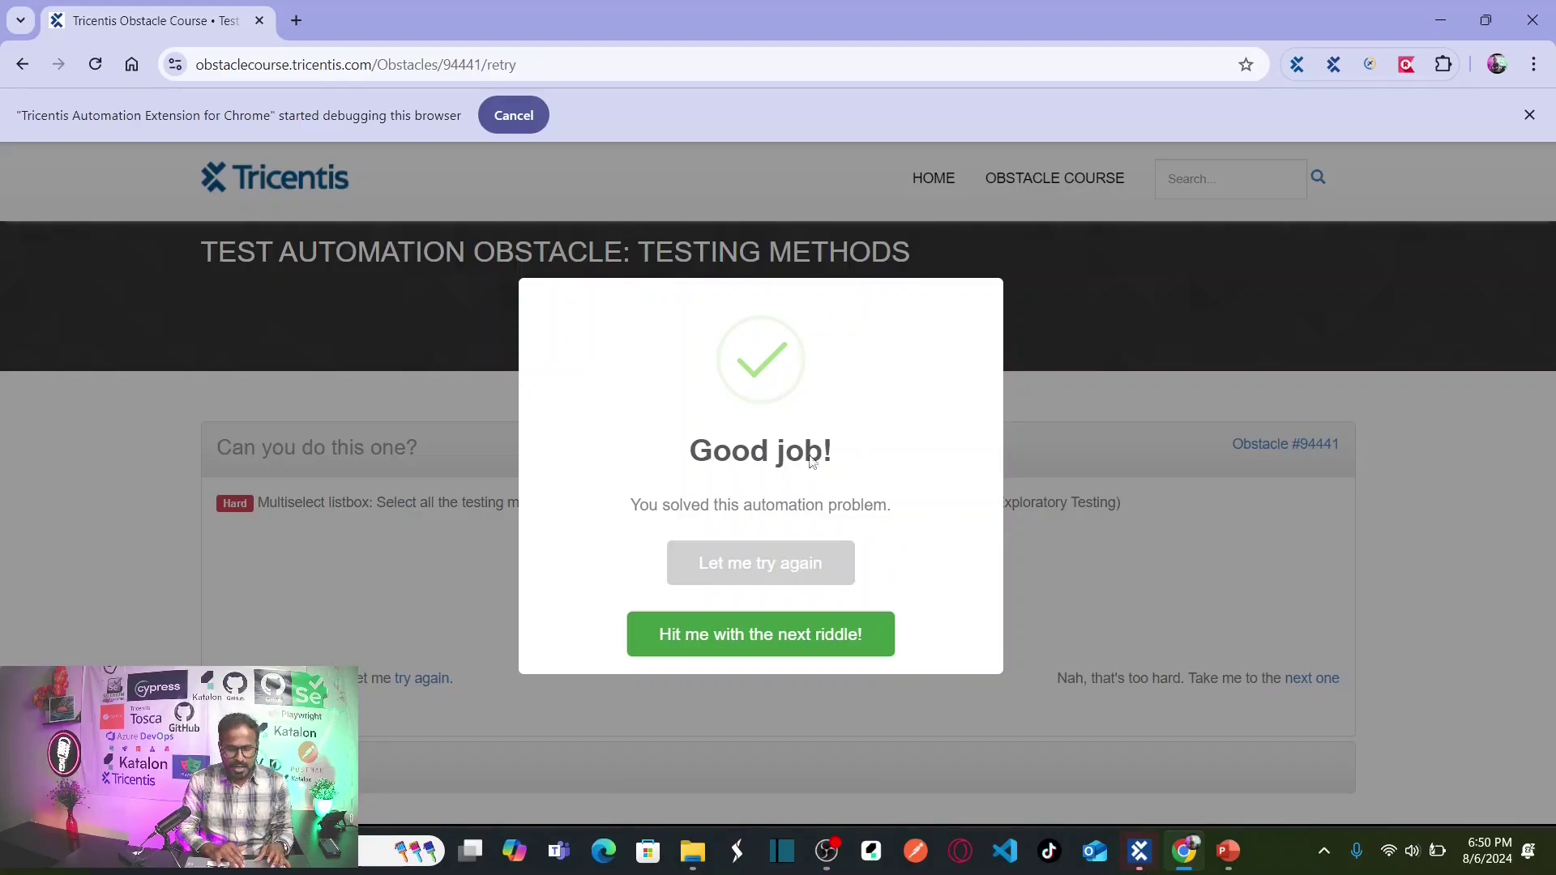
left_click(792, 558)
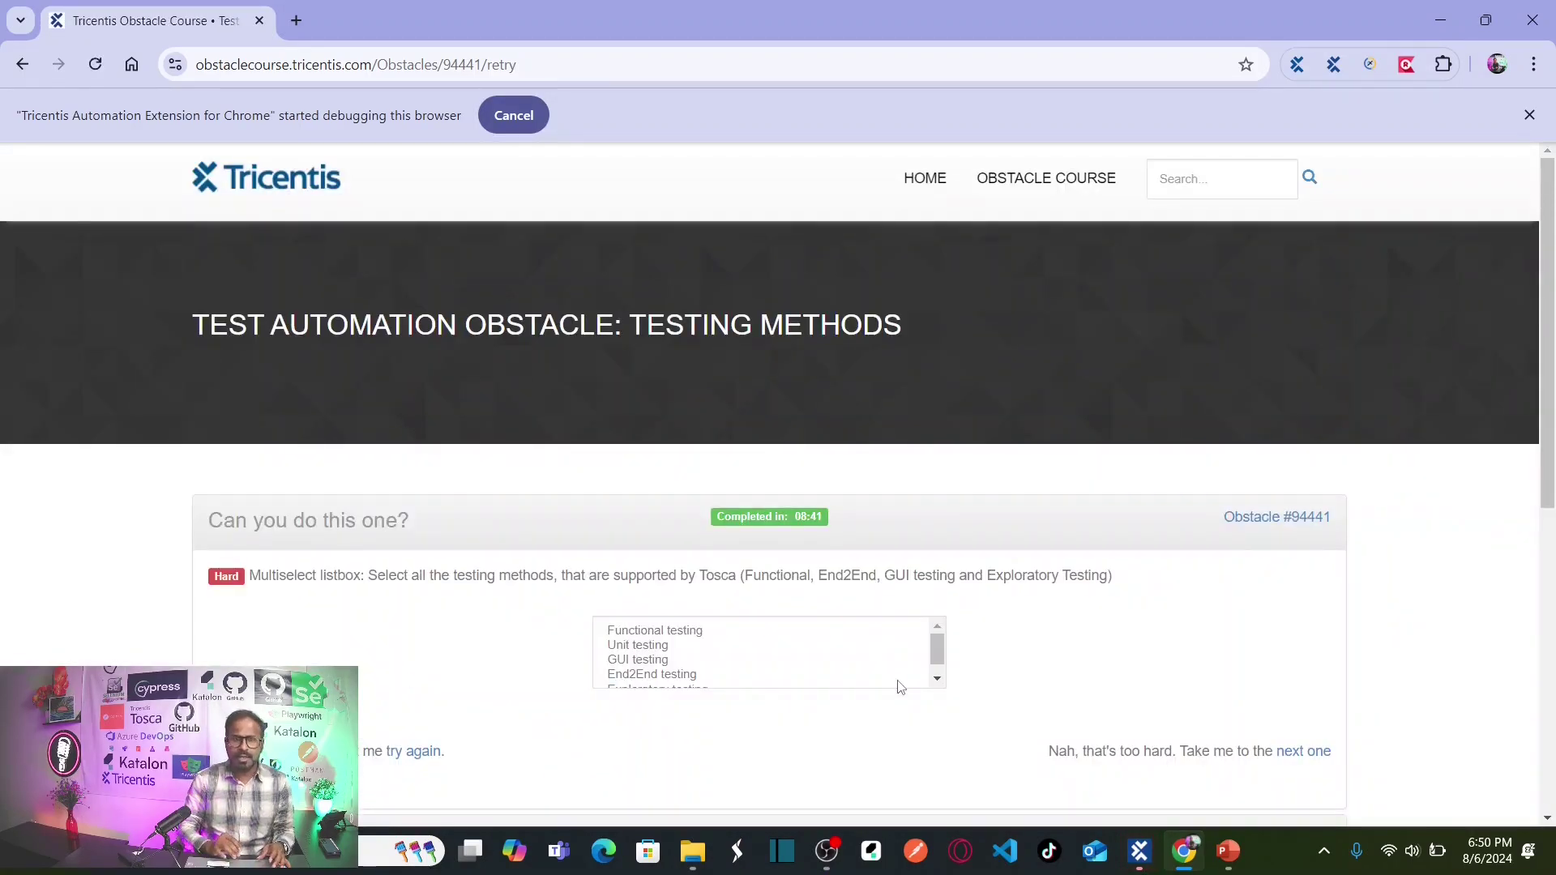
- Dock the ScratchBook window in Tosca, examine the run results of each item under multiselect, and return to the test case
key("alt+Tab")
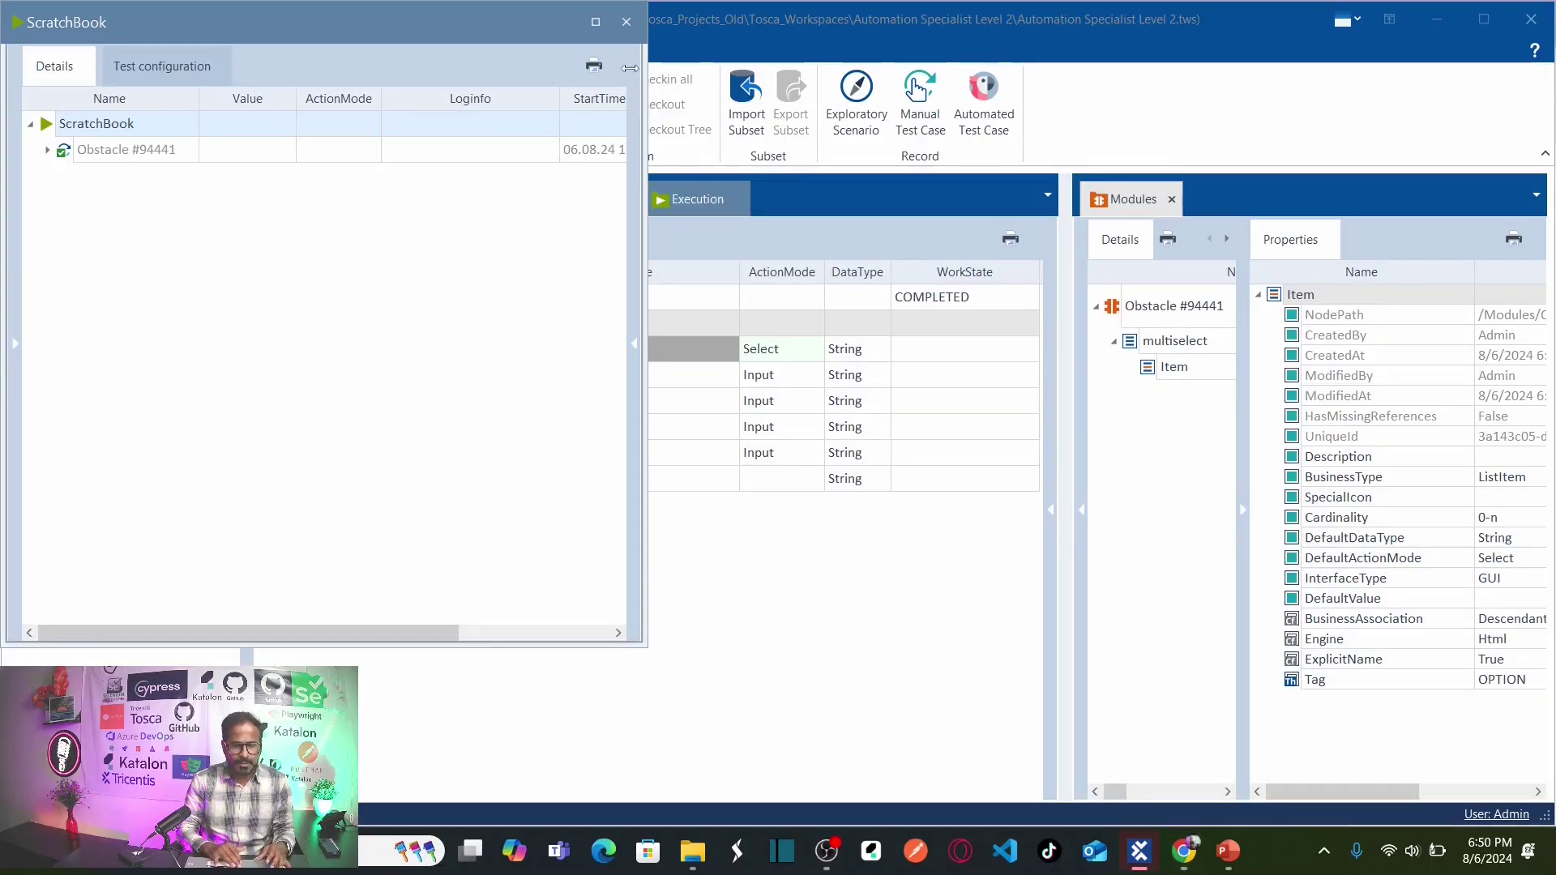
left_click_drag(360, 38, 945, 195)
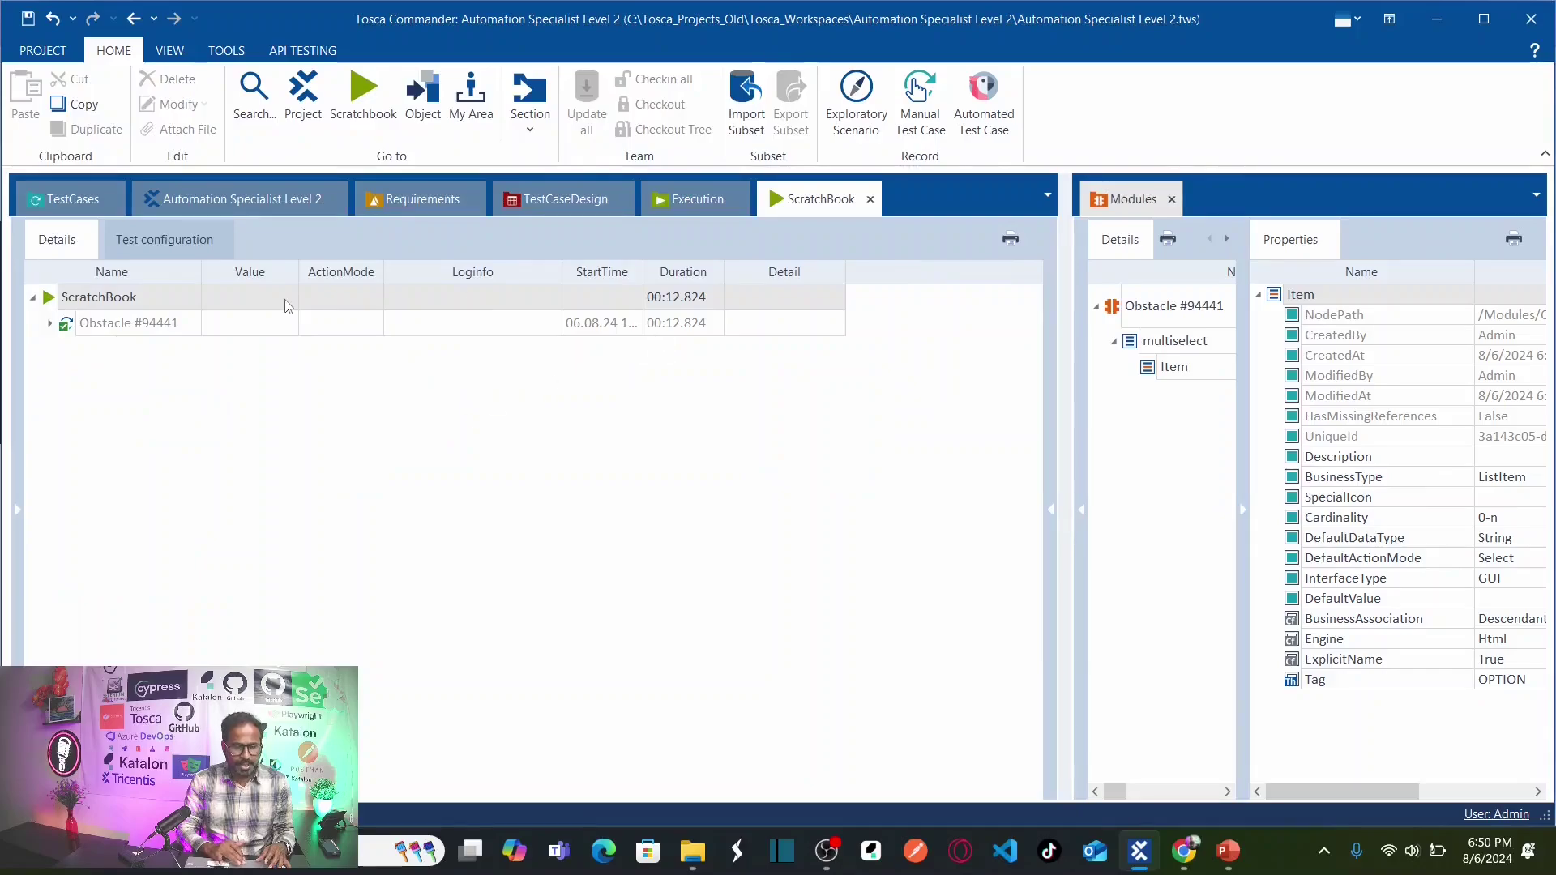
left_click(50, 322)
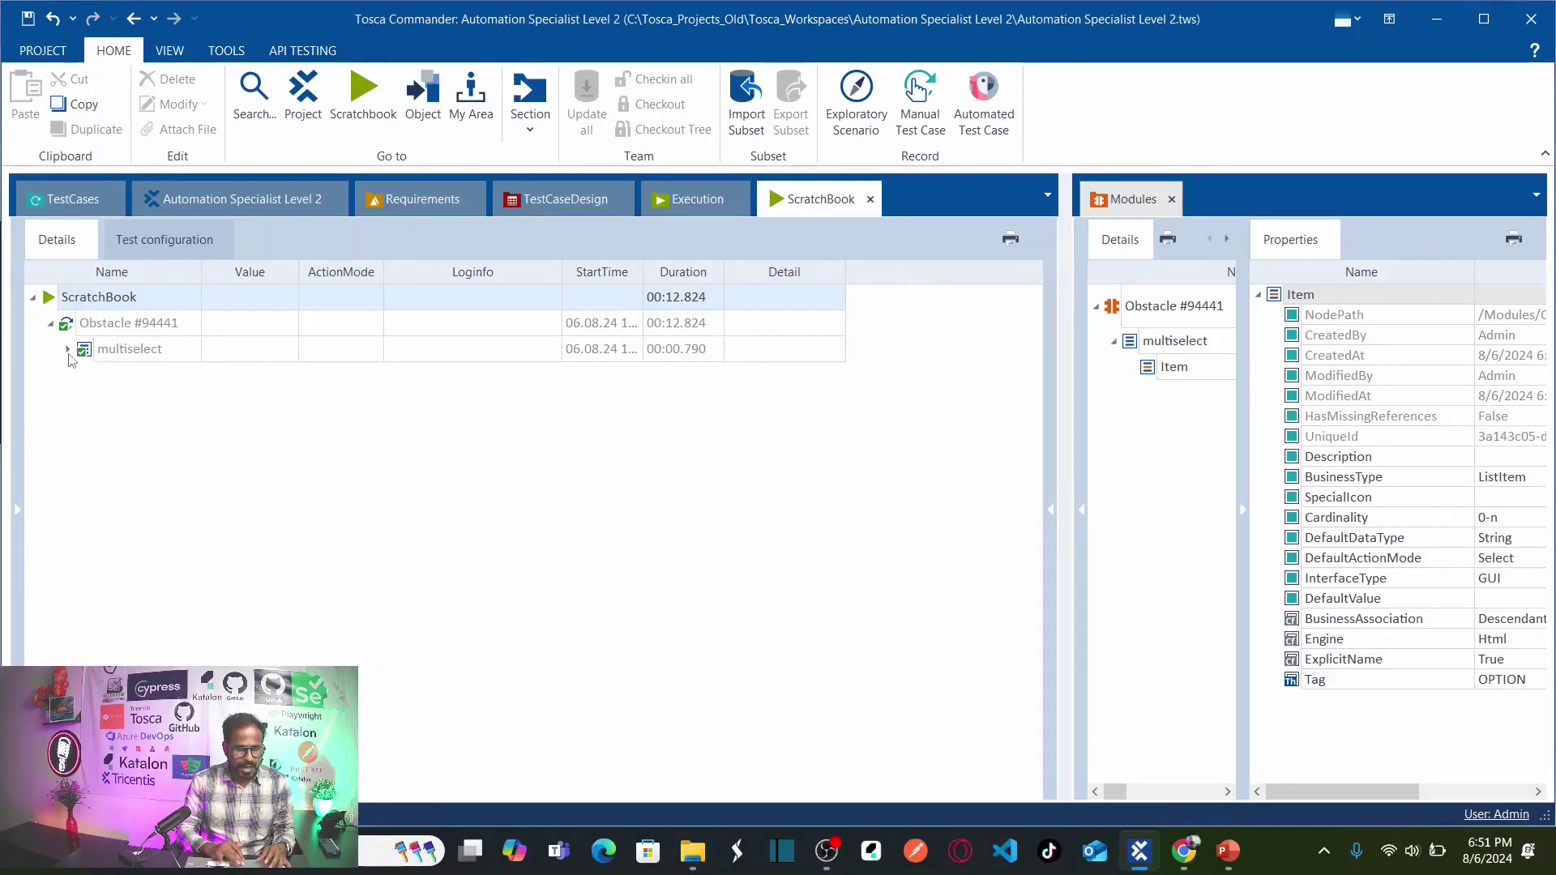
left_click(68, 349)
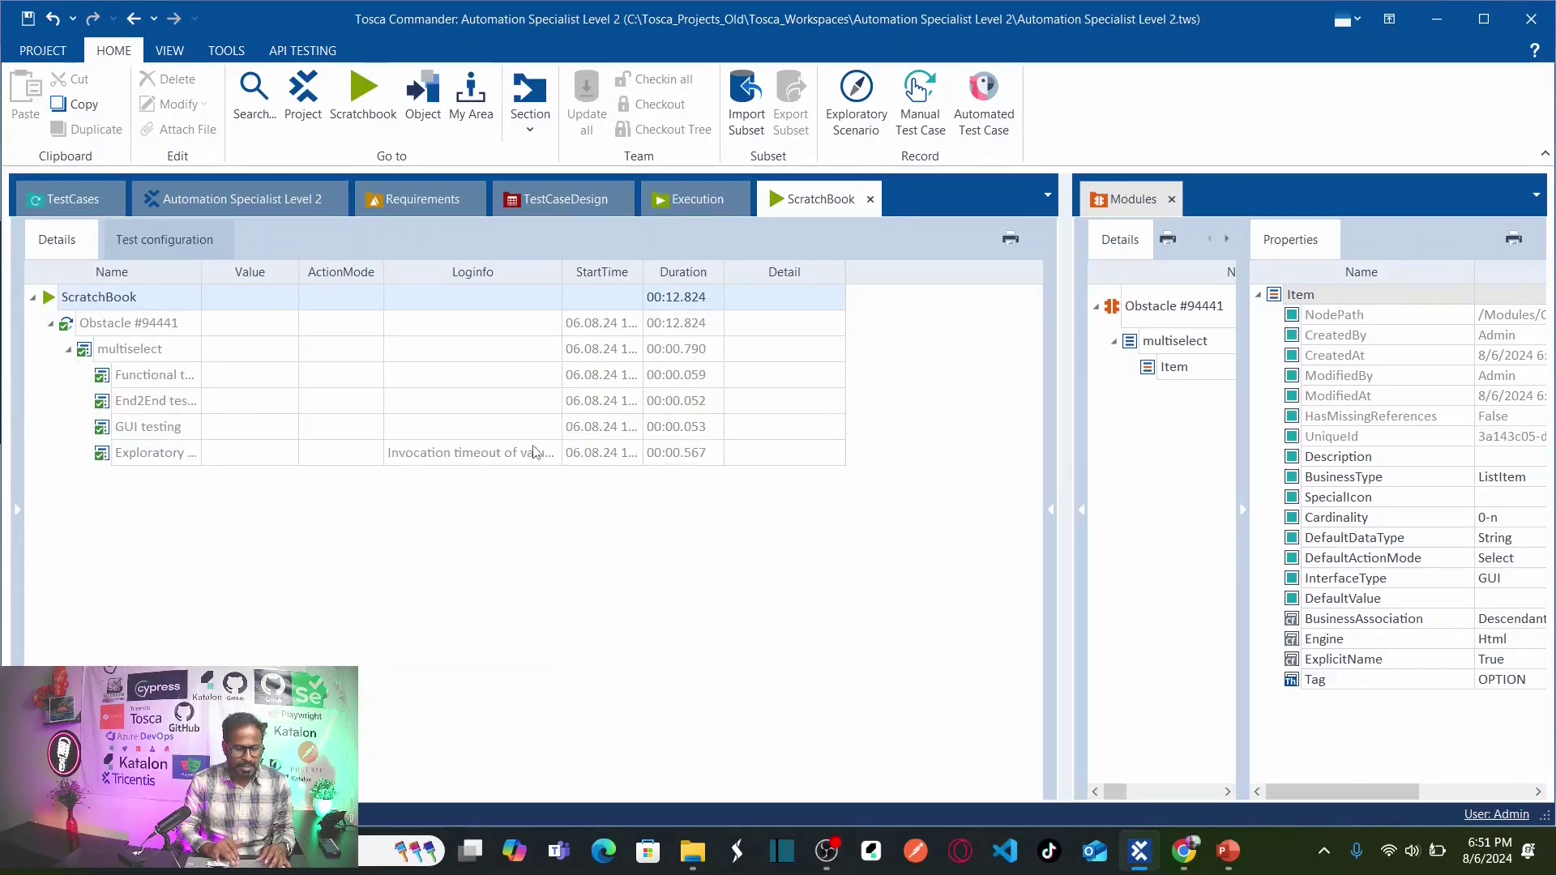
left_click(870, 199)
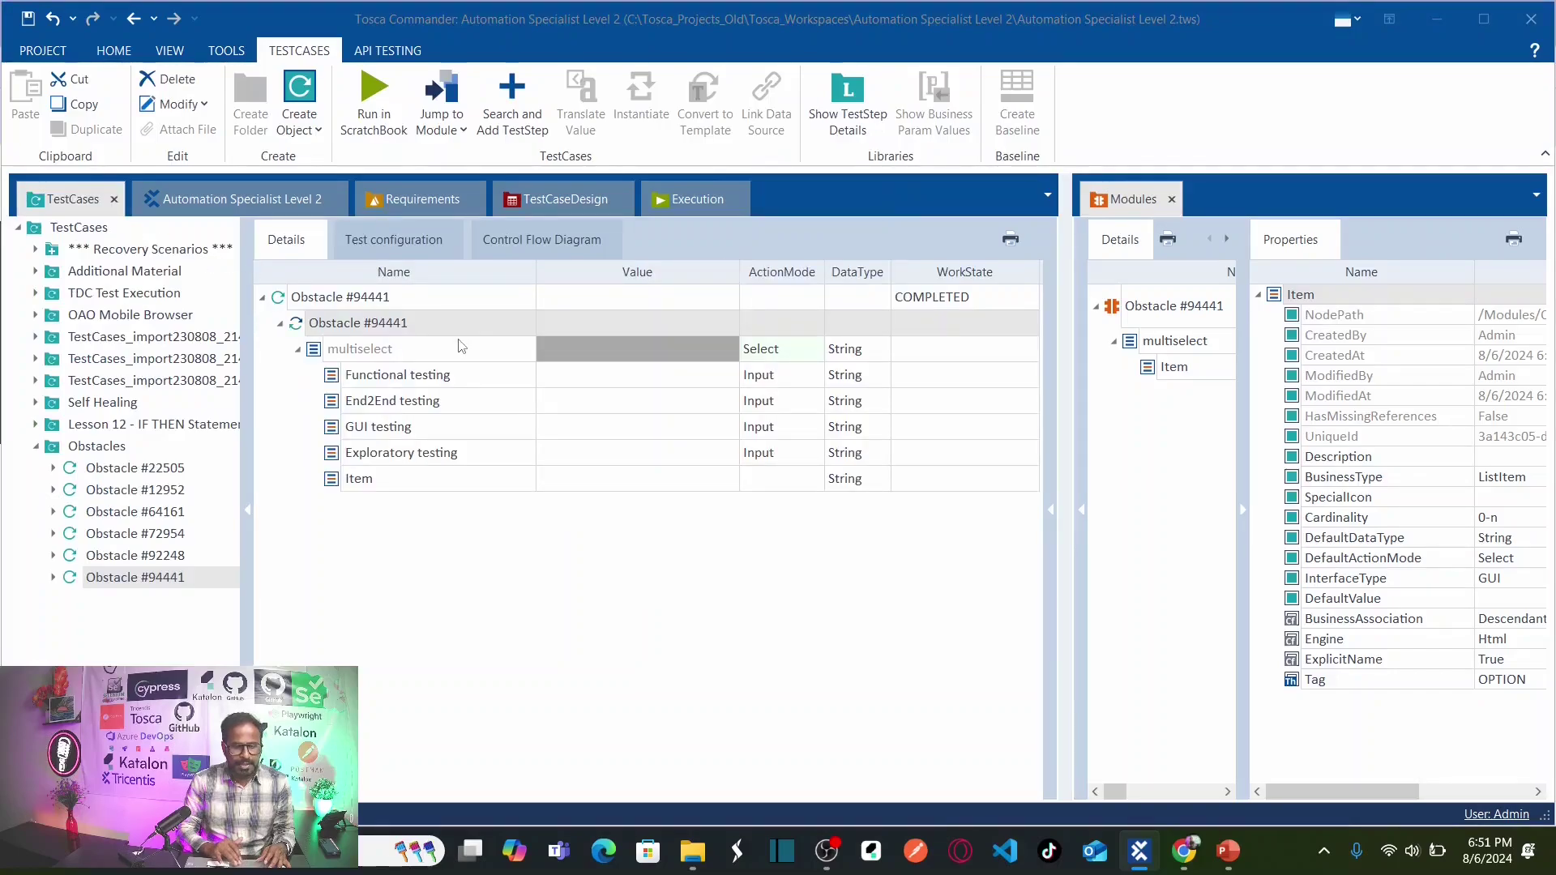
left_click(297, 328)
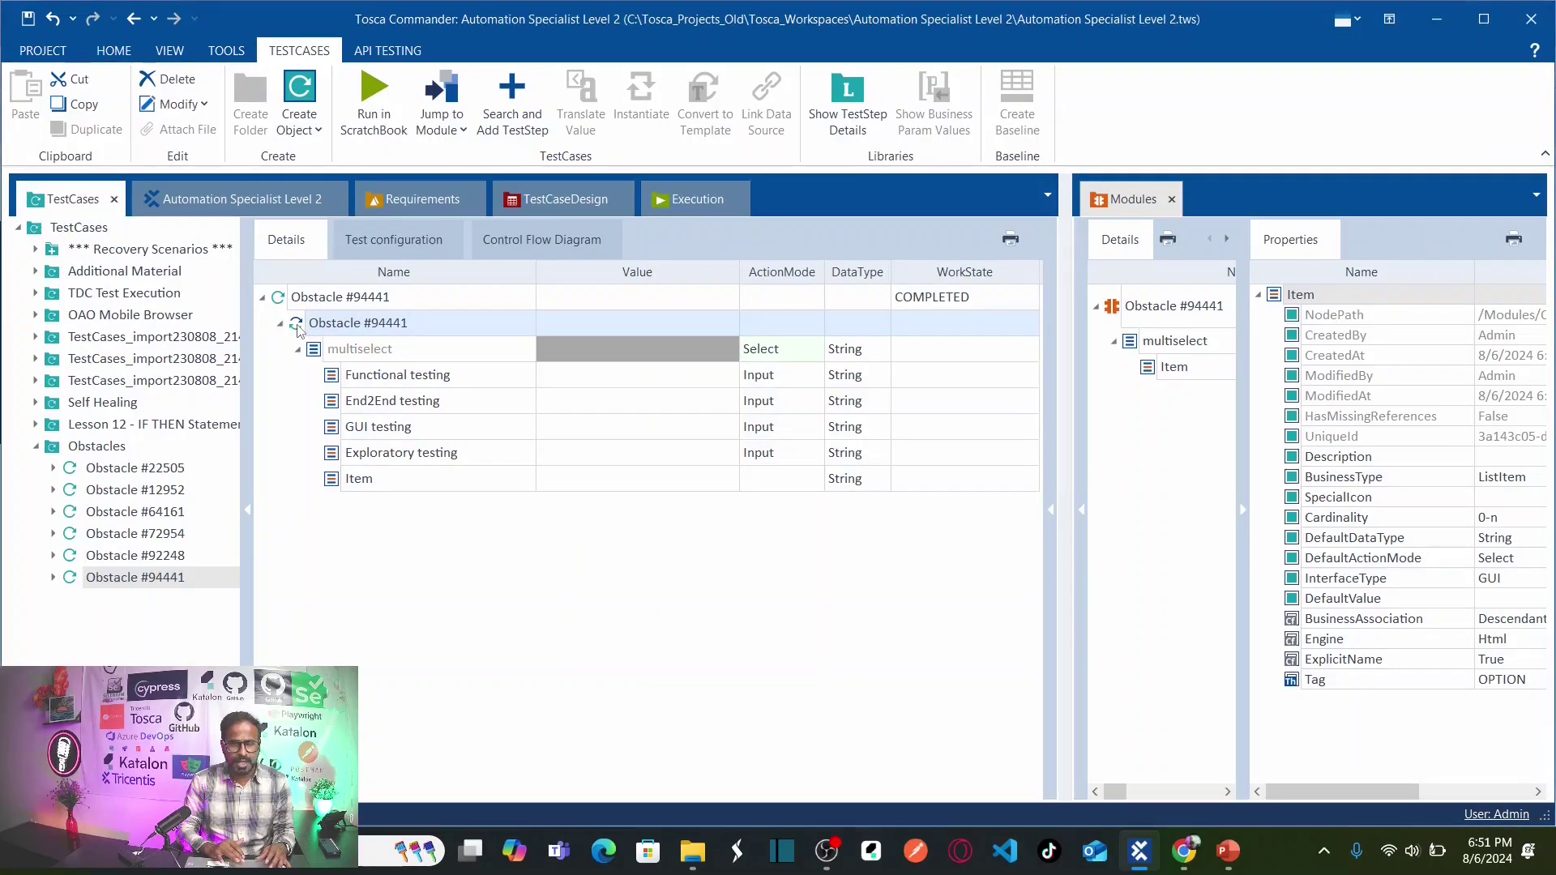